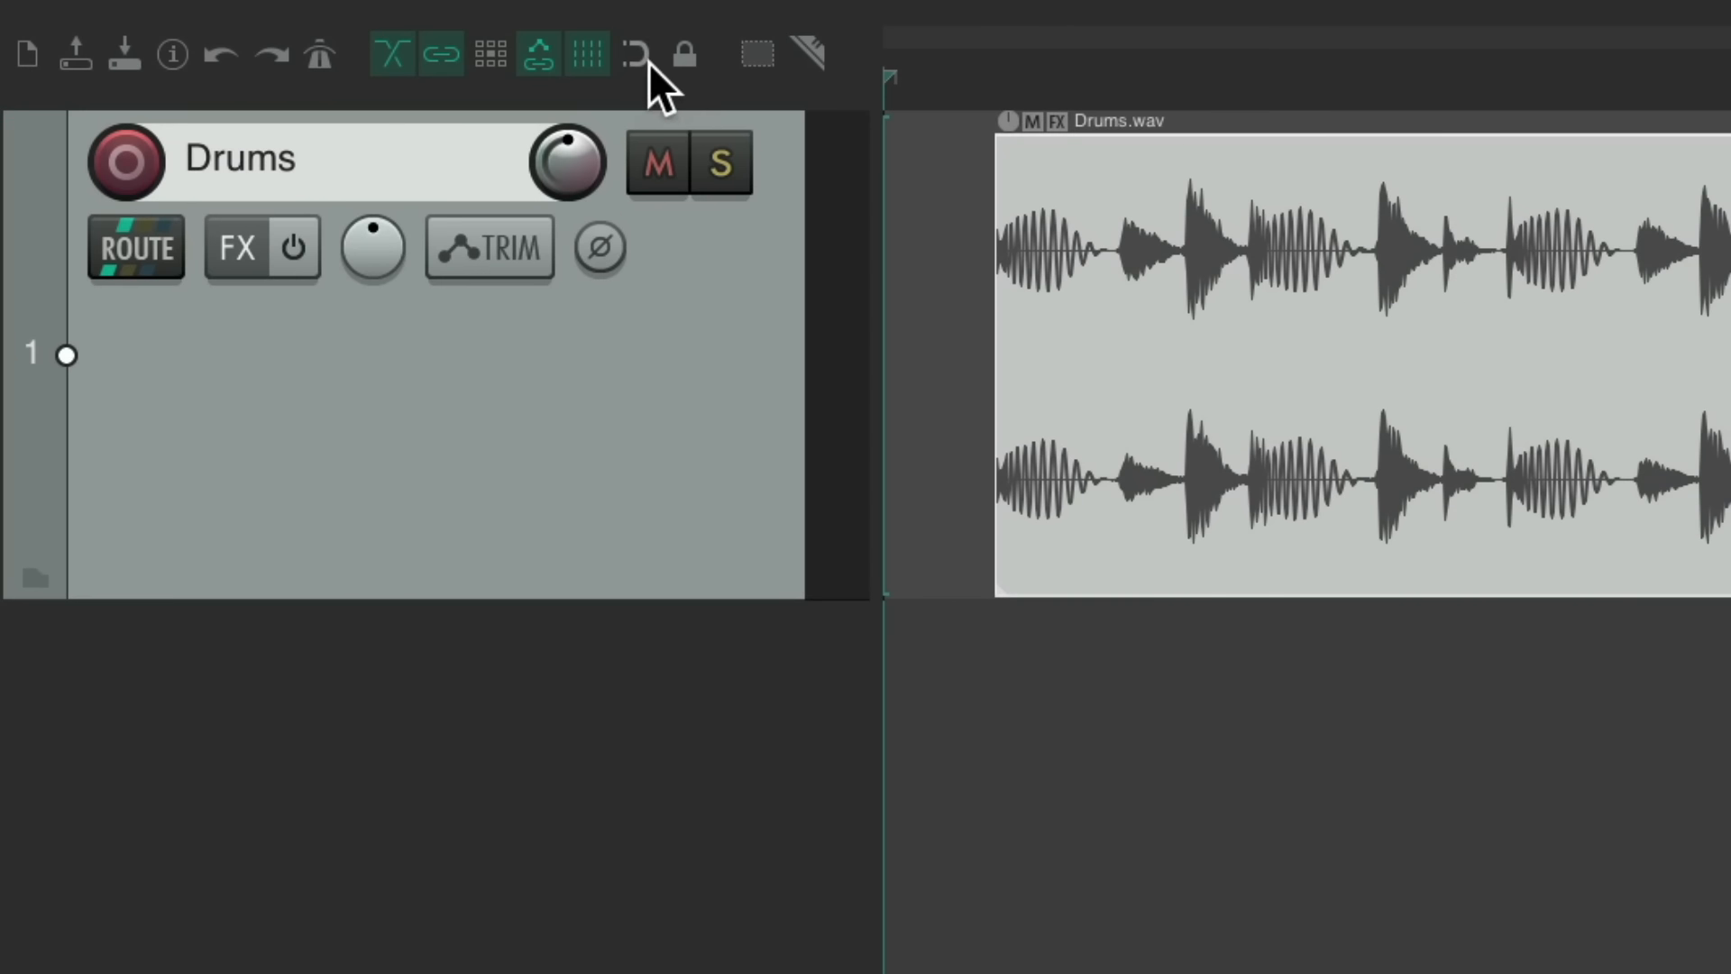
# - Enable snapping, move the Drums item to the start of bar 1, and play it back
pyautogui.click(466, 39)
pyautogui.moveTo(809, 167); pyautogui.dragTo(709, 178)
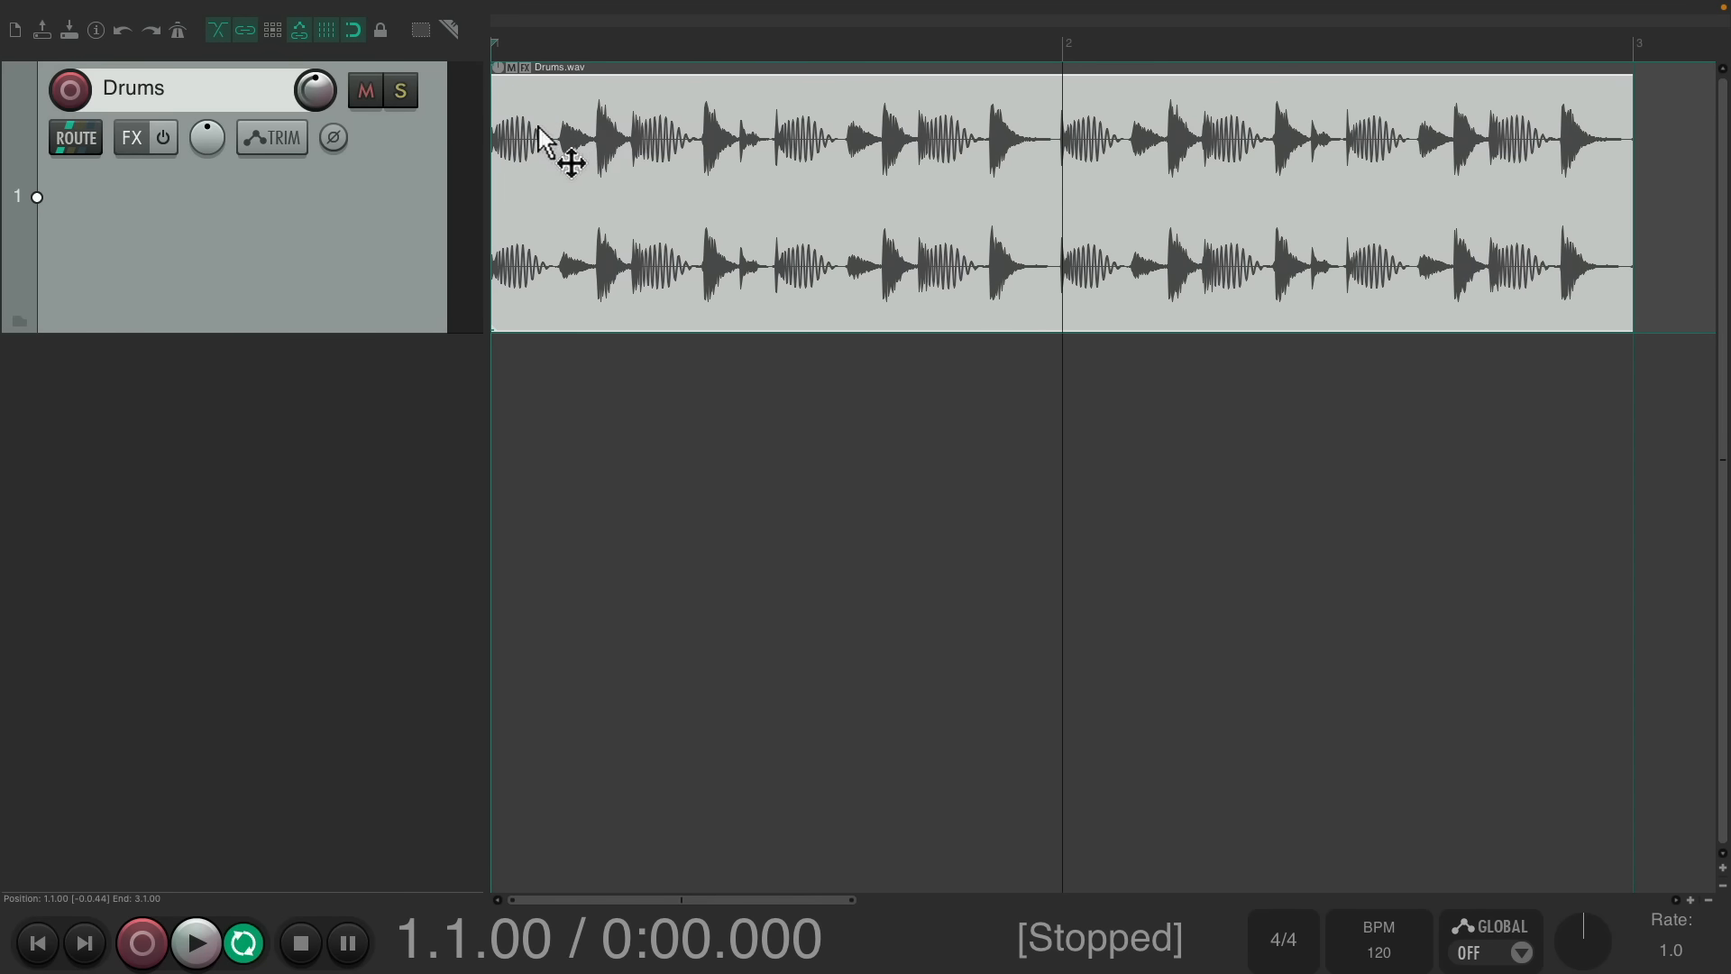
pyautogui.moveTo(539, 135); pyautogui.dragTo(625, 117)
pyautogui.press('Escape')
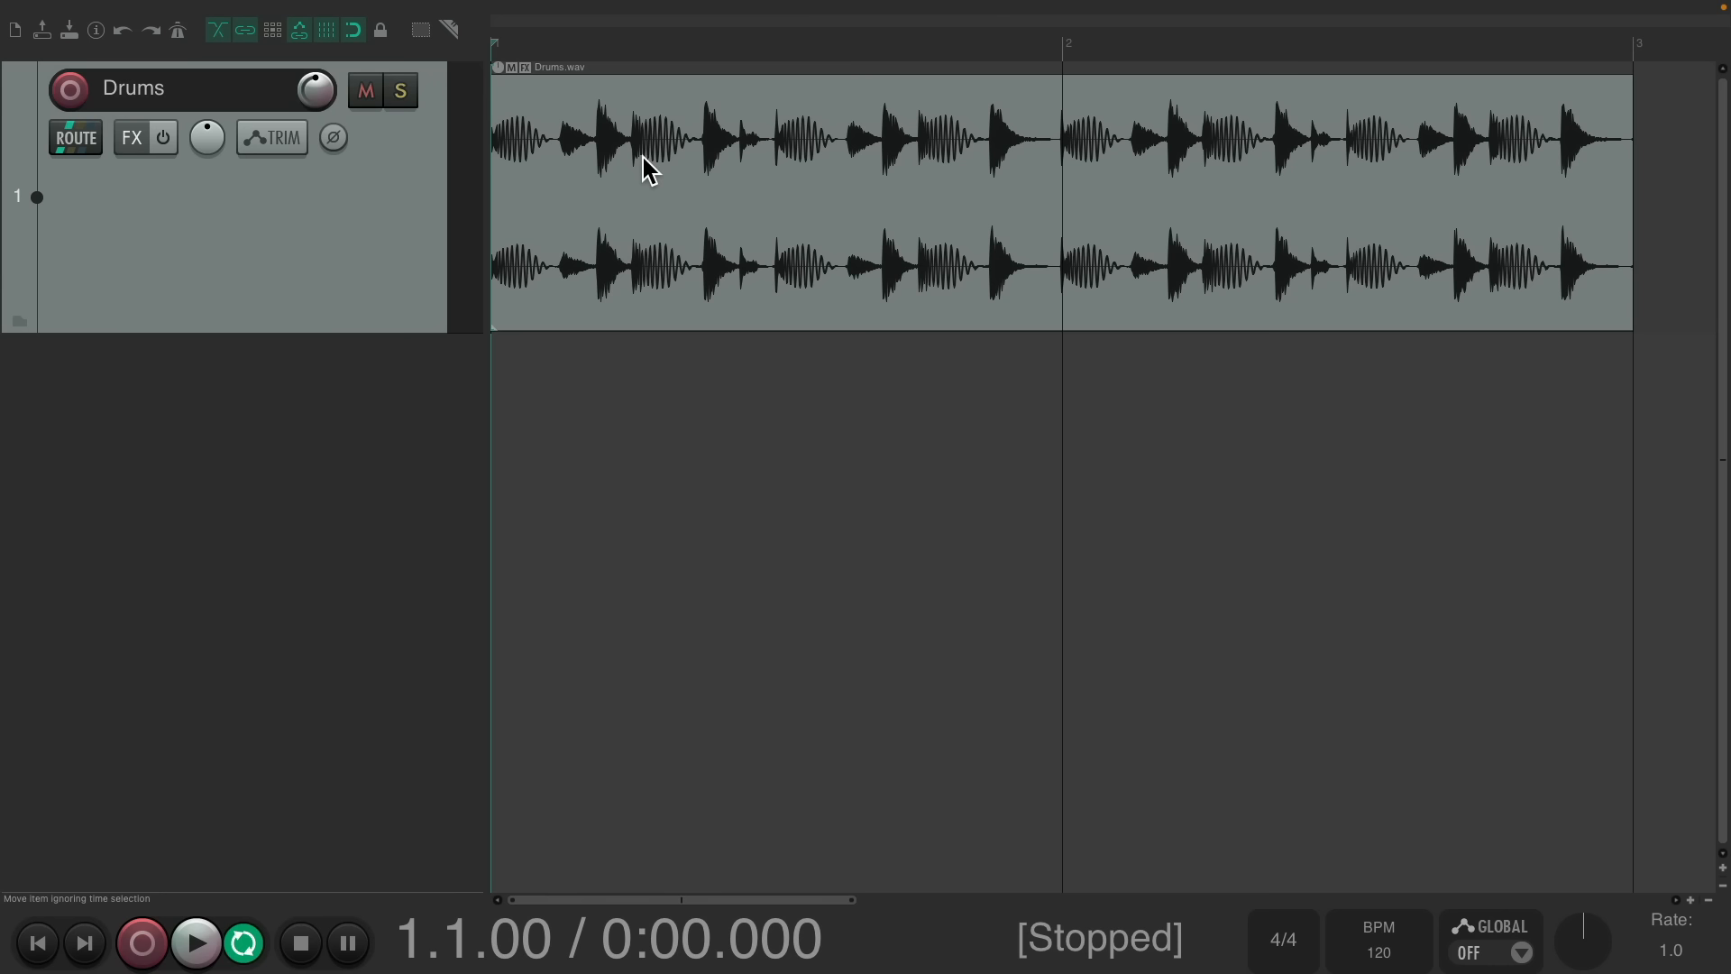
pyautogui.press('space')
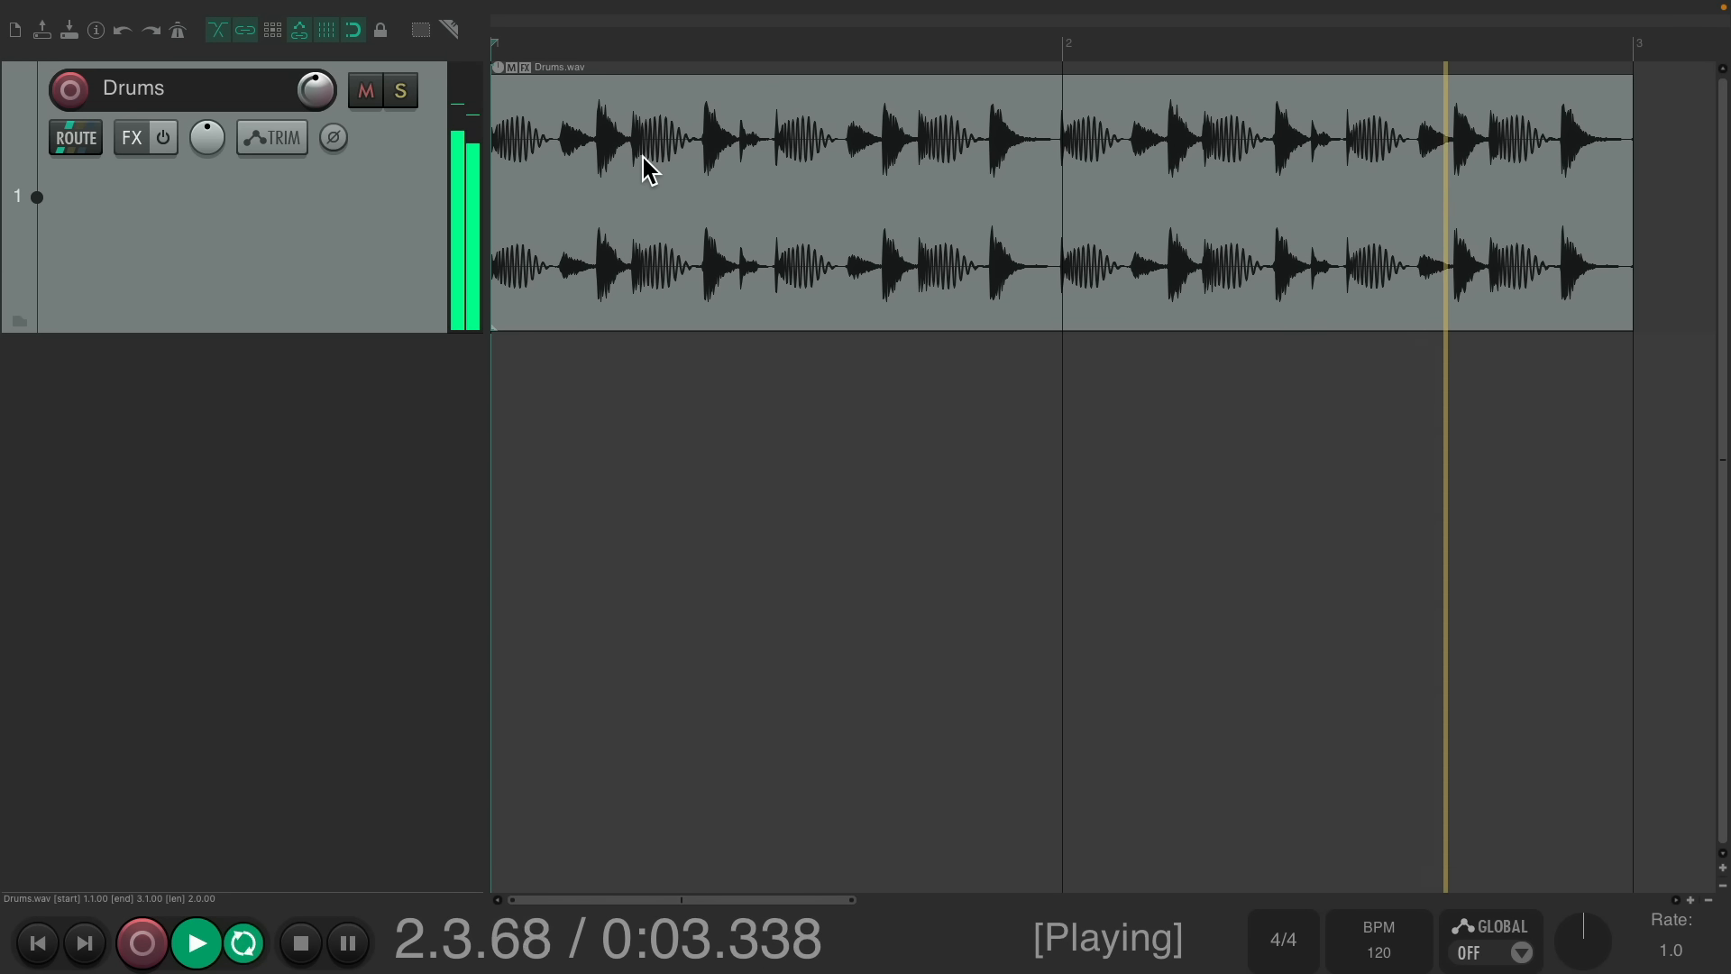
pyautogui.press('space')
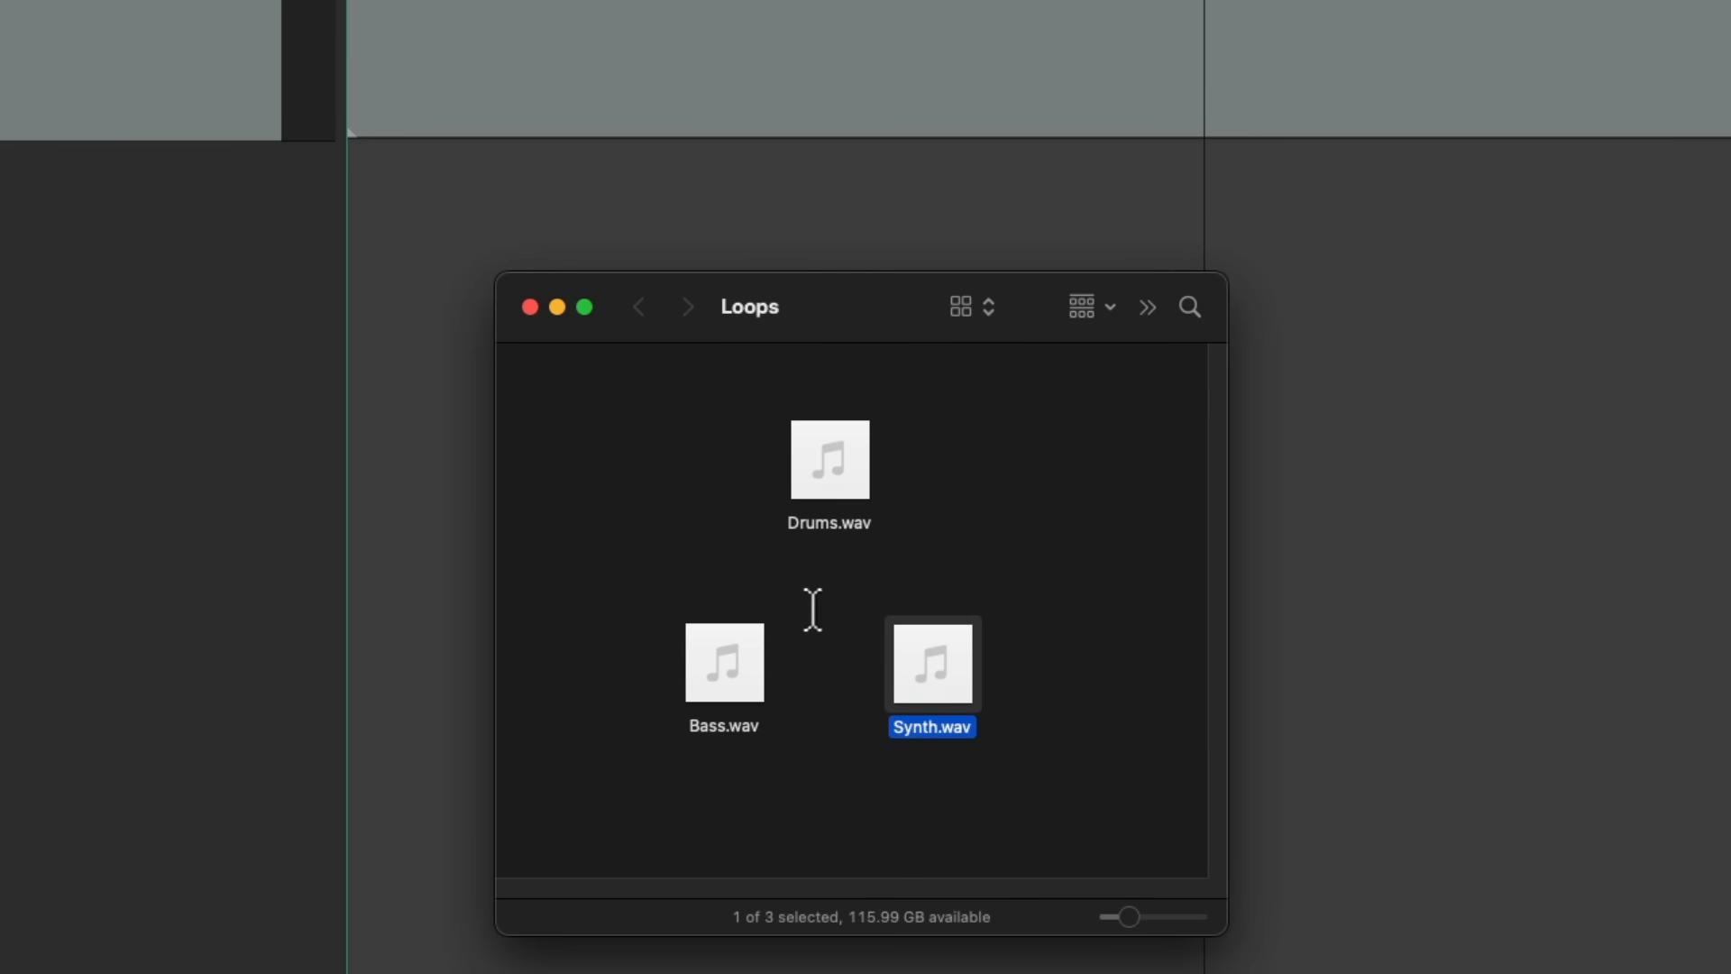
# - Import Bass.wav from the Loops folder onto a new track below Drums at bar 1 and play both tracks together
pyautogui.click(755, 656)
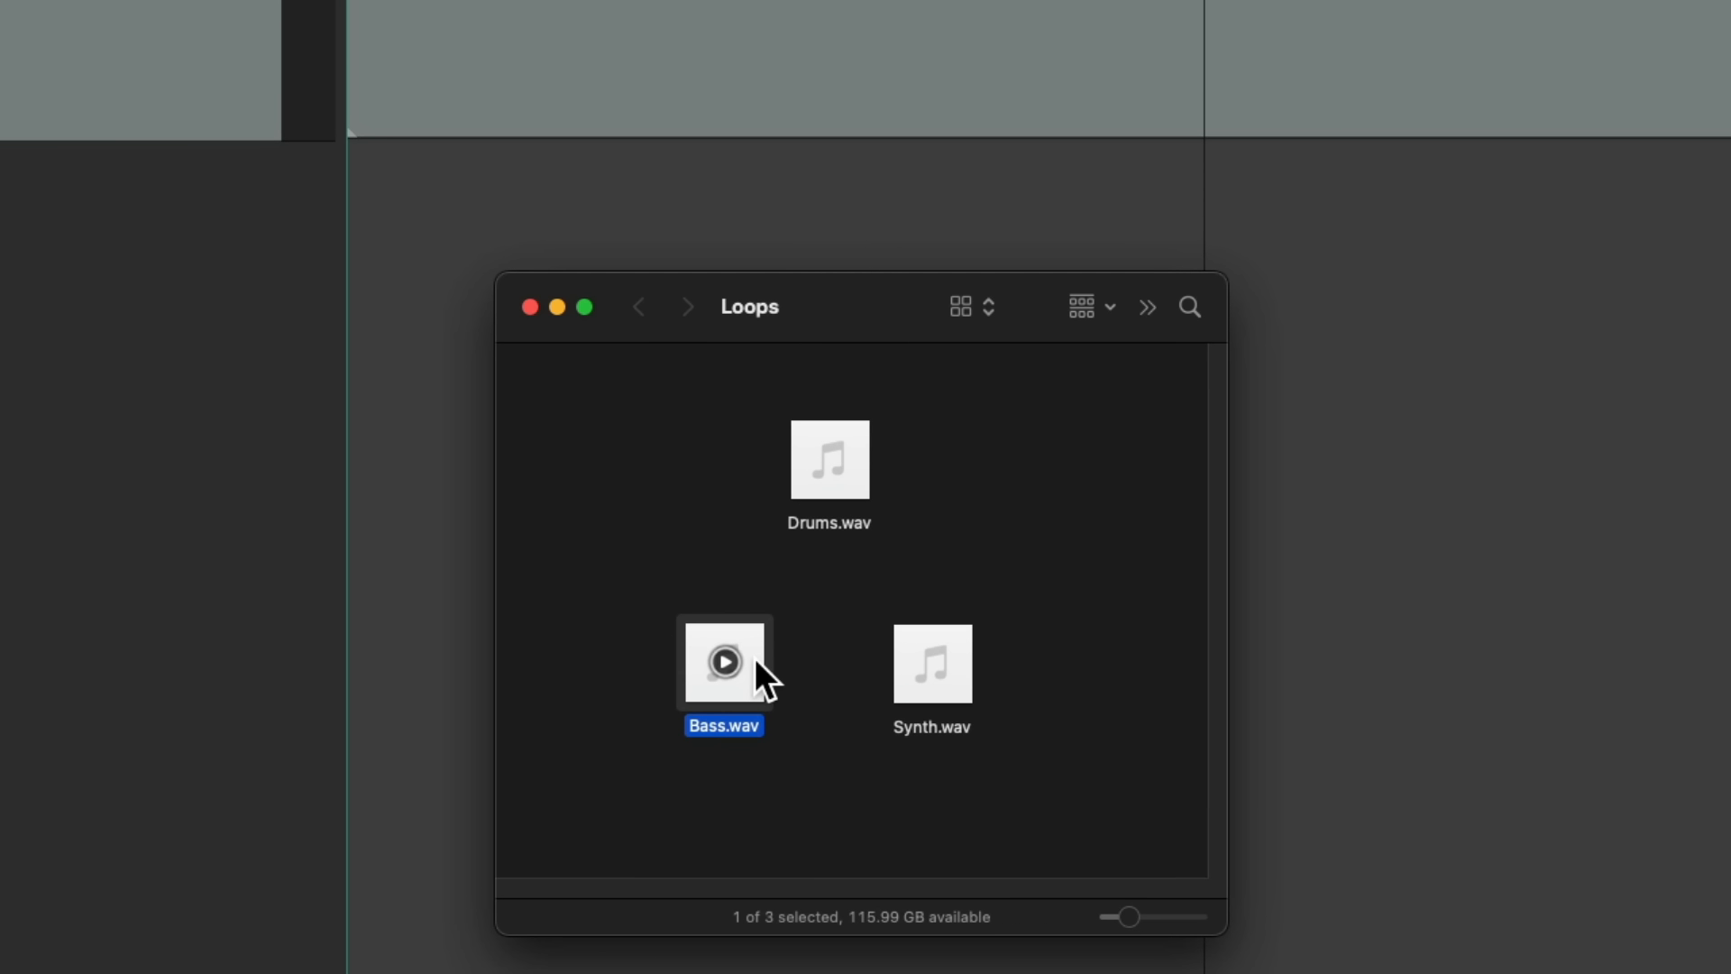
pyautogui.moveTo(755, 658); pyautogui.dragTo(627, 151)
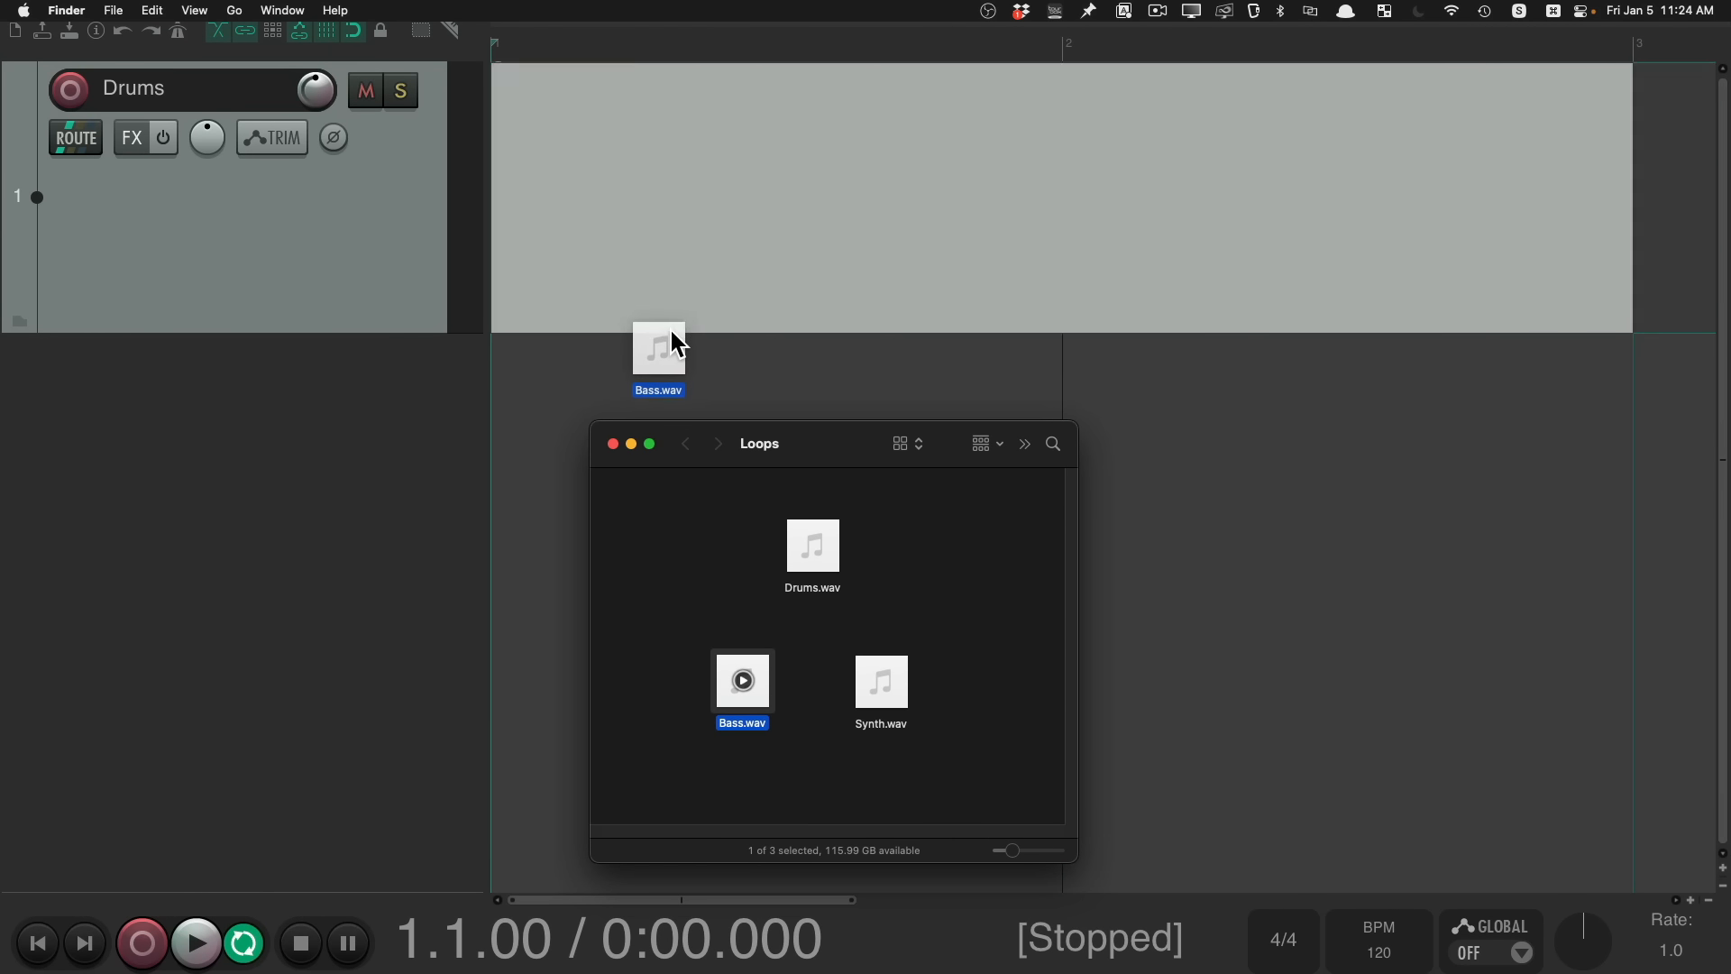
pyautogui.moveTo(671, 332)
pyautogui.mouseDown()
pyautogui.moveTo(654, 343)
pyautogui.moveTo(667, 360)
pyautogui.mouseUp()
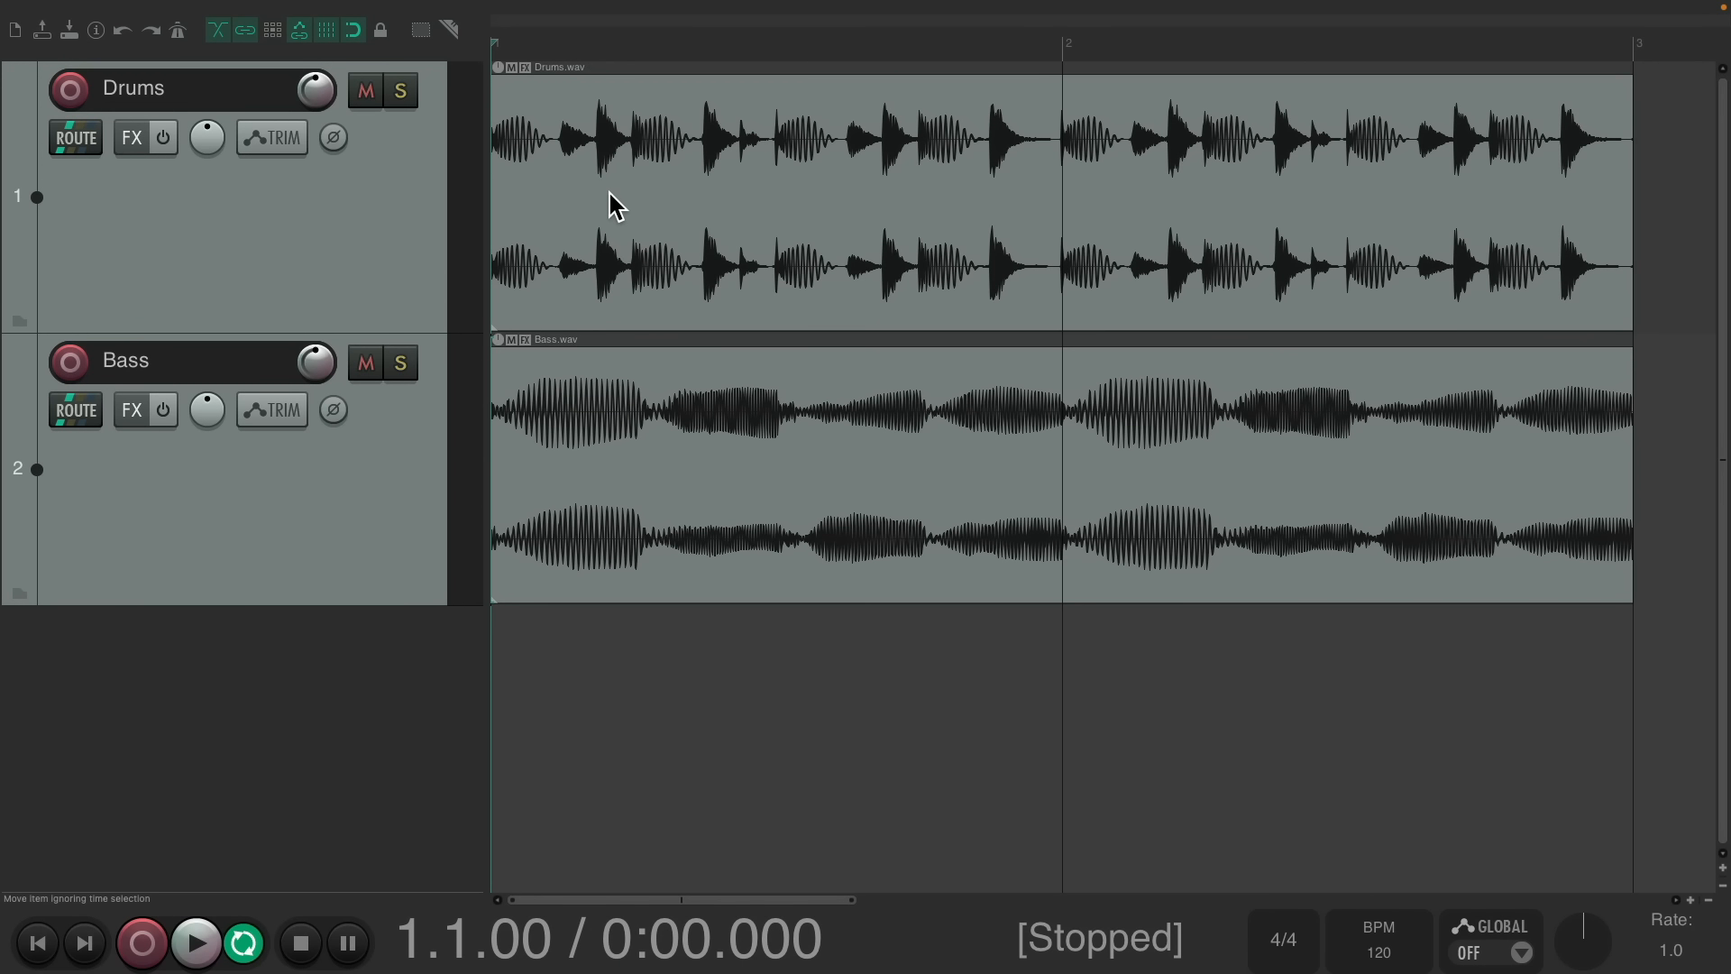
pyautogui.press('space')
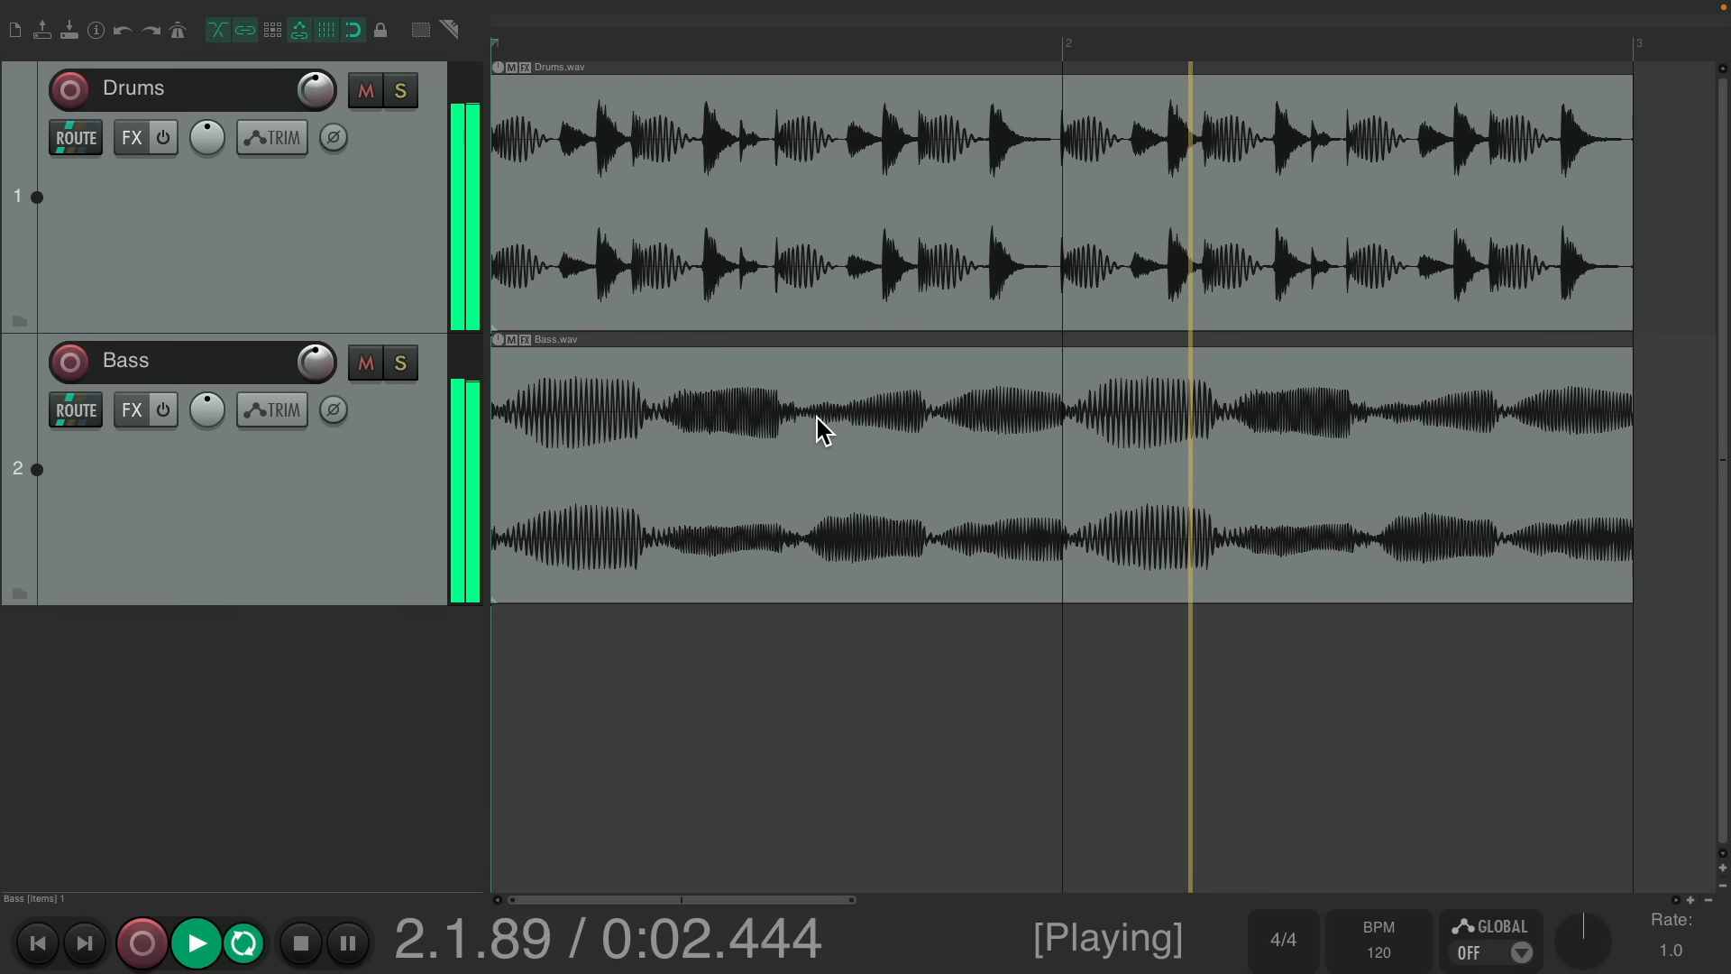
pyautogui.press('space')
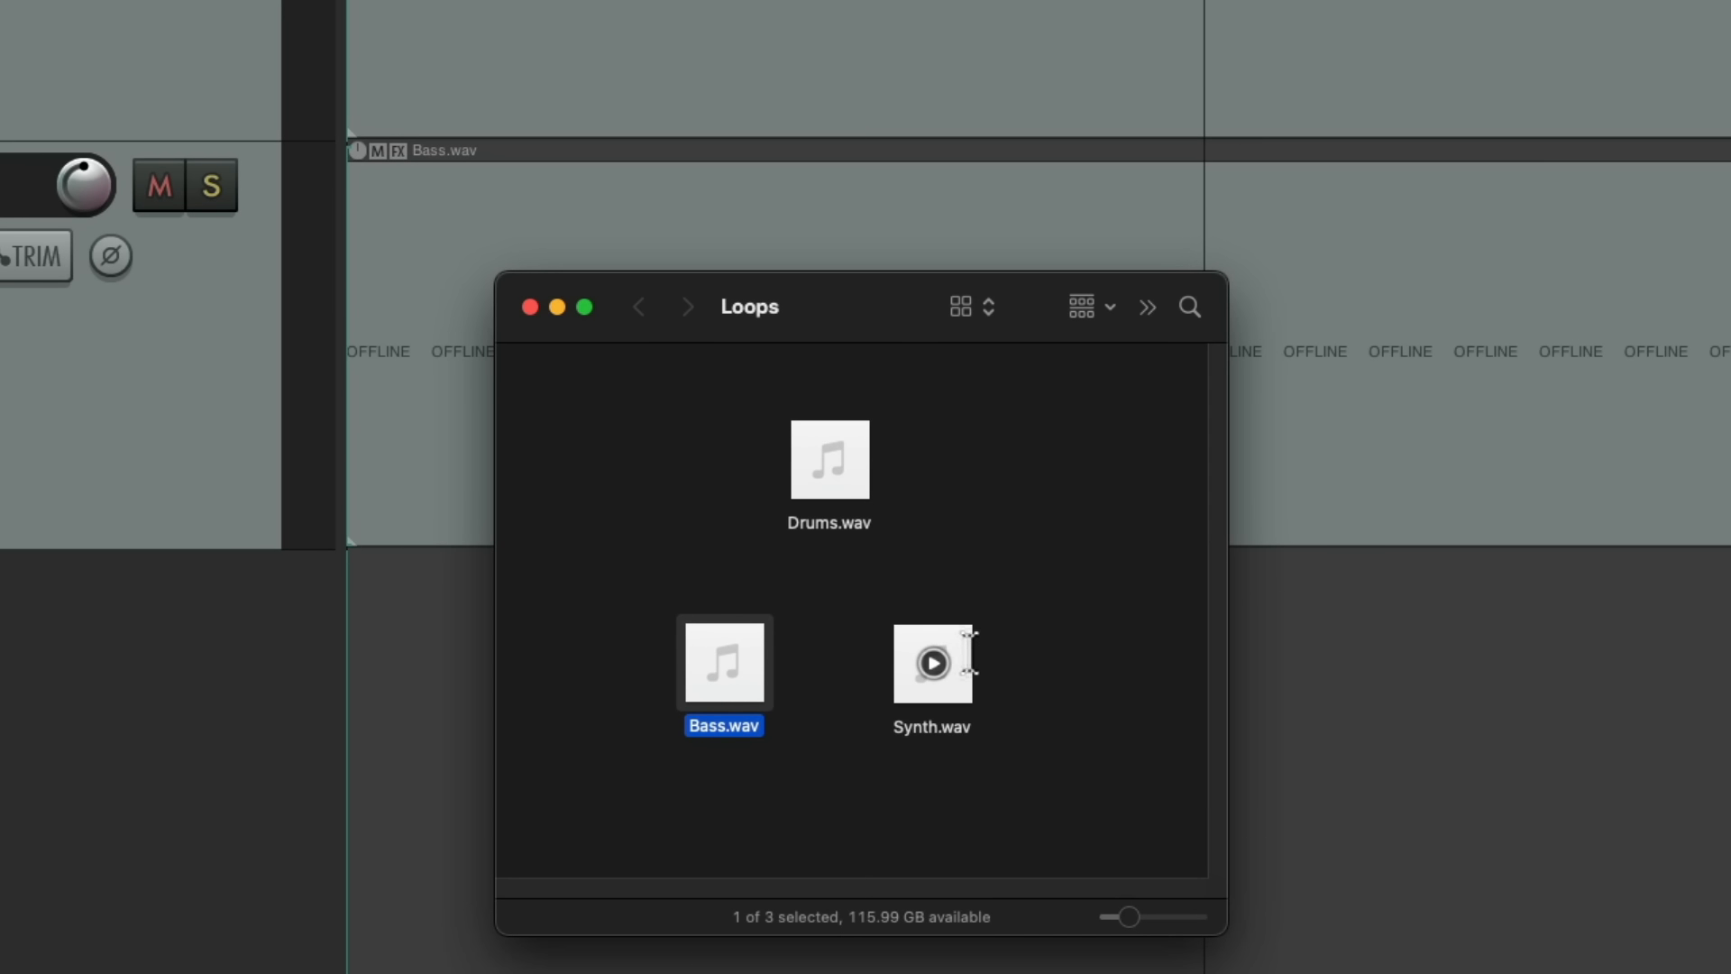
# - Import Synth.wav from the Loops folder onto a new track below Bass at bar 1 and play all three tracks
pyautogui.click(891, 670)
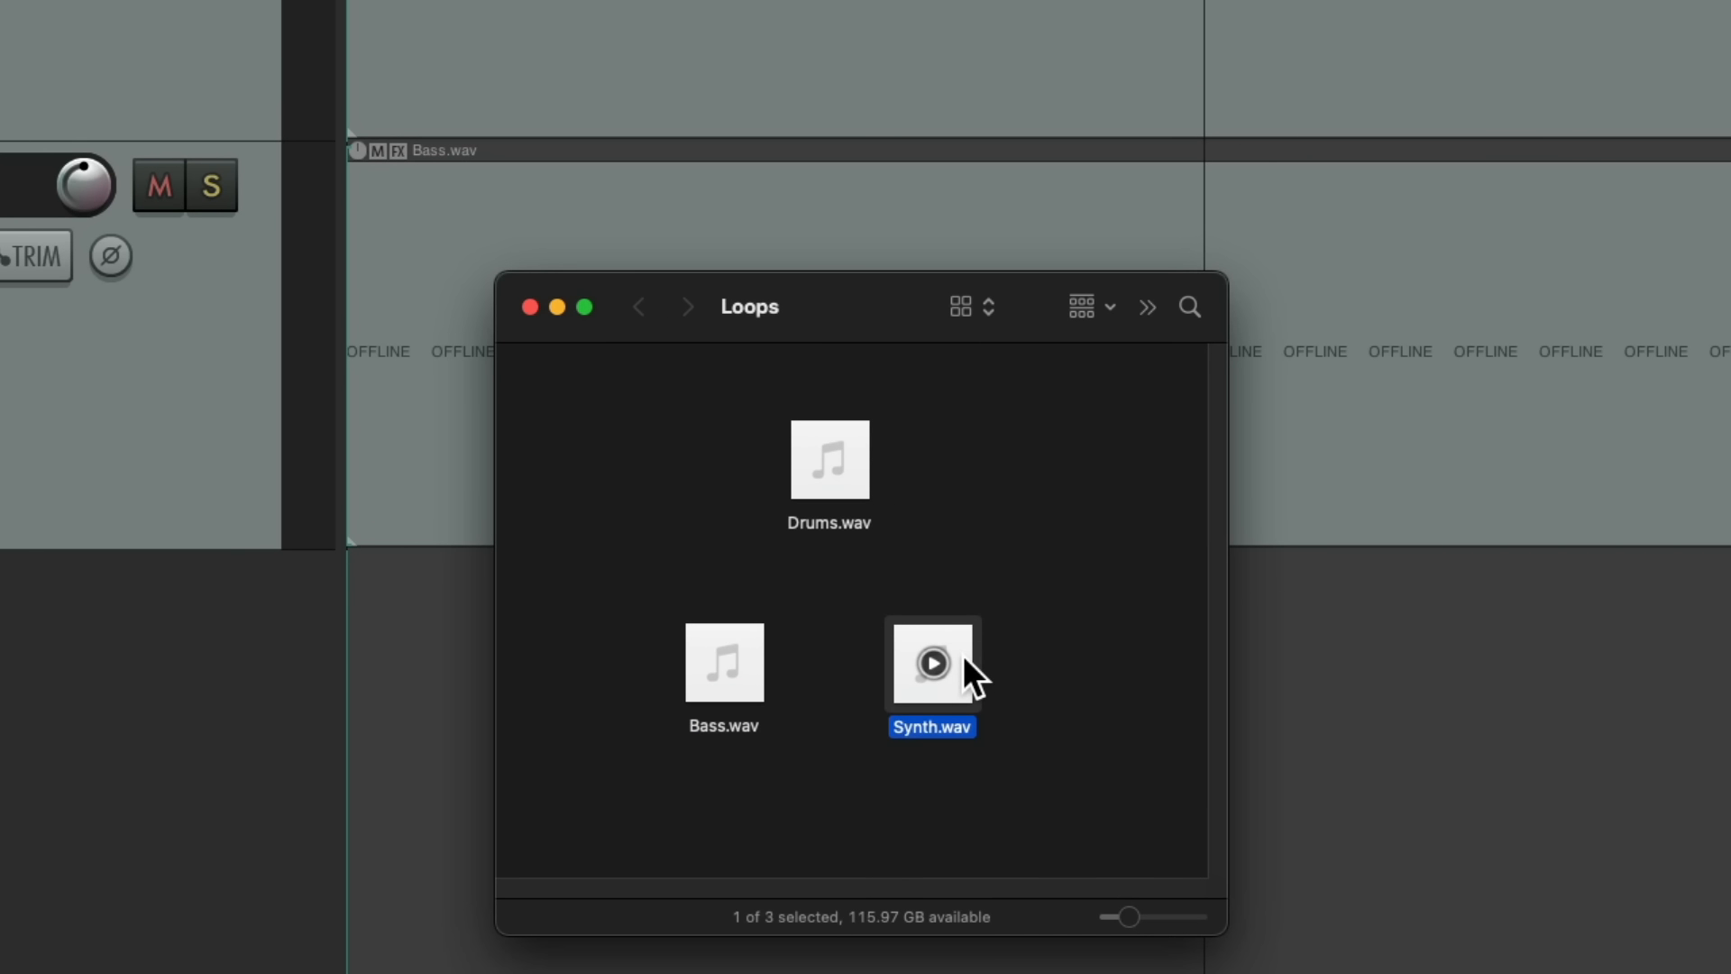
pyautogui.moveTo(962, 653); pyautogui.dragTo(306, 652)
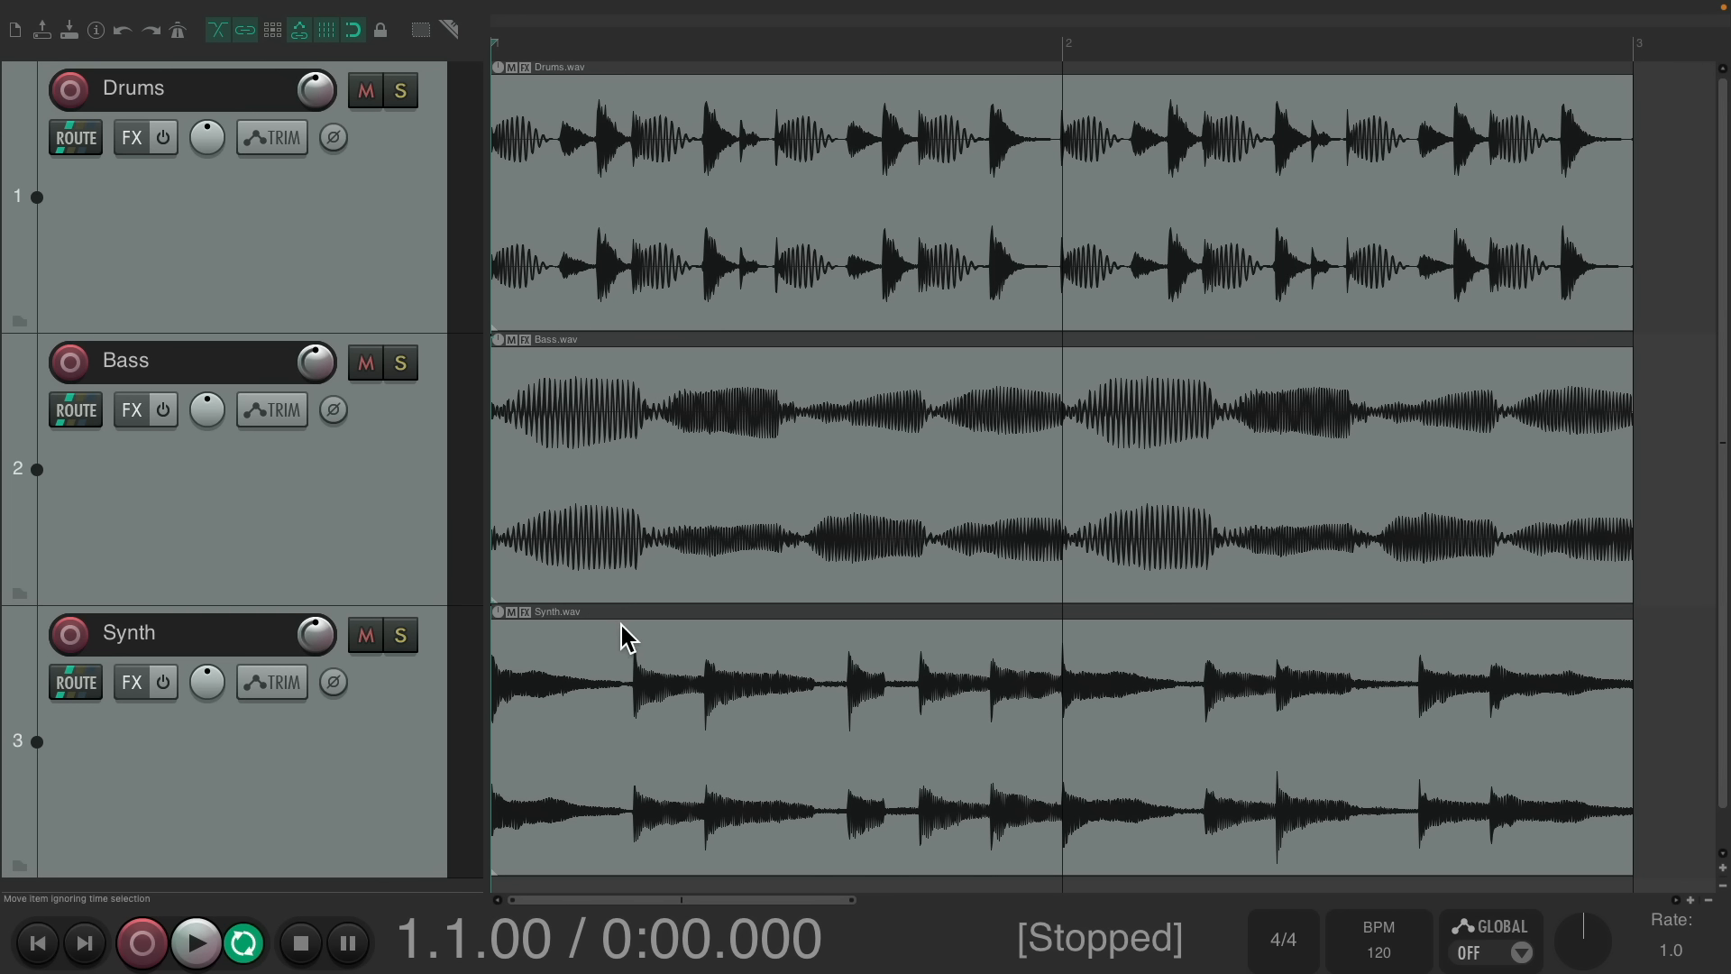
pyautogui.press('space')
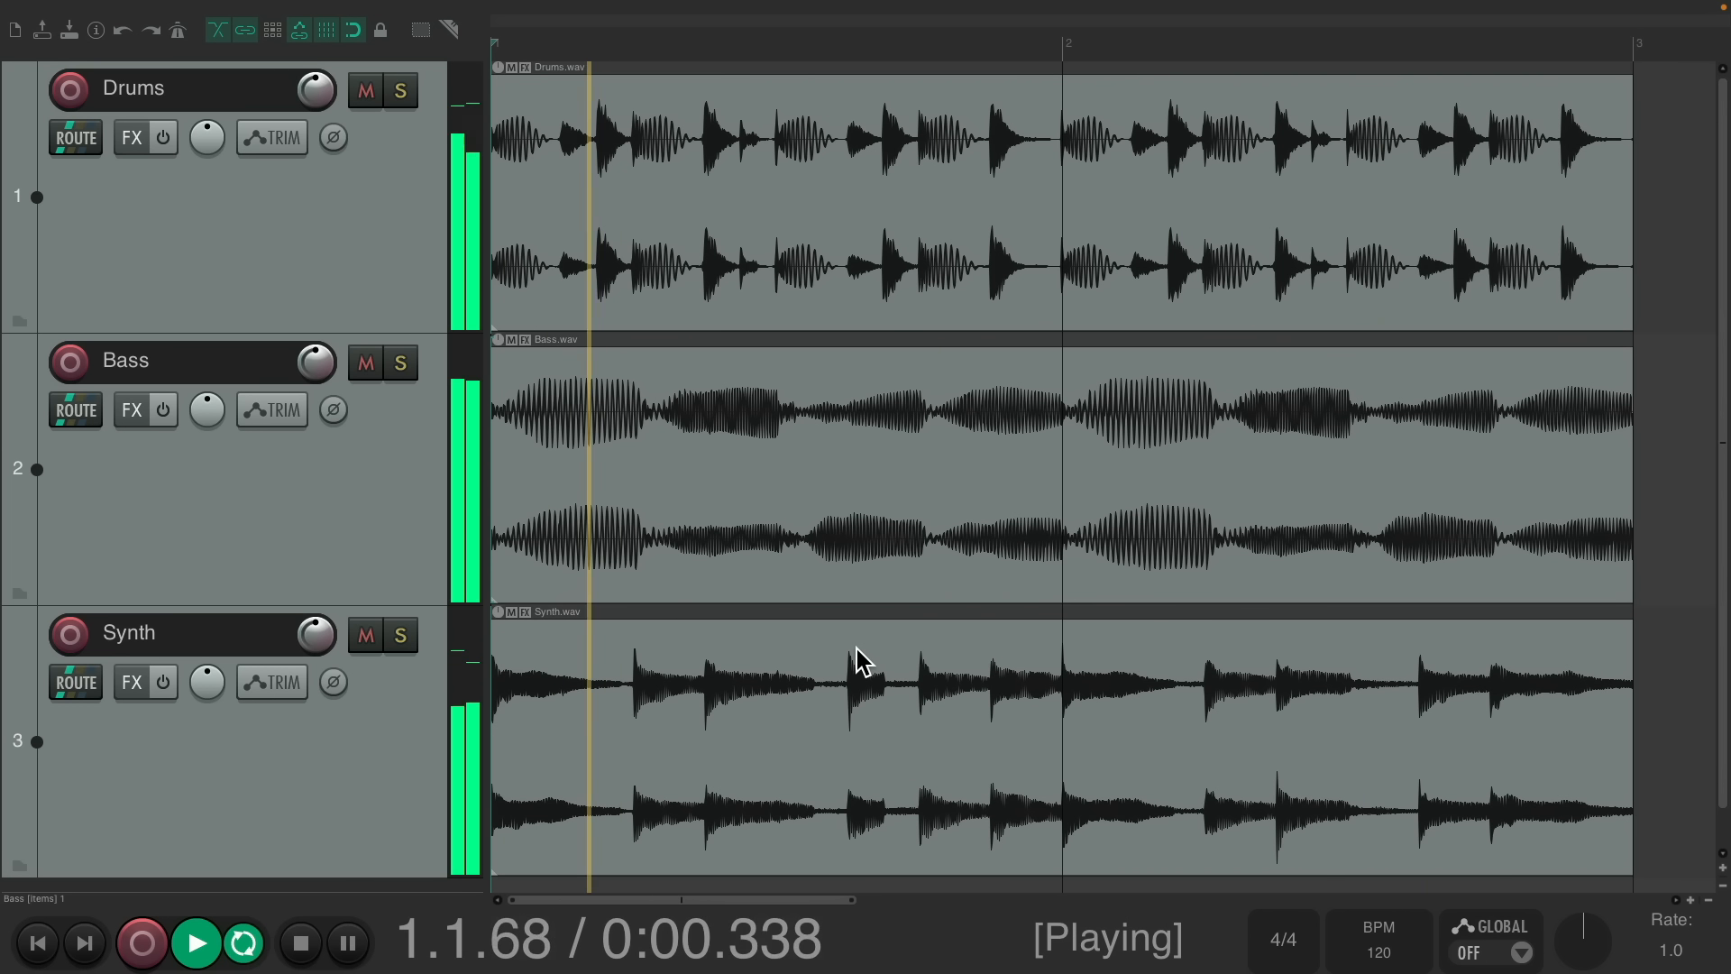
pyautogui.press('space')
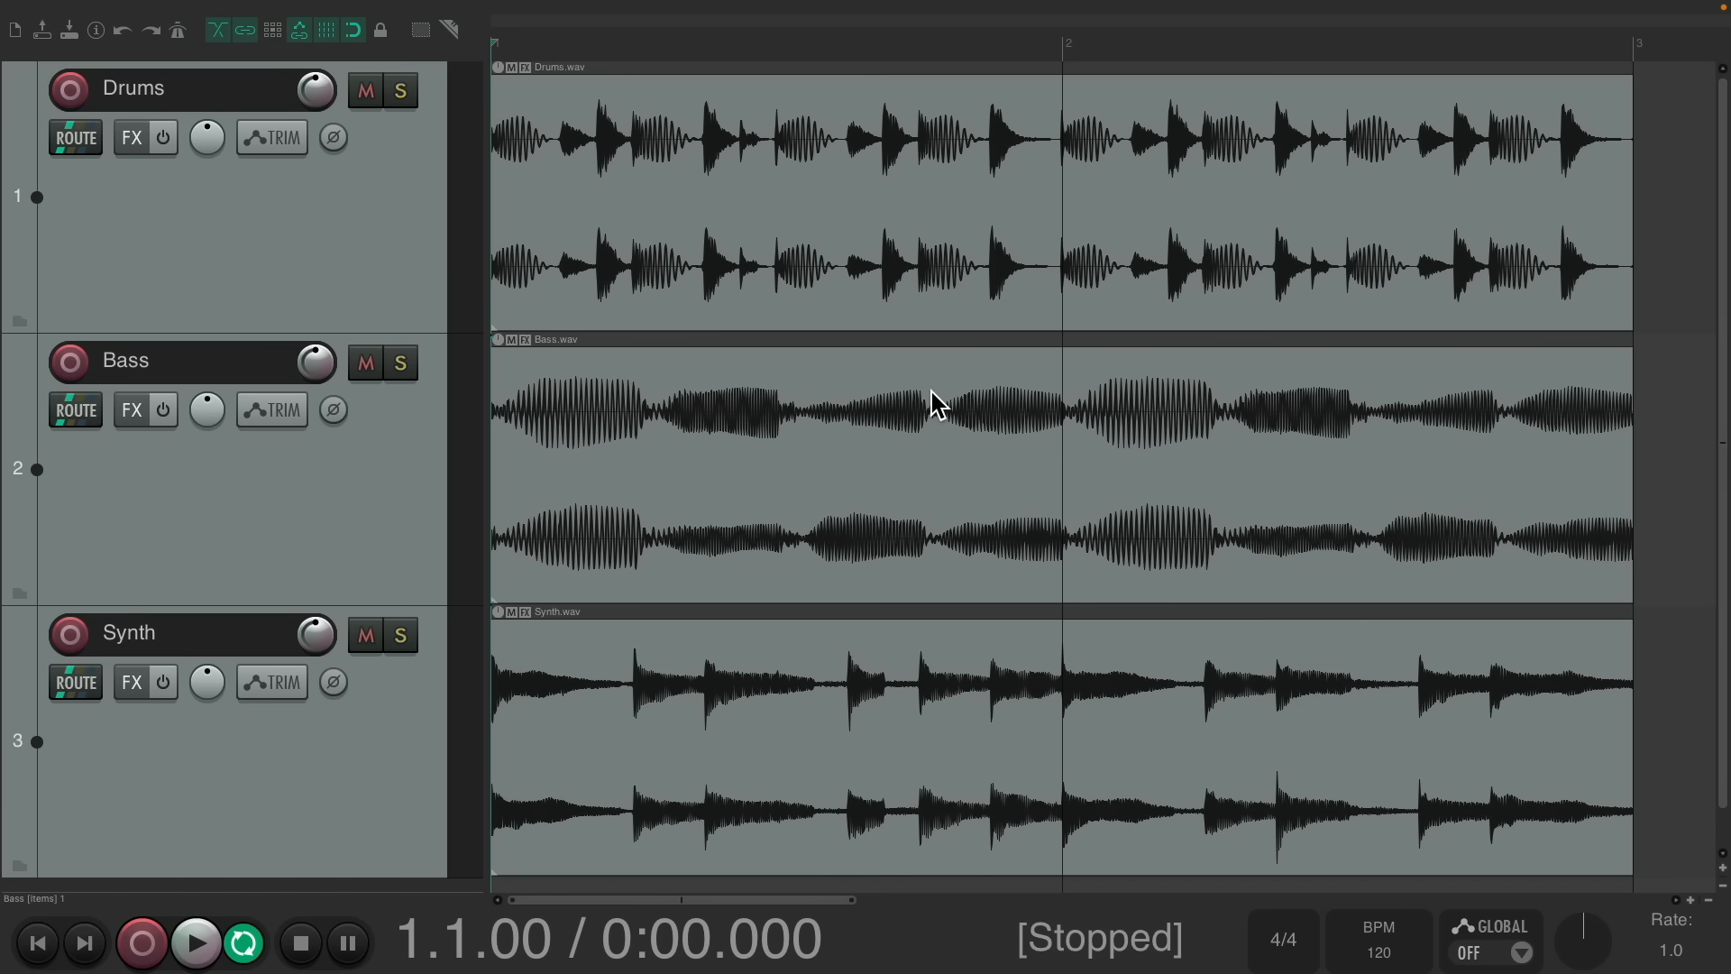
# - Delete the Bass item from its track and undo the deletion
pyautogui.click(770, 376)
pyautogui.press('Delete')
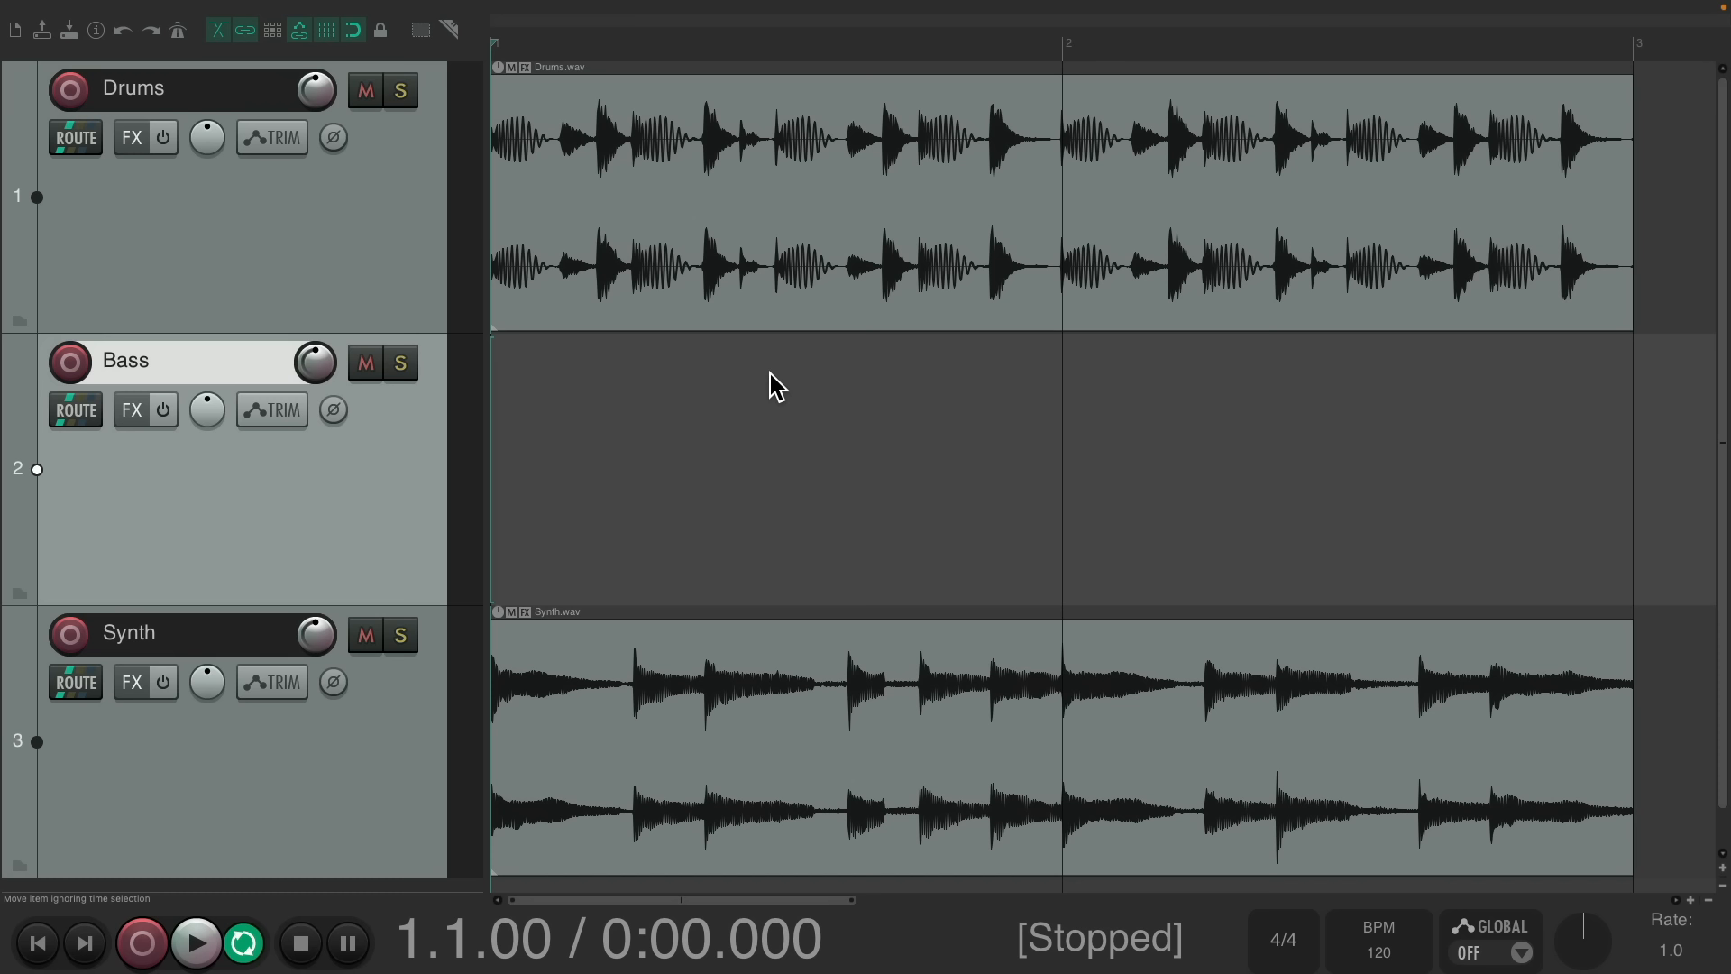
pyautogui.hotkey('ctrl', 'z')
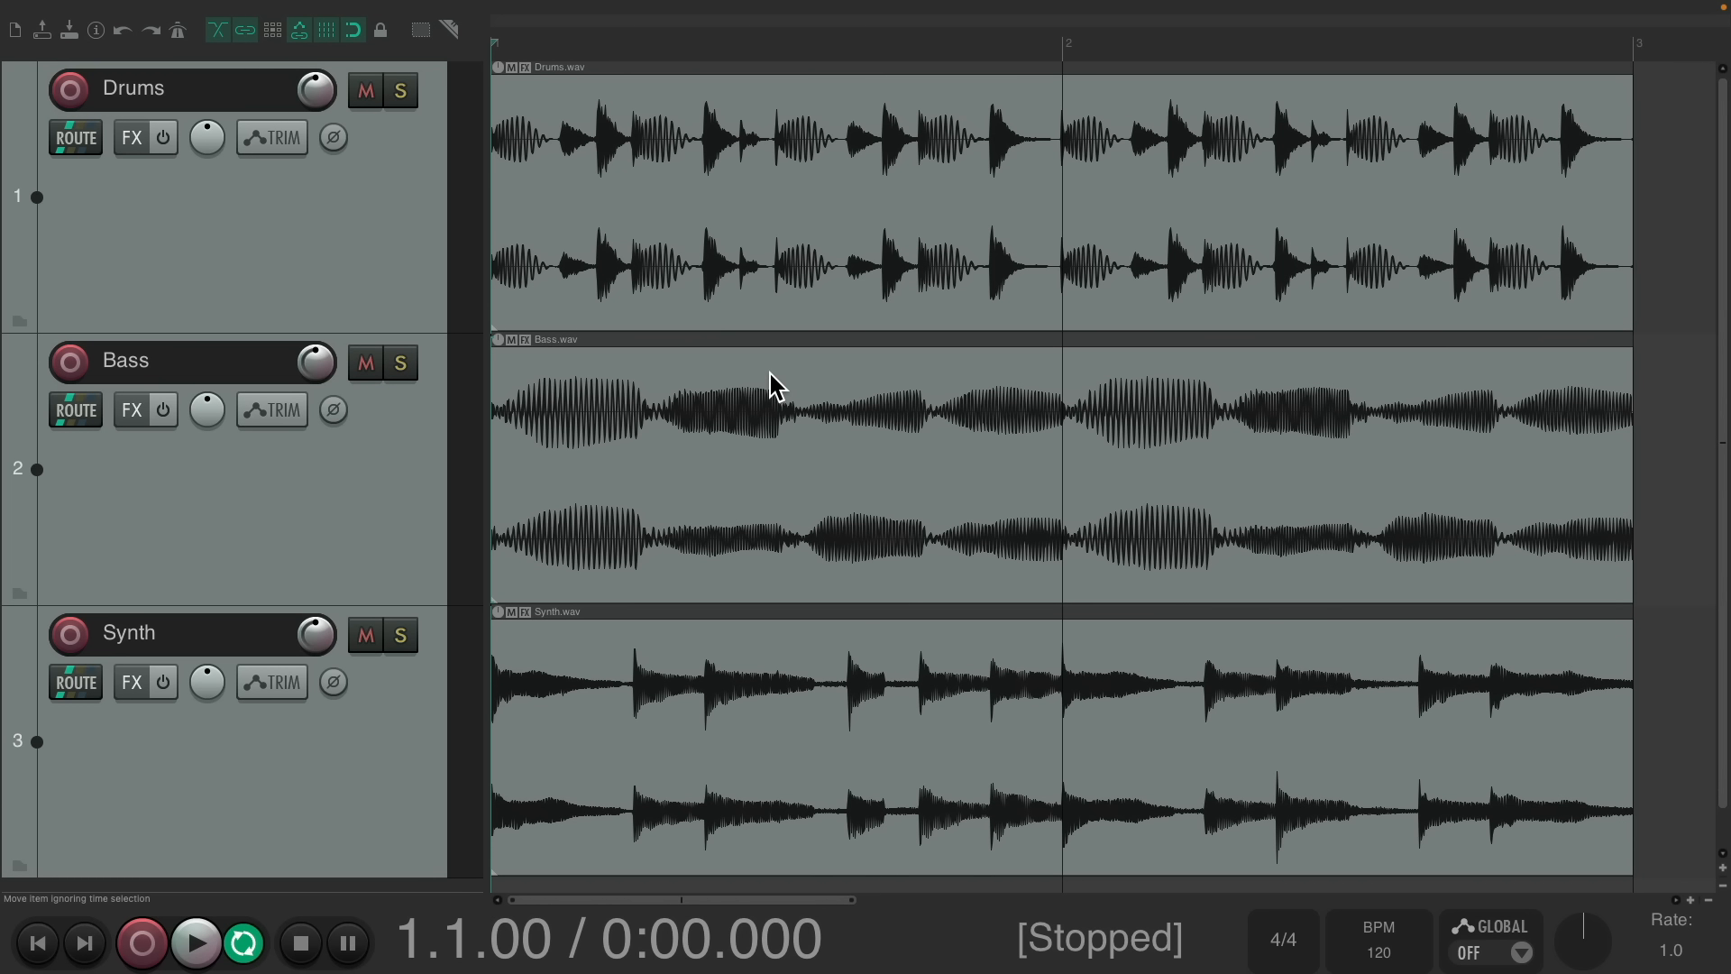
# - Cut the Bass item, paste it back on the Bass track at bar 1, and deselect it
pyautogui.click(771, 375)
pyautogui.press('Delete')
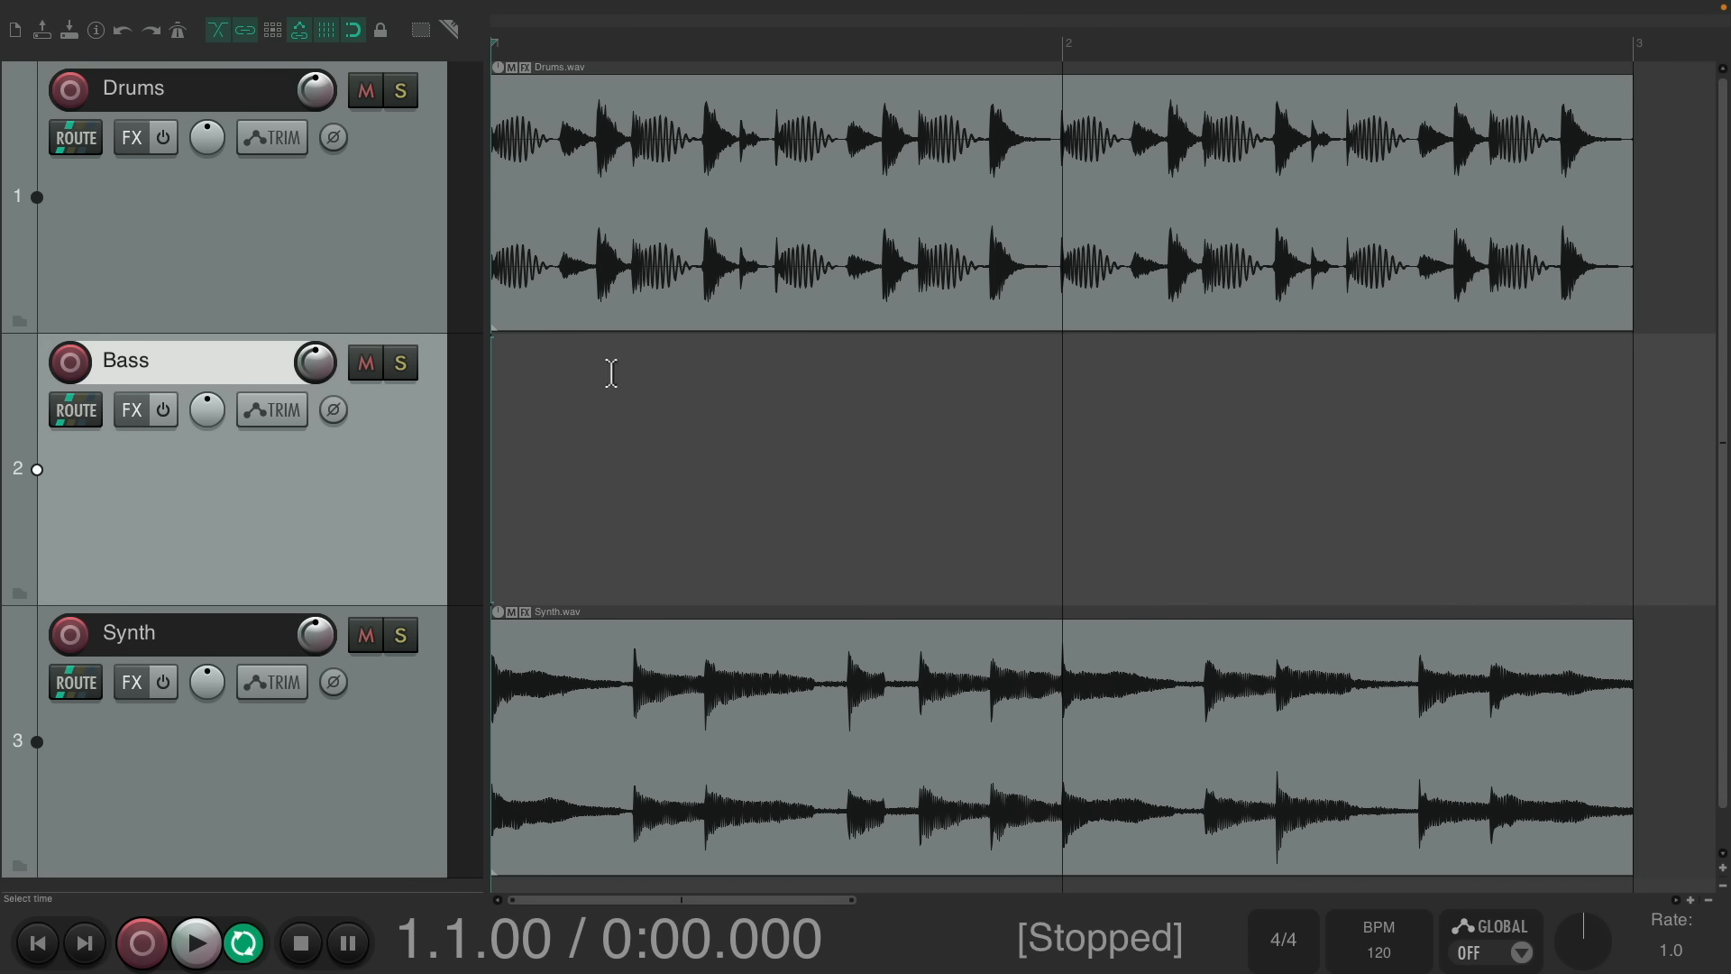
pyautogui.hotkey('ctrl', 'v')
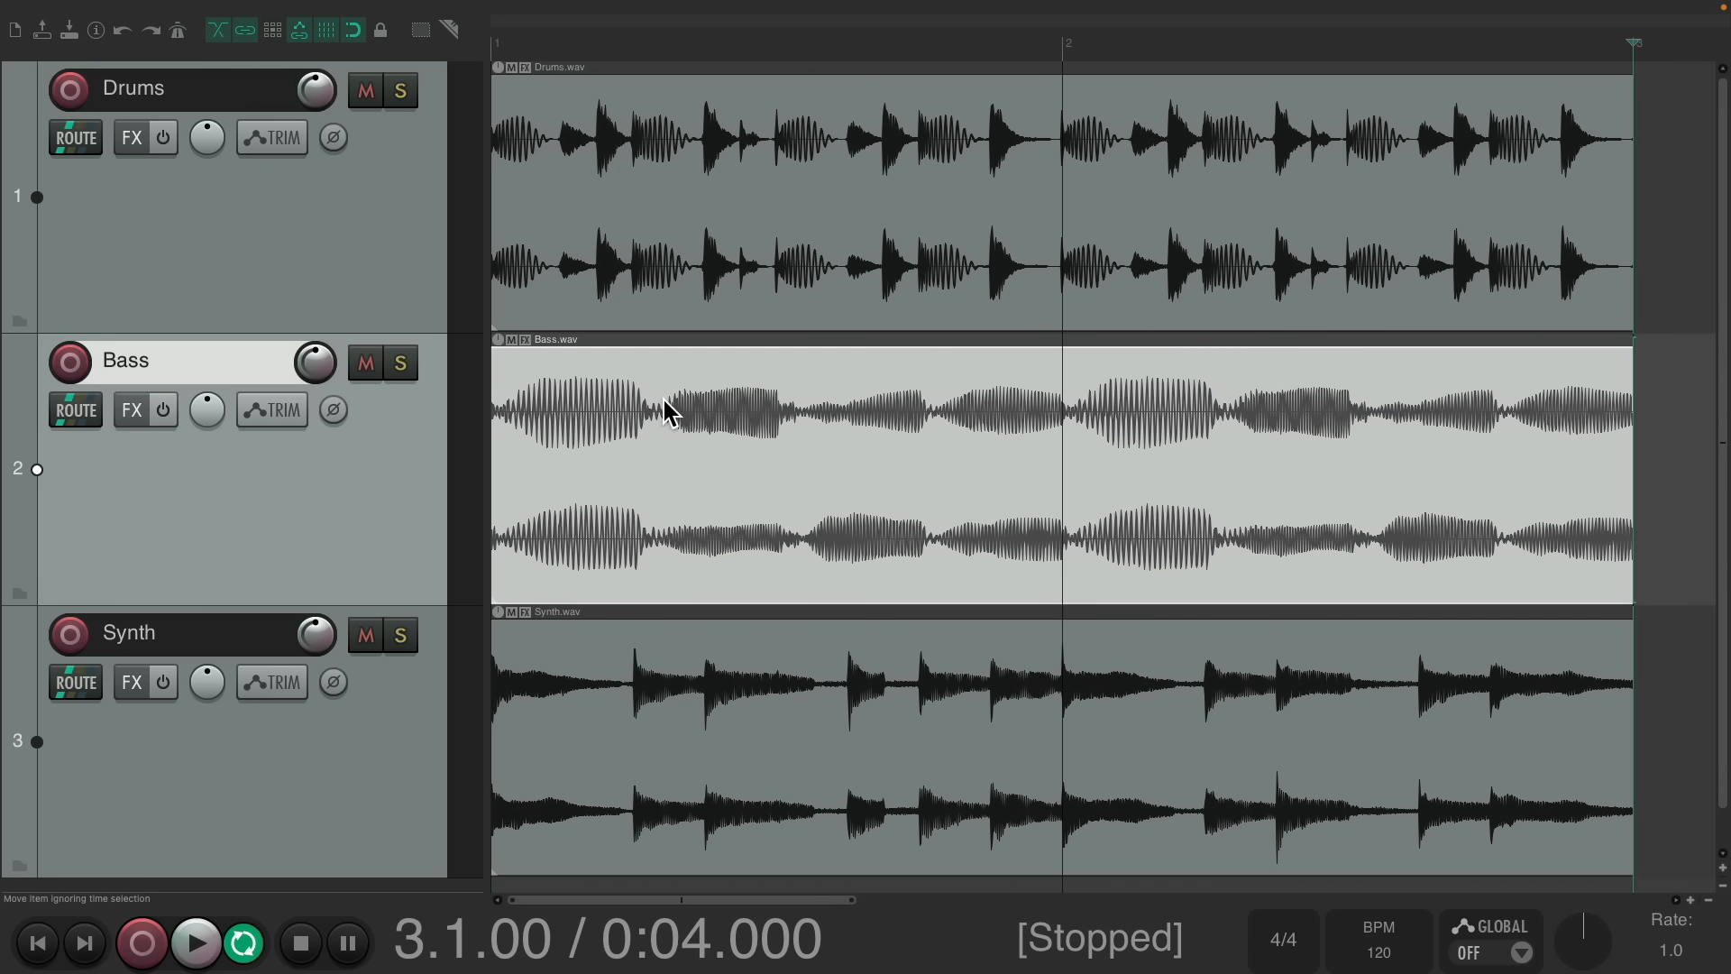
pyautogui.press('Escape')
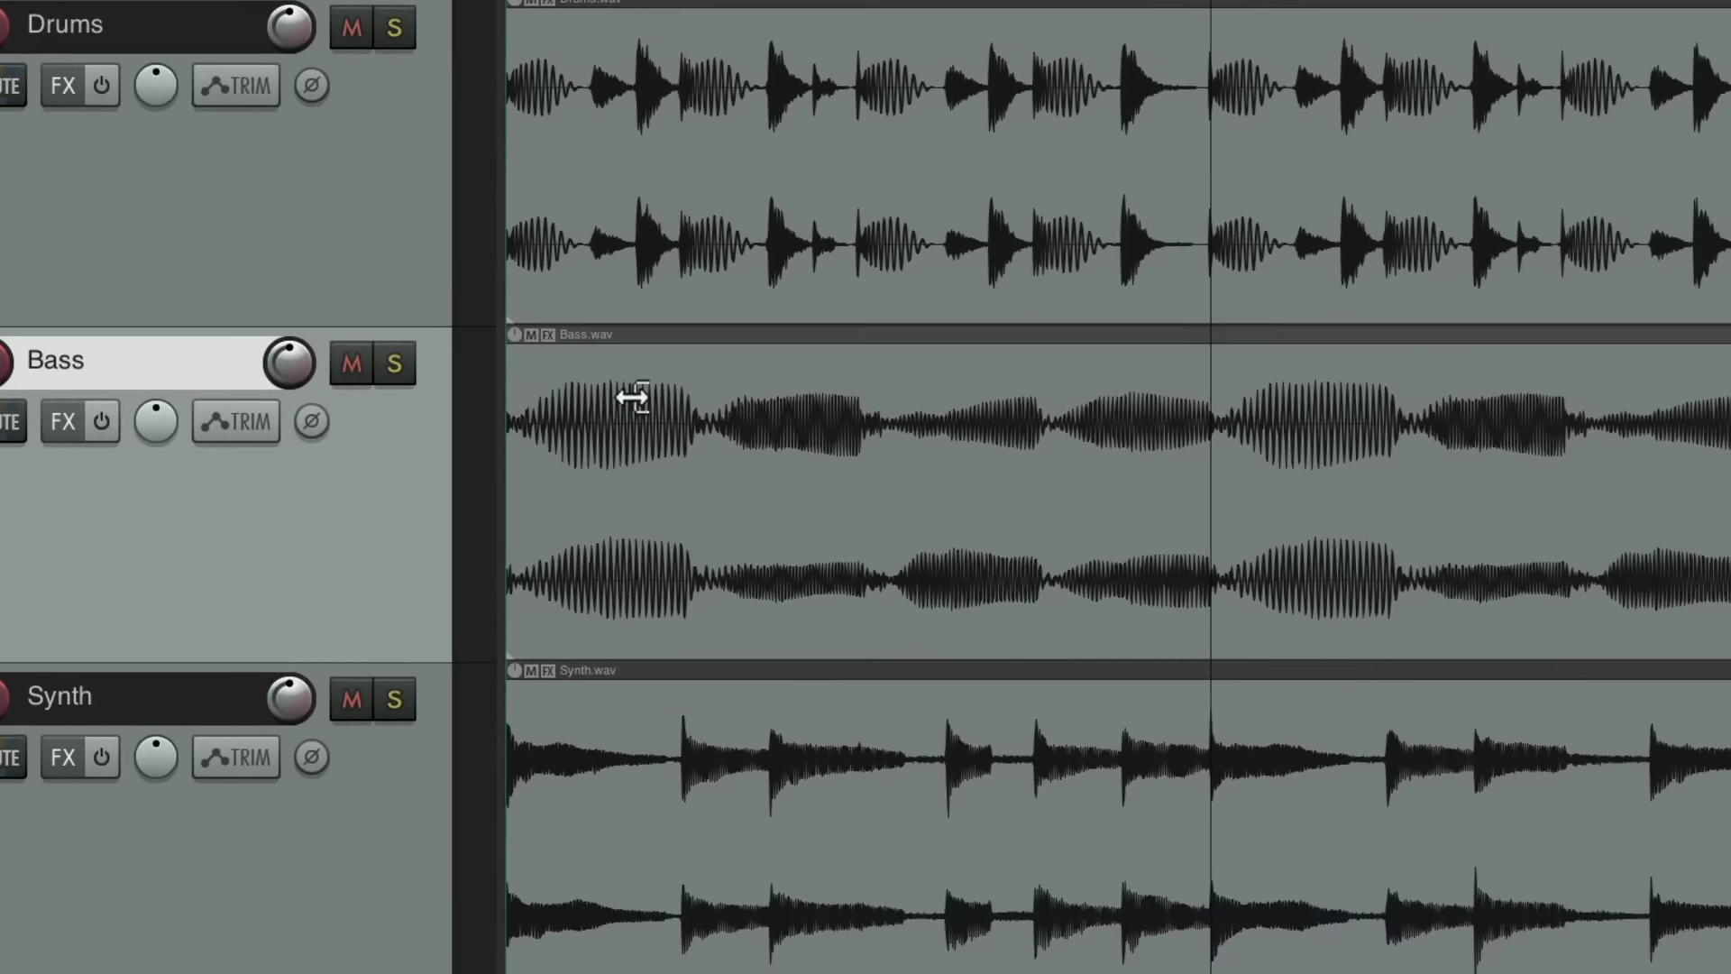
# - Trim the start of the Bass item to bar 2 and extend it back to bar 1
pyautogui.moveTo(523, 413); pyautogui.dragTo(1198, 419)
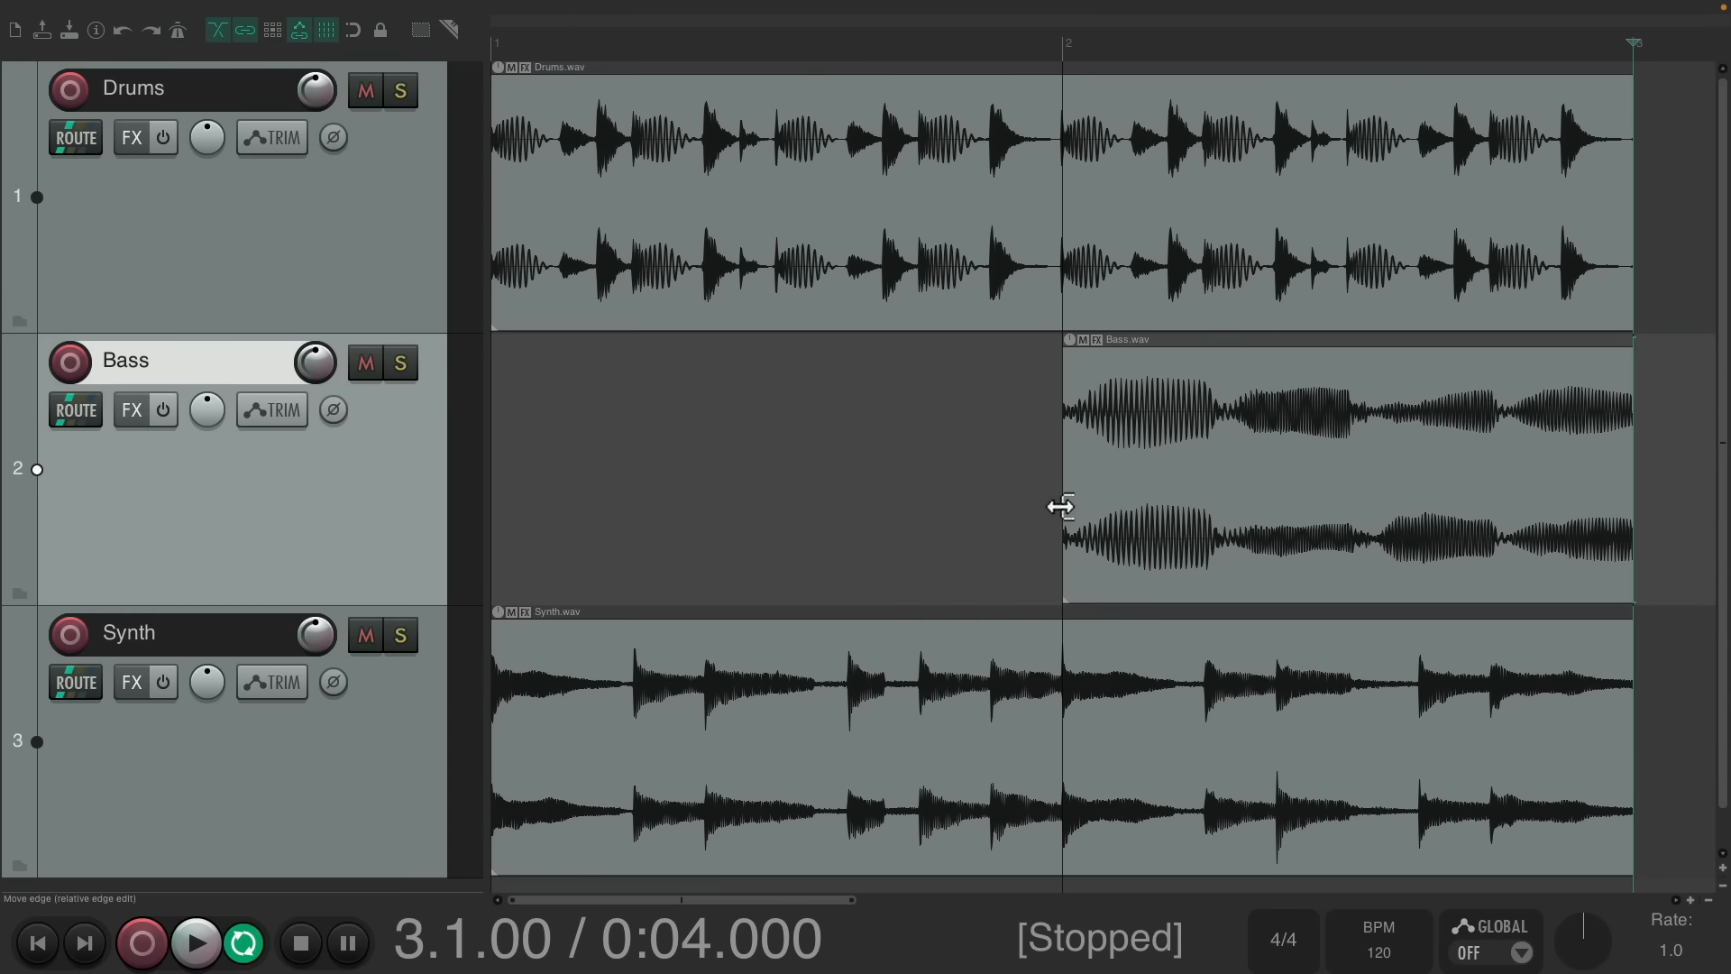
pyautogui.moveTo(1061, 506); pyautogui.dragTo(895, 515)
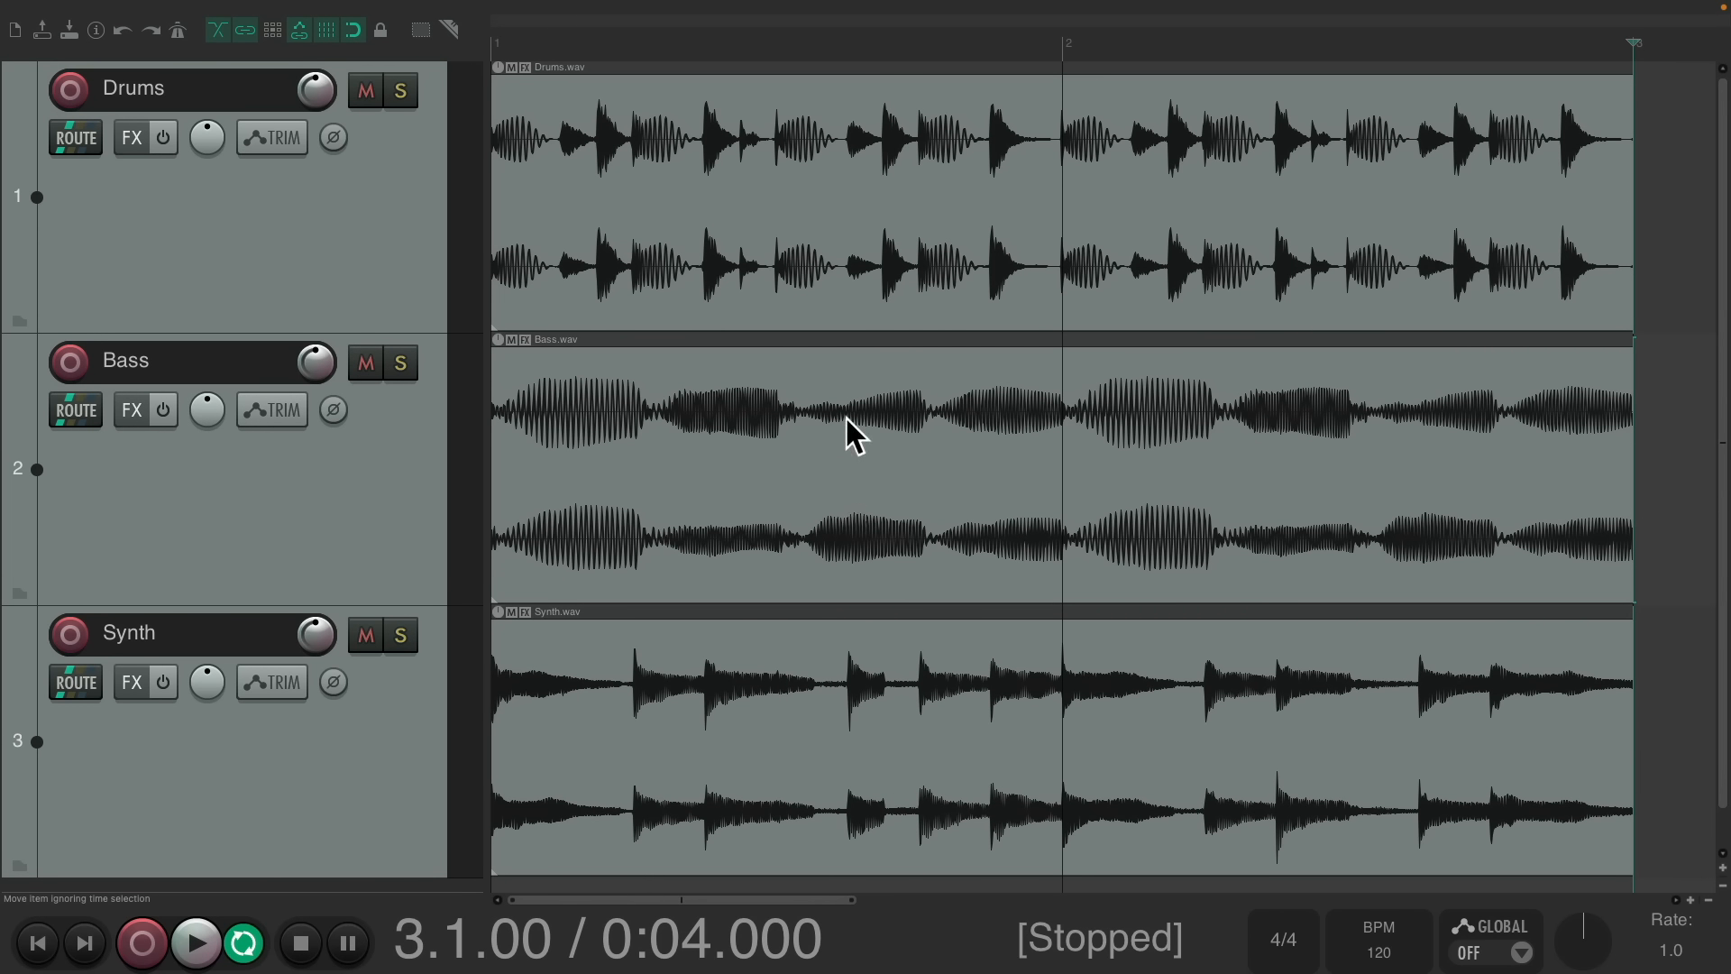
# - Select all three items, try trimming their starts to bar 2 and their ends inward, and undo each trim
pyautogui.moveTo(790, 263); pyautogui.dragTo(1041, 676)
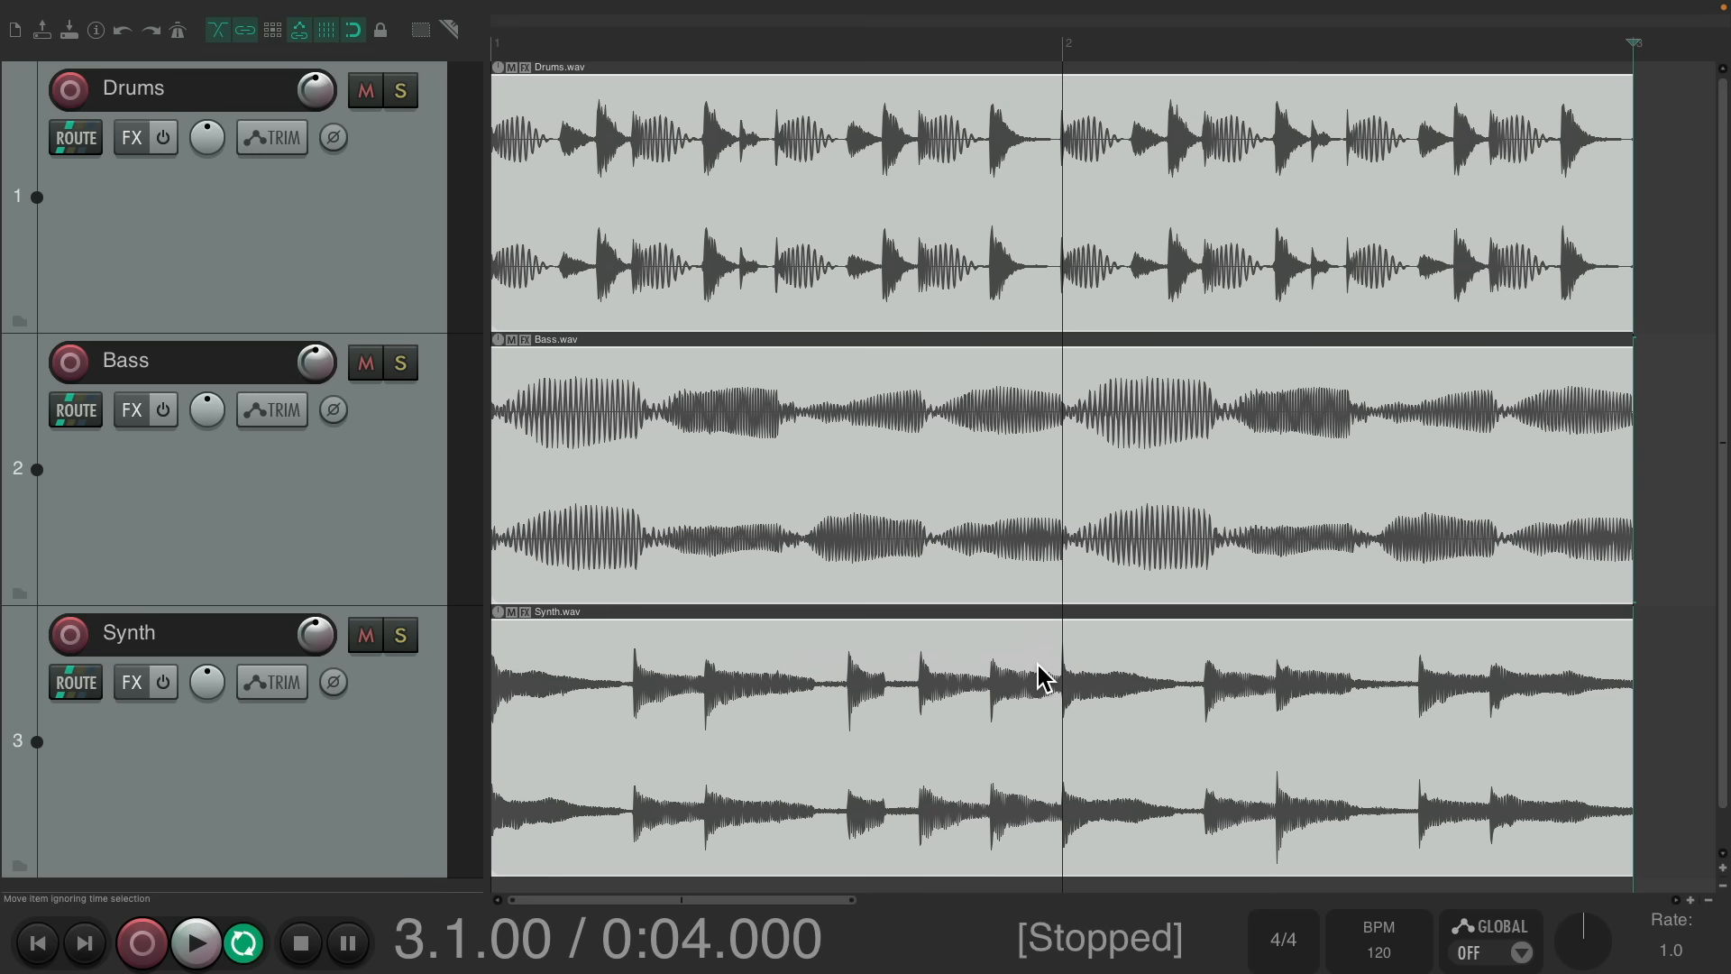
pyautogui.moveTo(498, 194); pyautogui.dragTo(920, 220)
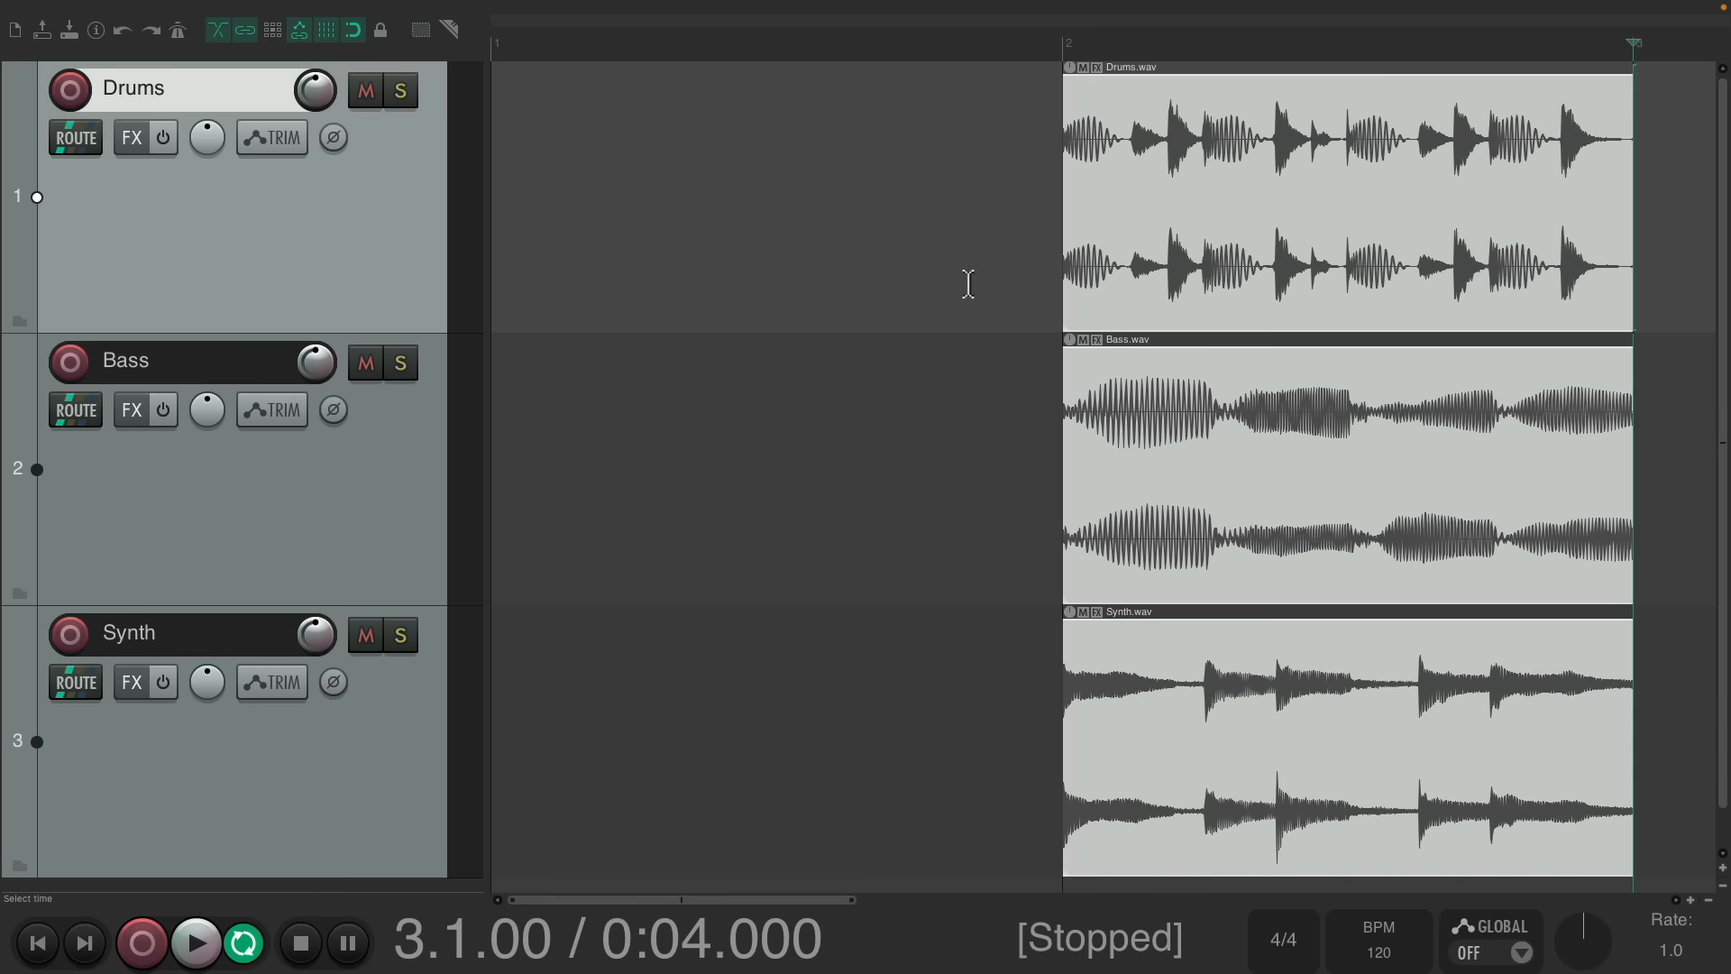
pyautogui.hotkey('ctrl', 'z')
pyautogui.moveTo(1609, 207); pyautogui.dragTo(1170, 220)
pyautogui.hotkey('ctrl', 'z')
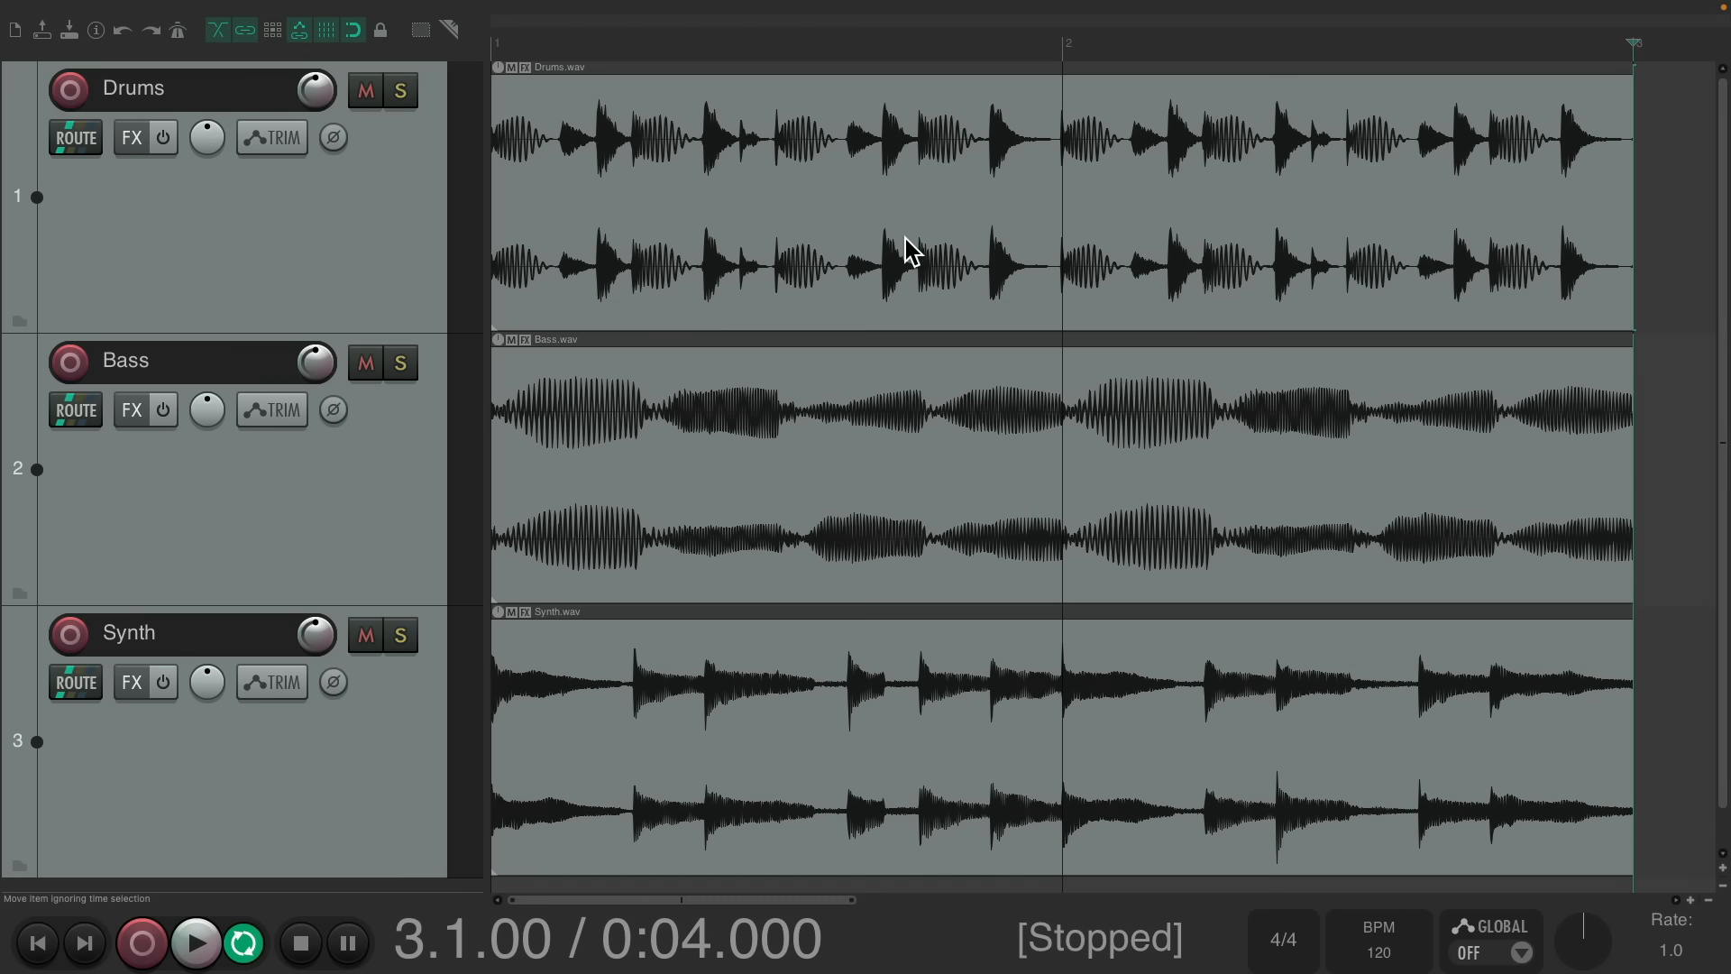
# - Loop the Drums, Bass and Synth items by extending the end of each one to bar 8
pyautogui.scroll(-6, 813, 175)
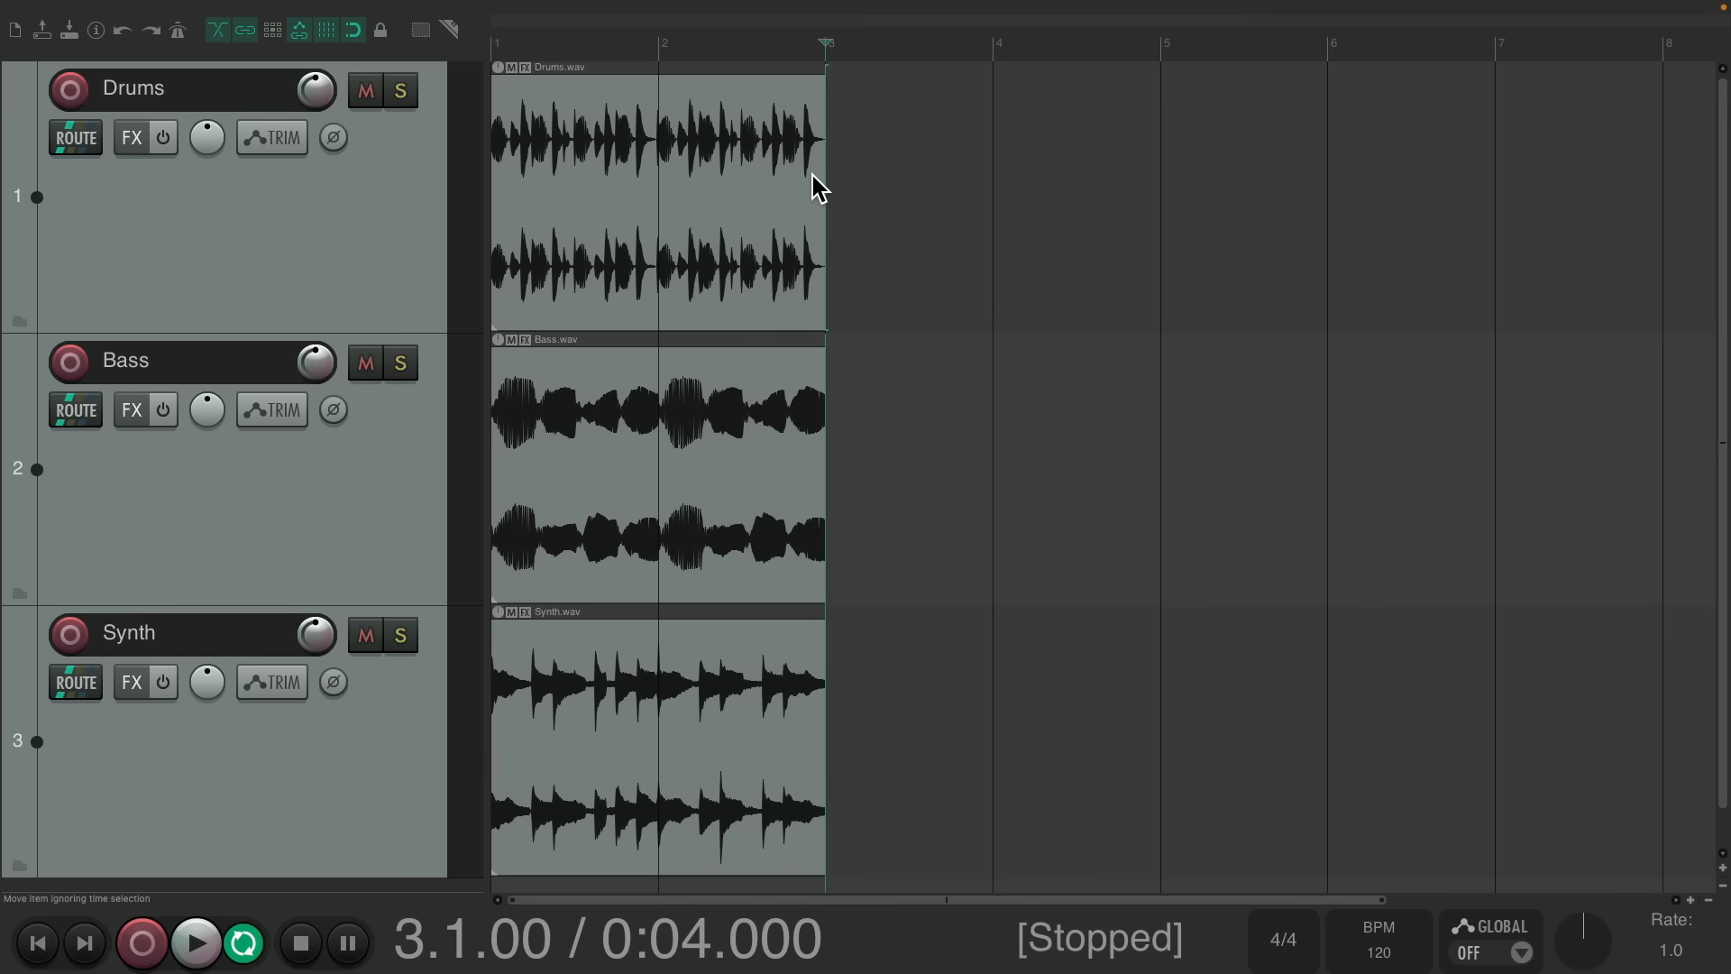
pyautogui.moveTo(825, 155); pyautogui.dragTo(1627, 229)
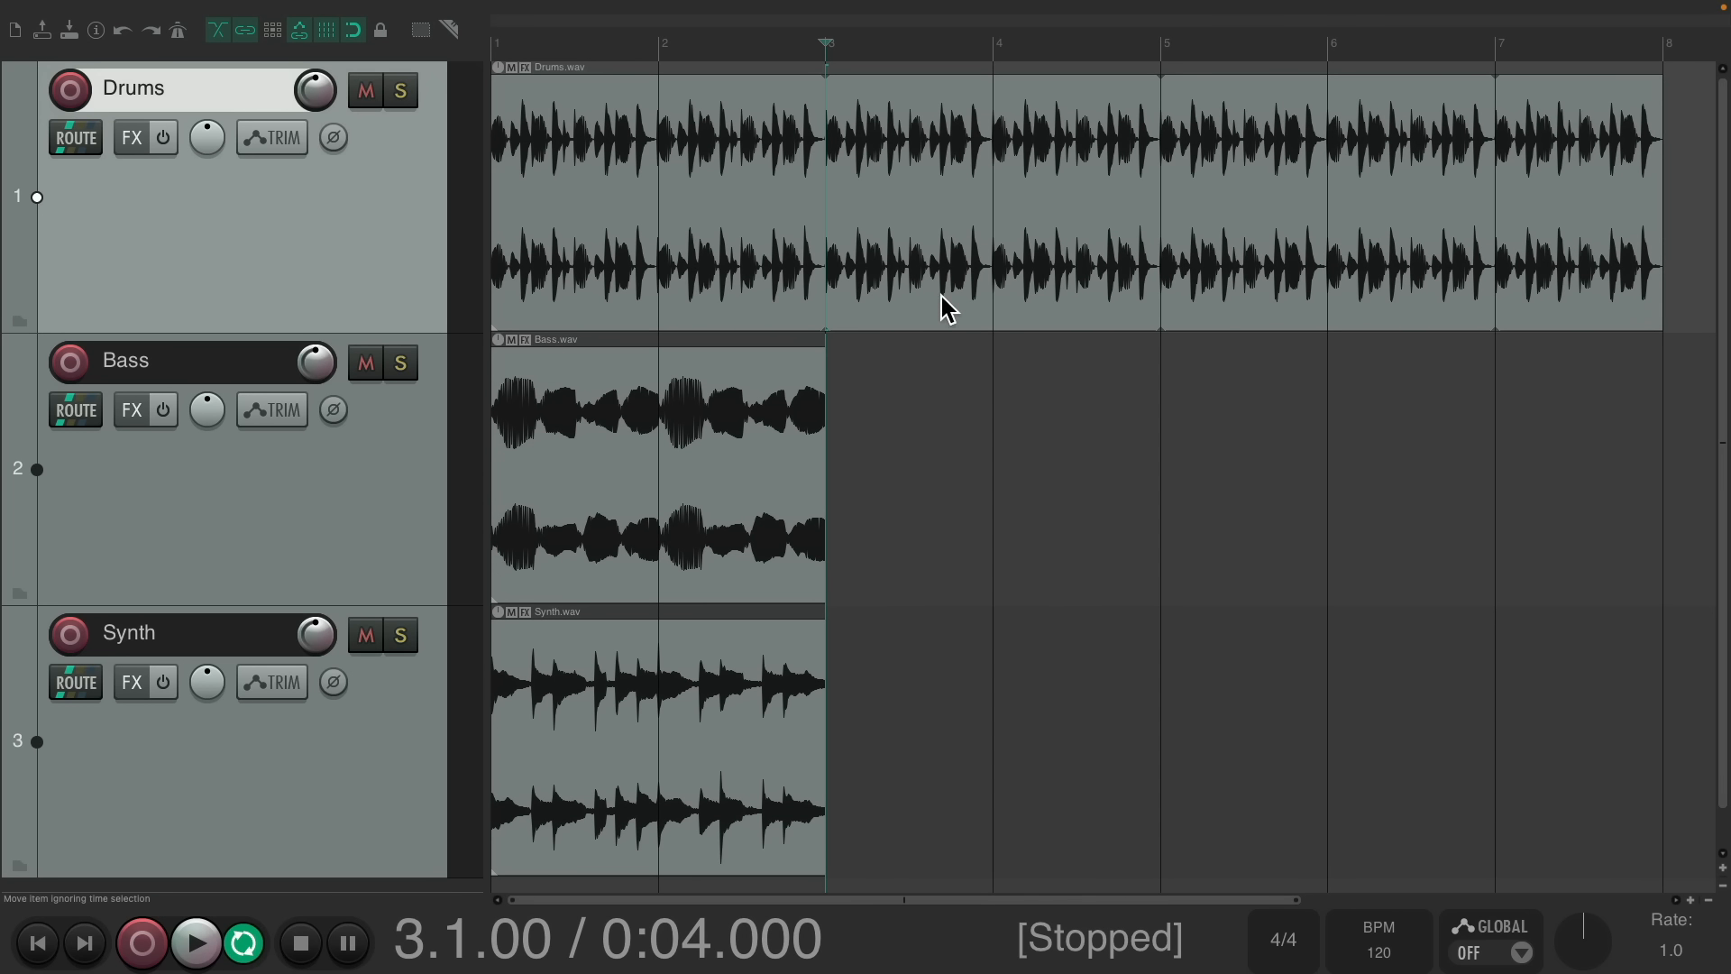
pyautogui.click(826, 437)
pyautogui.moveTo(826, 437); pyautogui.dragTo(1626, 505)
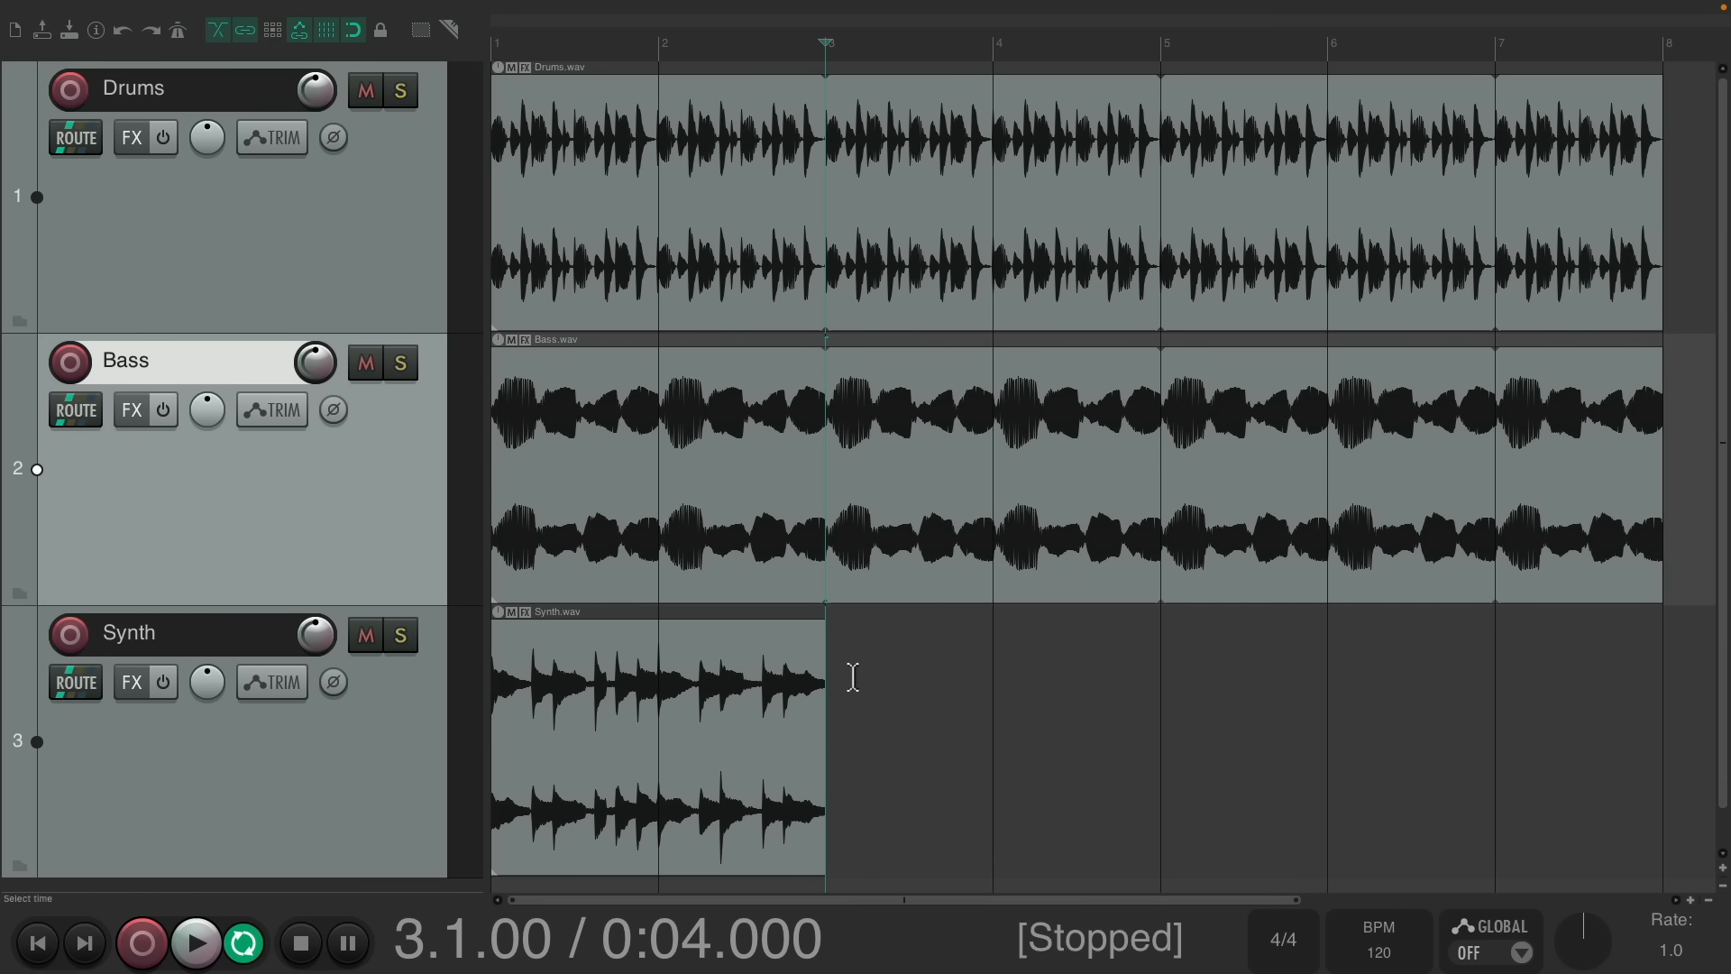
pyautogui.moveTo(825, 690); pyautogui.dragTo(1623, 712)
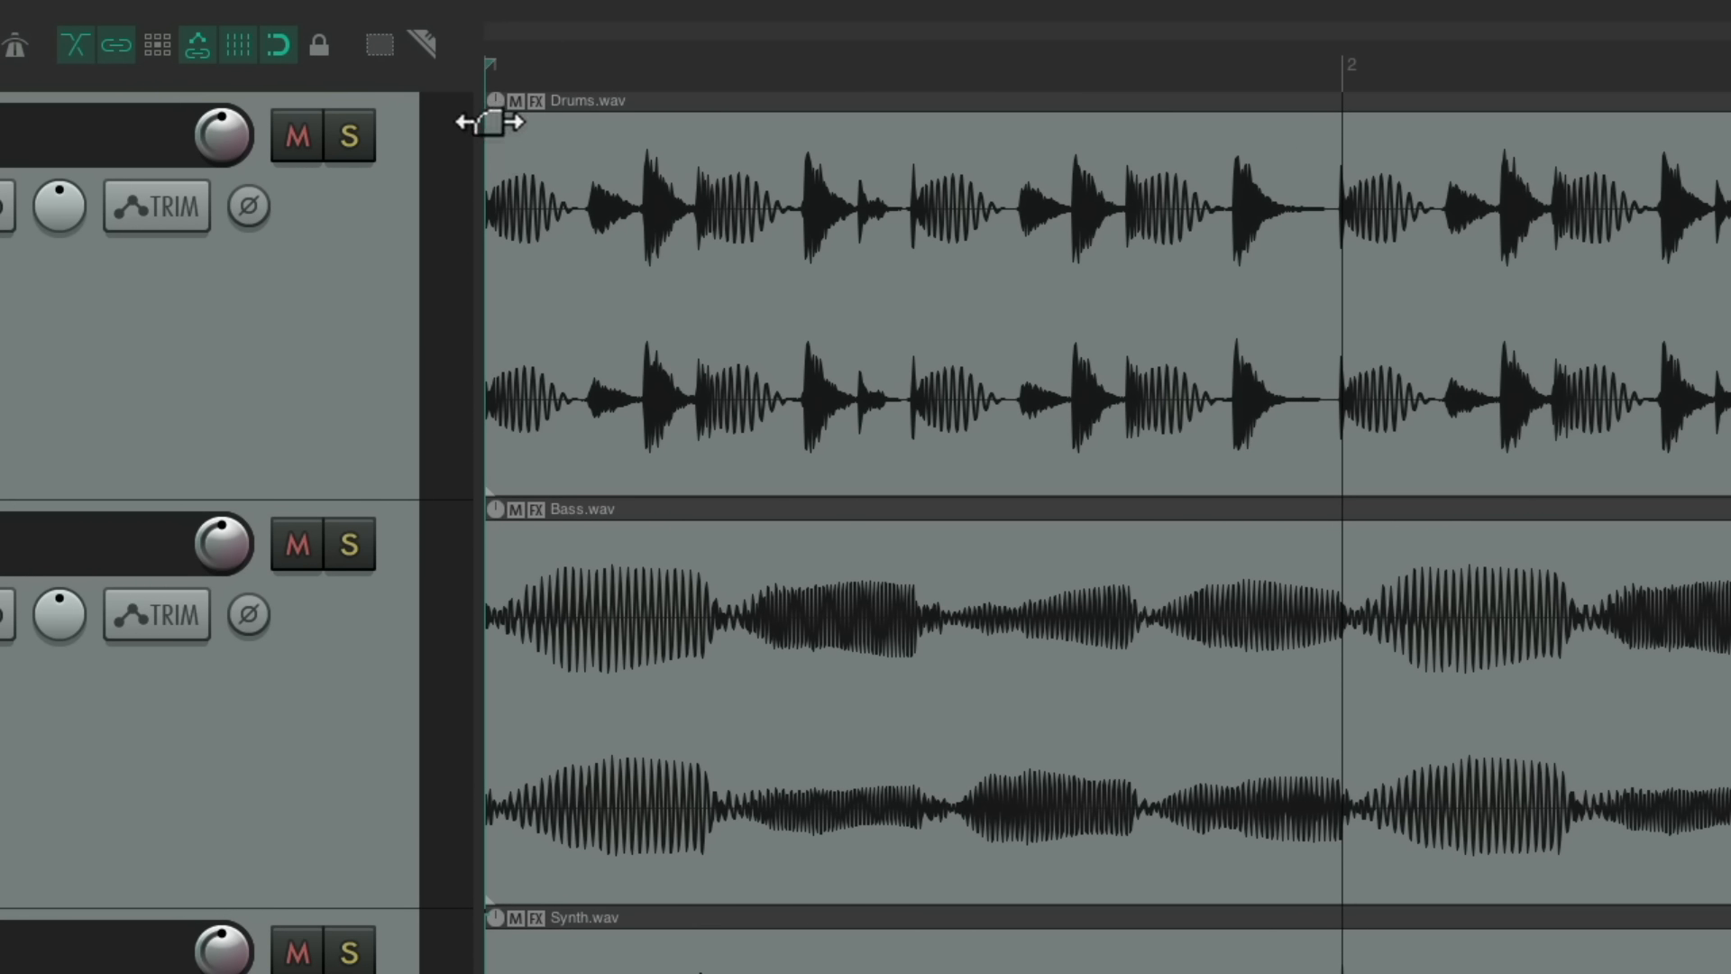
# - Add a fade-in of about half a bar and a fade-out to the Drums item
pyautogui.moveTo(487, 121); pyautogui.dragTo(927, 147)
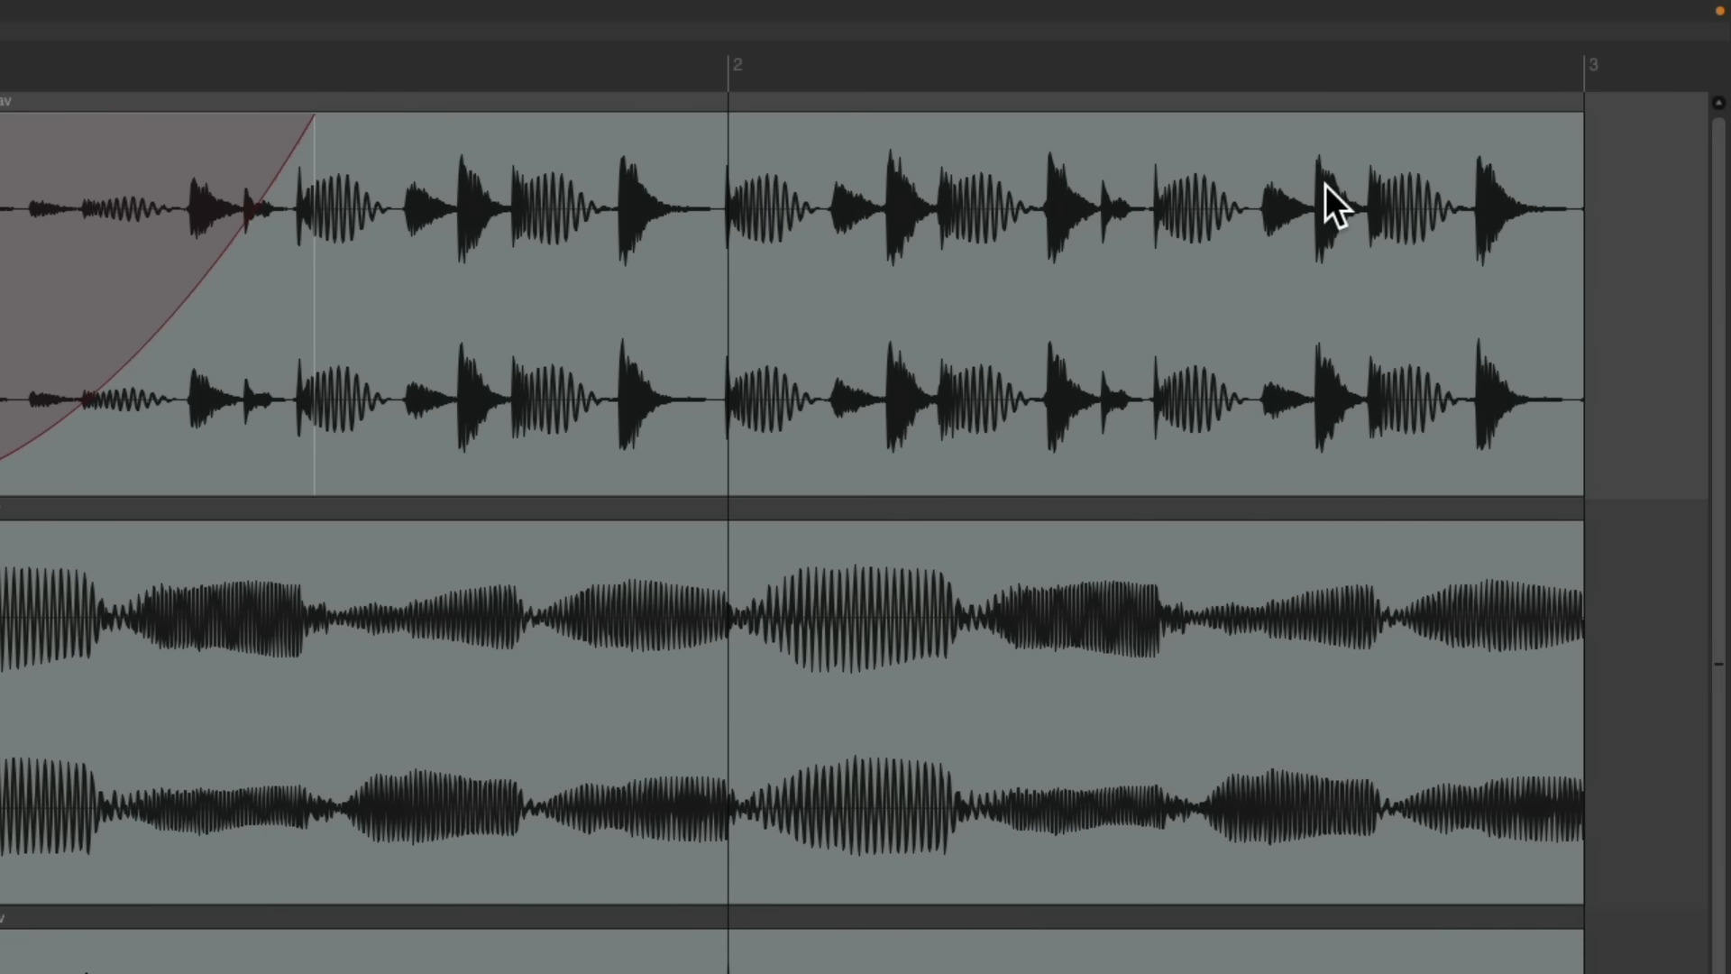
pyautogui.moveTo(1572, 119); pyautogui.dragTo(1093, 198)
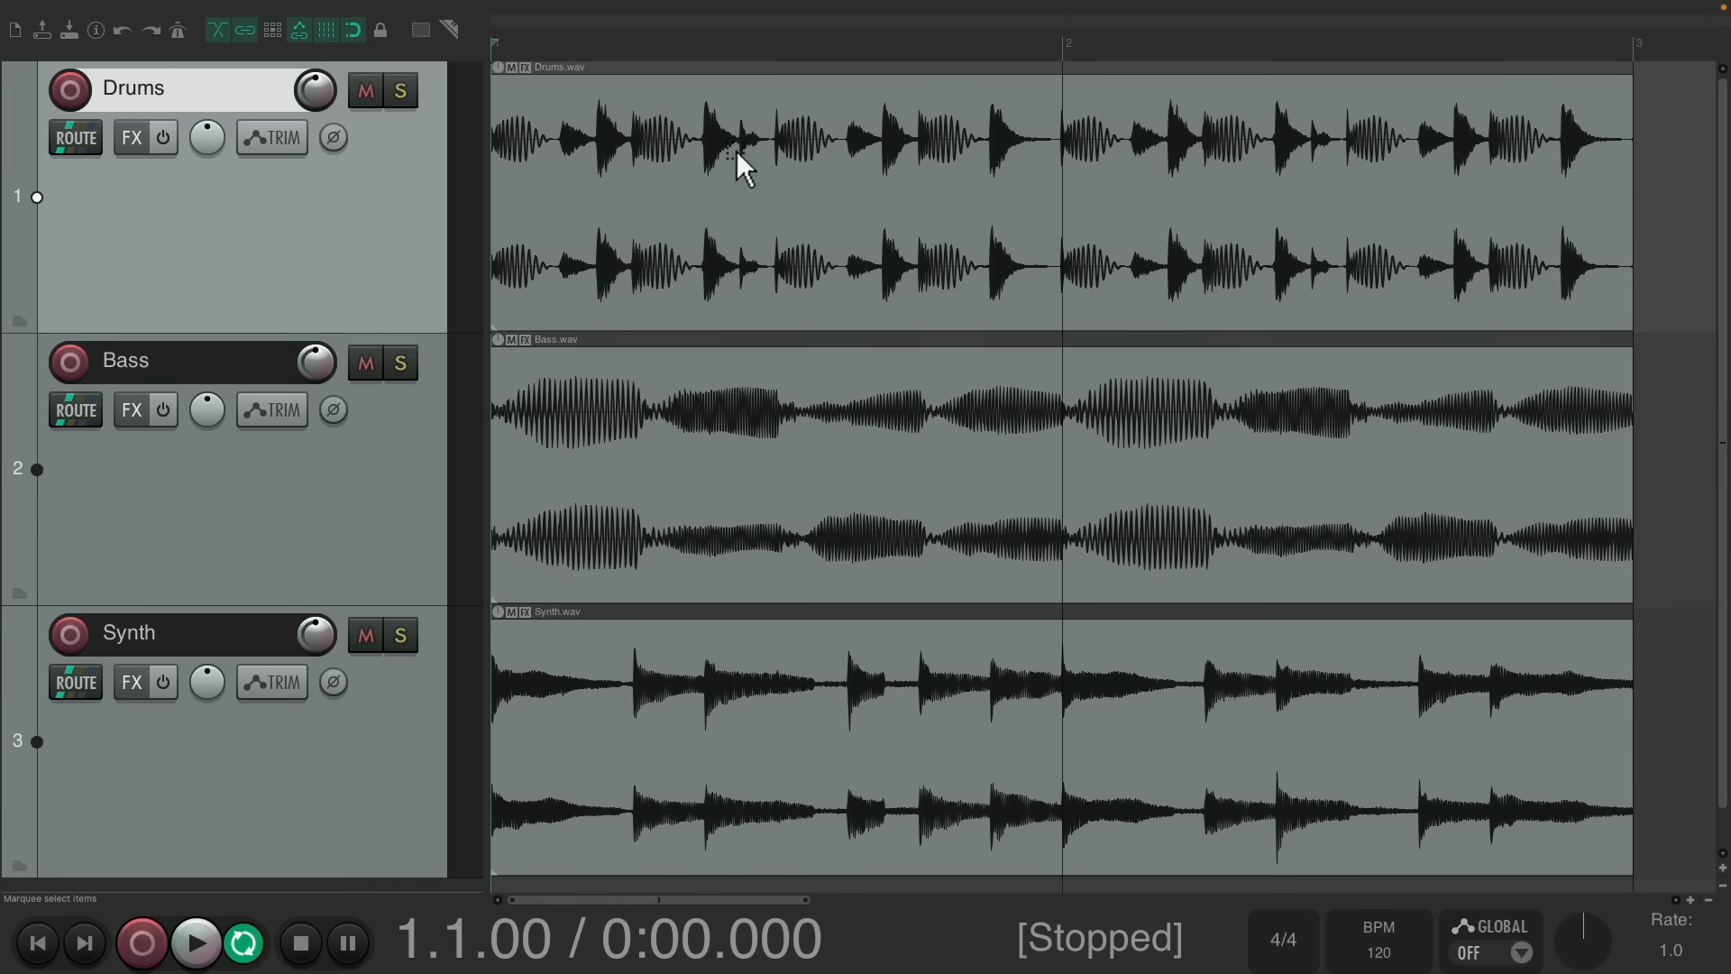
# - Apply fade-ins and fade-outs of just over half a bar to all three items at once and play the result
pyautogui.moveTo(735, 149); pyautogui.dragTo(1230, 713)
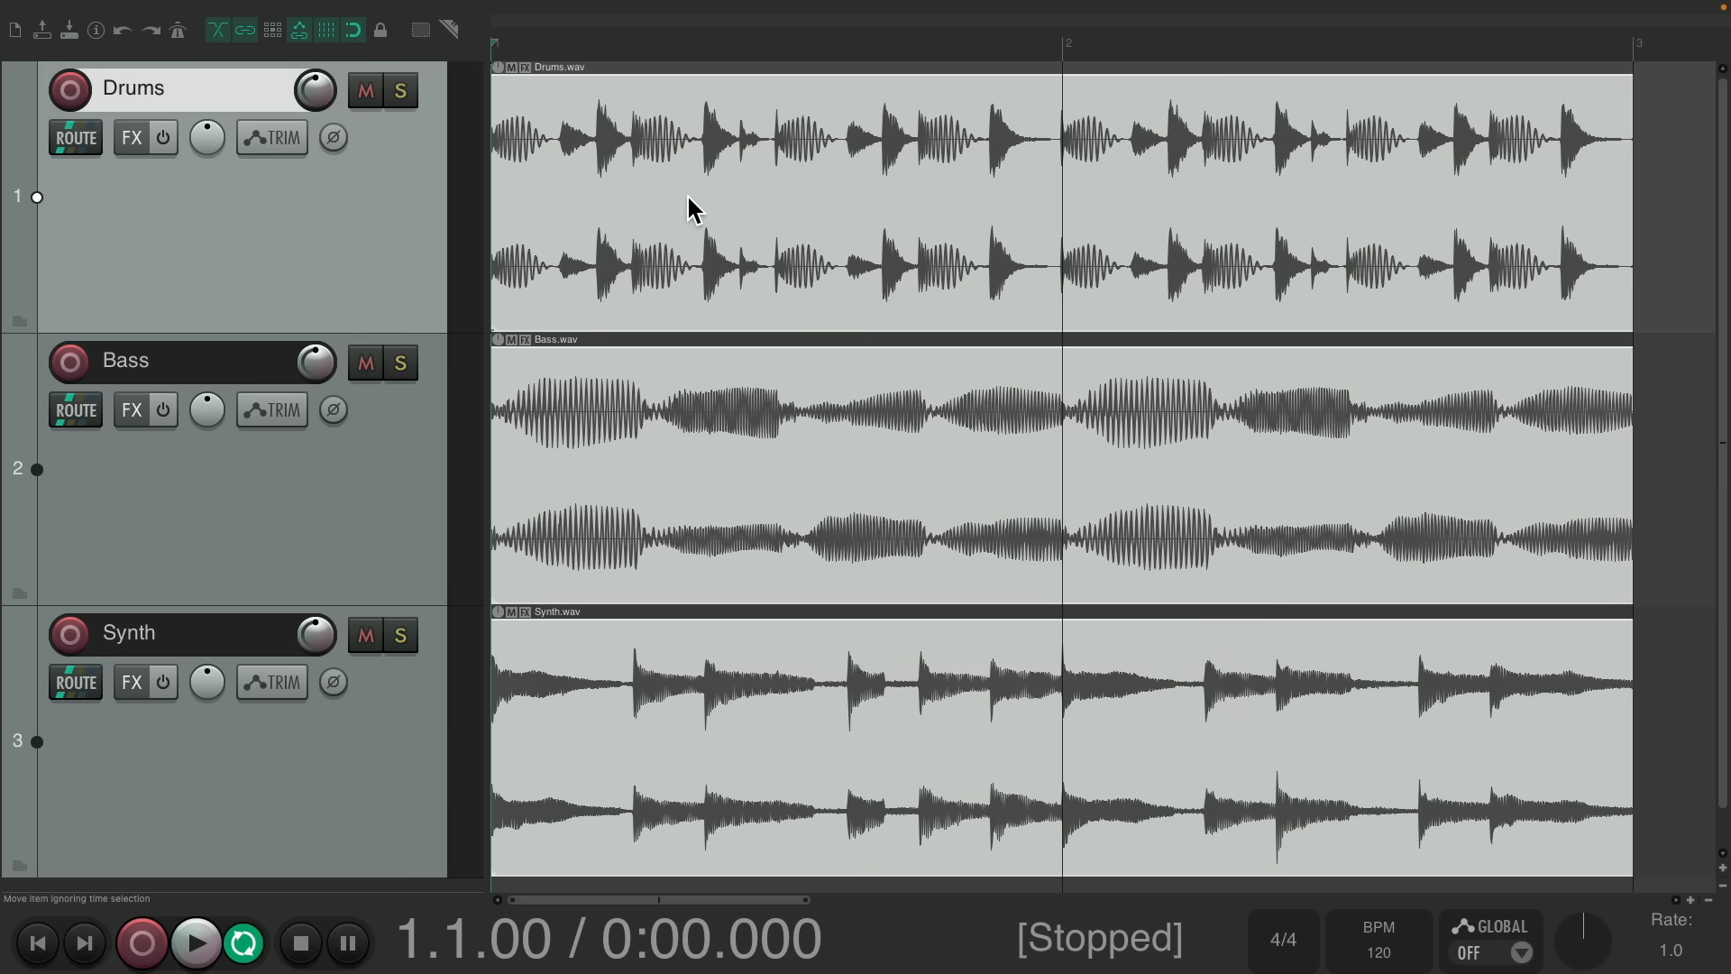
pyautogui.moveTo(506, 100); pyautogui.dragTo(797, 153)
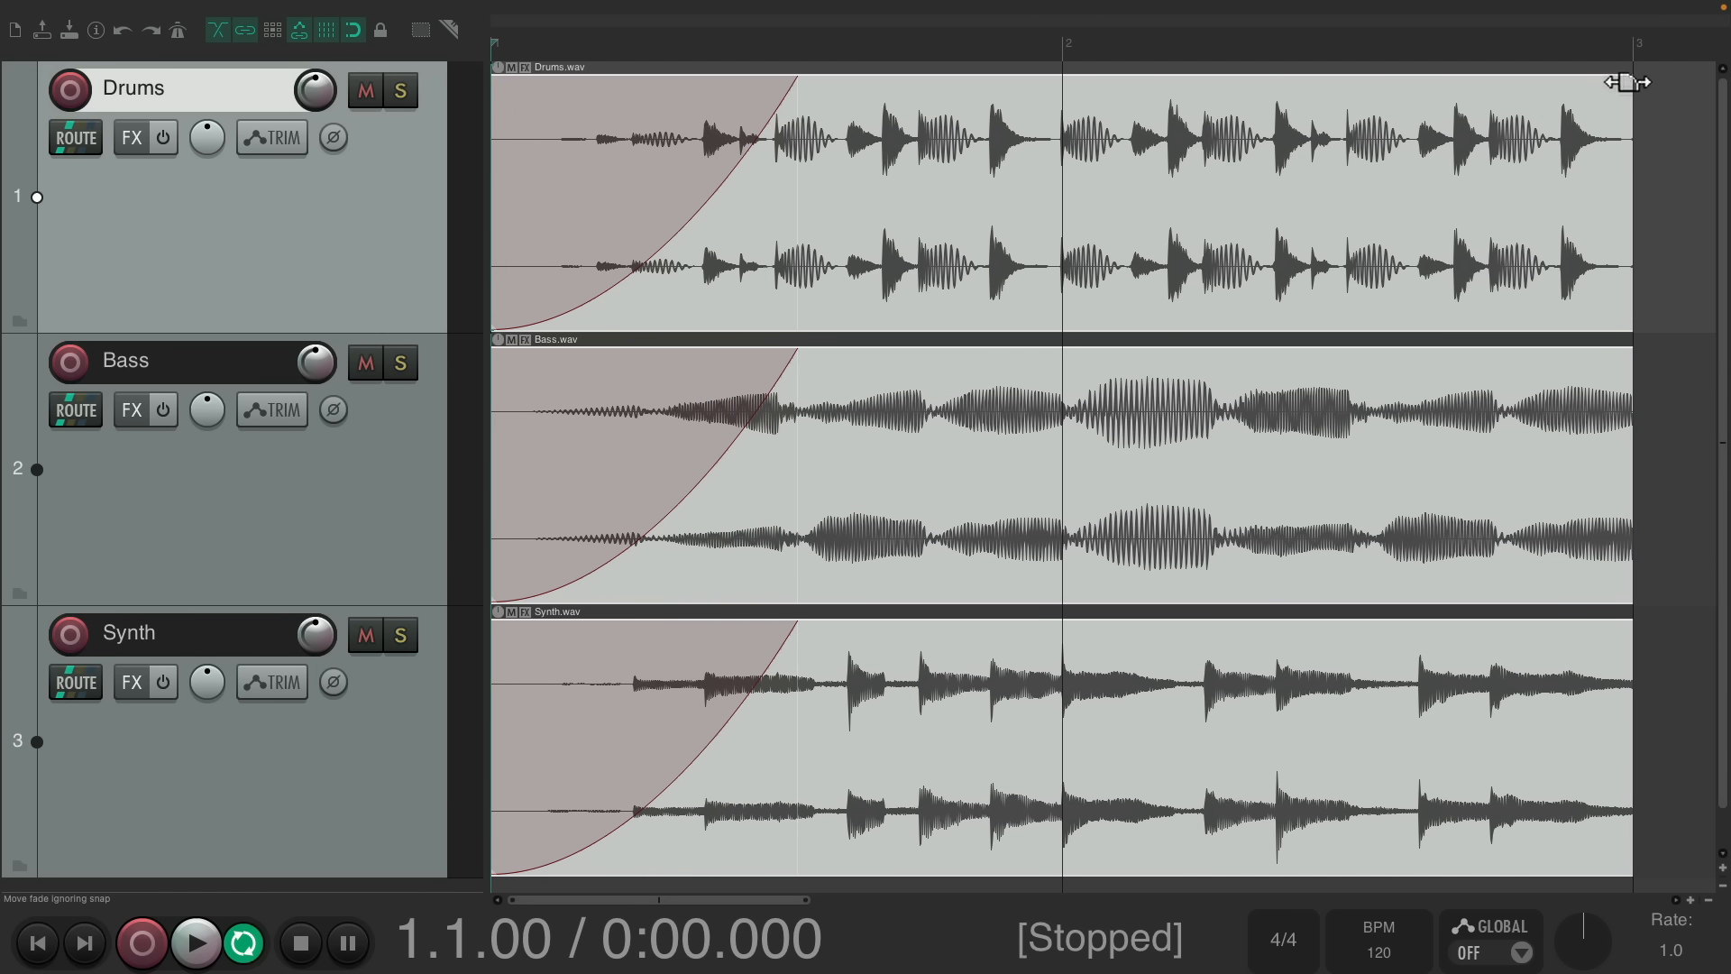
pyautogui.moveTo(1627, 82); pyautogui.dragTo(1290, 152)
pyautogui.press('space')
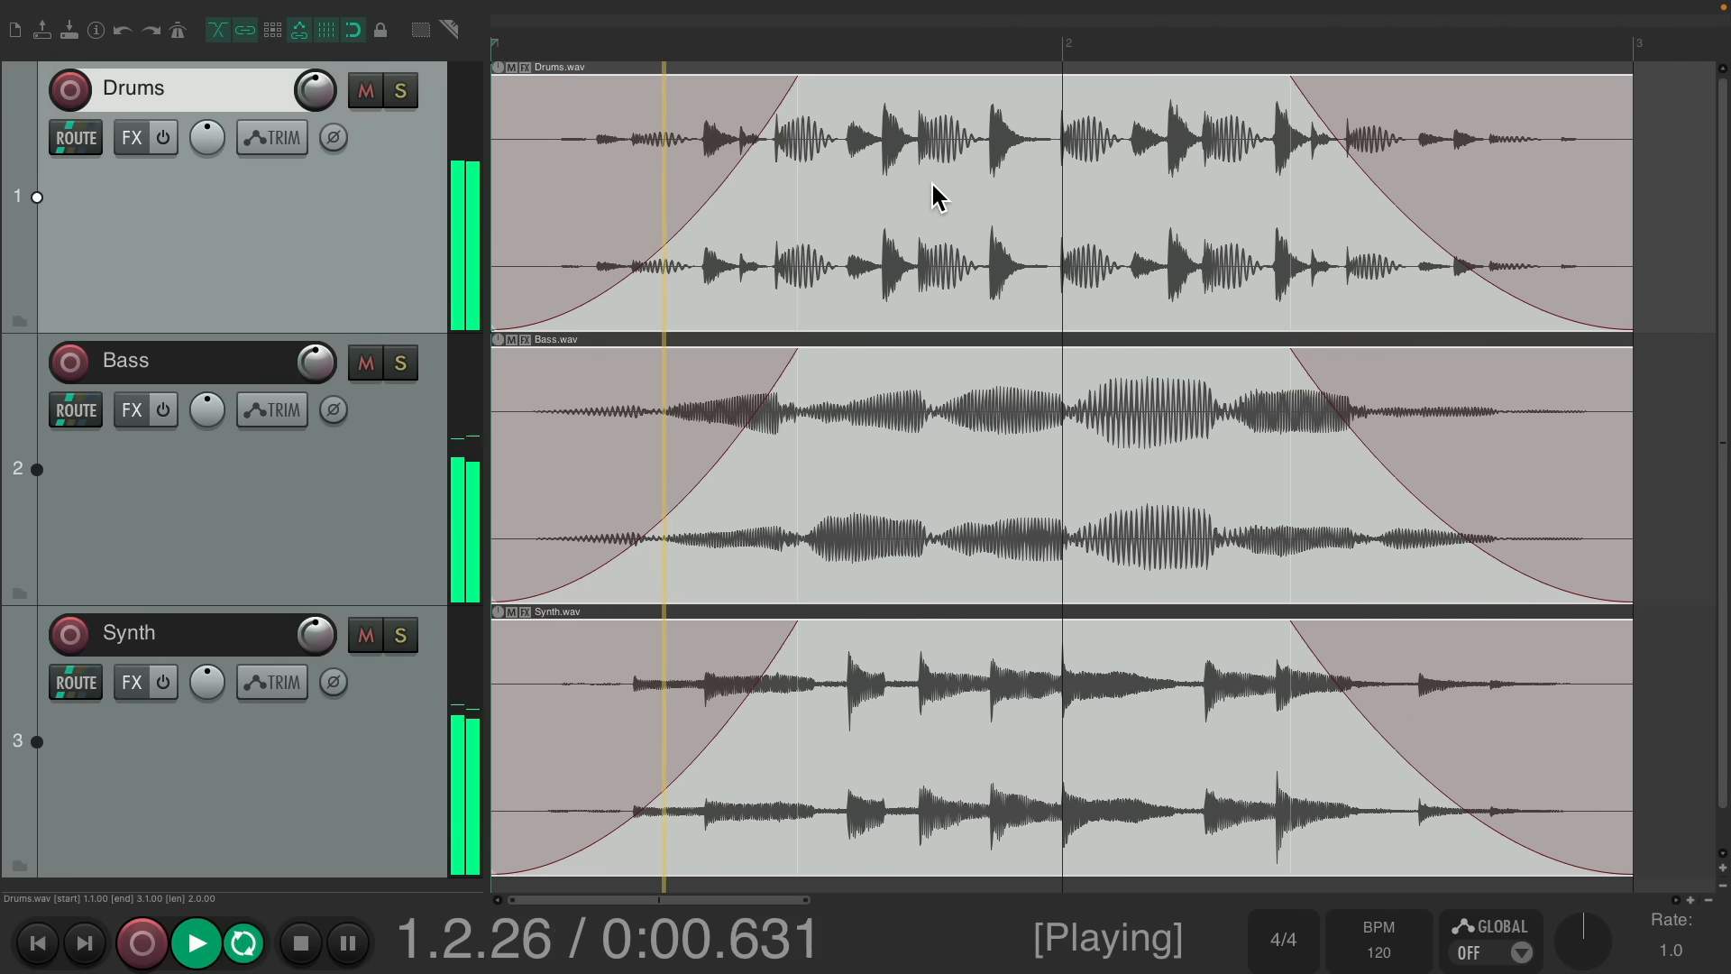
pyautogui.press('space')
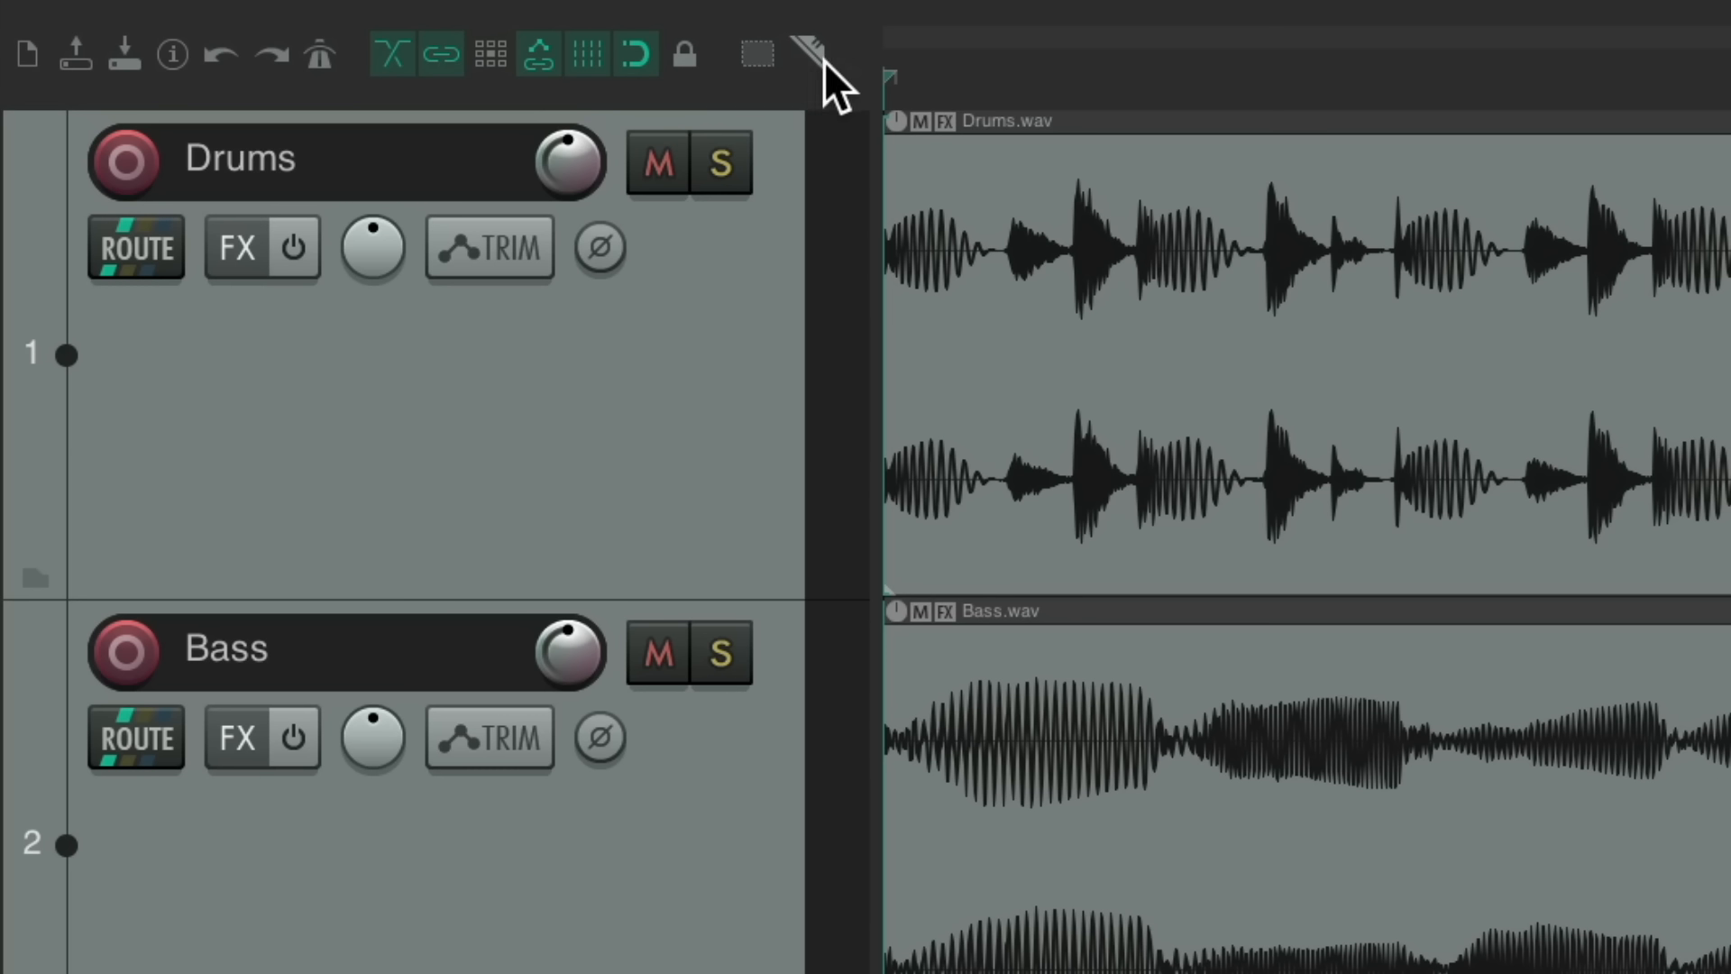
# - Use Razor Edit to delete the part of the Drums item from just after beat 2 to about mid-beat 4 of bar 1
pyautogui.click(812, 54)
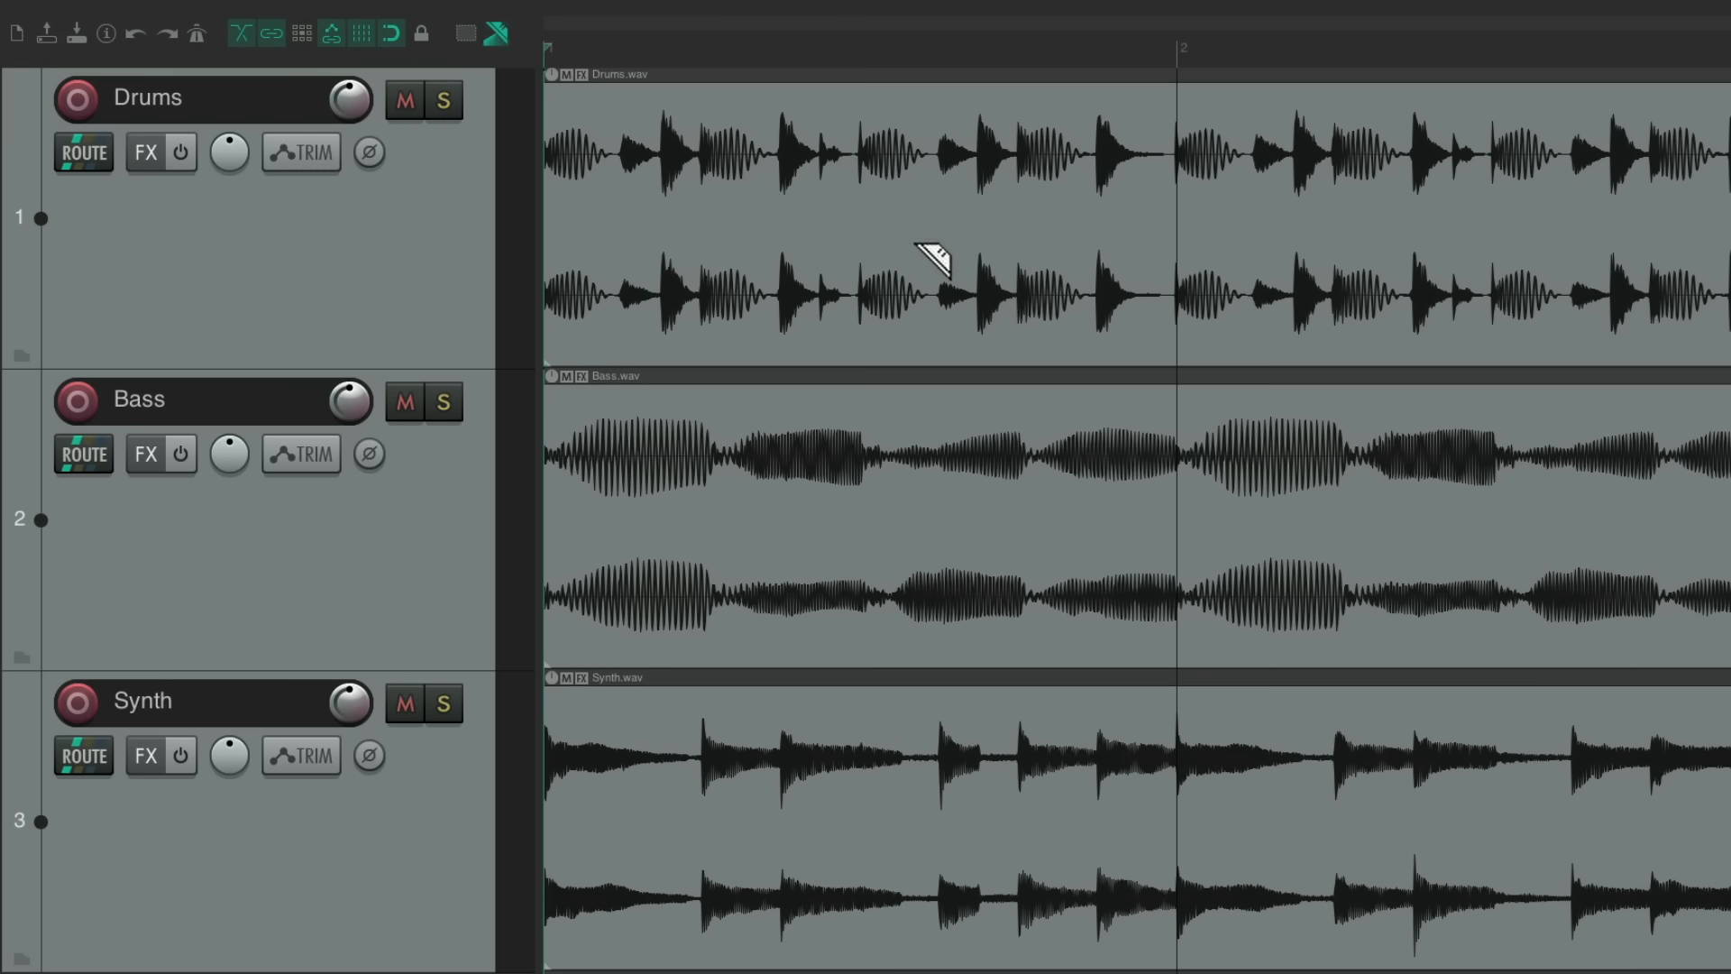
pyautogui.moveTo(734, 166)
pyautogui.mouseDown()
pyautogui.moveTo(1024, 212)
pyautogui.moveTo(1082, 270)
pyautogui.mouseUp()
pyautogui.press('Delete')
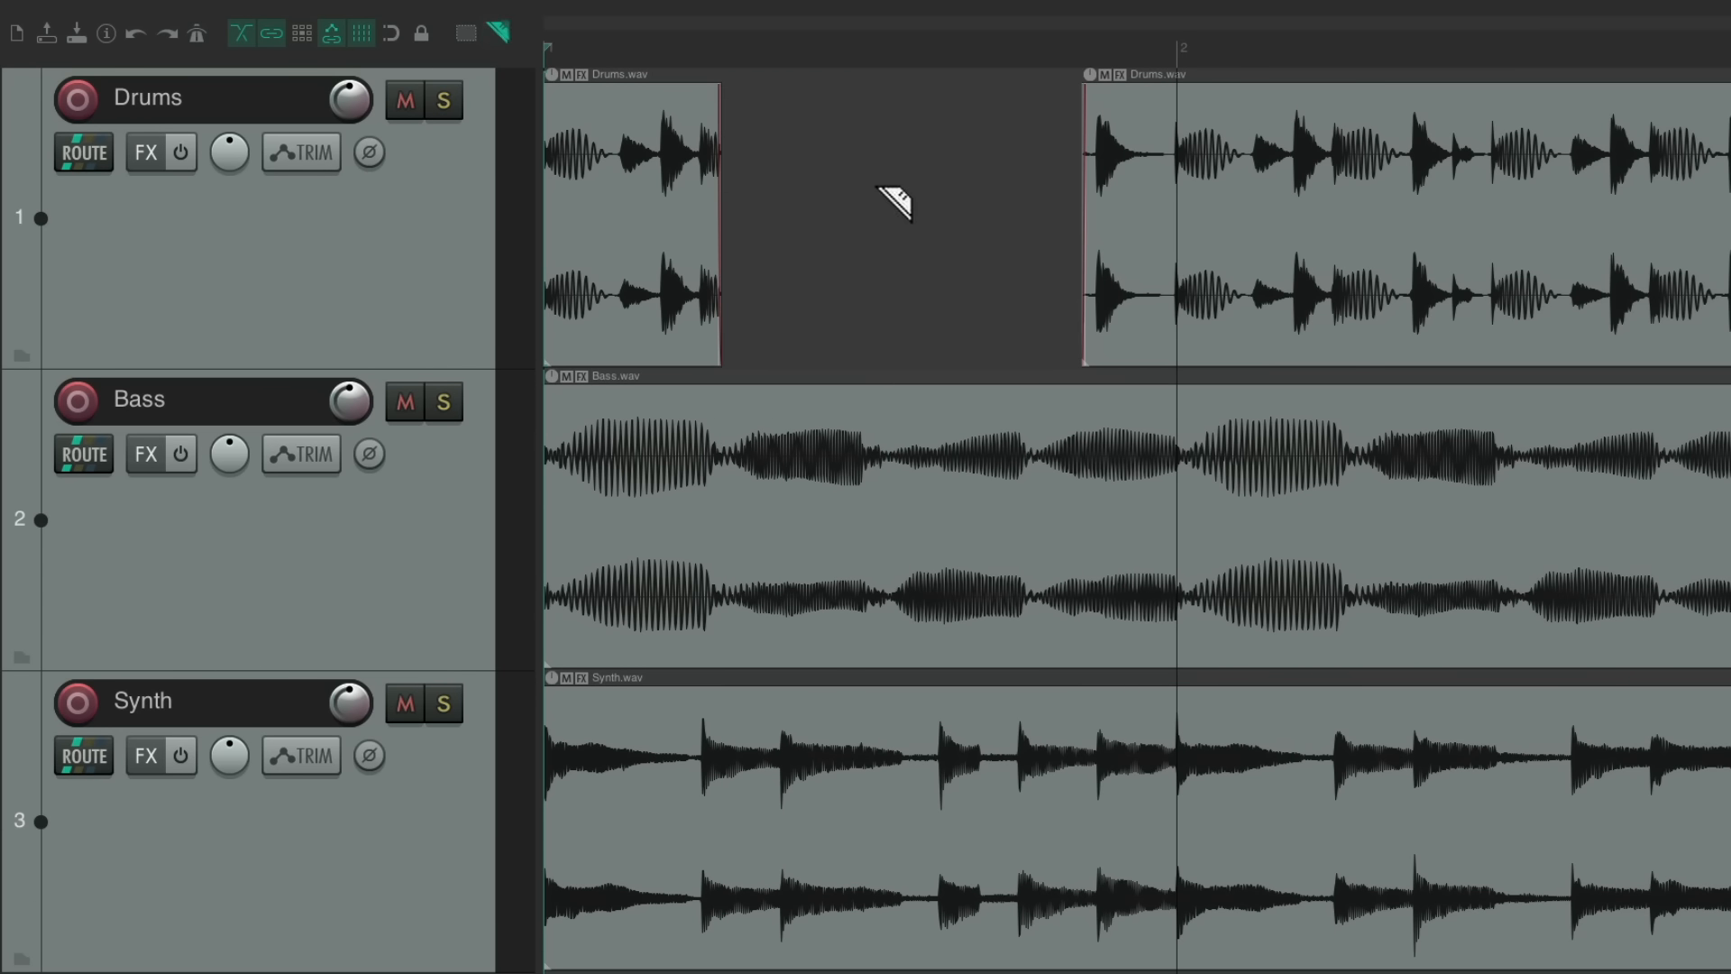
# - Undo the Drums deletion and try deleting a razor area across all three tracks from just after beat 2 of bar 1 to about beat 2 of bar 2
pyautogui.hotkey('ctrl', 'z')
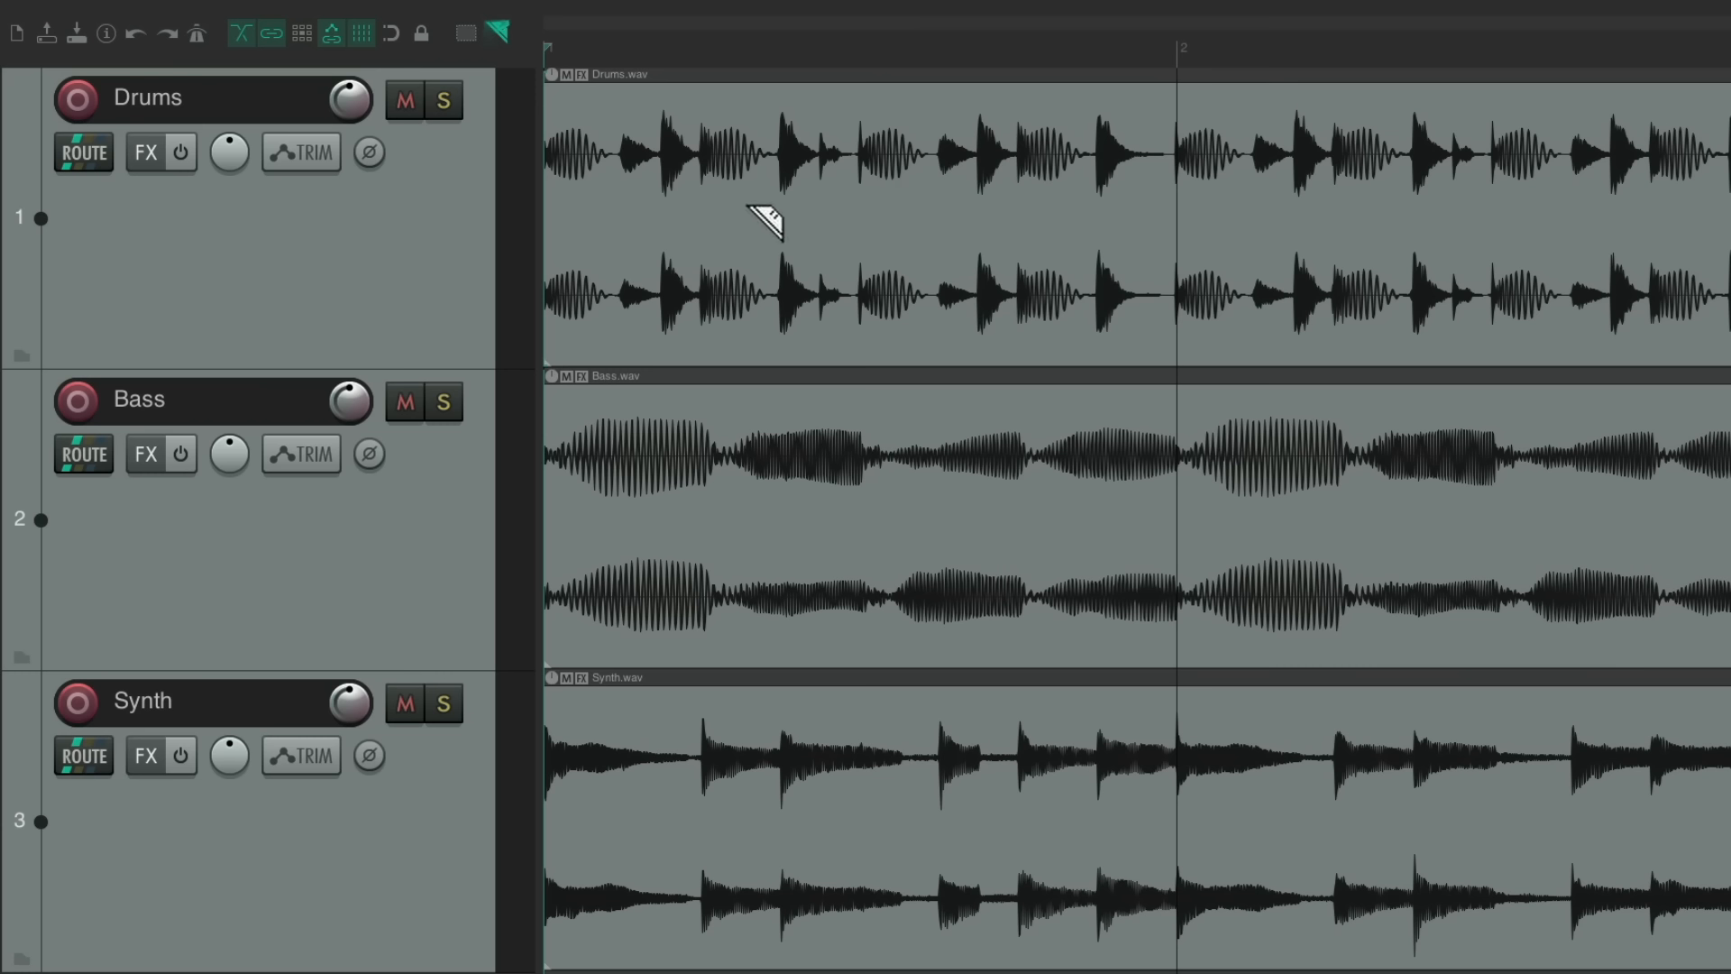
pyautogui.moveTo(743, 202); pyautogui.dragTo(1314, 737)
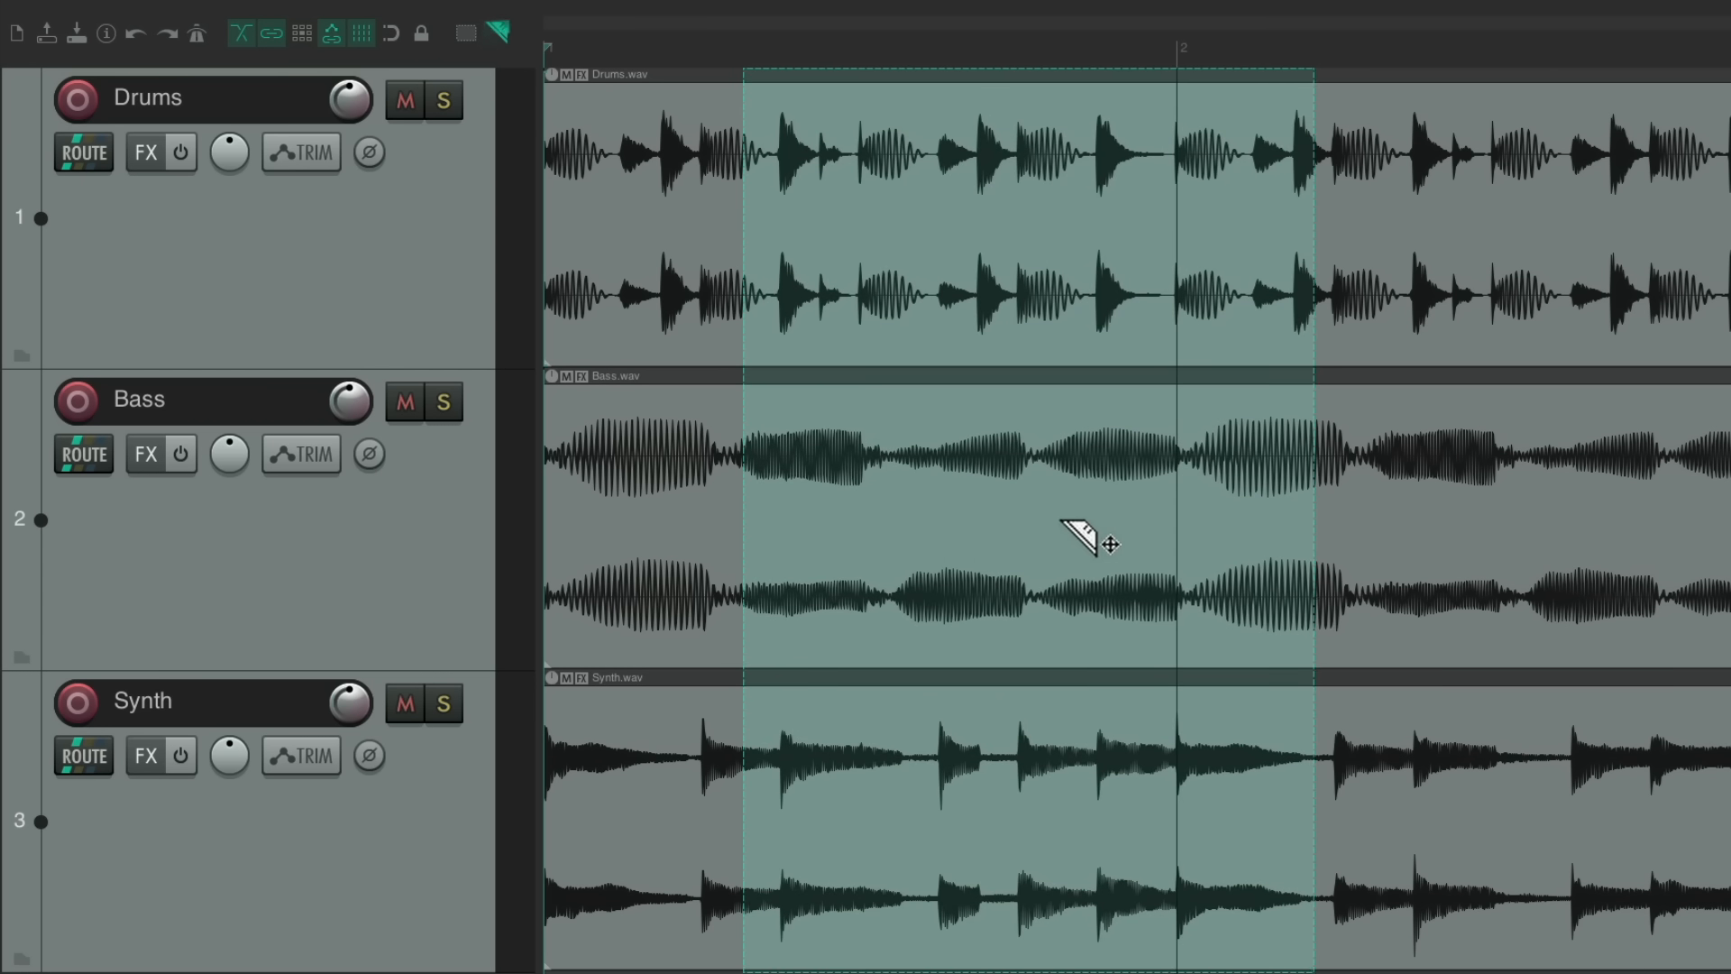
pyautogui.press('Delete')
pyautogui.hotkey('ctrl', 'z')
pyautogui.press('Delete')
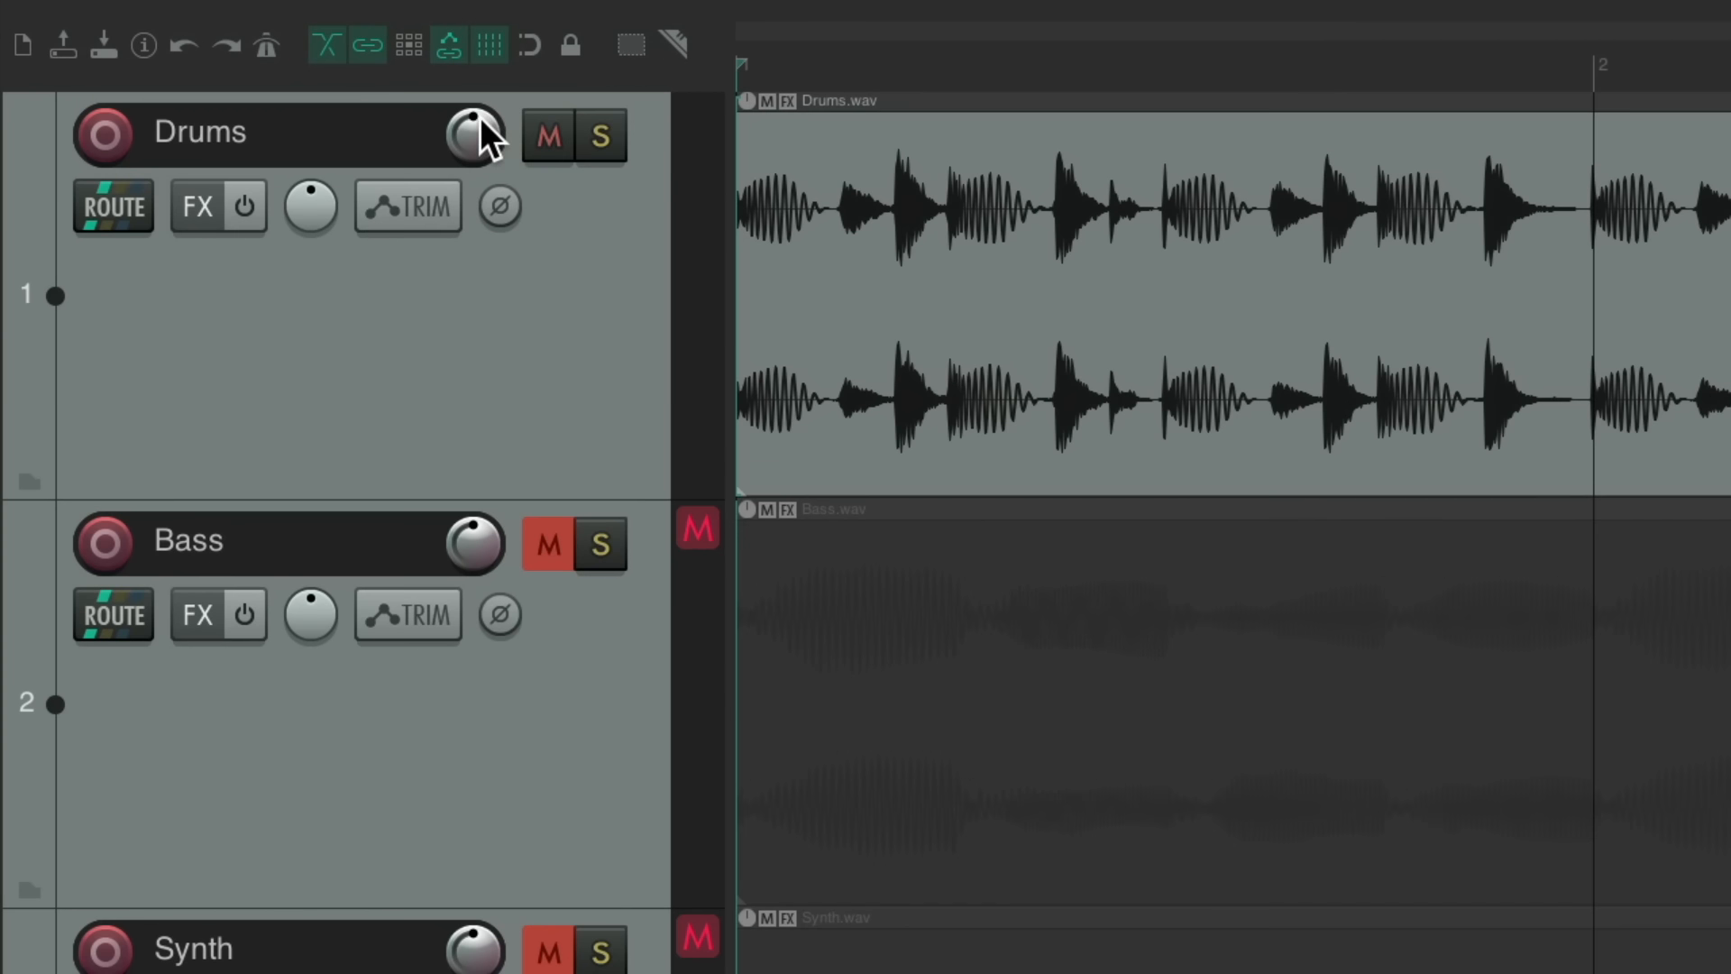
# - Play the project with only the Drums unmuted, adjust the Drums track volume and reset it to its default
pyautogui.press('space')
pyautogui.moveTo(476, 125); pyautogui.dragTo(476, 126)
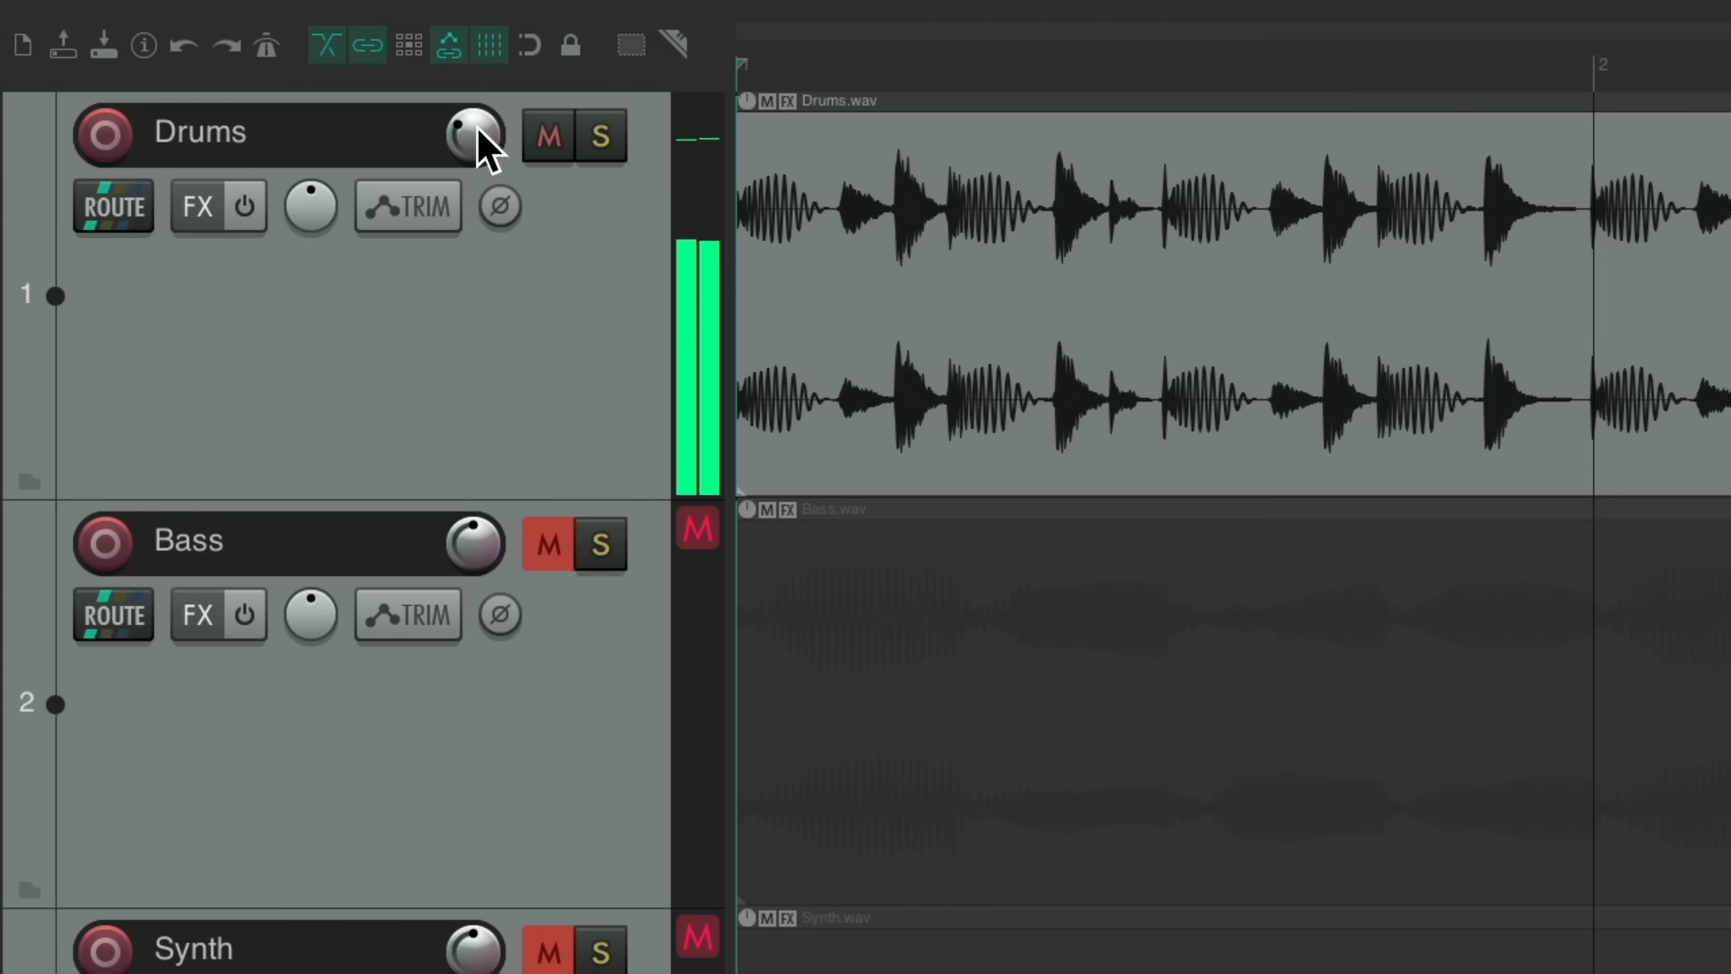
pyautogui.doubleClick(476, 124)
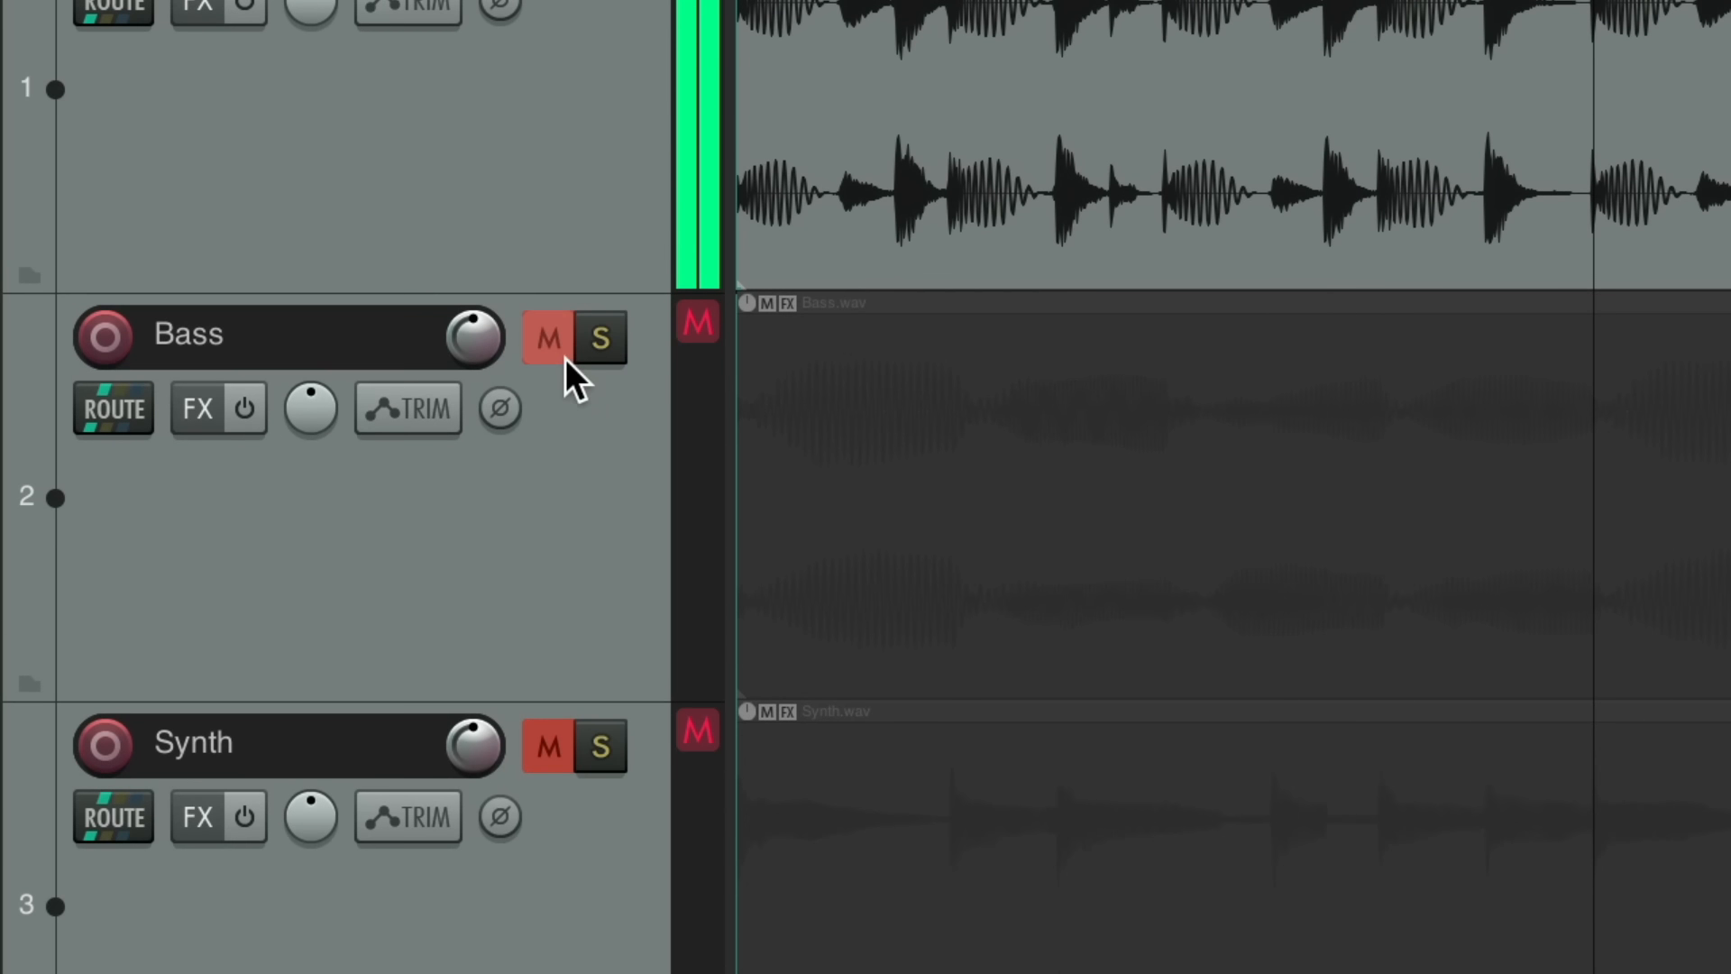
# - Unmute the Bass and Synth tracks during playback, toggling the Bass mute once to compare, and stop playback
pyautogui.click(548, 544)
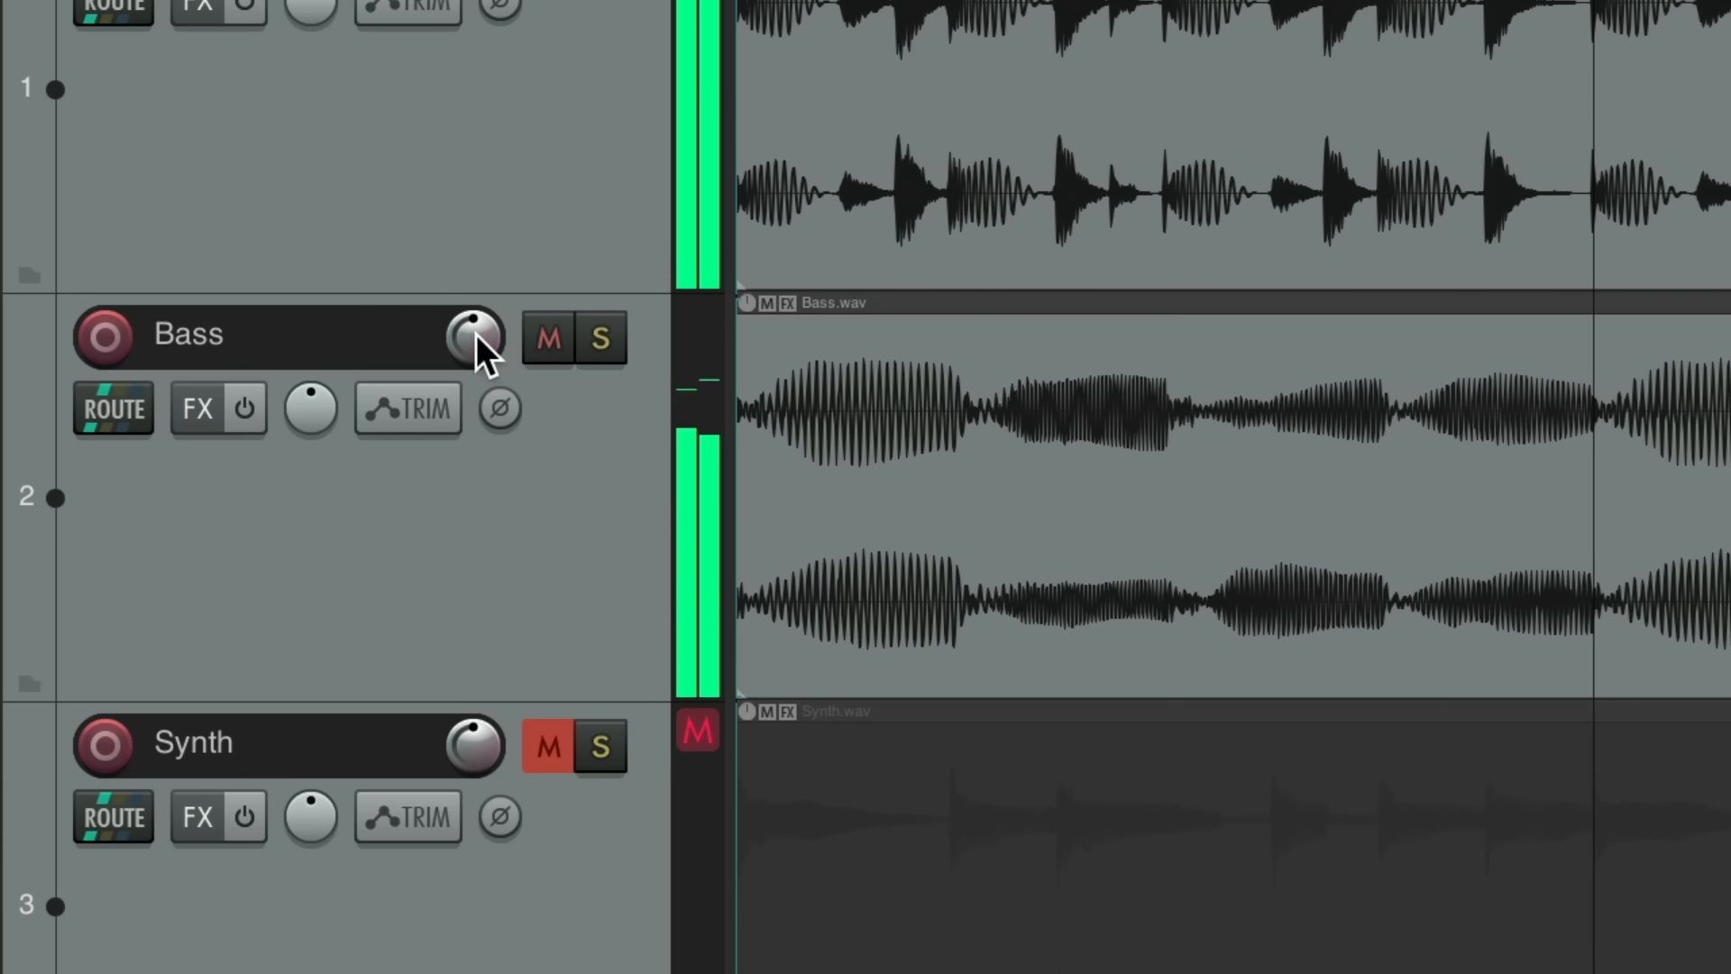
pyautogui.scroll(-4, 475, 335)
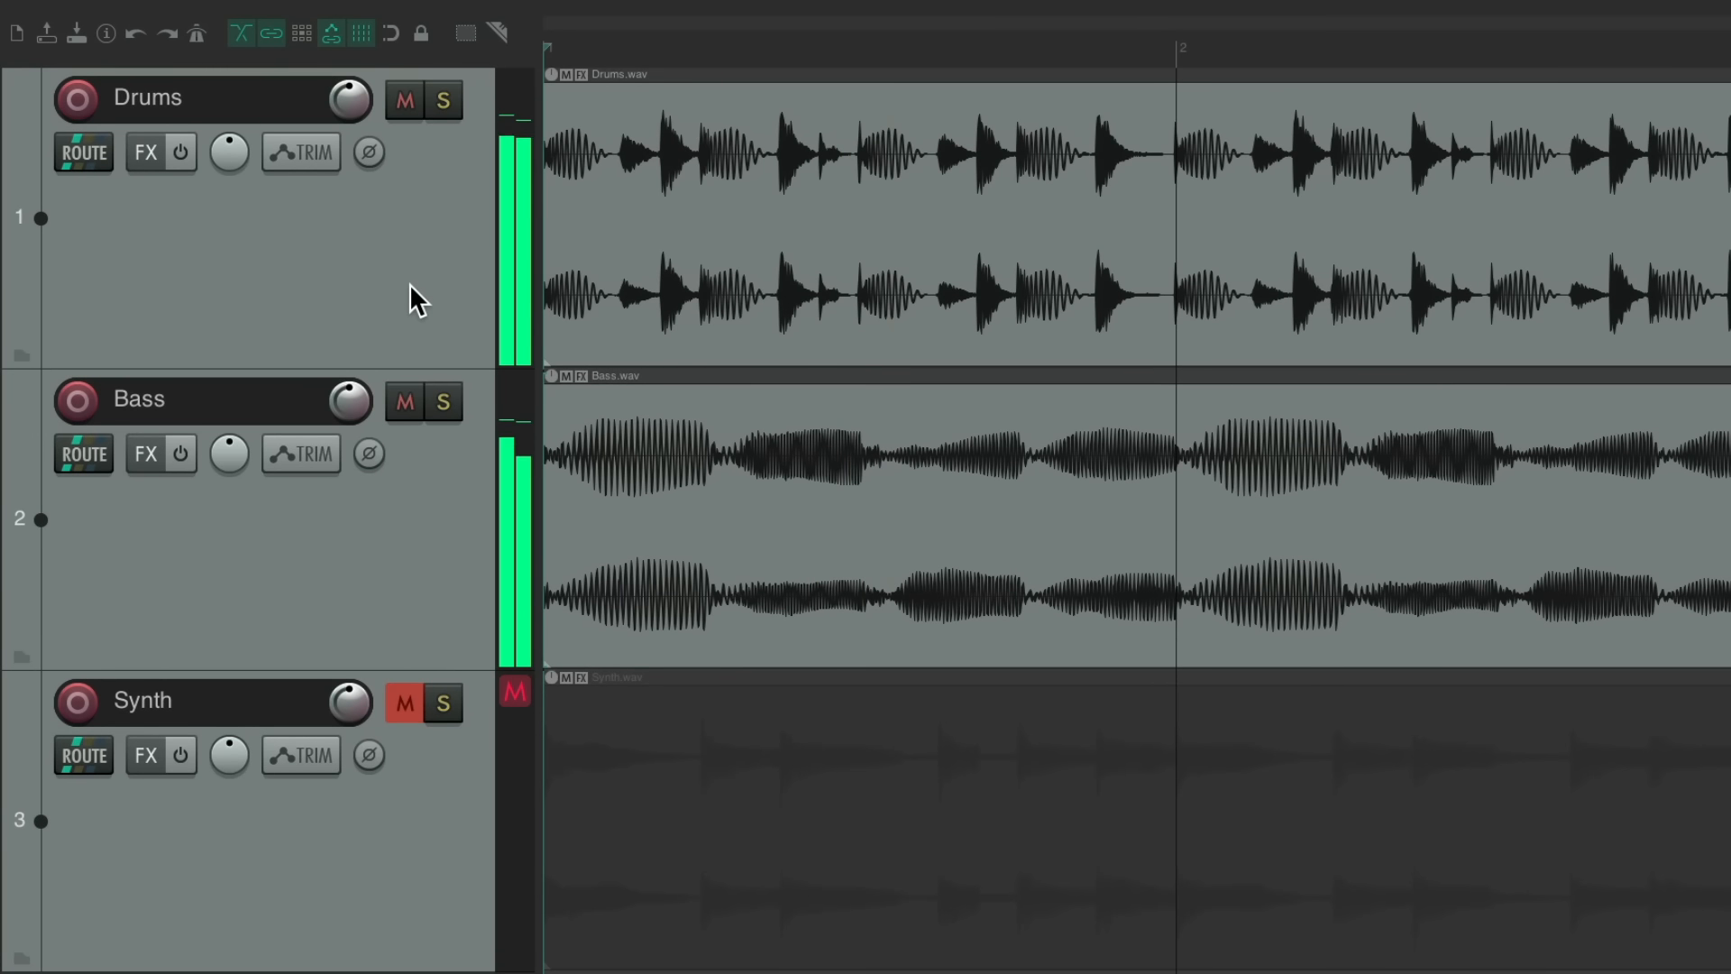
pyautogui.click(408, 402)
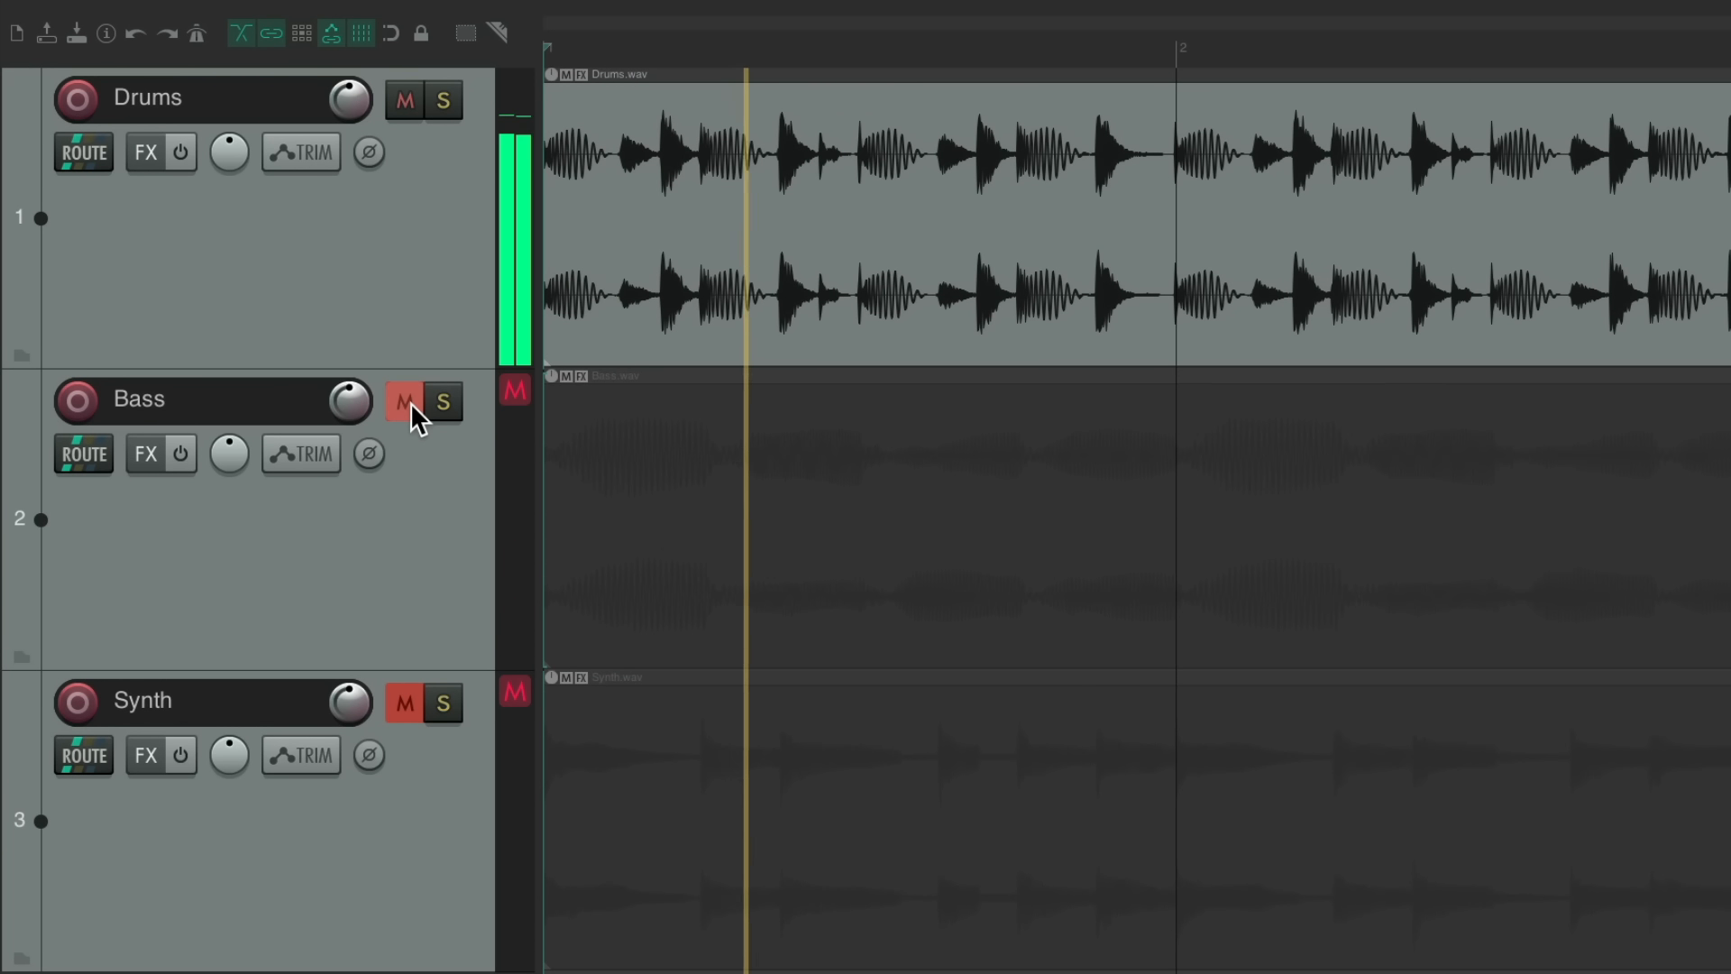
pyautogui.click(409, 402)
pyautogui.click(404, 703)
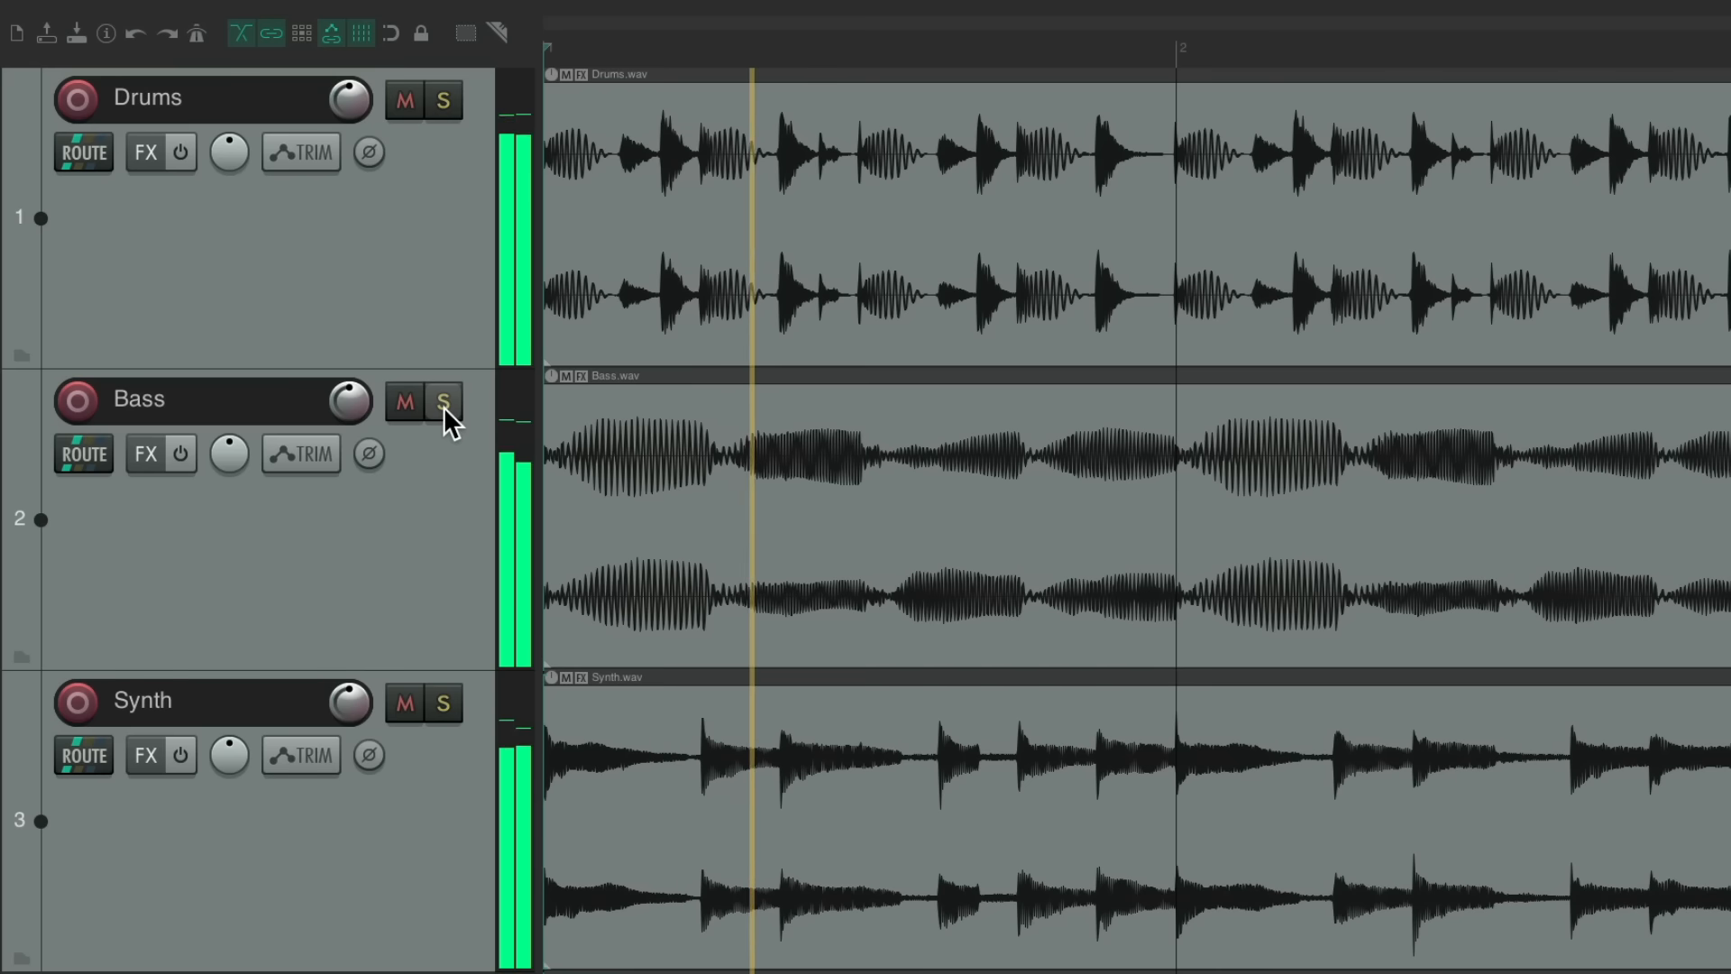
pyautogui.press('space')
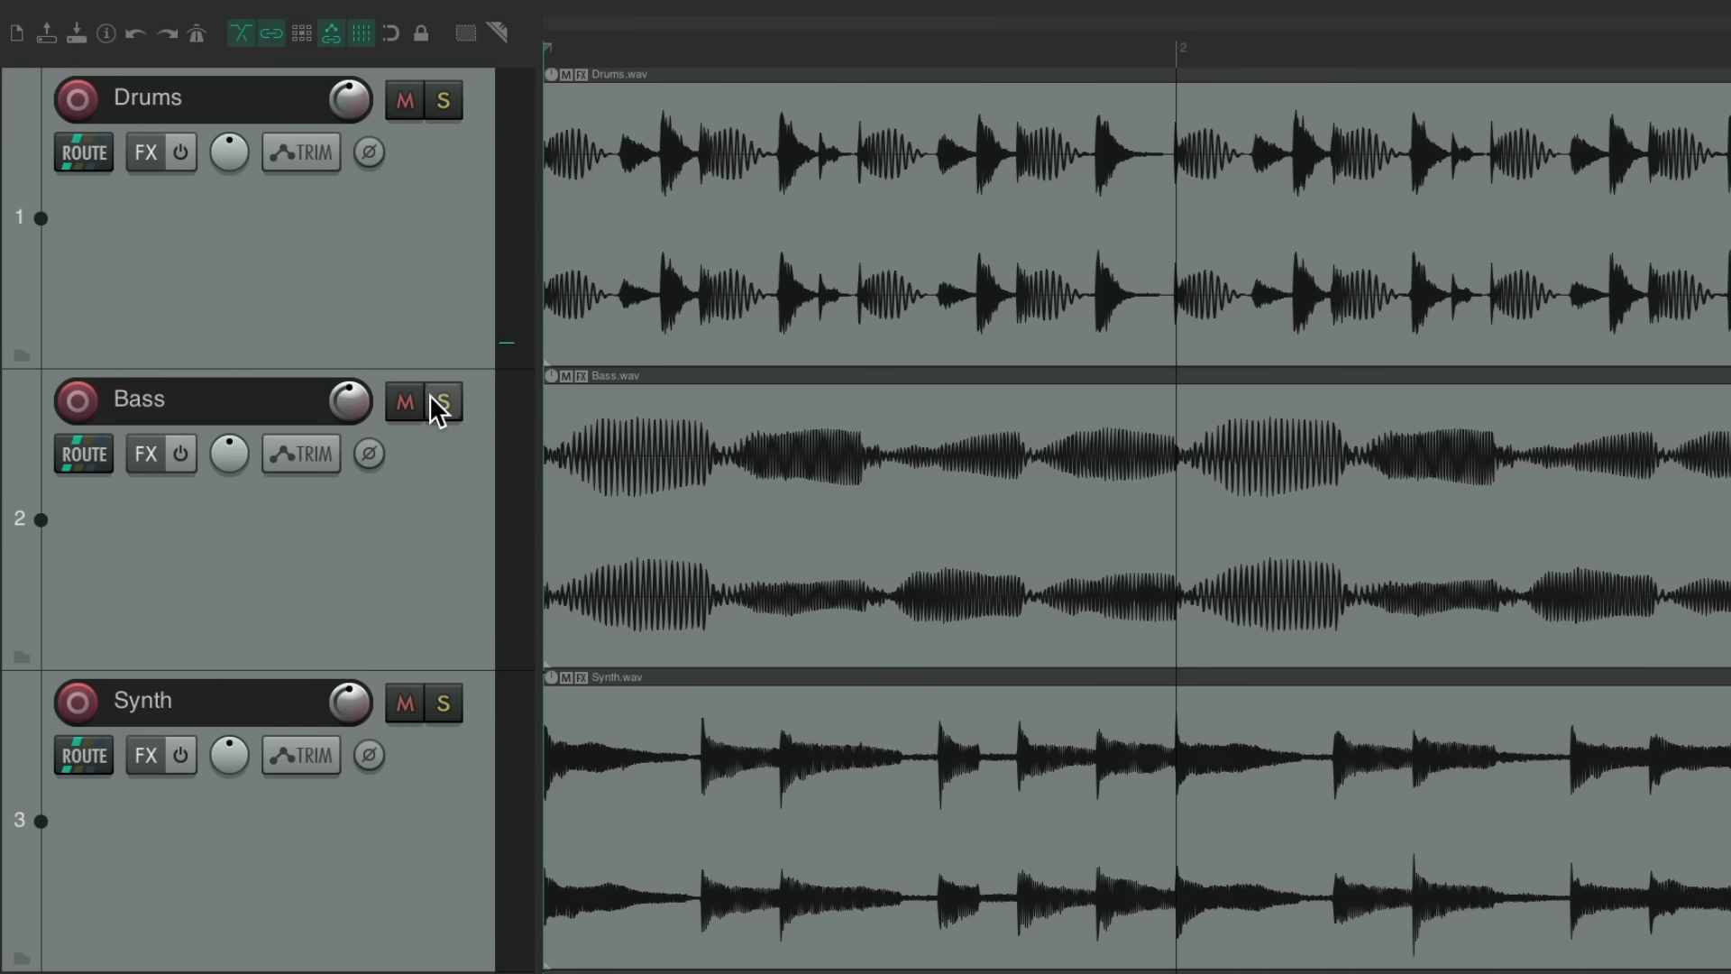
# - Audition the Bass, Synth and Drums tracks by soloing and unsoloing each in turn during playback, and stop
pyautogui.click(432, 402)
pyautogui.press('space')
pyautogui.click(431, 398)
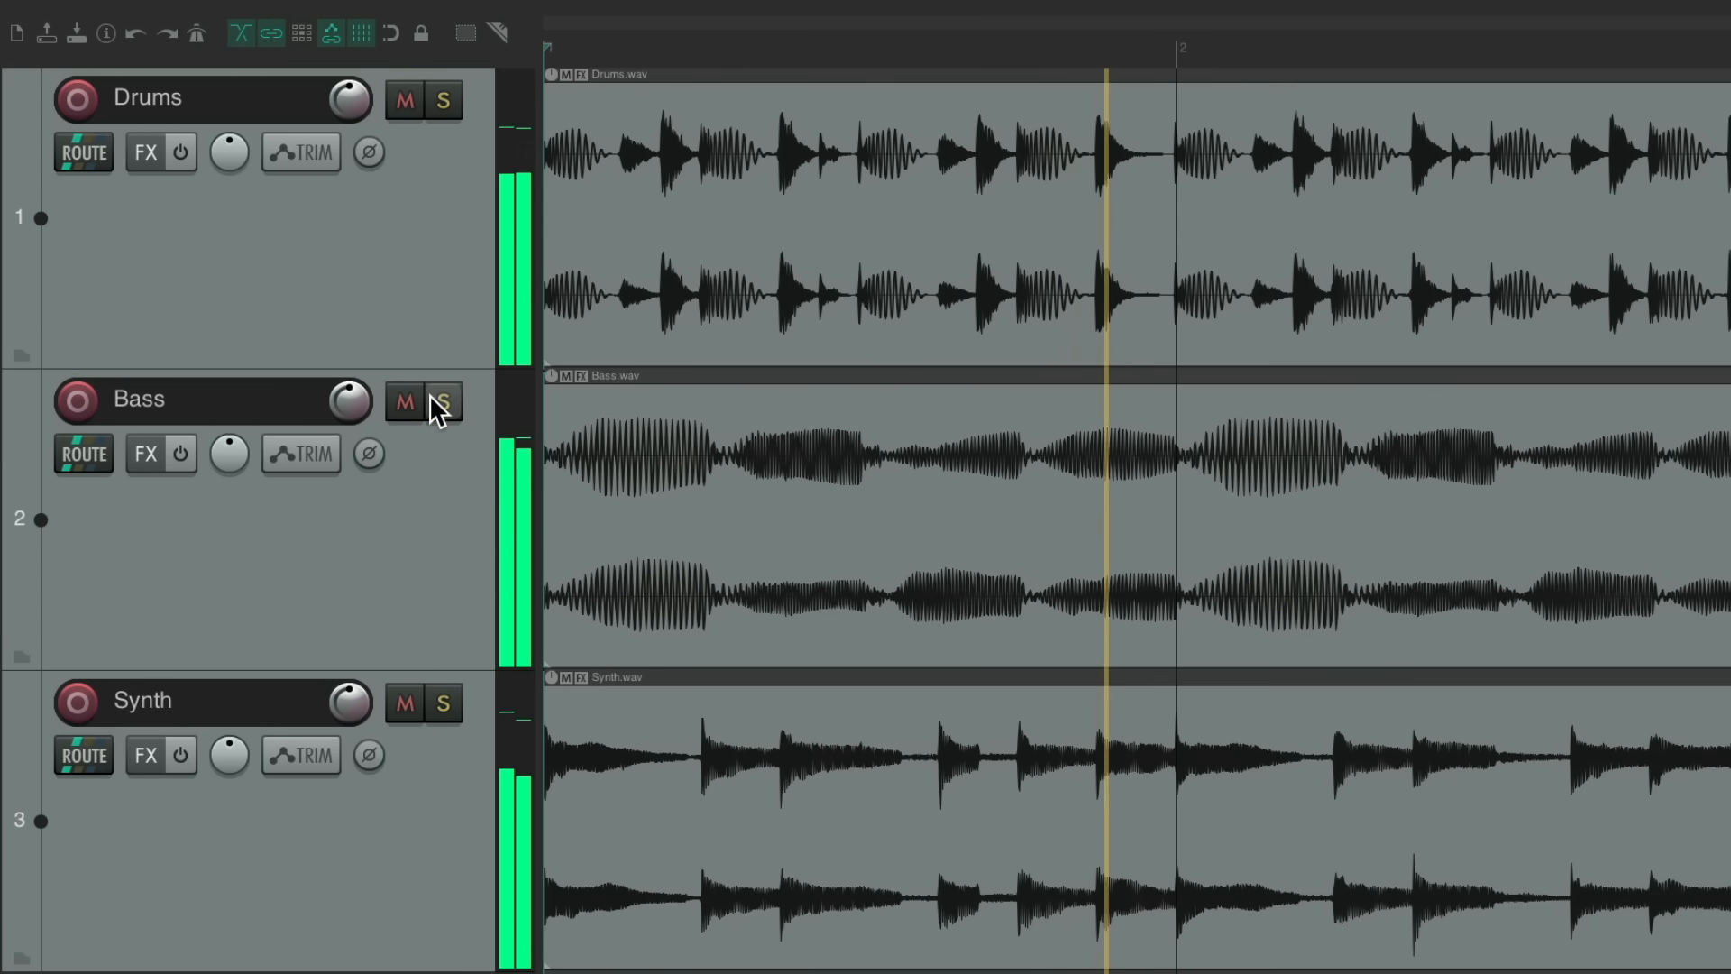
pyautogui.click(446, 694)
pyautogui.click(447, 694)
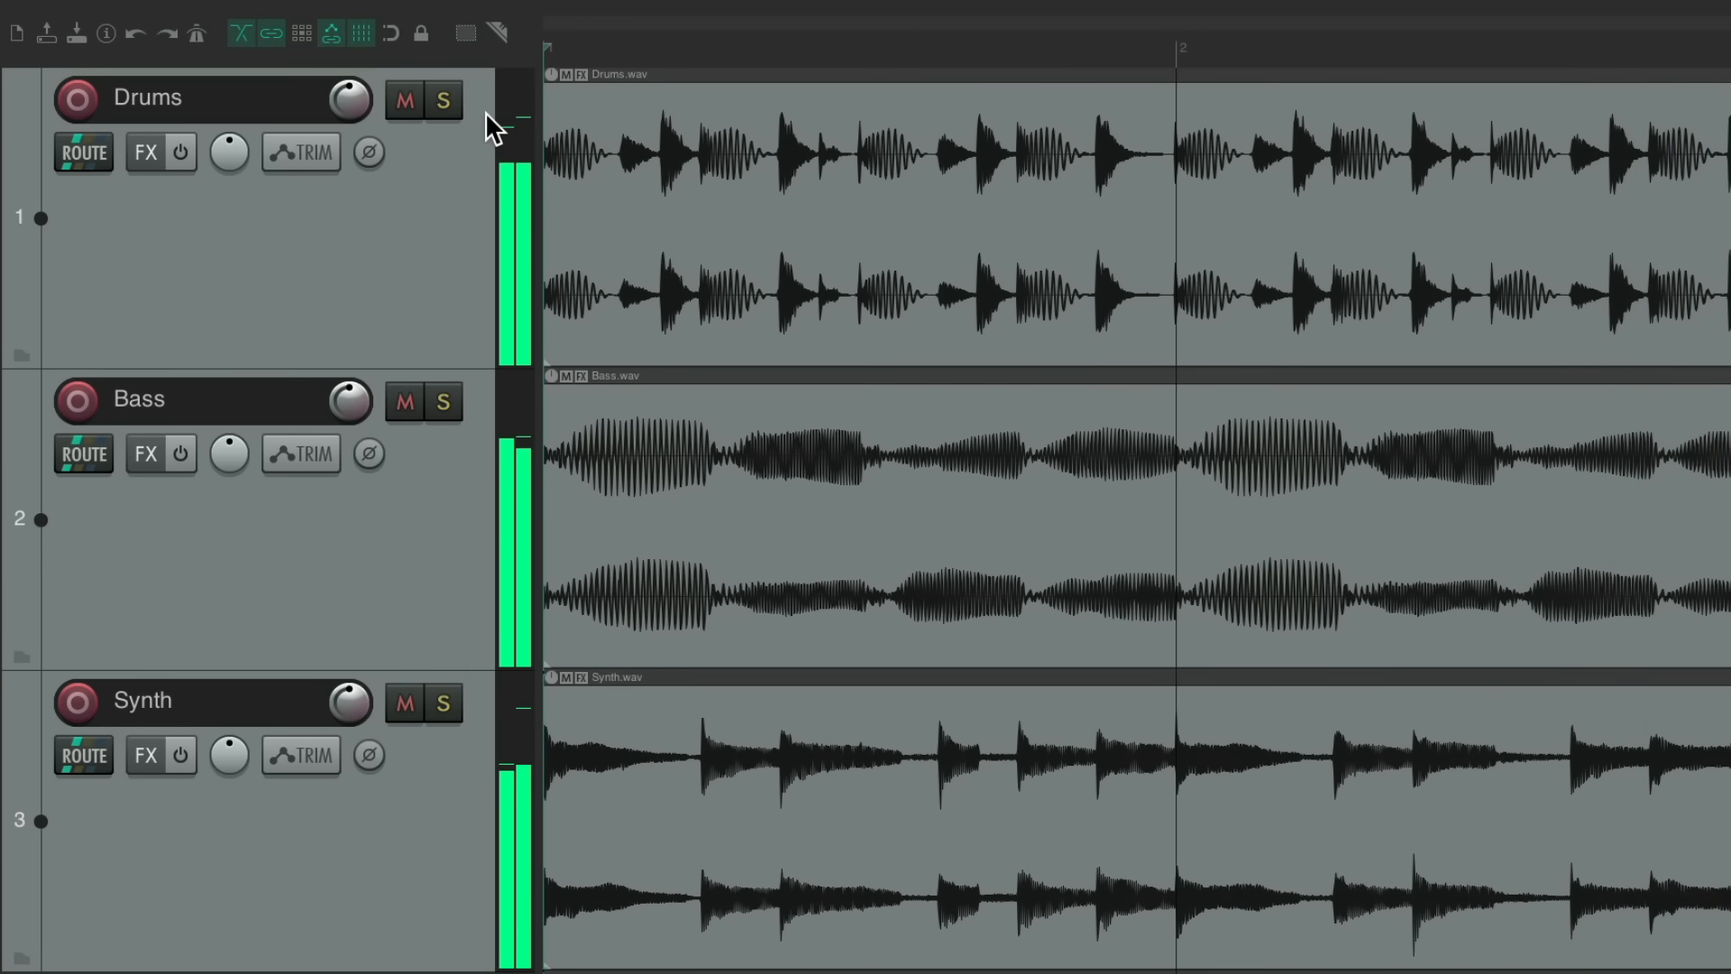
pyautogui.click(457, 96)
pyautogui.click(456, 98)
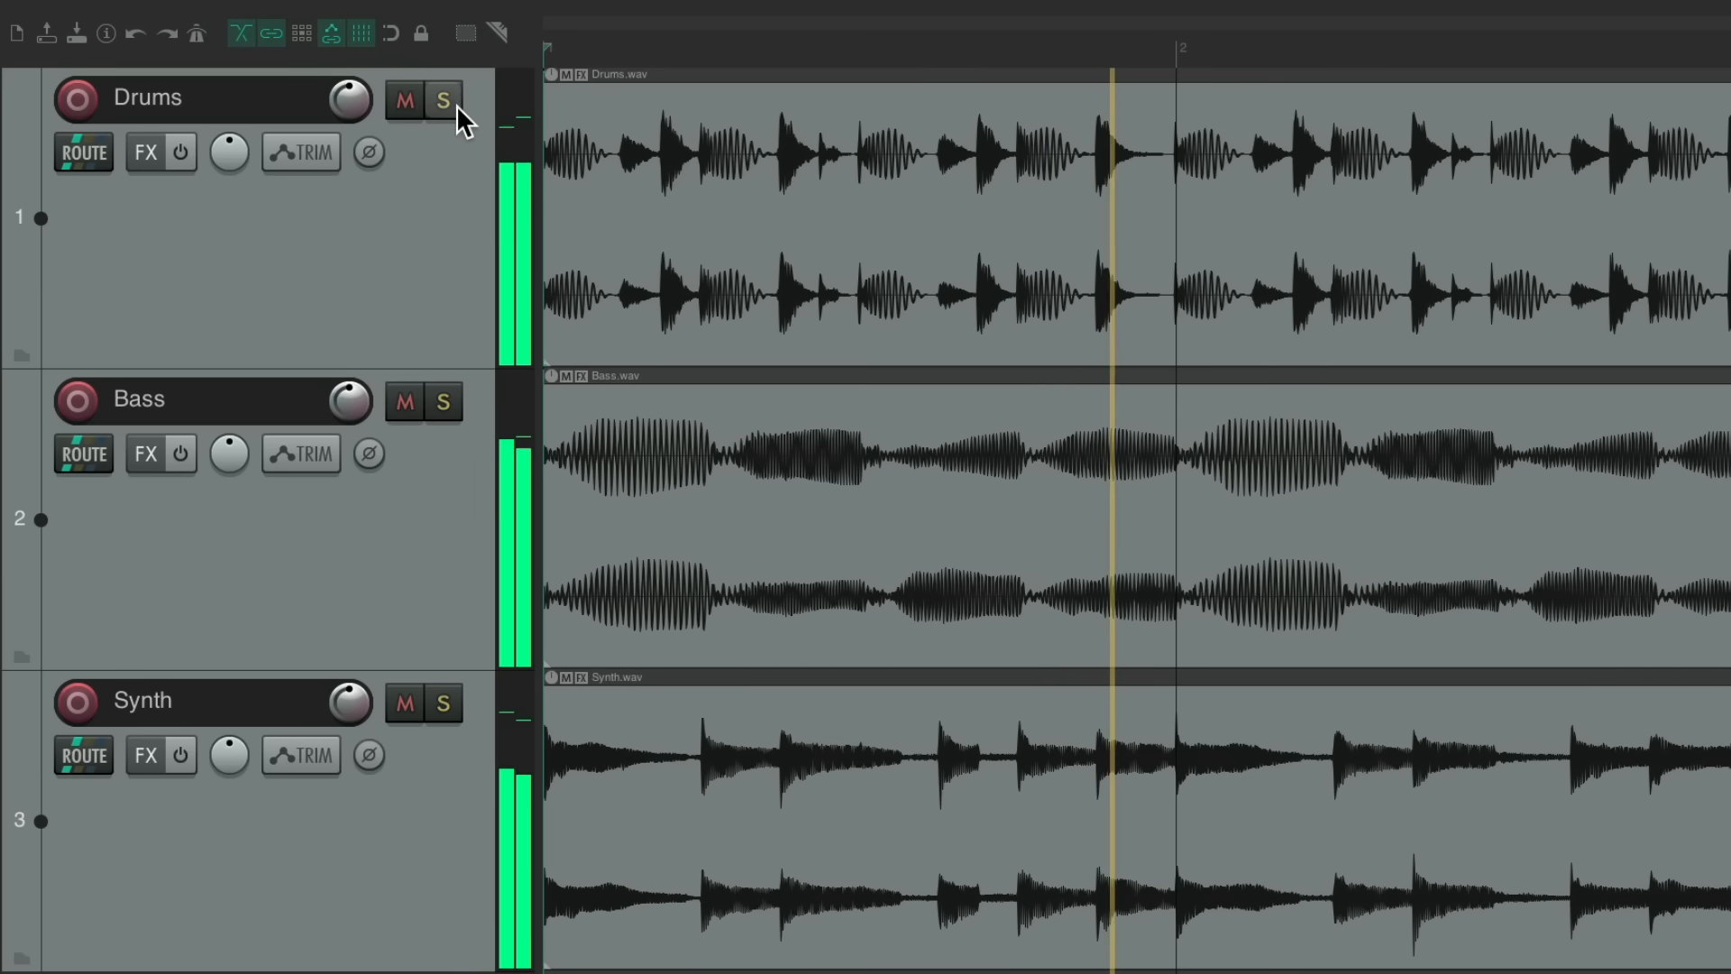
pyautogui.press('space')
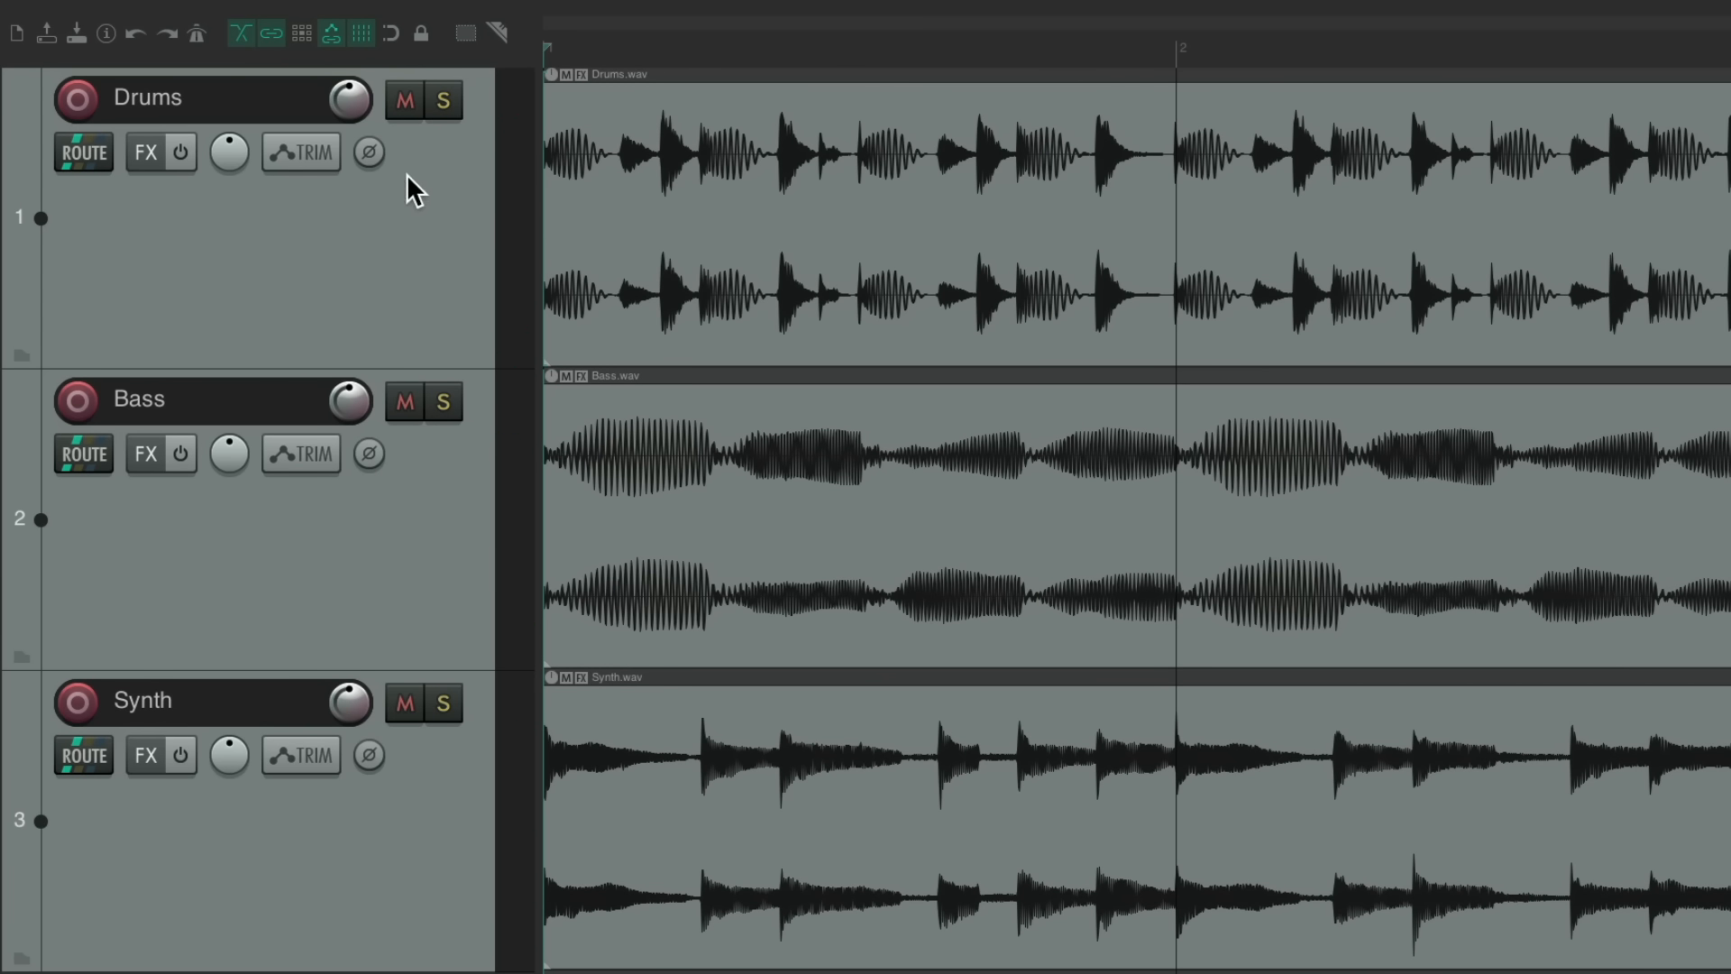
# - Play the project with both the Drums and Bass tracks muted to hear the Synth, and unmute both
pyautogui.press('space')
pyautogui.click(405, 101)
pyautogui.click(407, 398)
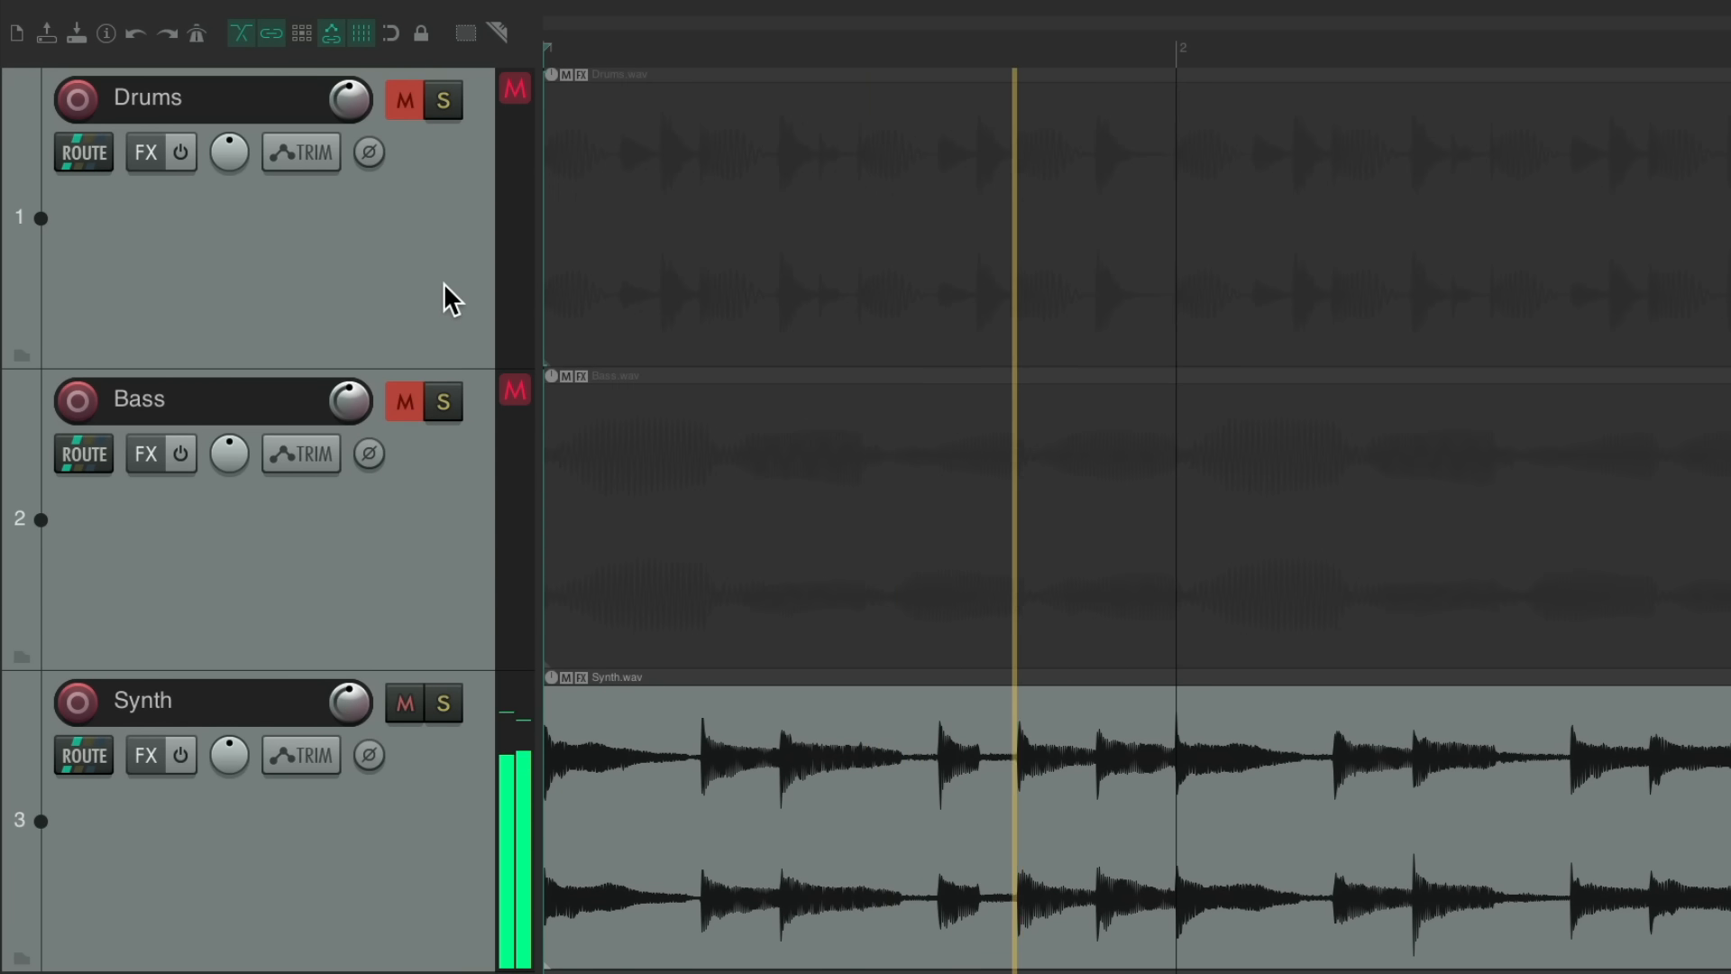
pyautogui.click(402, 103)
pyautogui.click(407, 398)
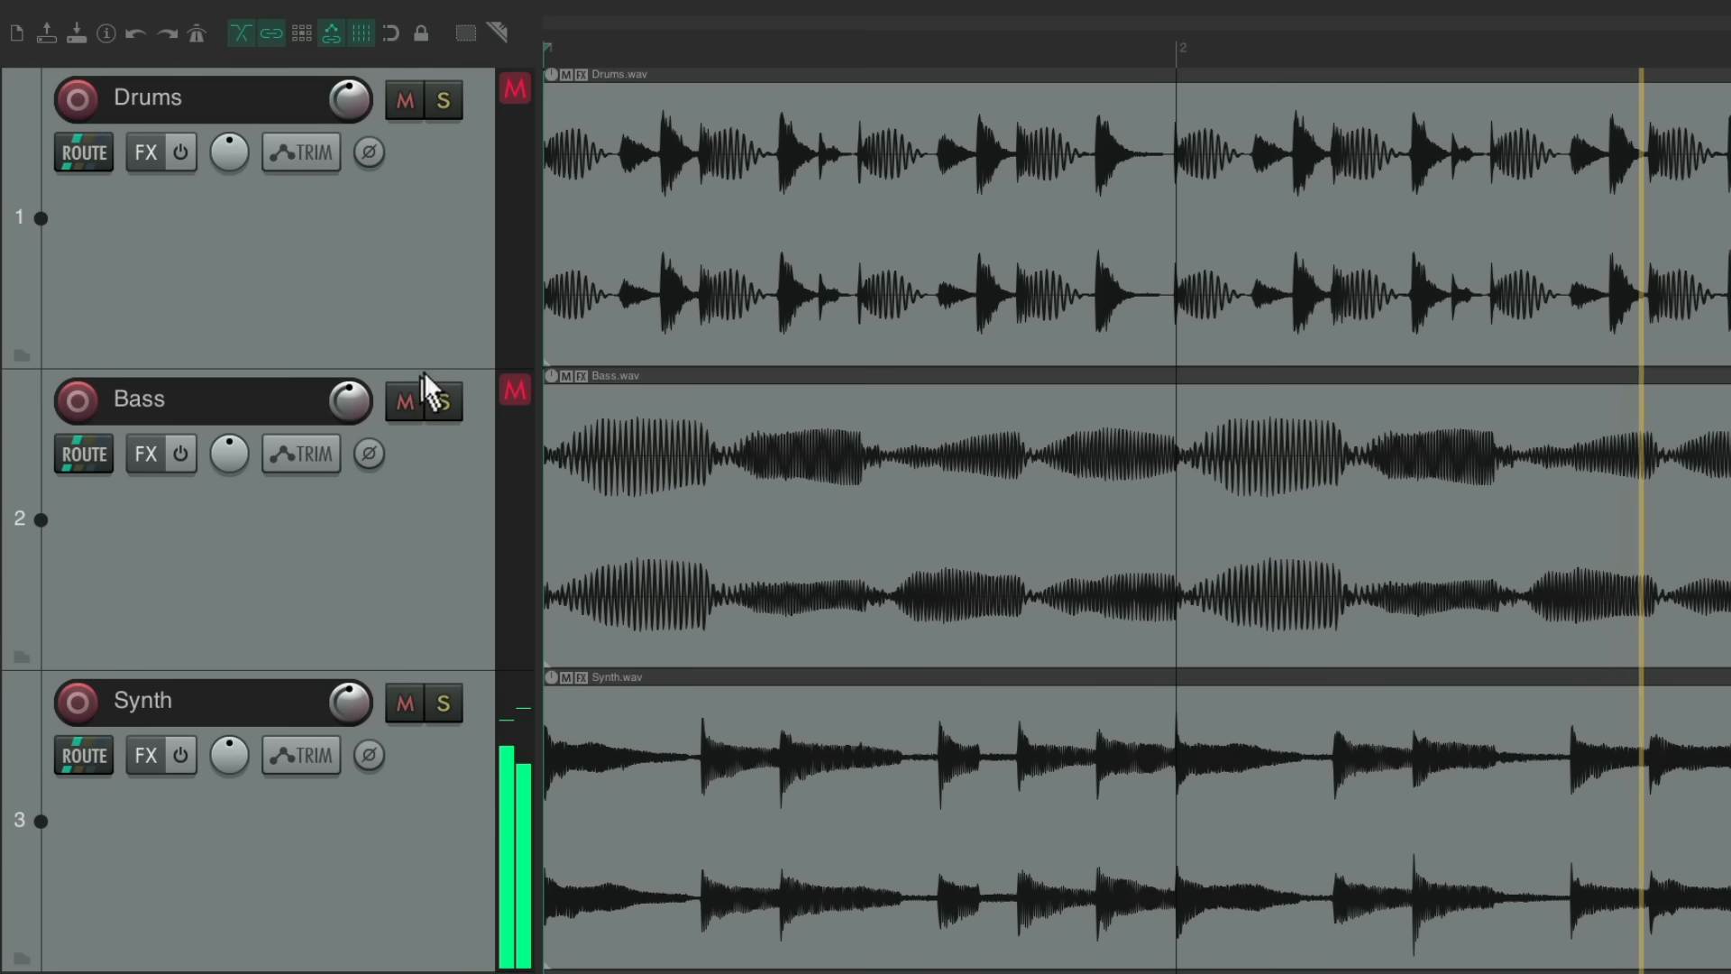
# - Solo the Bass and Synth tracks together during playback, stop, and clear both solos
pyautogui.click(443, 402)
pyautogui.click(444, 703)
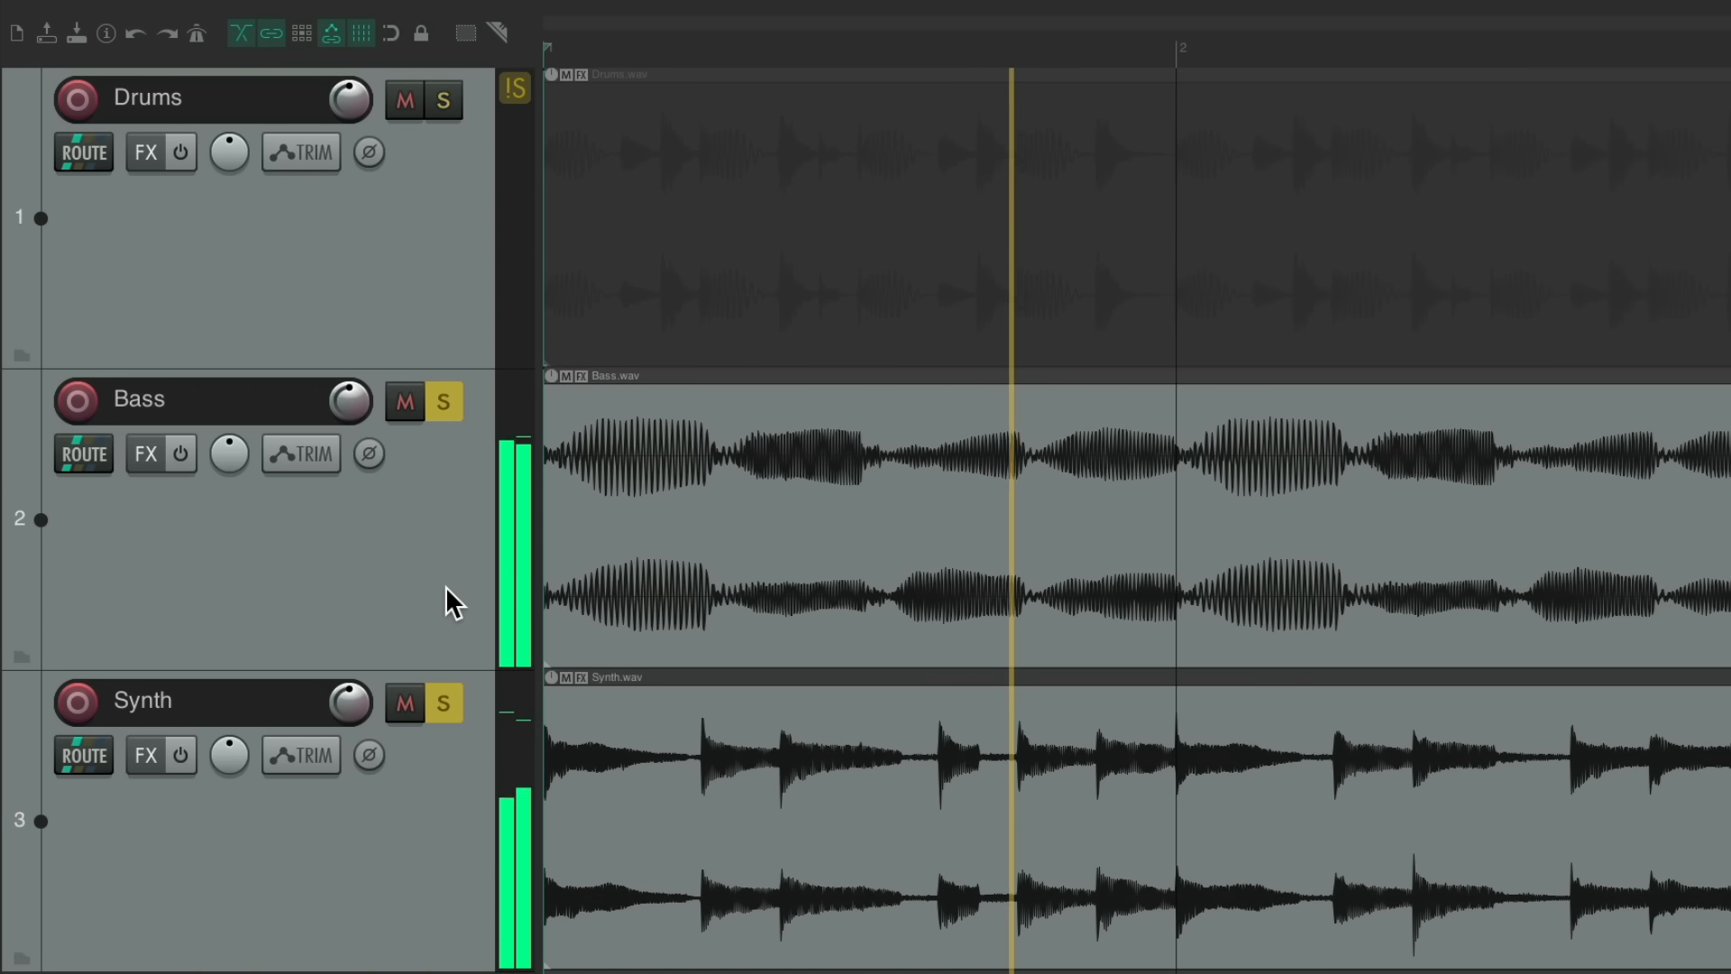
pyautogui.press('space')
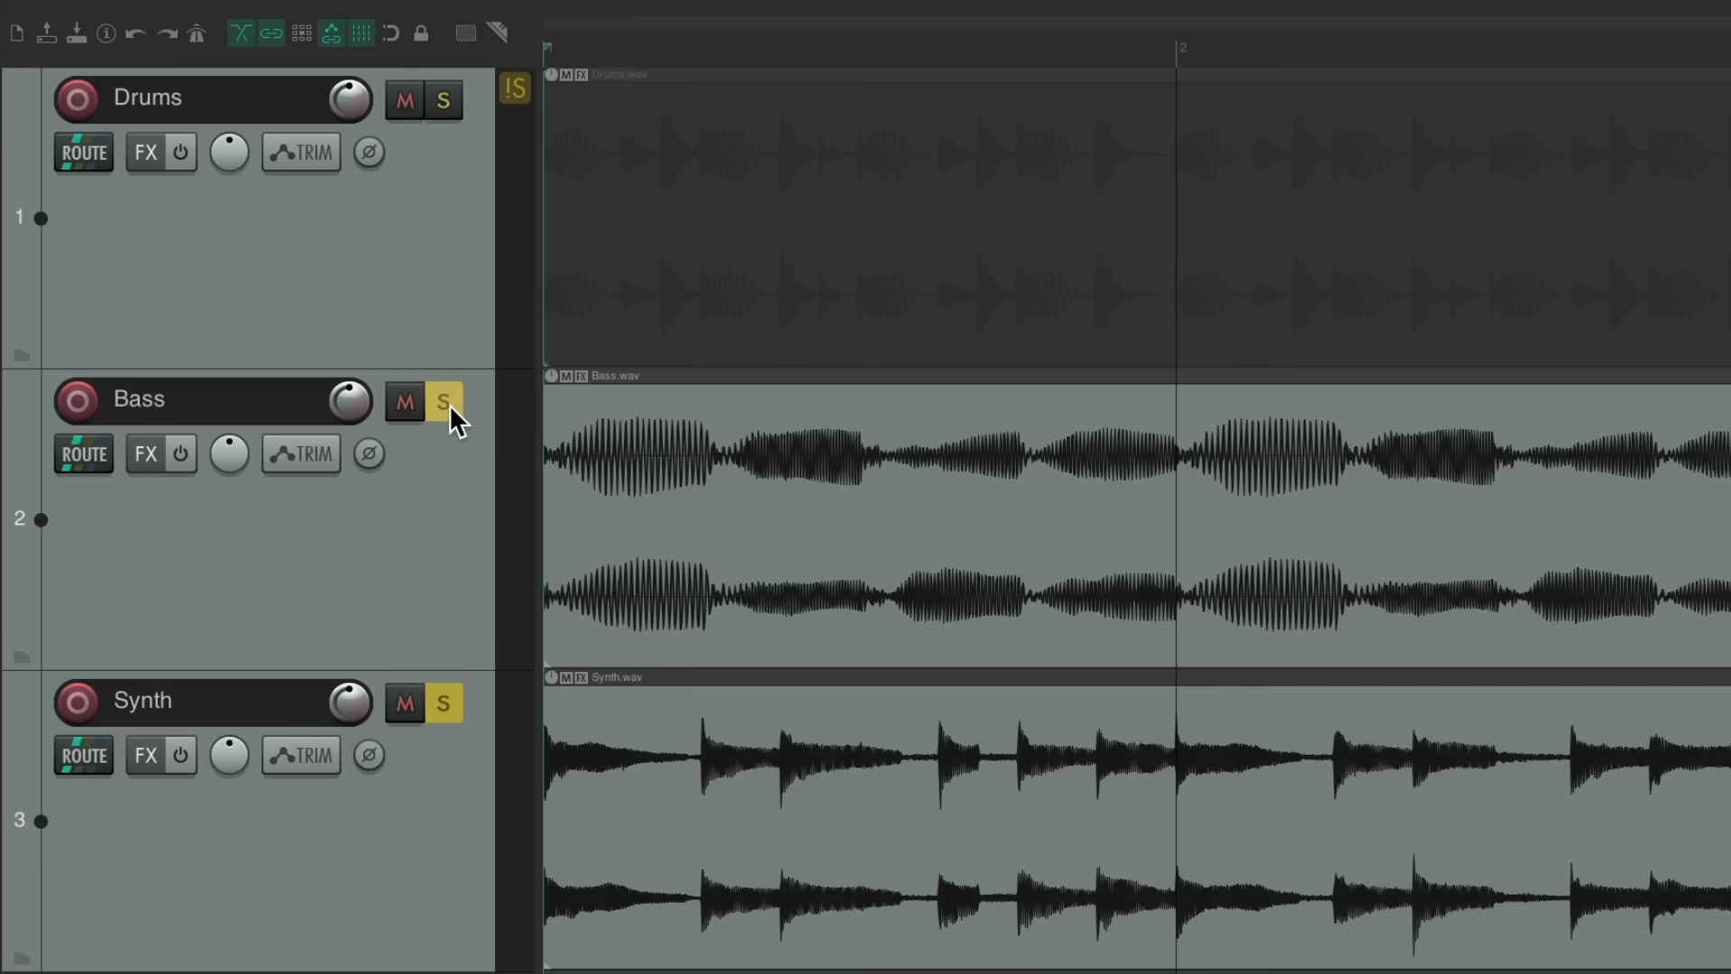
pyautogui.click(446, 403)
pyautogui.click(443, 702)
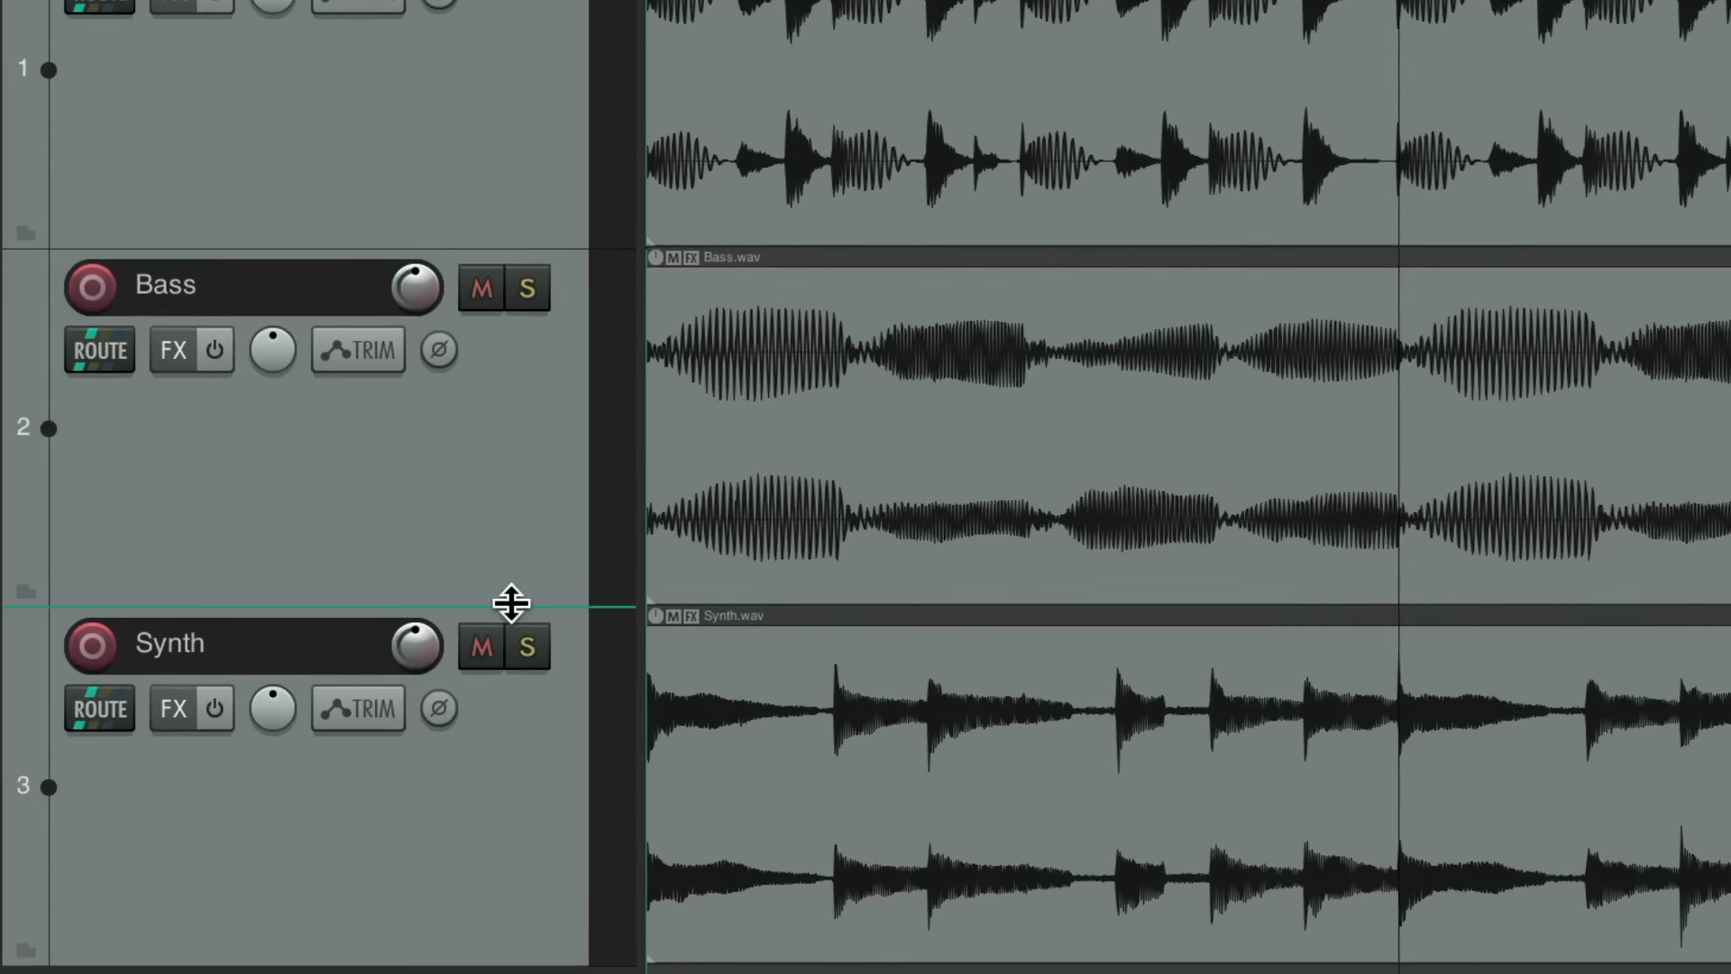
# - Solo and play the Synth track while panning it to the left, reset the pan to center, unsolo it and stop
pyautogui.click(443, 702)
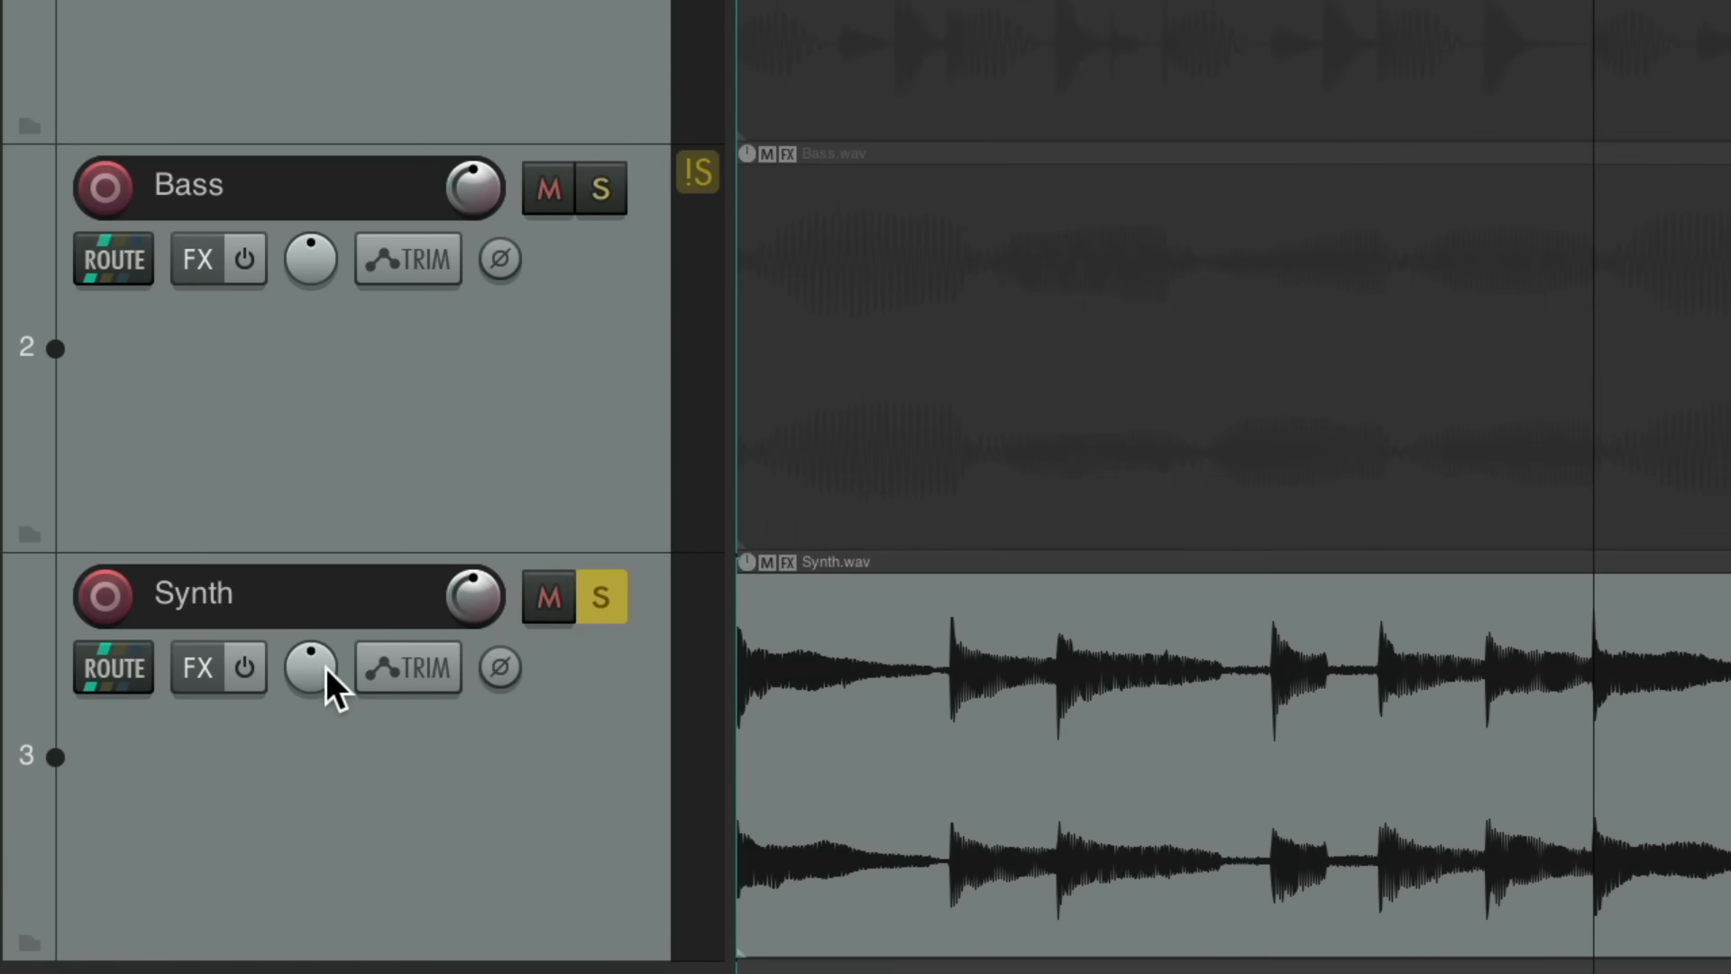
pyautogui.press('space')
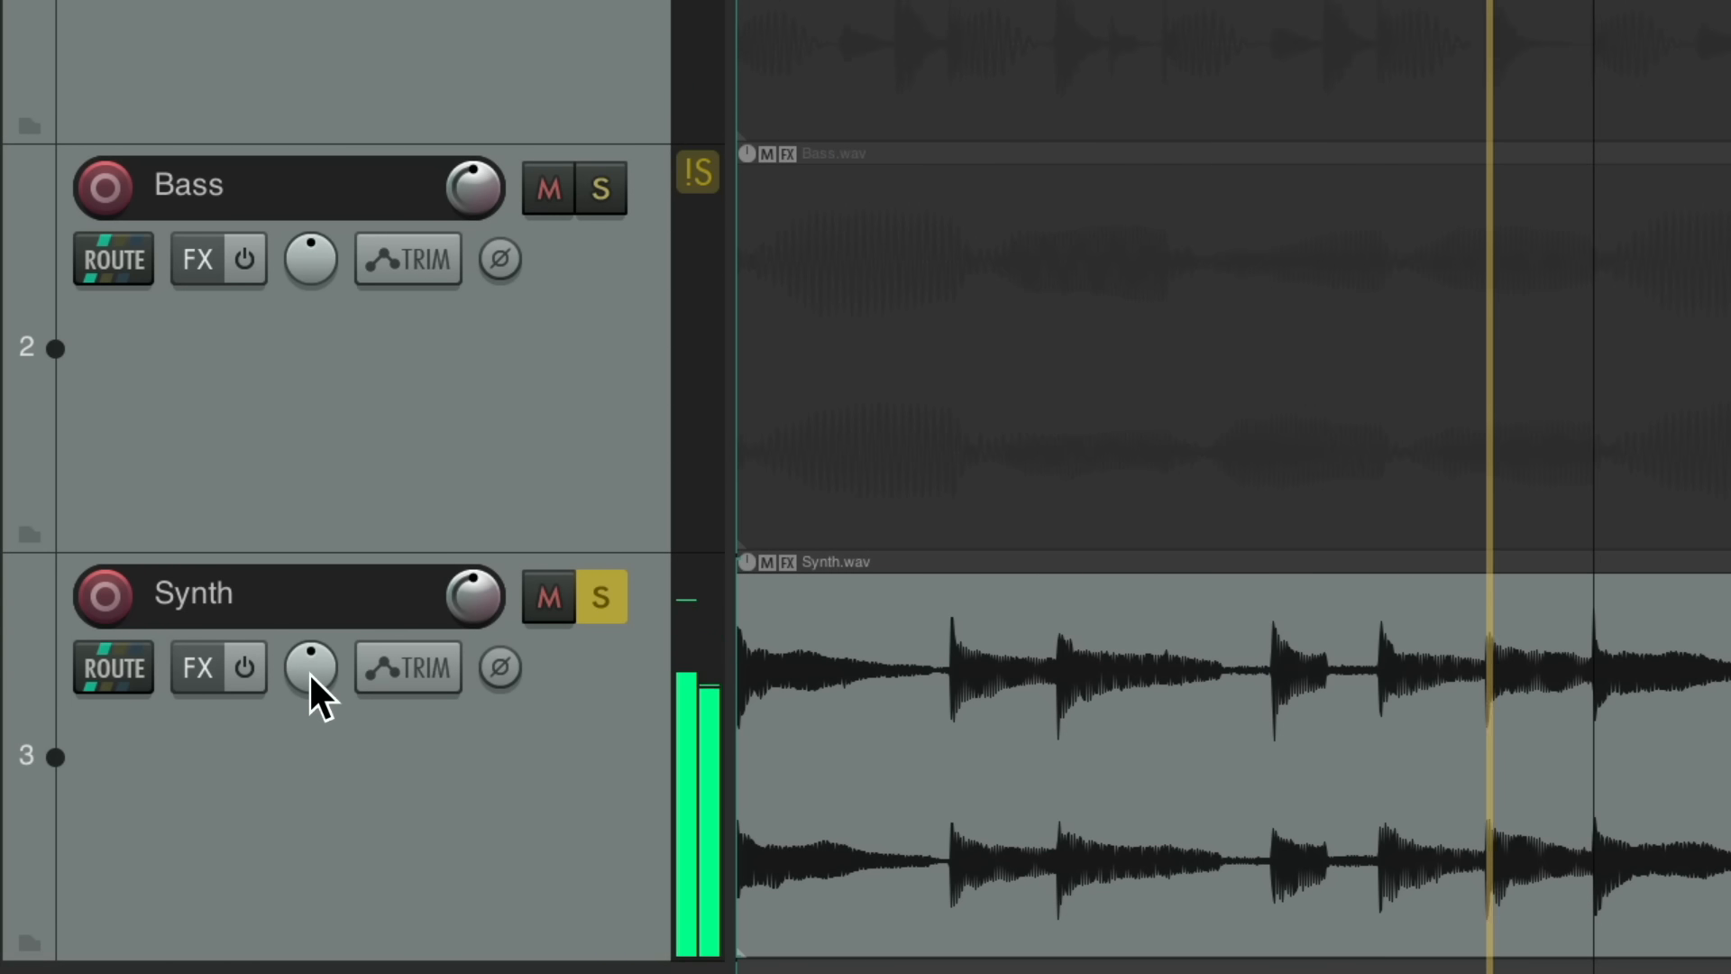
pyautogui.scroll(-5, 308, 672)
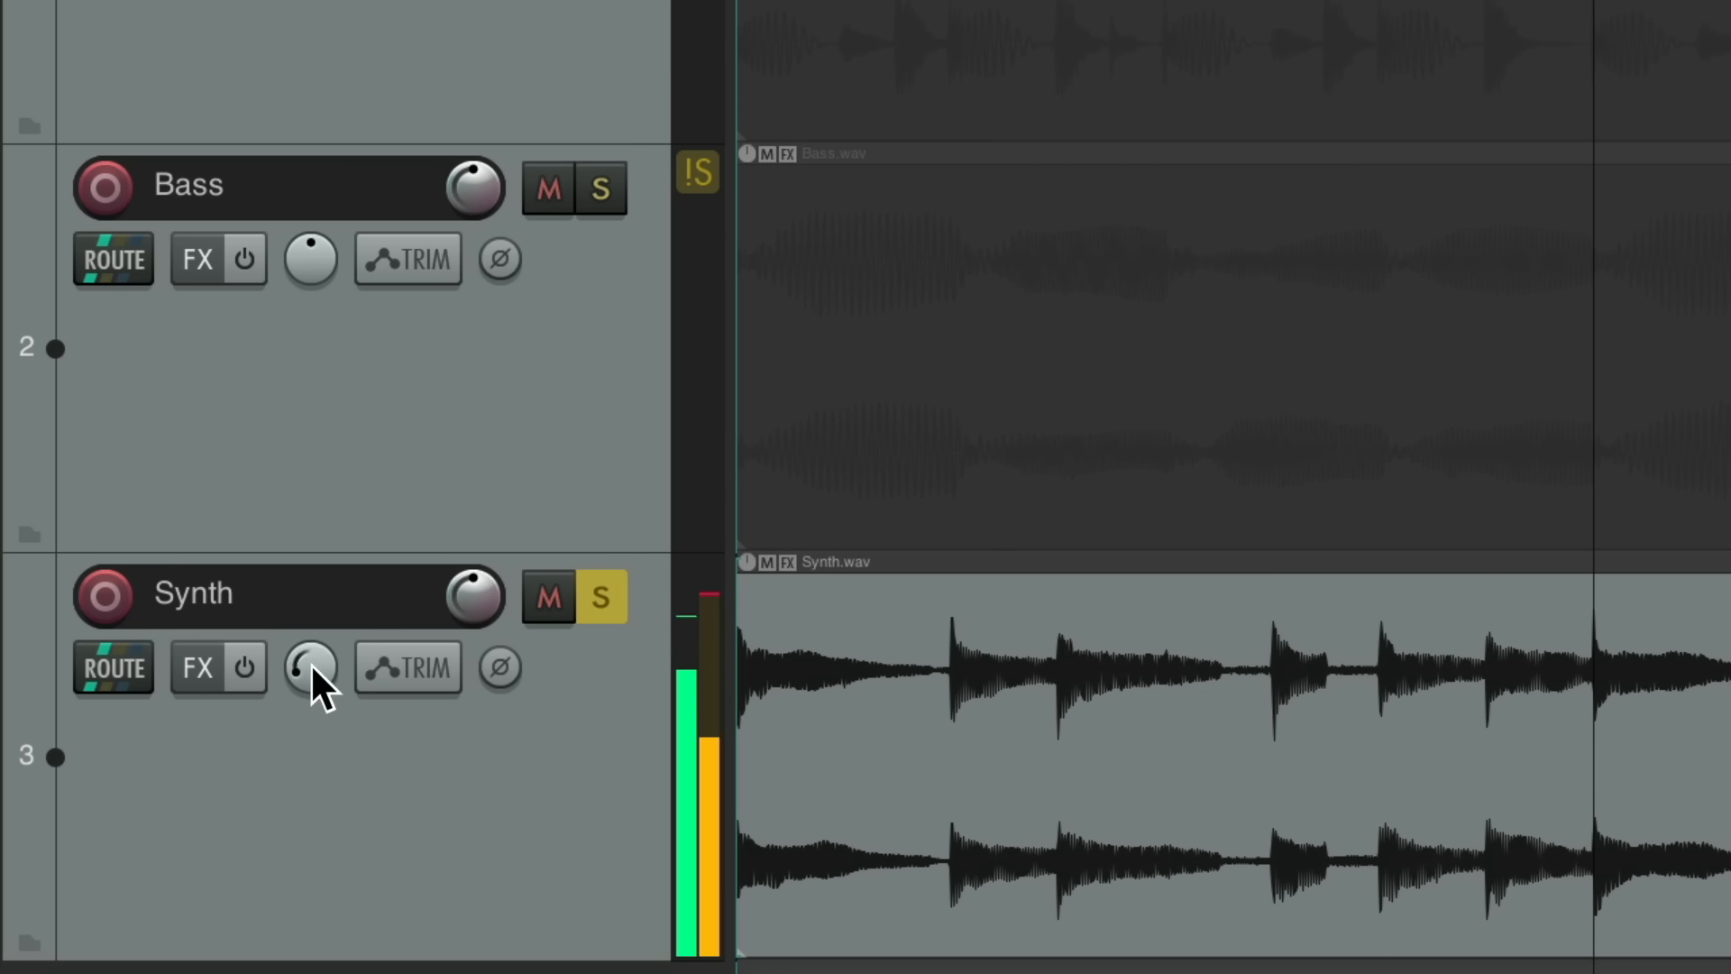
pyautogui.doubleClick(310, 665)
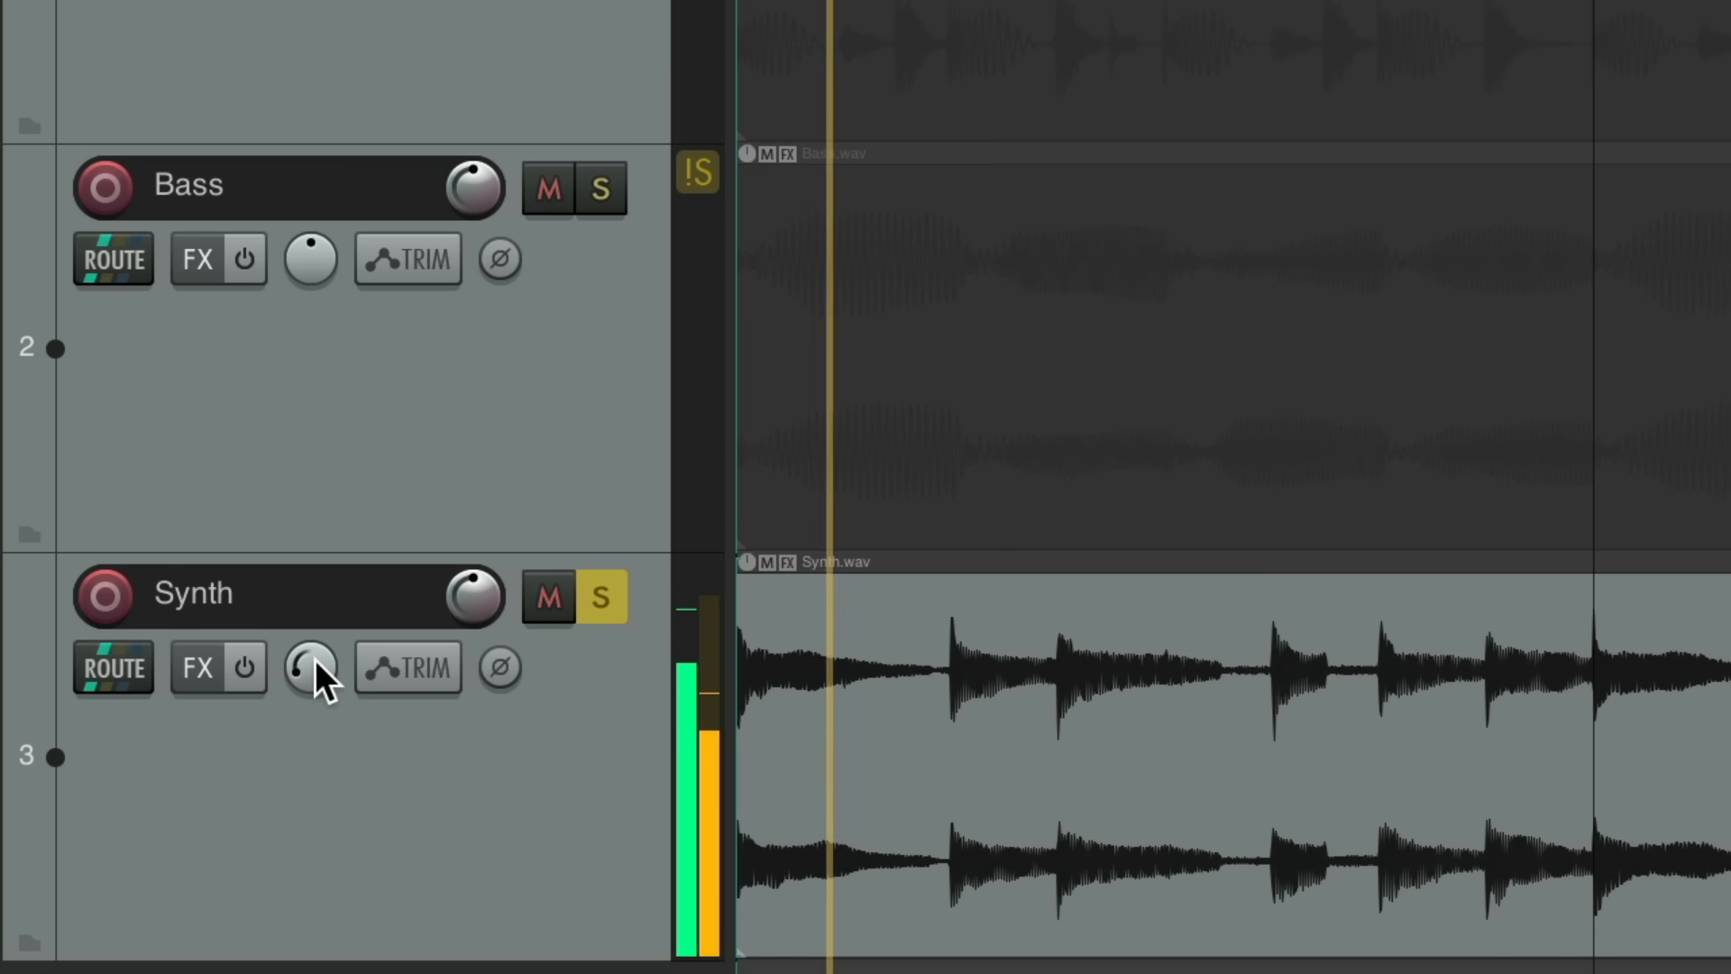
pyautogui.click(620, 598)
pyautogui.press('space')
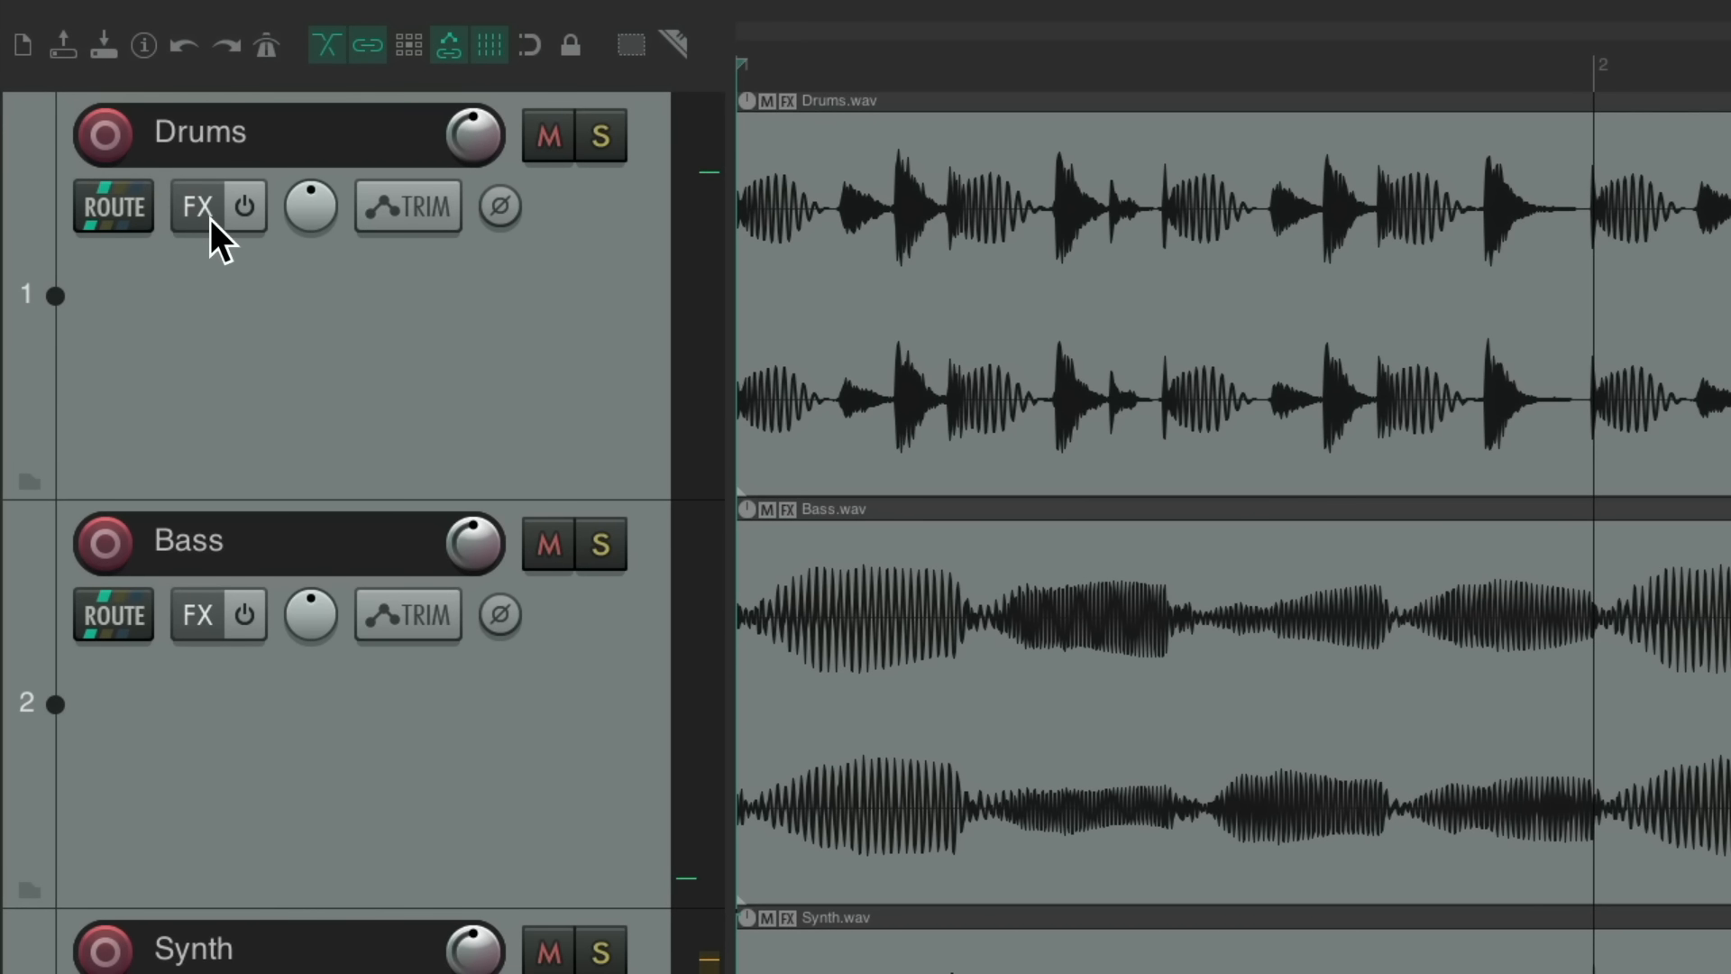
# - Browse the list of all plugins available to add to the Drums track and close it without adding one
pyautogui.click(210, 221)
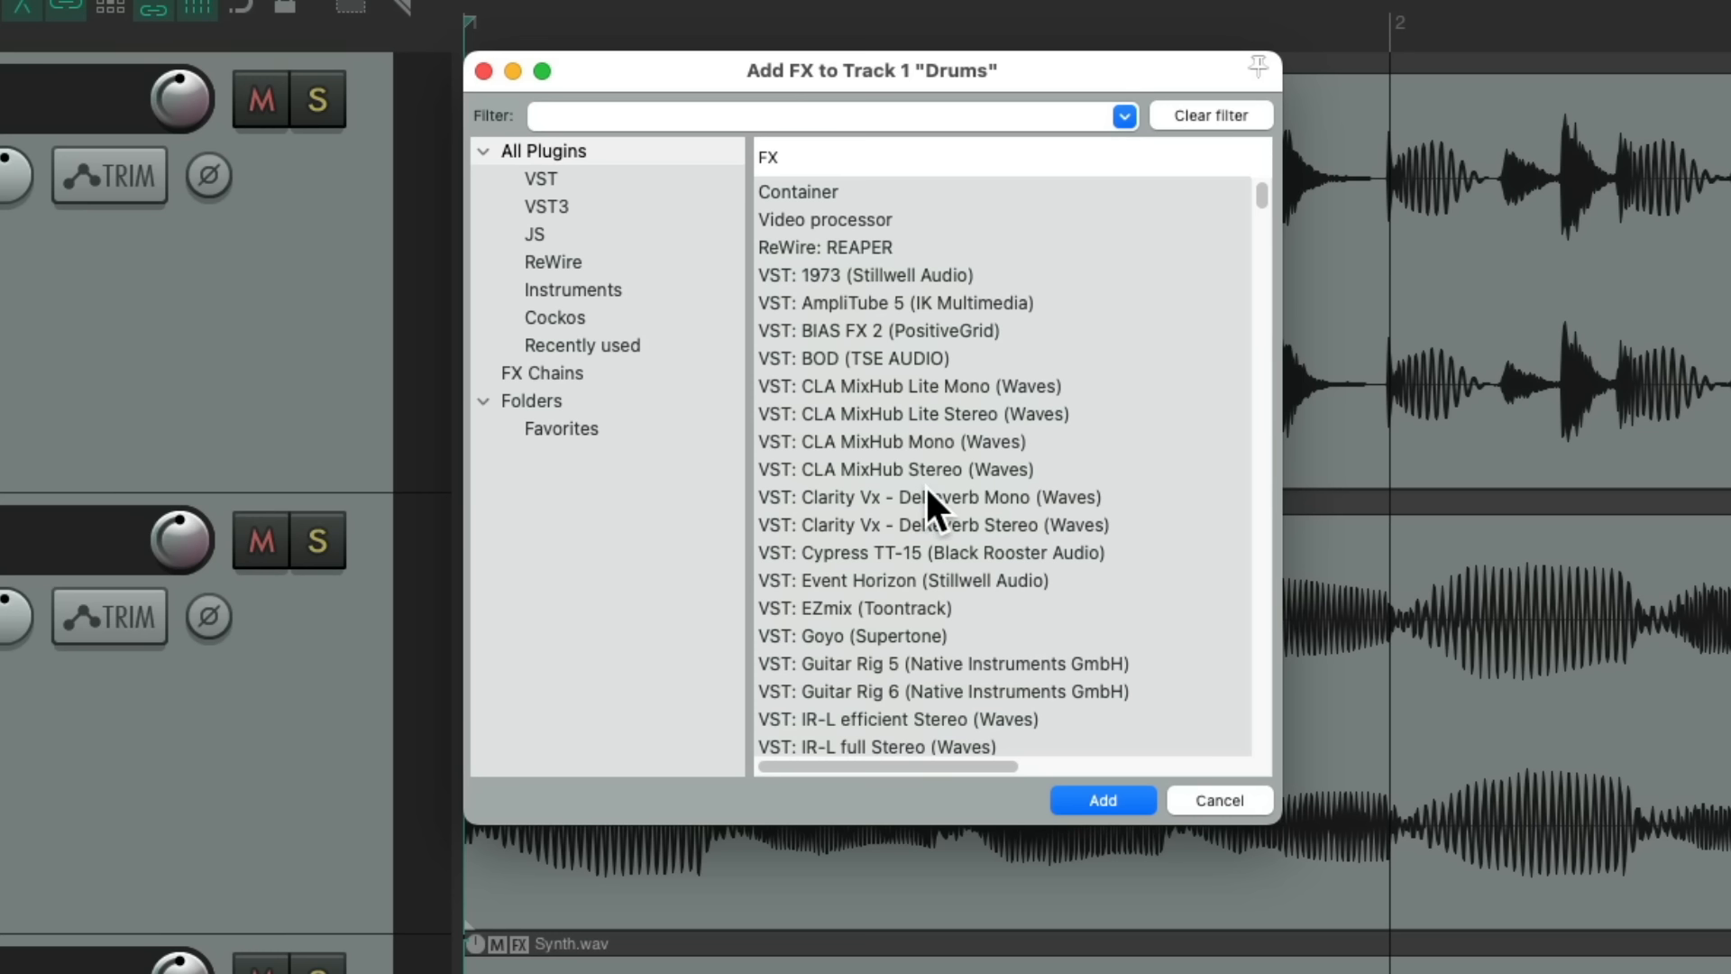
pyautogui.scroll(-10, 926, 486)
pyautogui.scroll(-8, 928, 461)
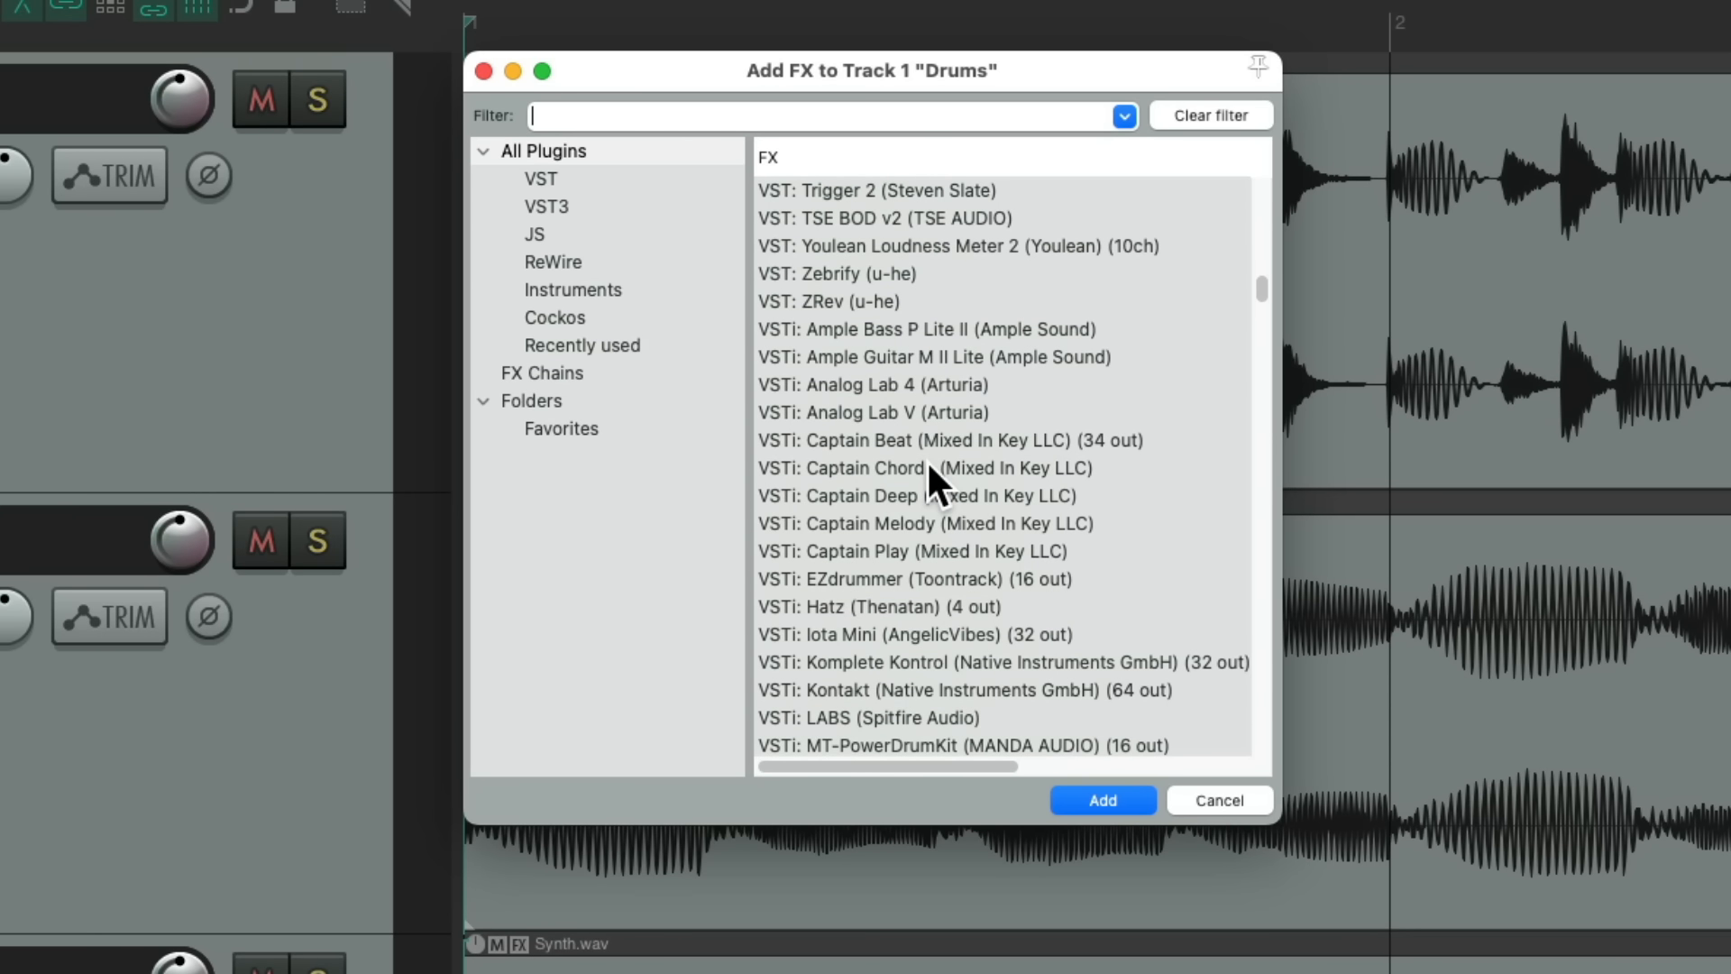
pyautogui.click(482, 72)
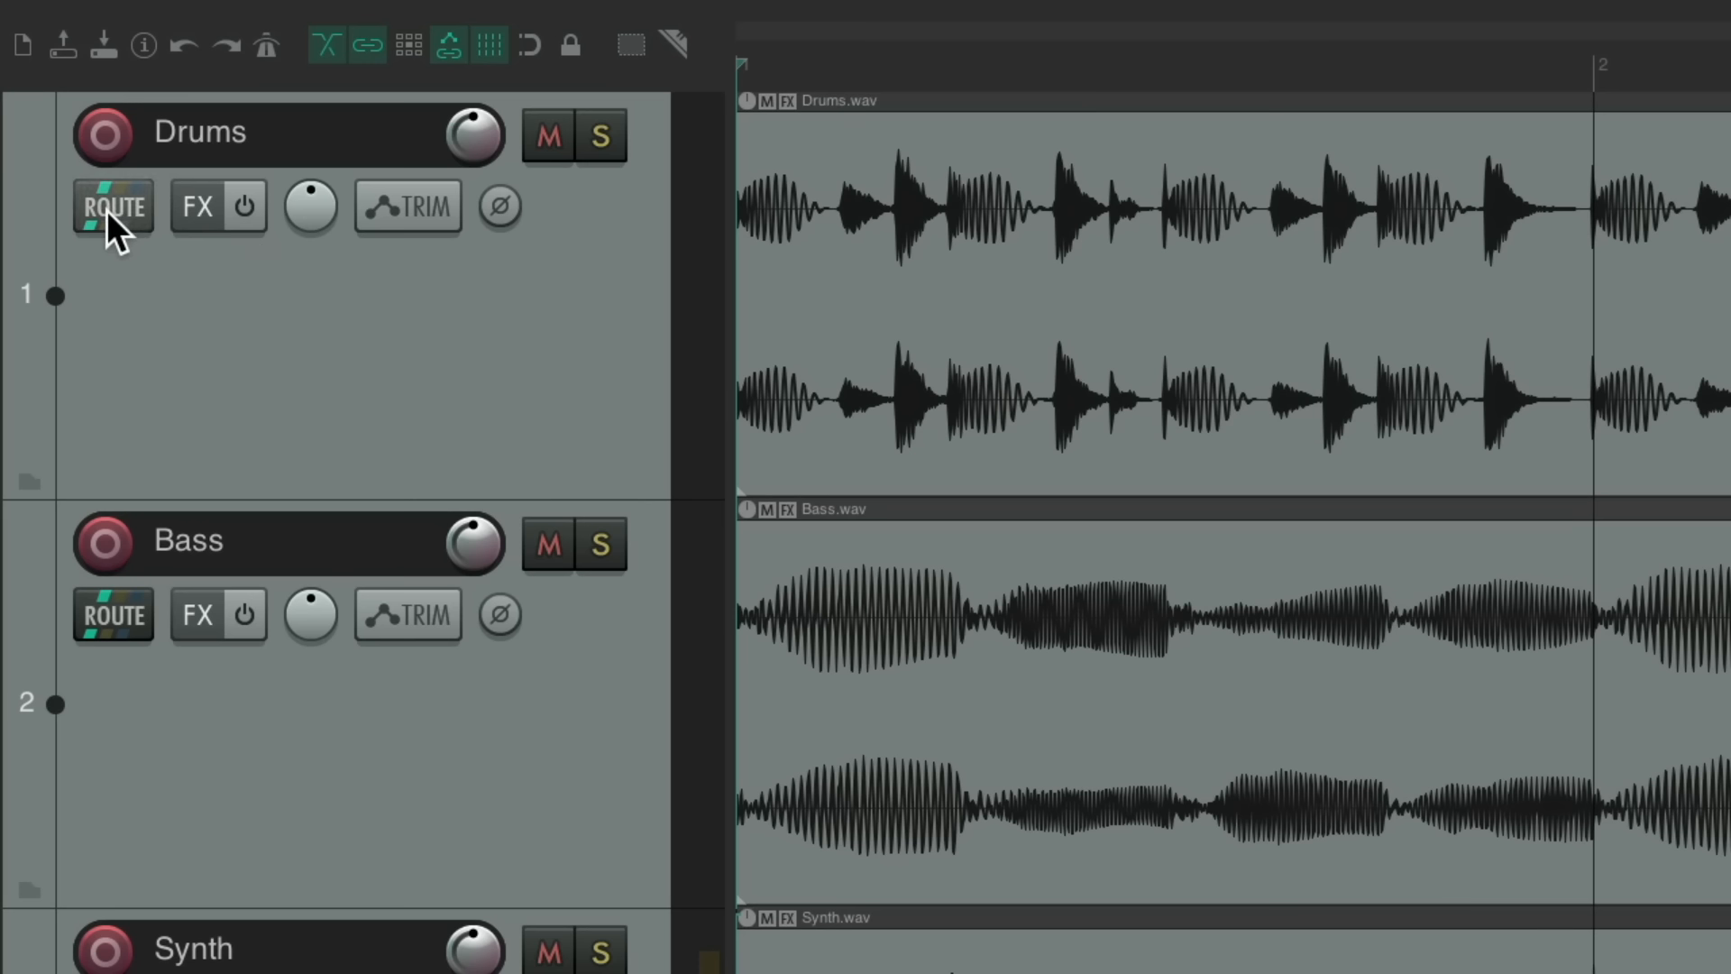
# - Examine the Drums track's routing settings and available send destinations, and close them without adding a send
pyautogui.click(112, 207)
pyautogui.click(629, 403)
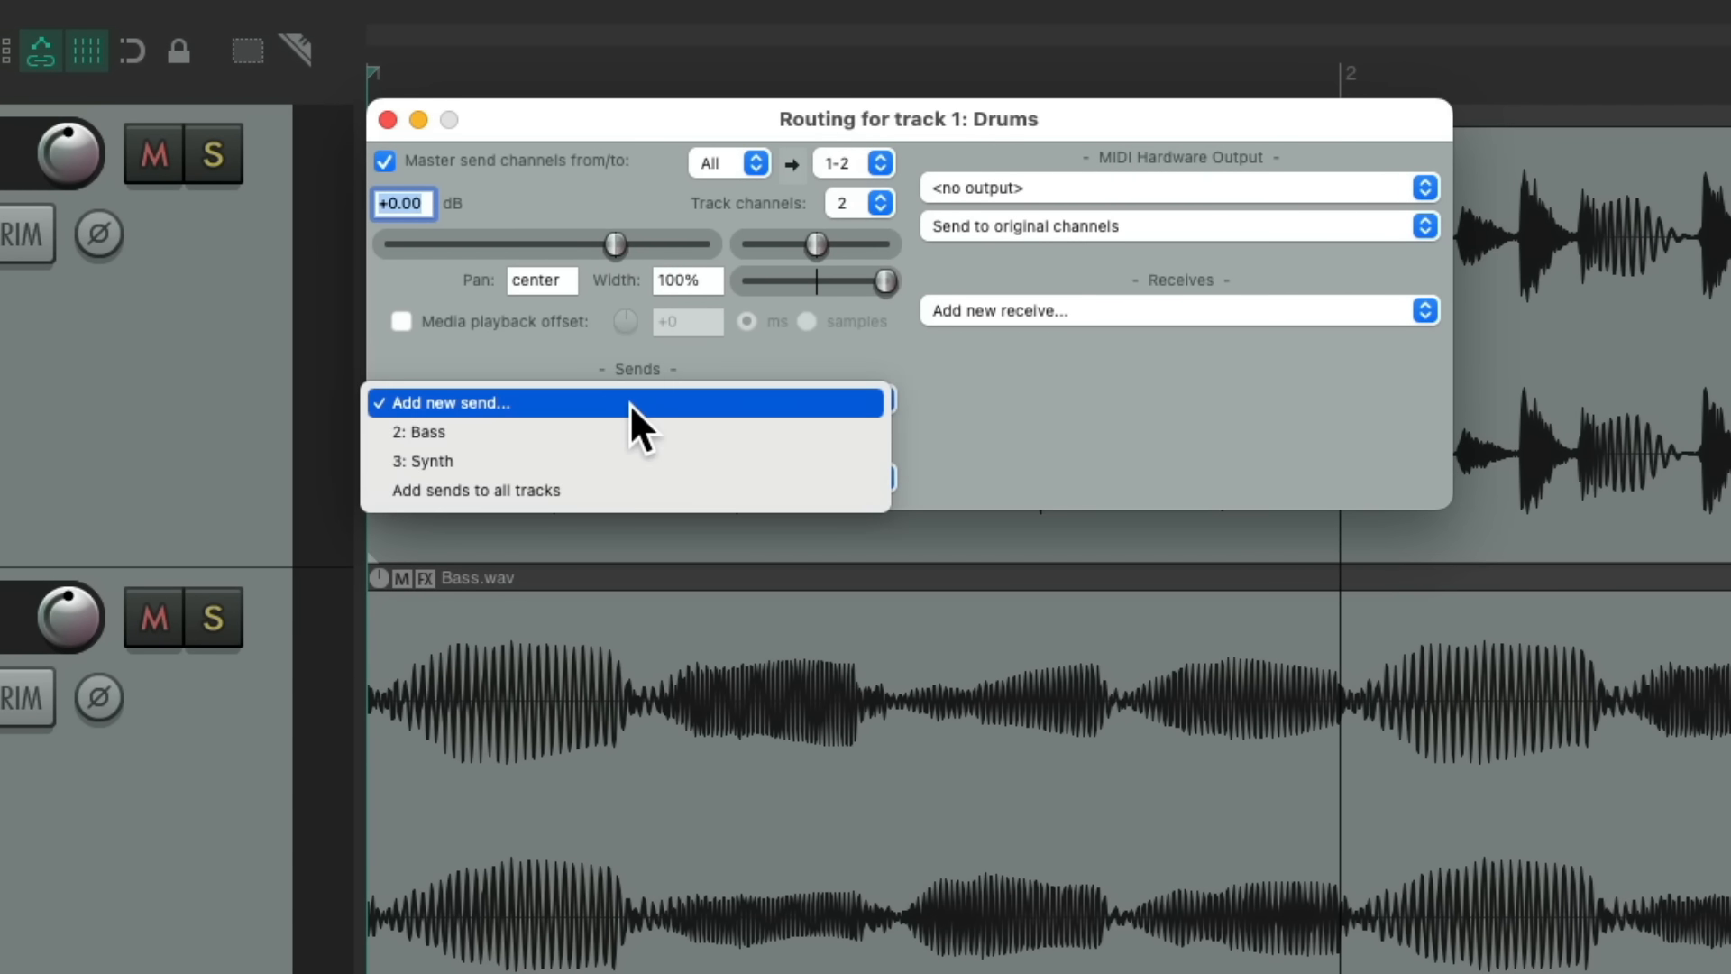
pyautogui.click(566, 361)
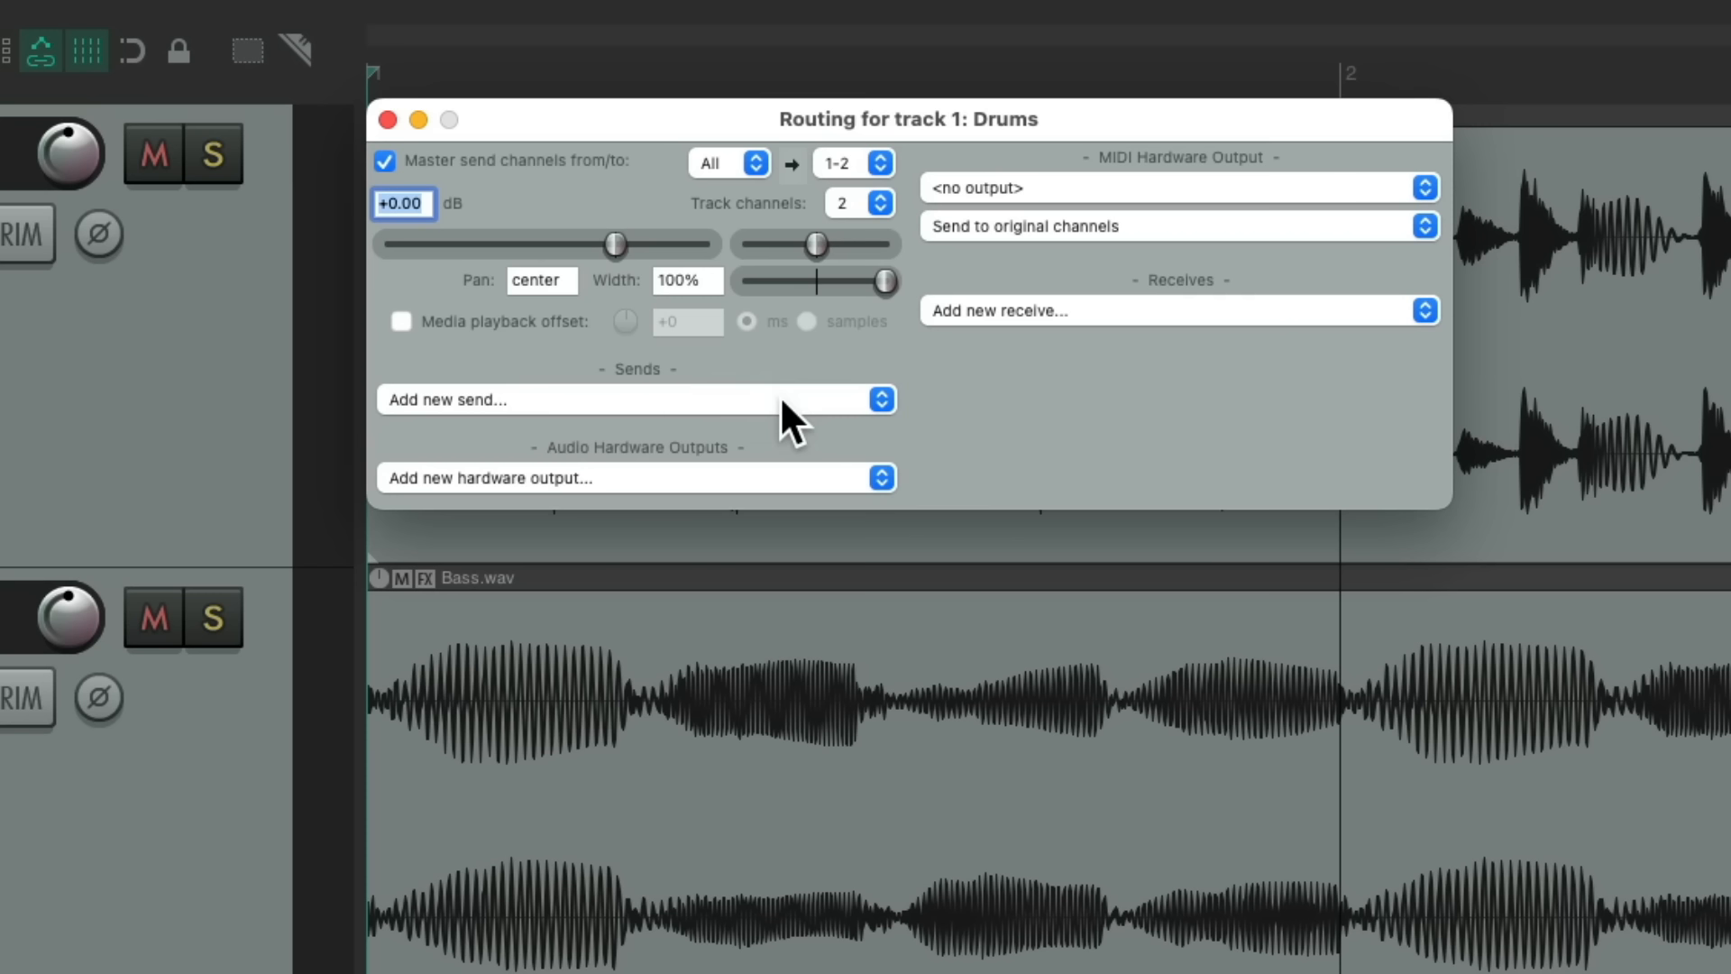
pyautogui.click(388, 119)
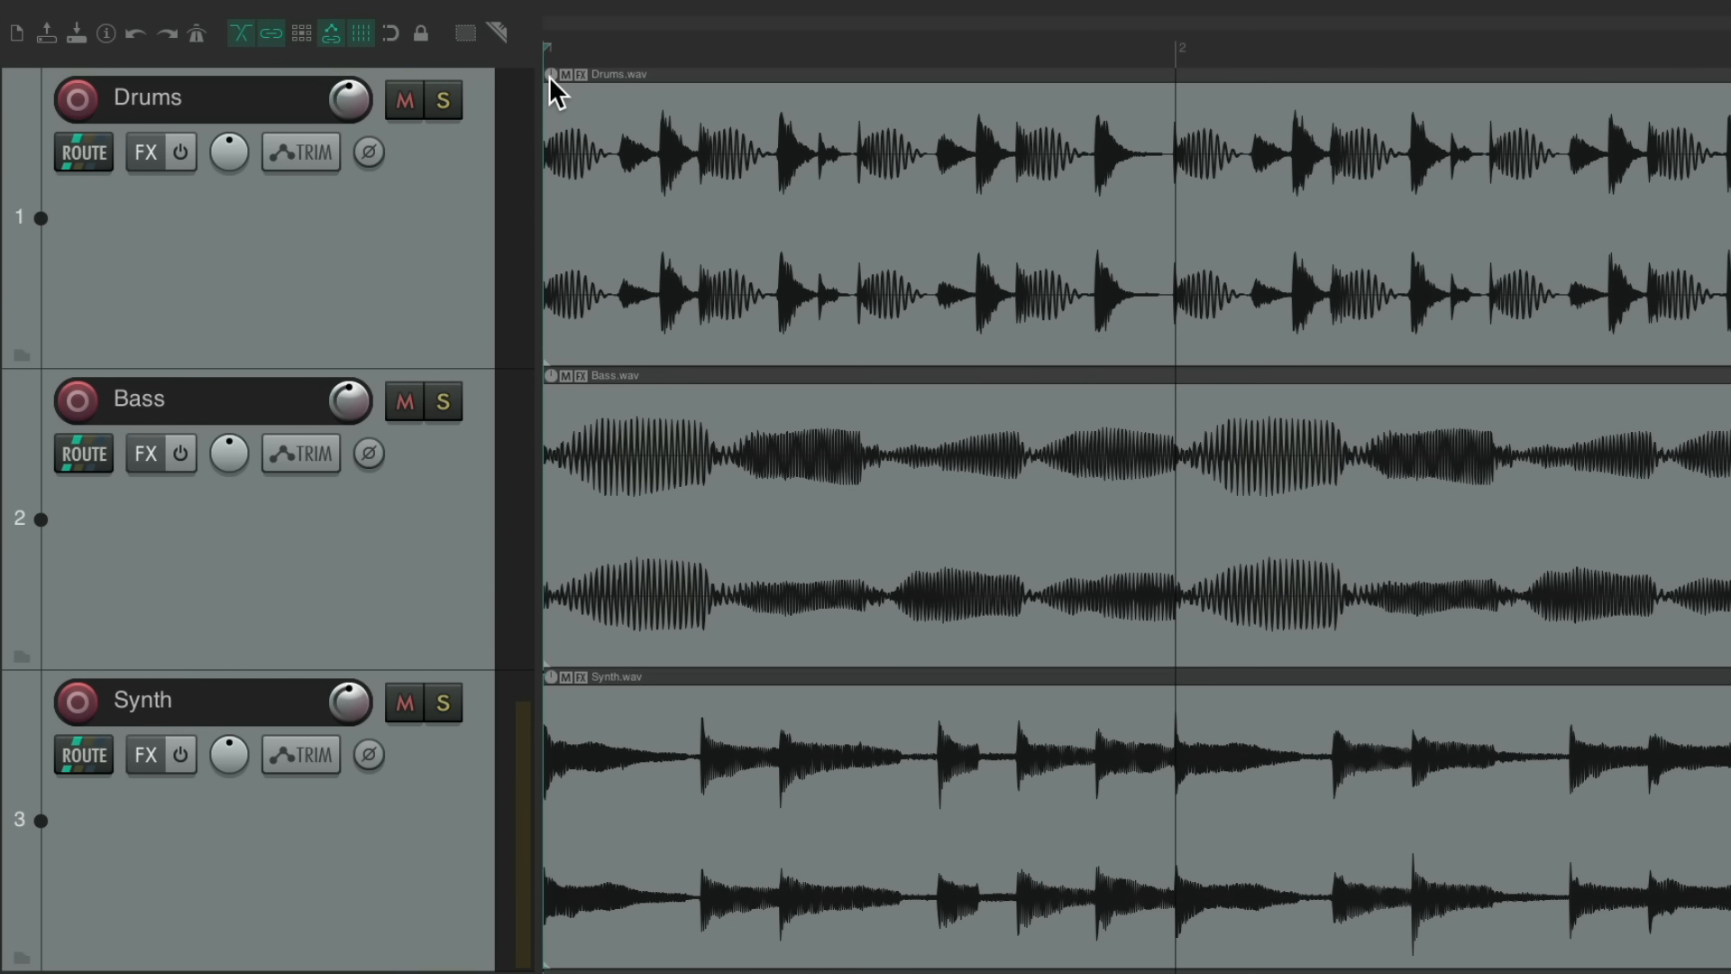
# - Show and hide the Drums track's volume envelope, and do the same with its pan envelope
pyautogui.click(419, 249)
pyautogui.press('v')
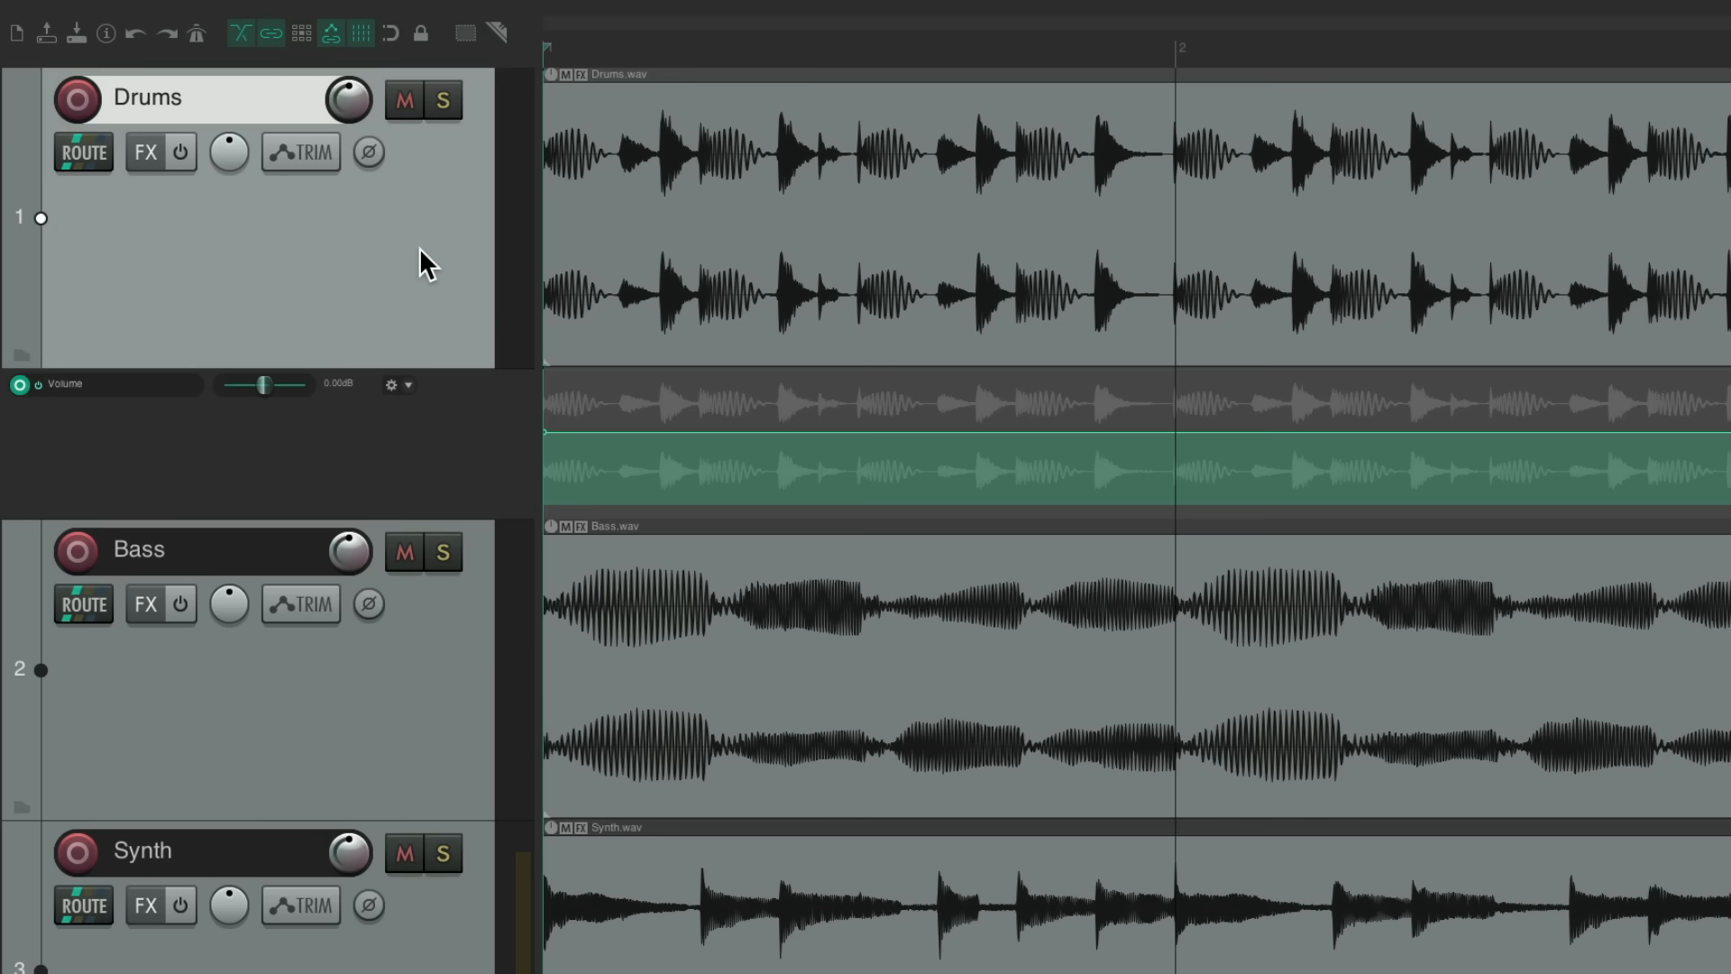
pyautogui.moveTo(602, 433); pyautogui.dragTo(1382, 434)
pyautogui.press('v')
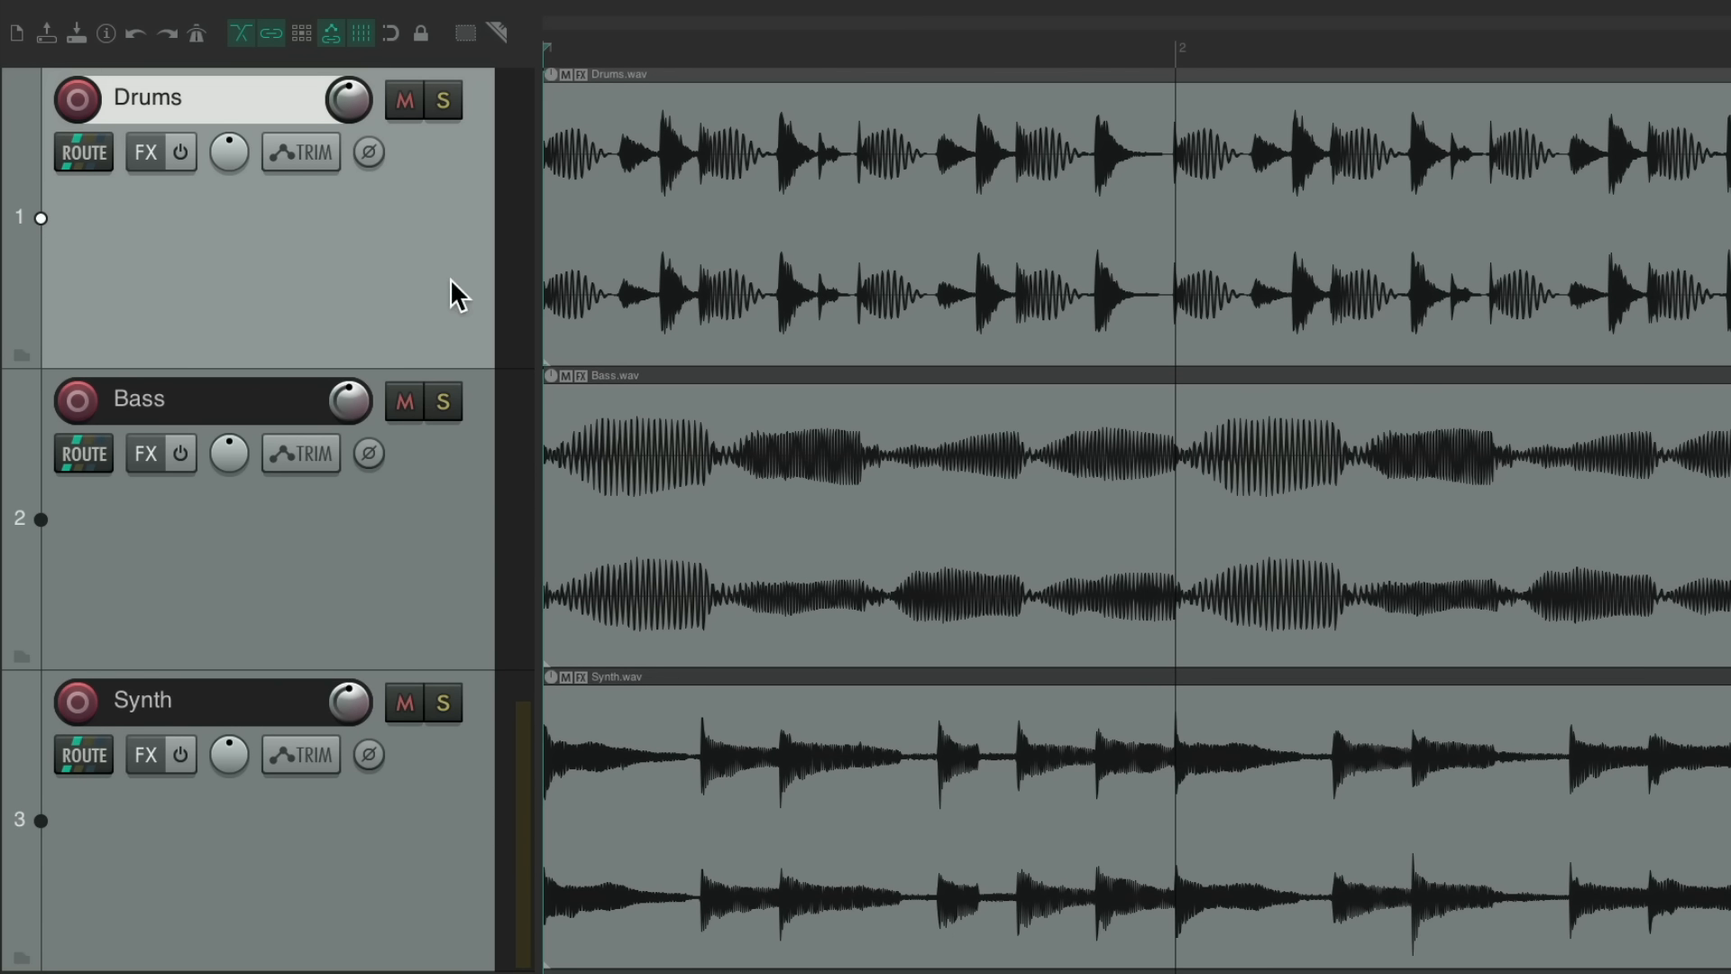
pyautogui.press('p')
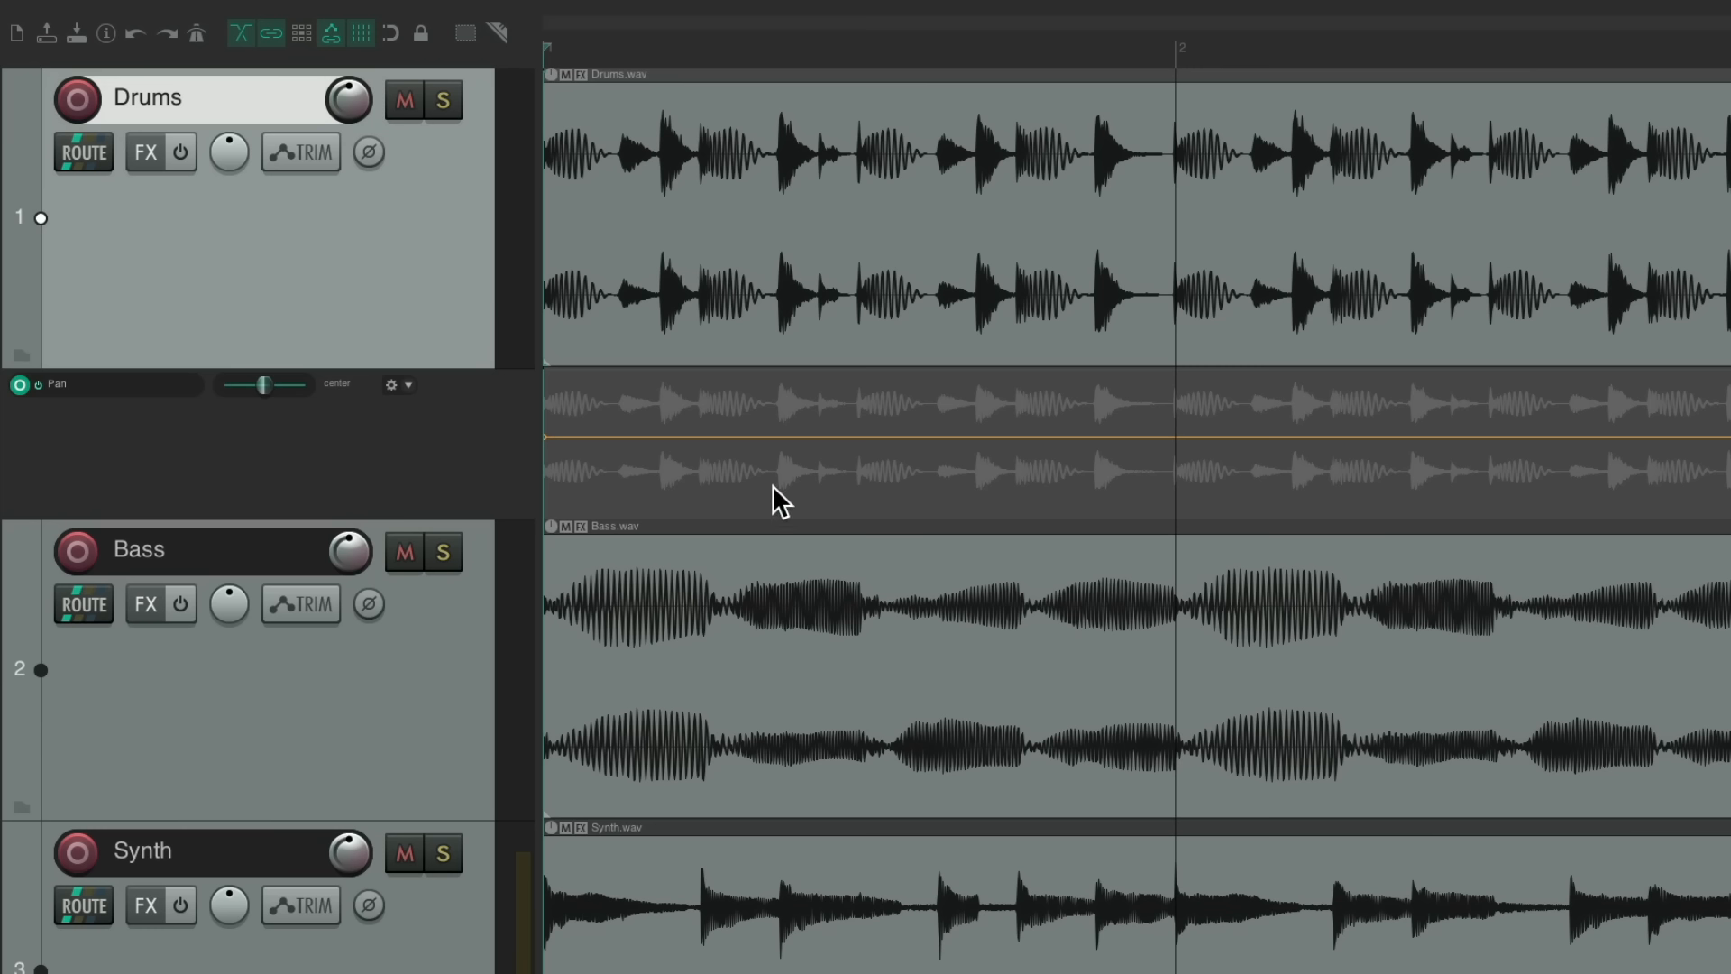
pyautogui.press('p')
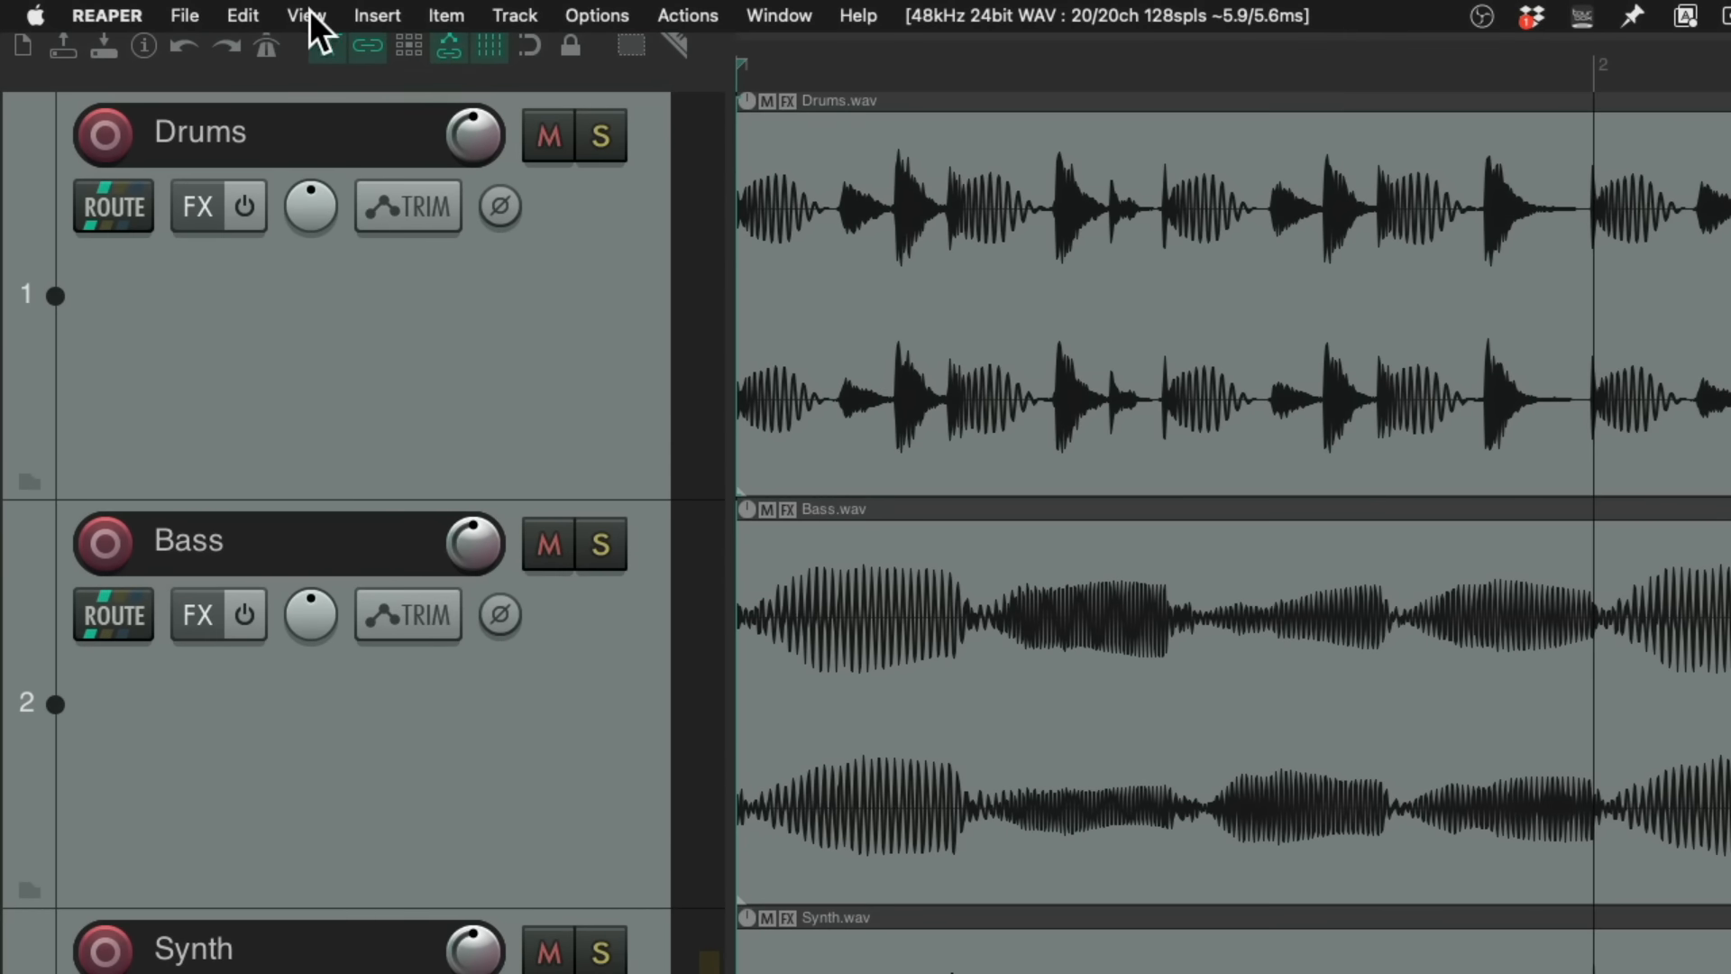
# - Open the mixer, mute the Bass and Synth tracks in it, and start playback with only the Drums audible
pyautogui.click(307, 15)
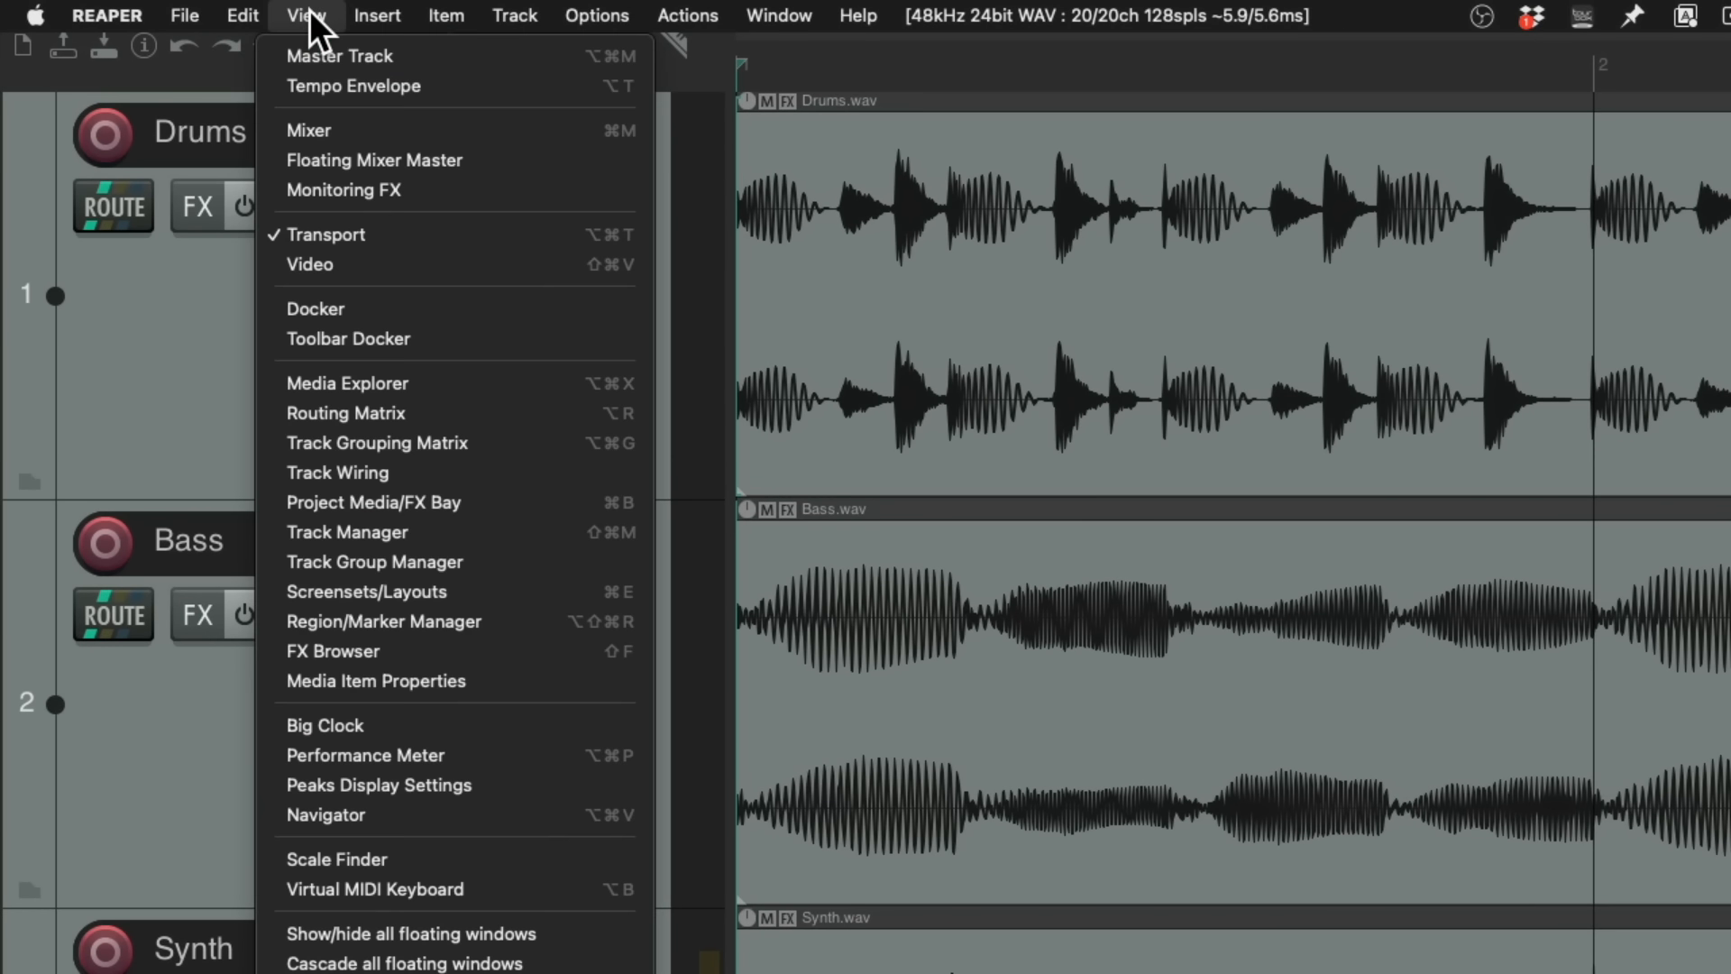
pyautogui.click(293, 131)
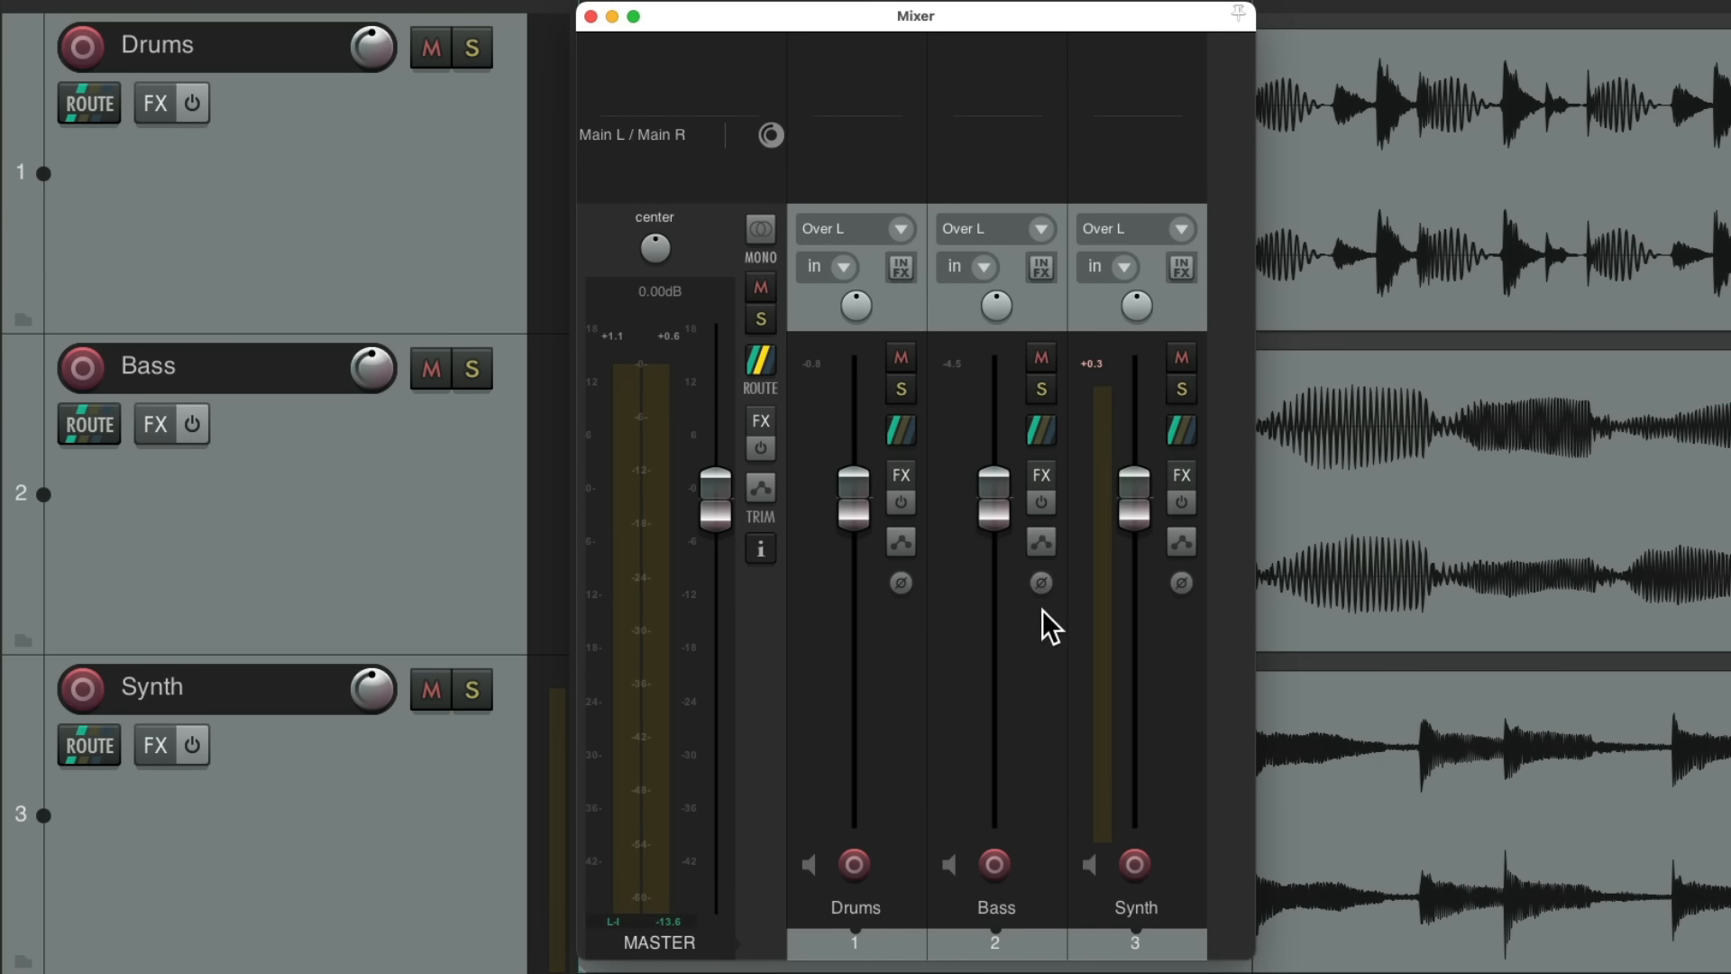
pyautogui.click(1039, 358)
pyautogui.click(1182, 358)
pyautogui.press('space')
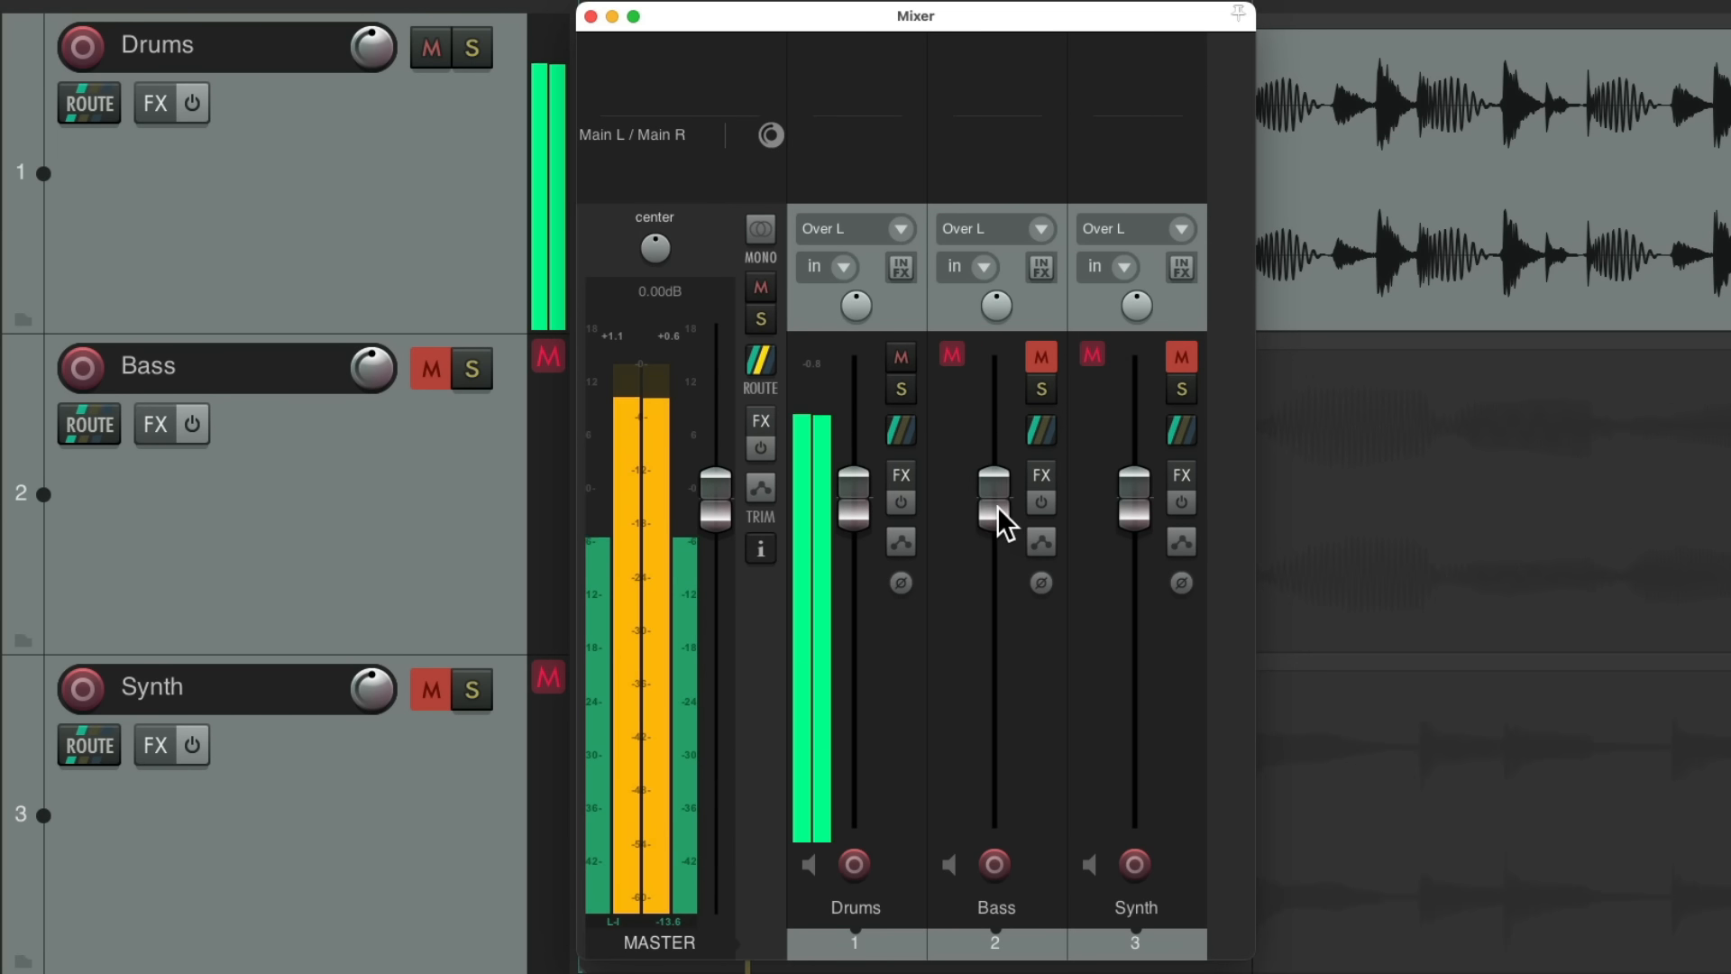
# - Unmute Bass and Synth during playback and lower the volume of both slightly, panning Synth a little to the right
pyautogui.moveTo(995, 507); pyautogui.dragTo(997, 527)
pyautogui.click(1038, 359)
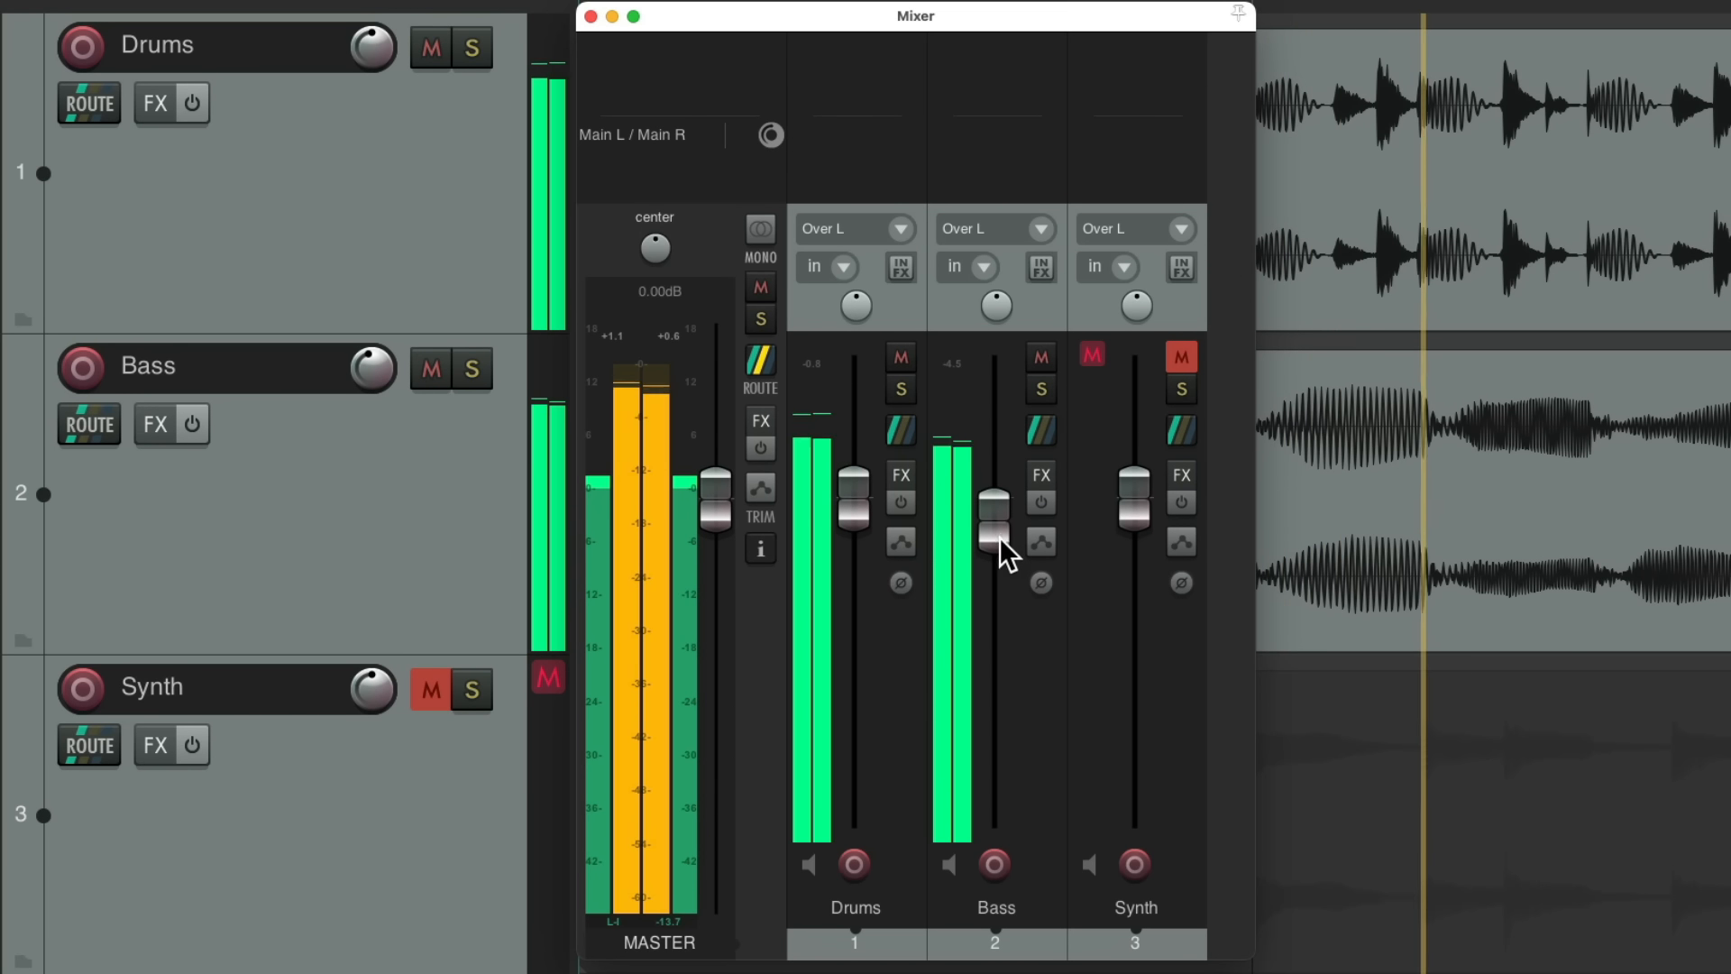
pyautogui.click(1182, 358)
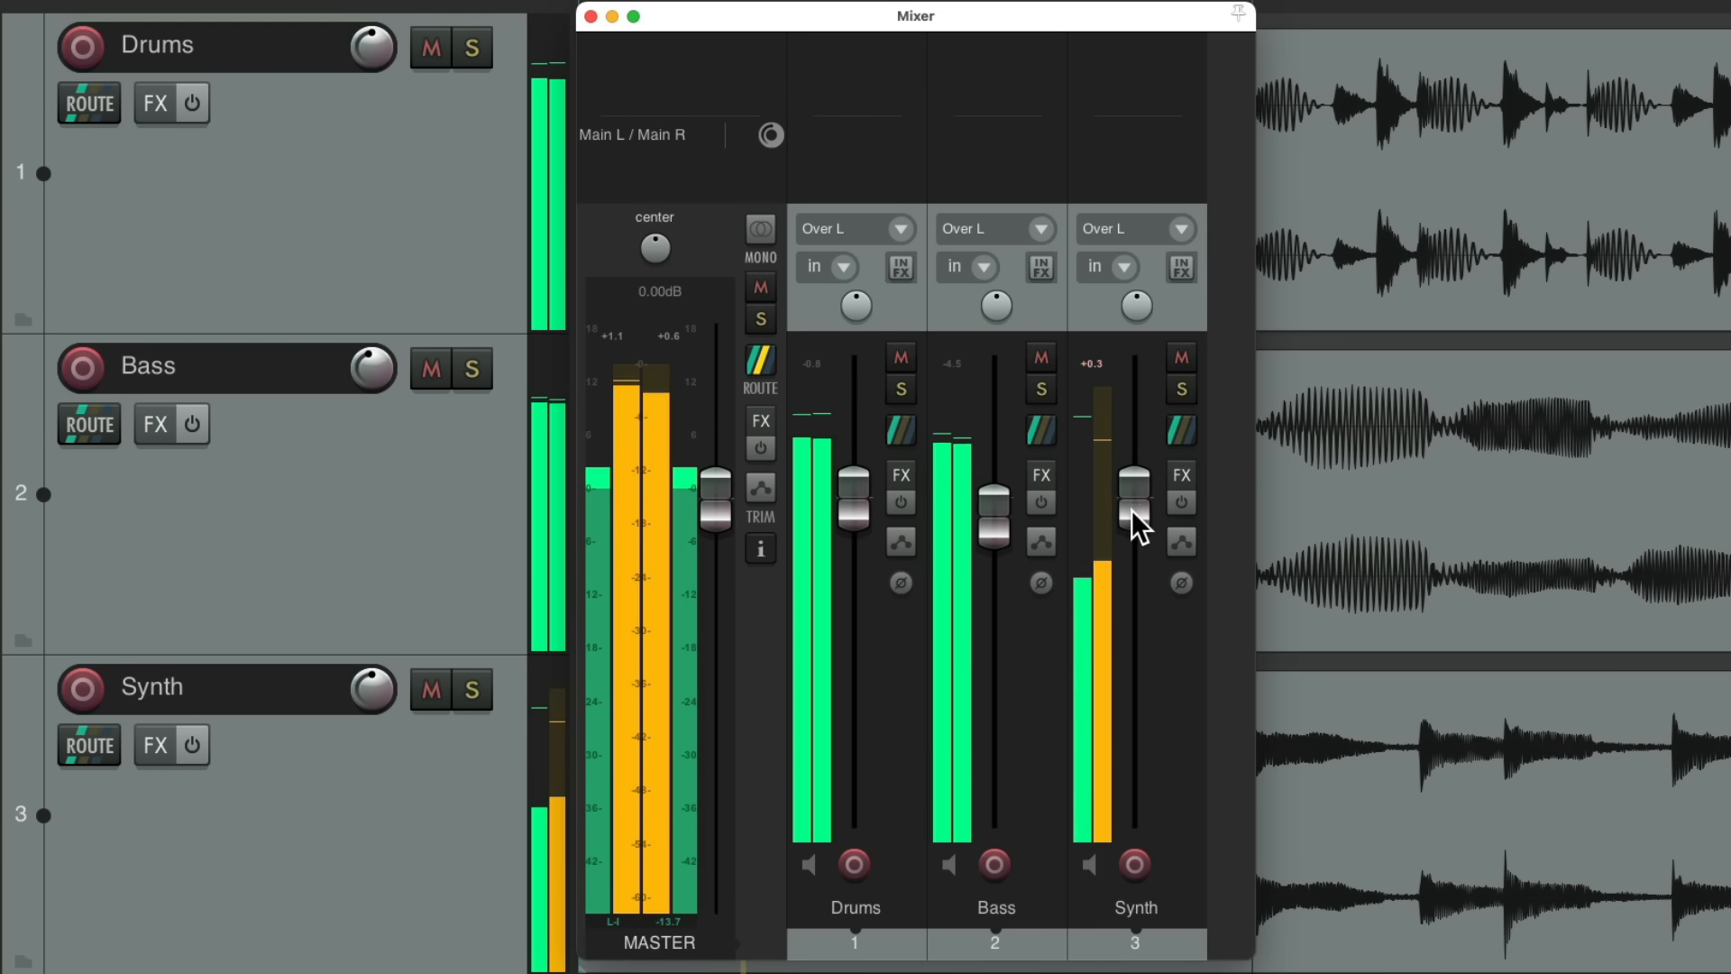
pyautogui.moveTo(1132, 511); pyautogui.dragTo(1128, 543)
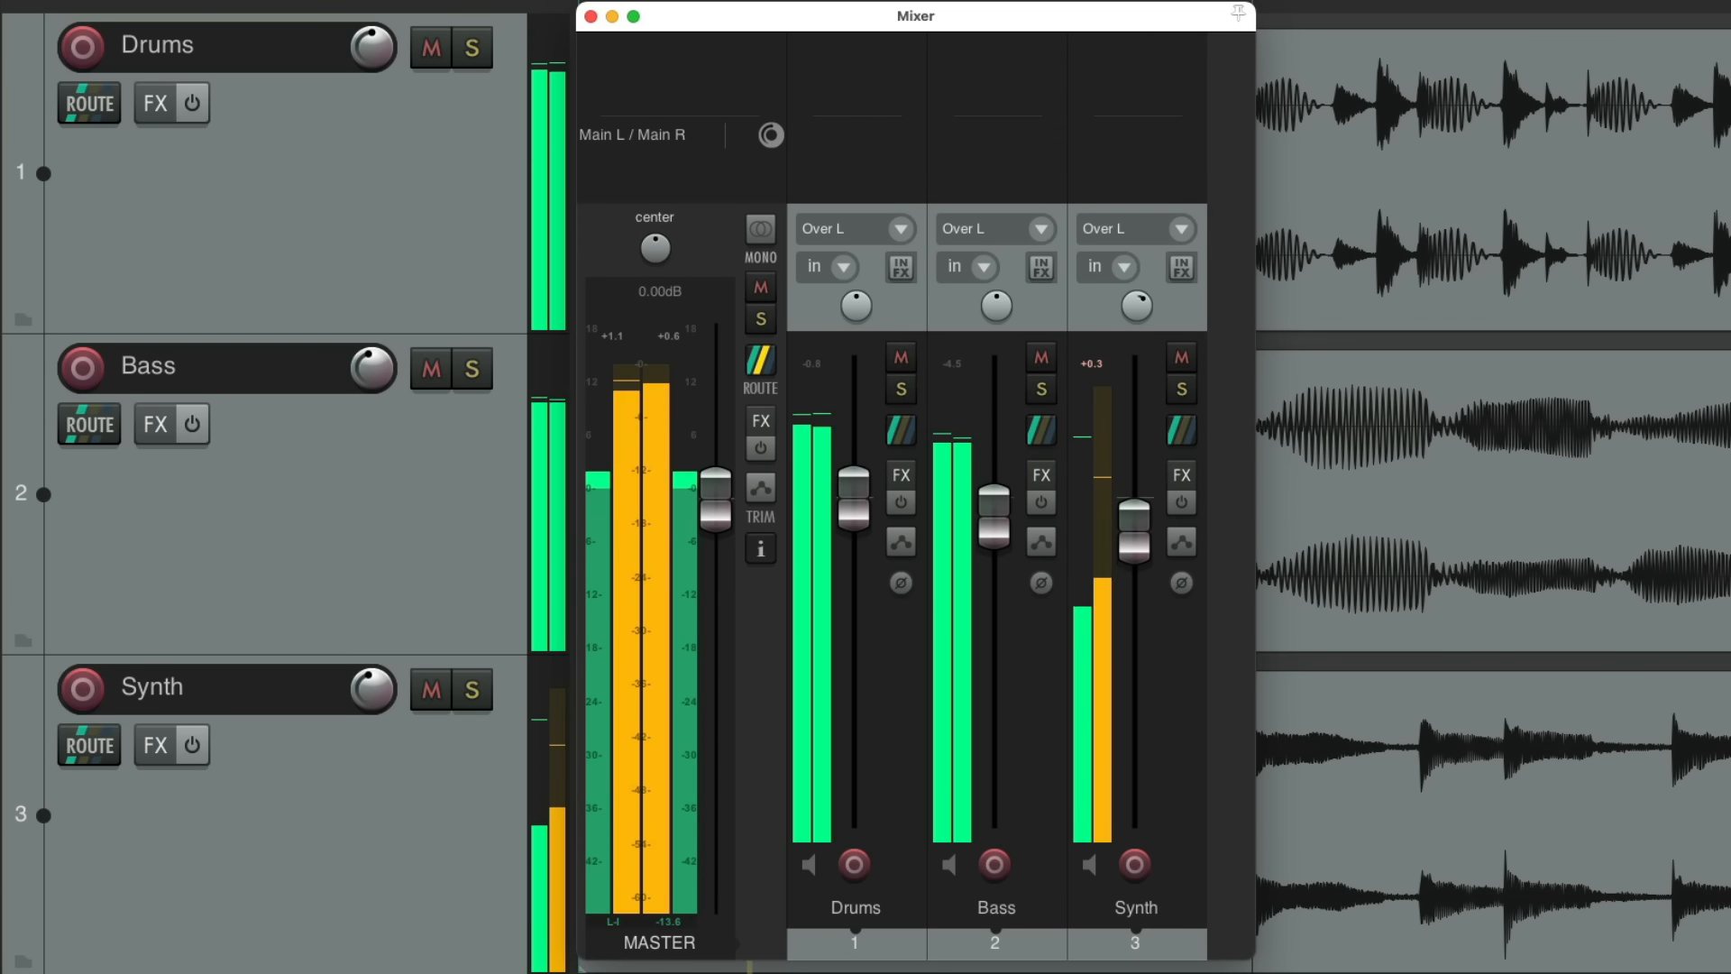
pyautogui.moveTo(1132, 526); pyautogui.dragTo(1129, 539)
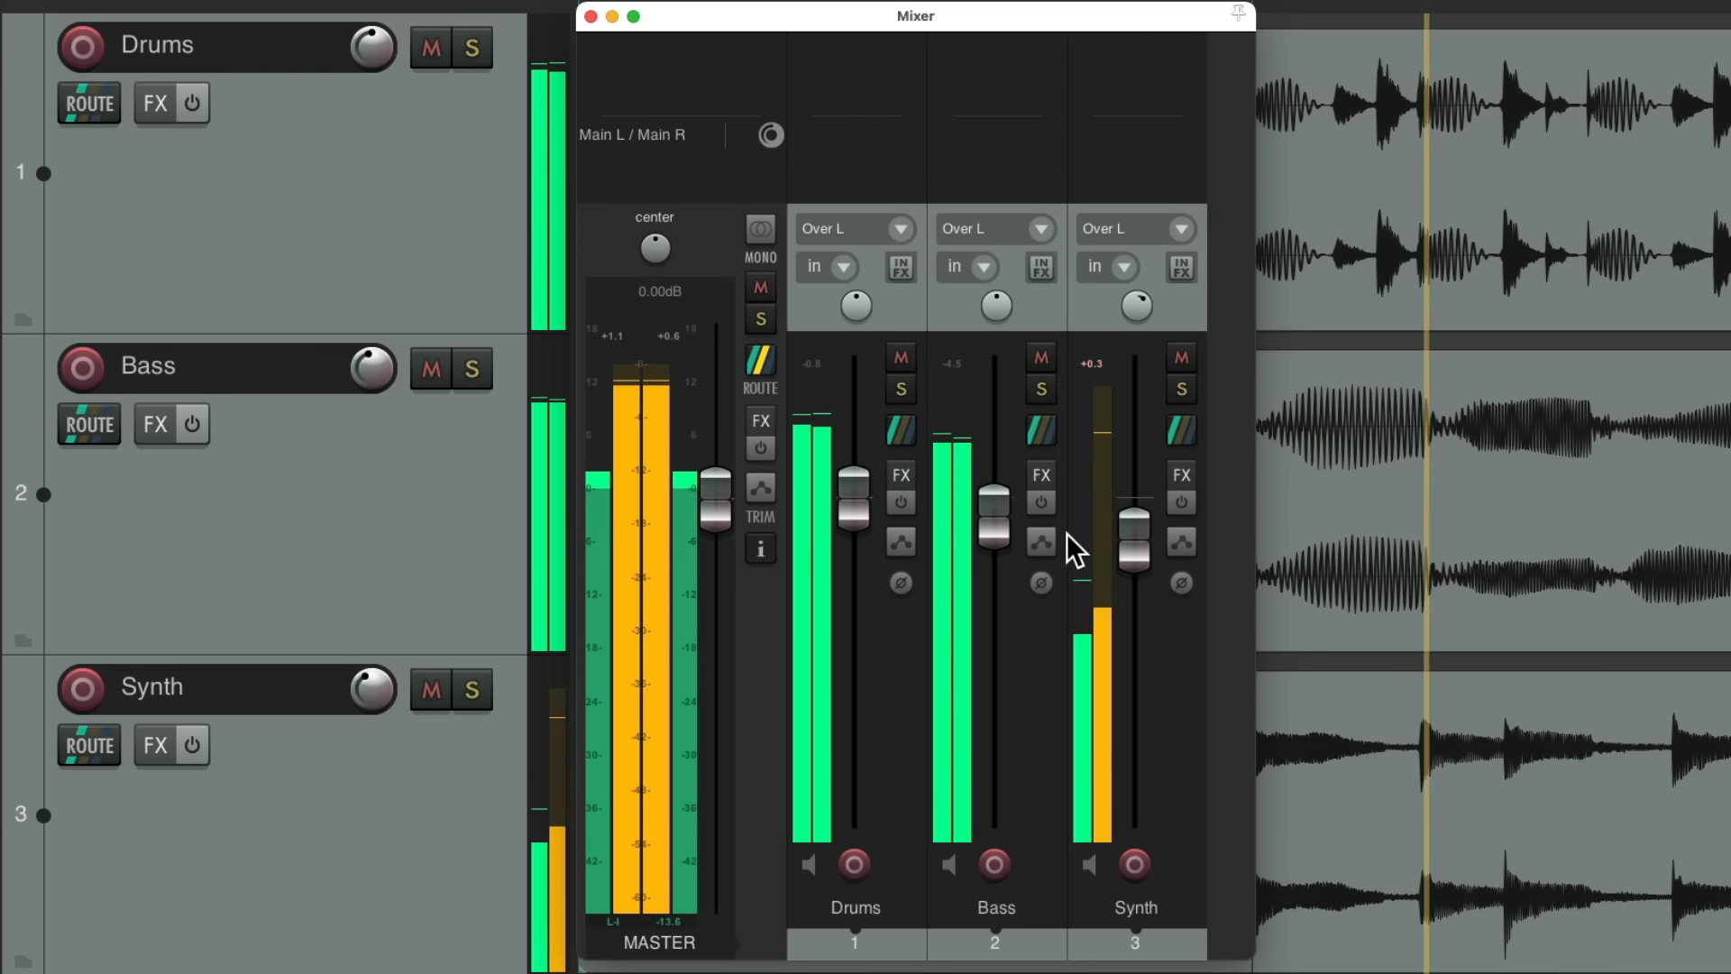
# - Fine-tune the Bass and Drums volumes during playback, stop, and close the mixer
pyautogui.moveTo(1002, 537)
pyautogui.mouseDown()
pyautogui.moveTo(971, 723)
pyautogui.moveTo(984, 527)
pyautogui.mouseUp()
pyautogui.moveTo(857, 512); pyautogui.dragTo(851, 511)
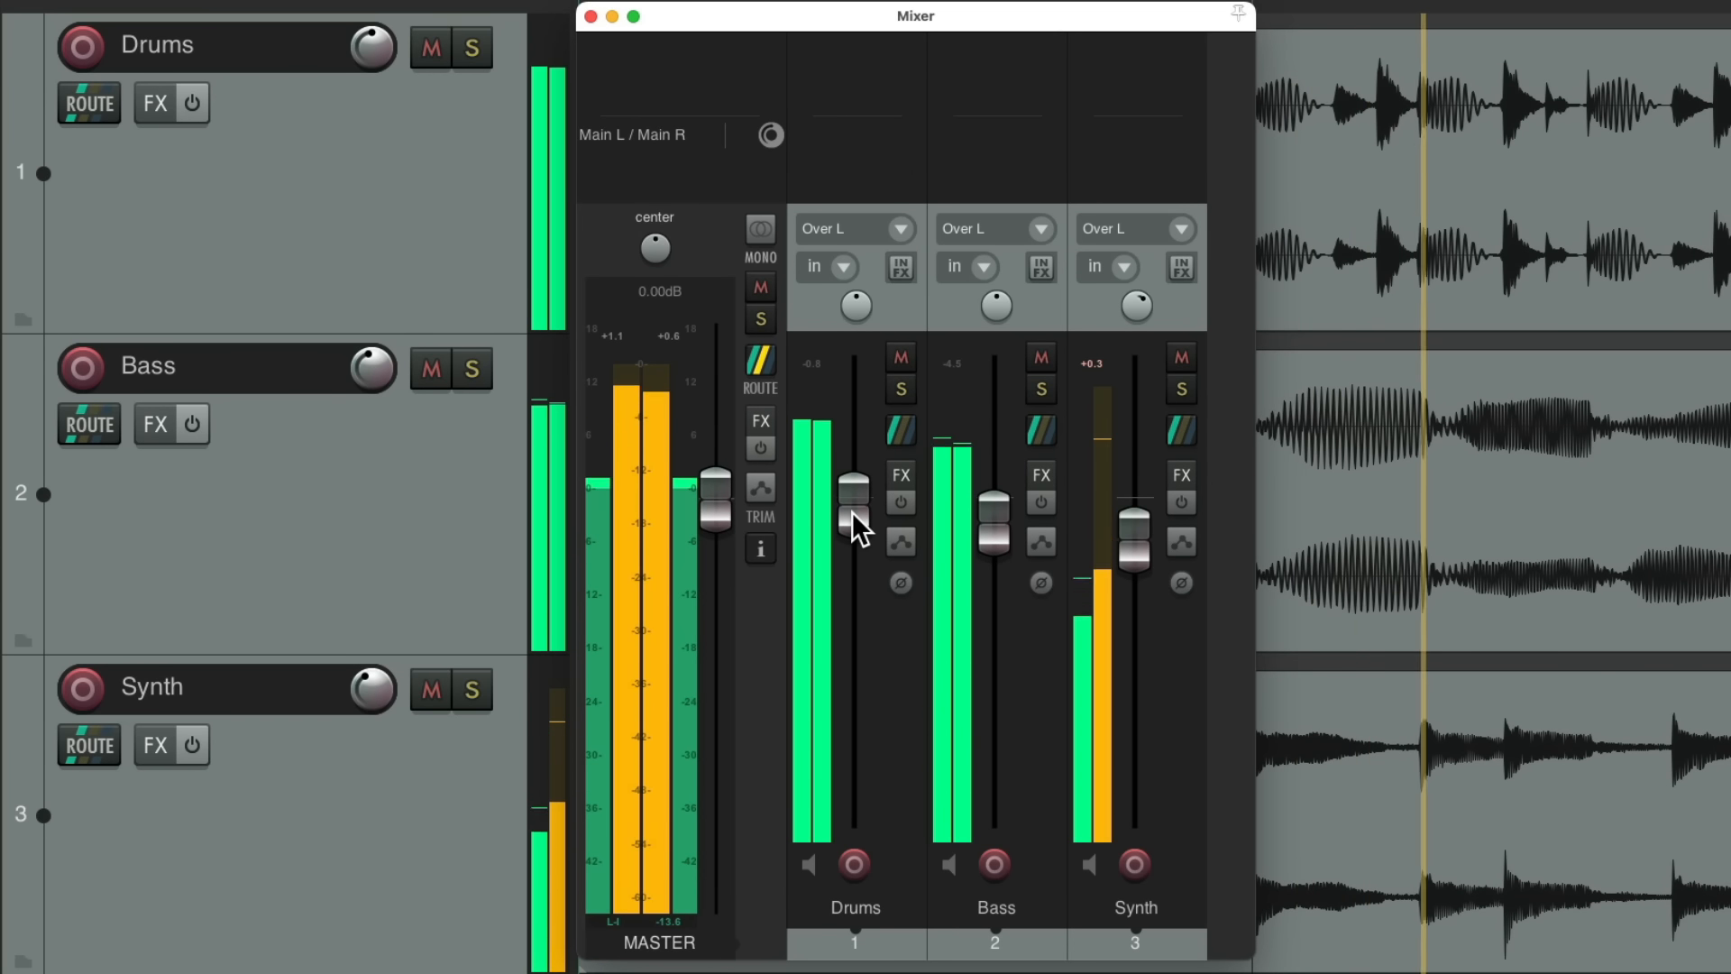
pyautogui.press('space')
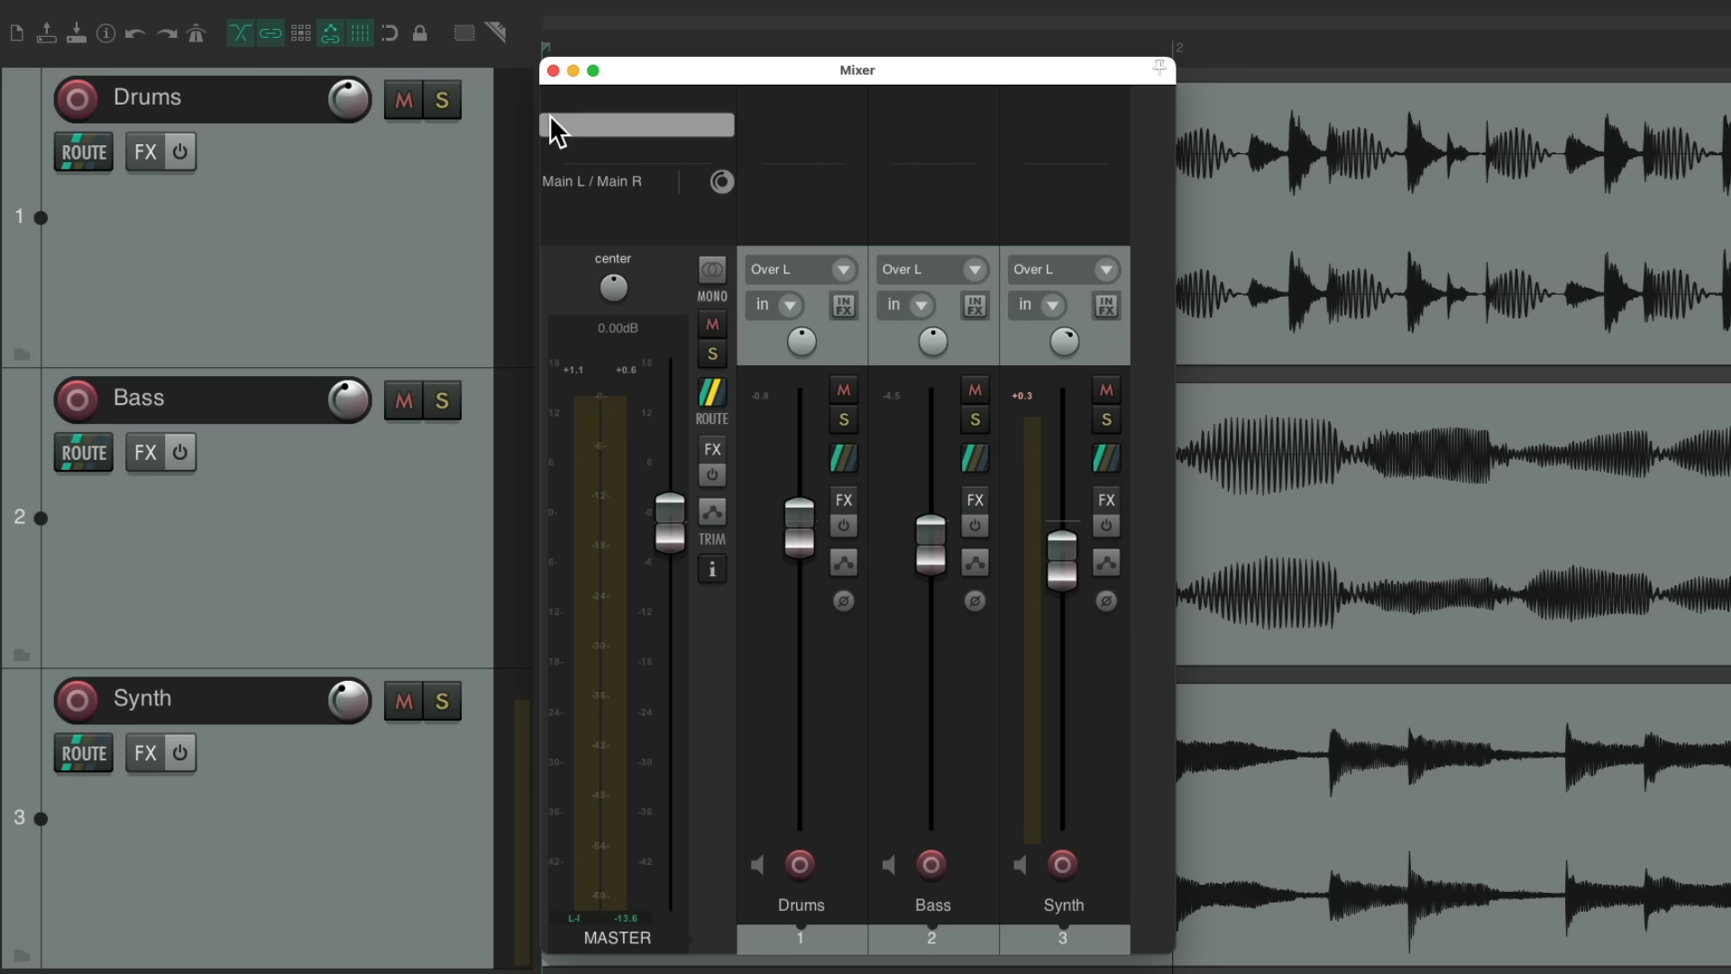
pyautogui.click(553, 70)
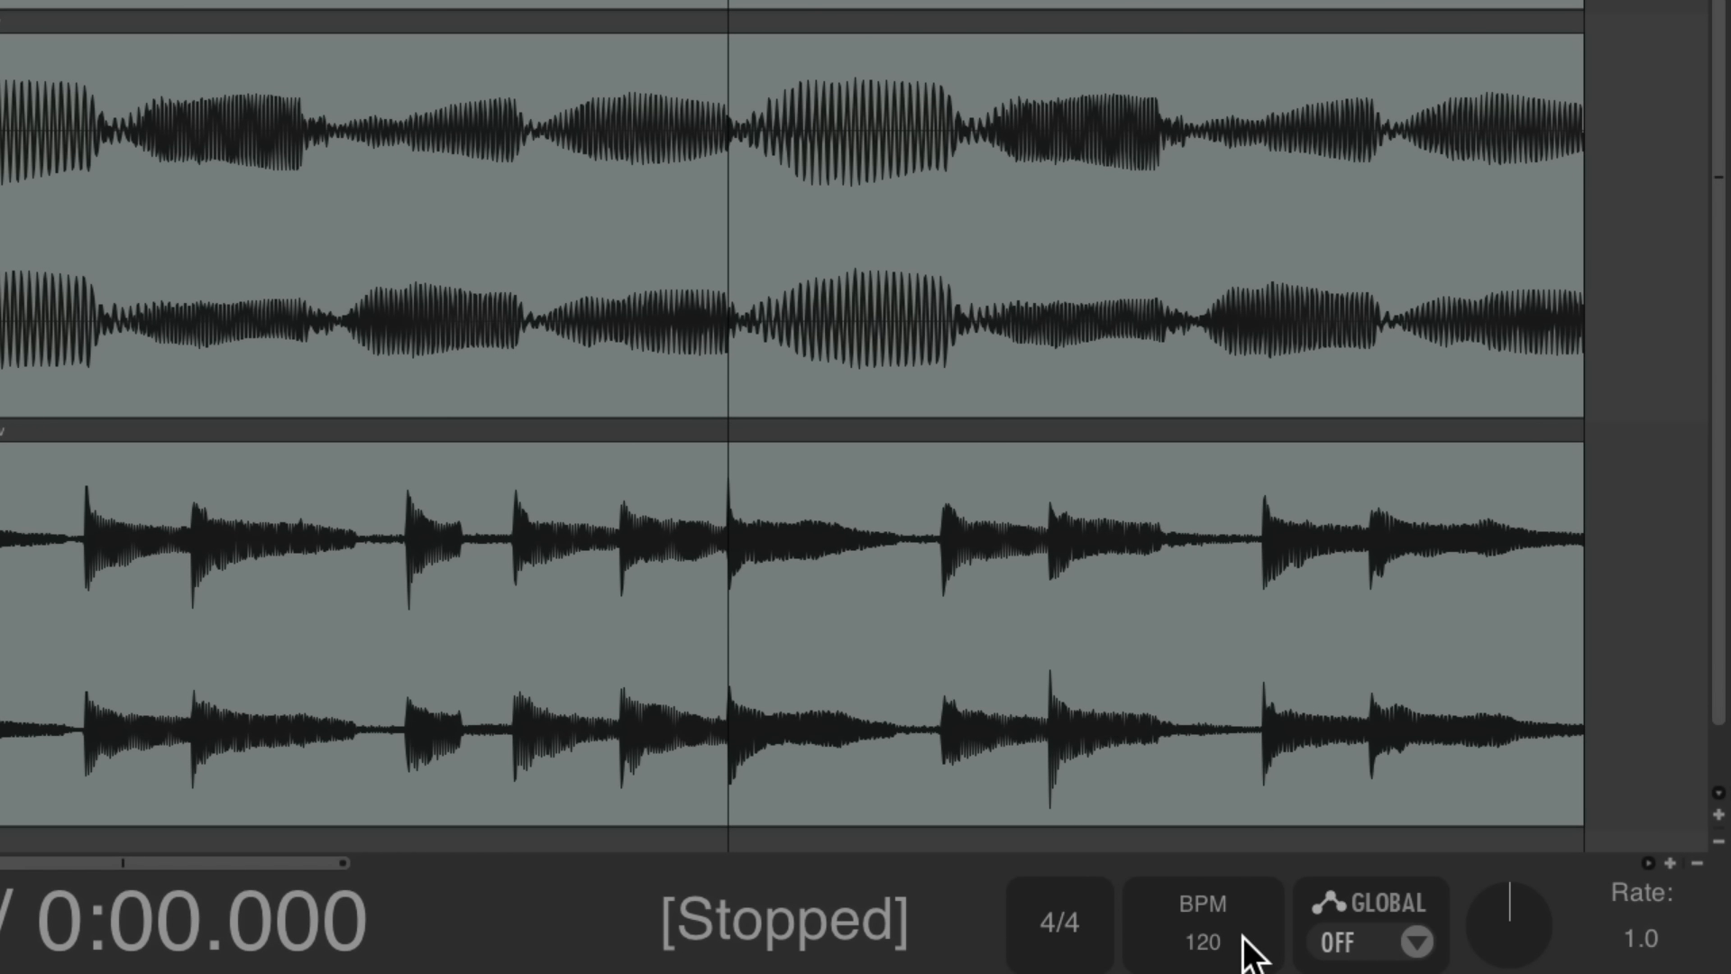
# - Set the project tempo to 130 BPM and play the loops briefly
pyautogui.doubleClick(1243, 938)
pyautogui.write('13')
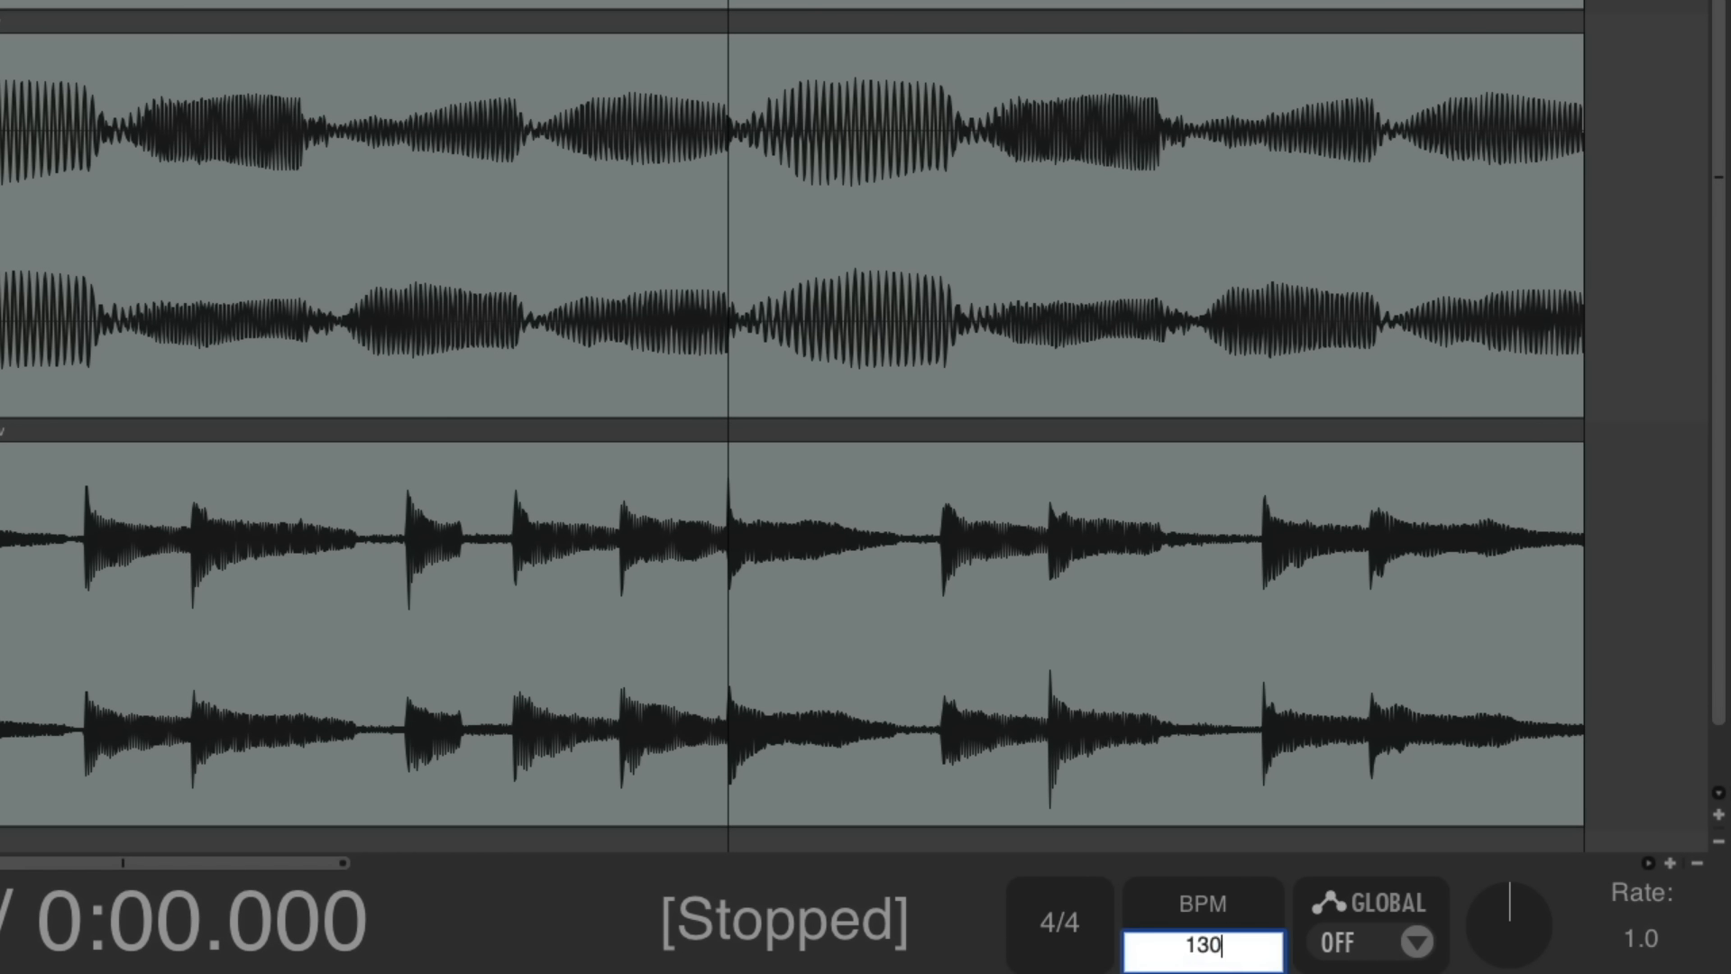
pyautogui.press('Return')
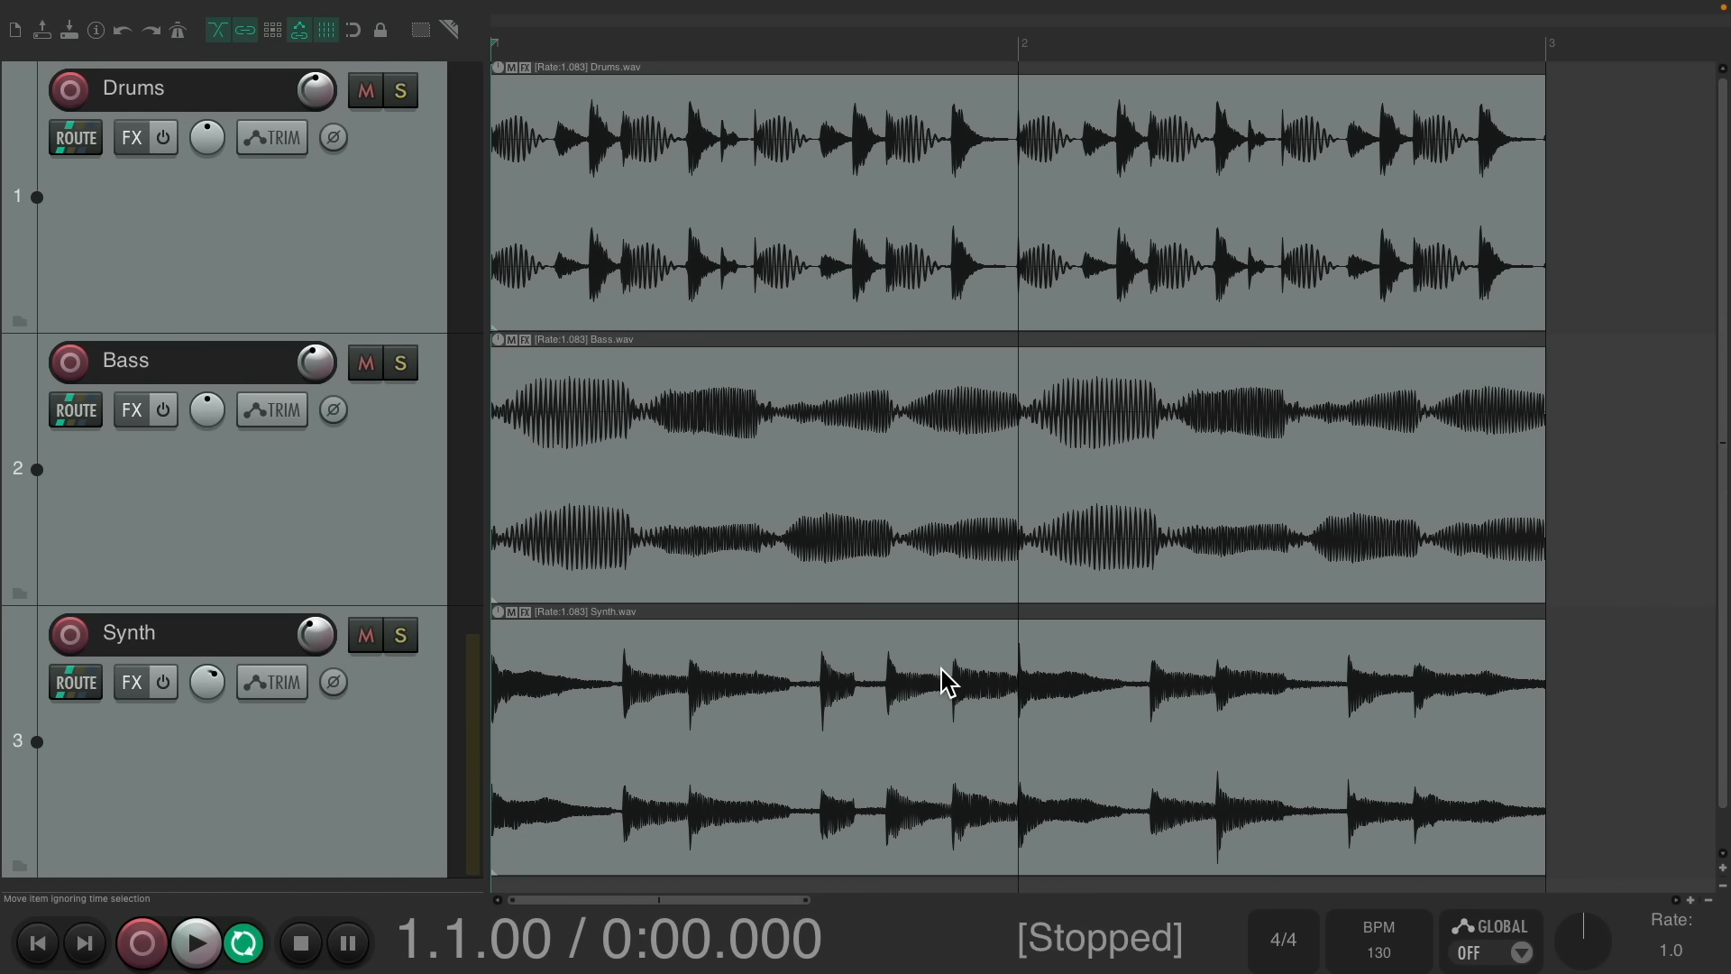
pyautogui.press('space')
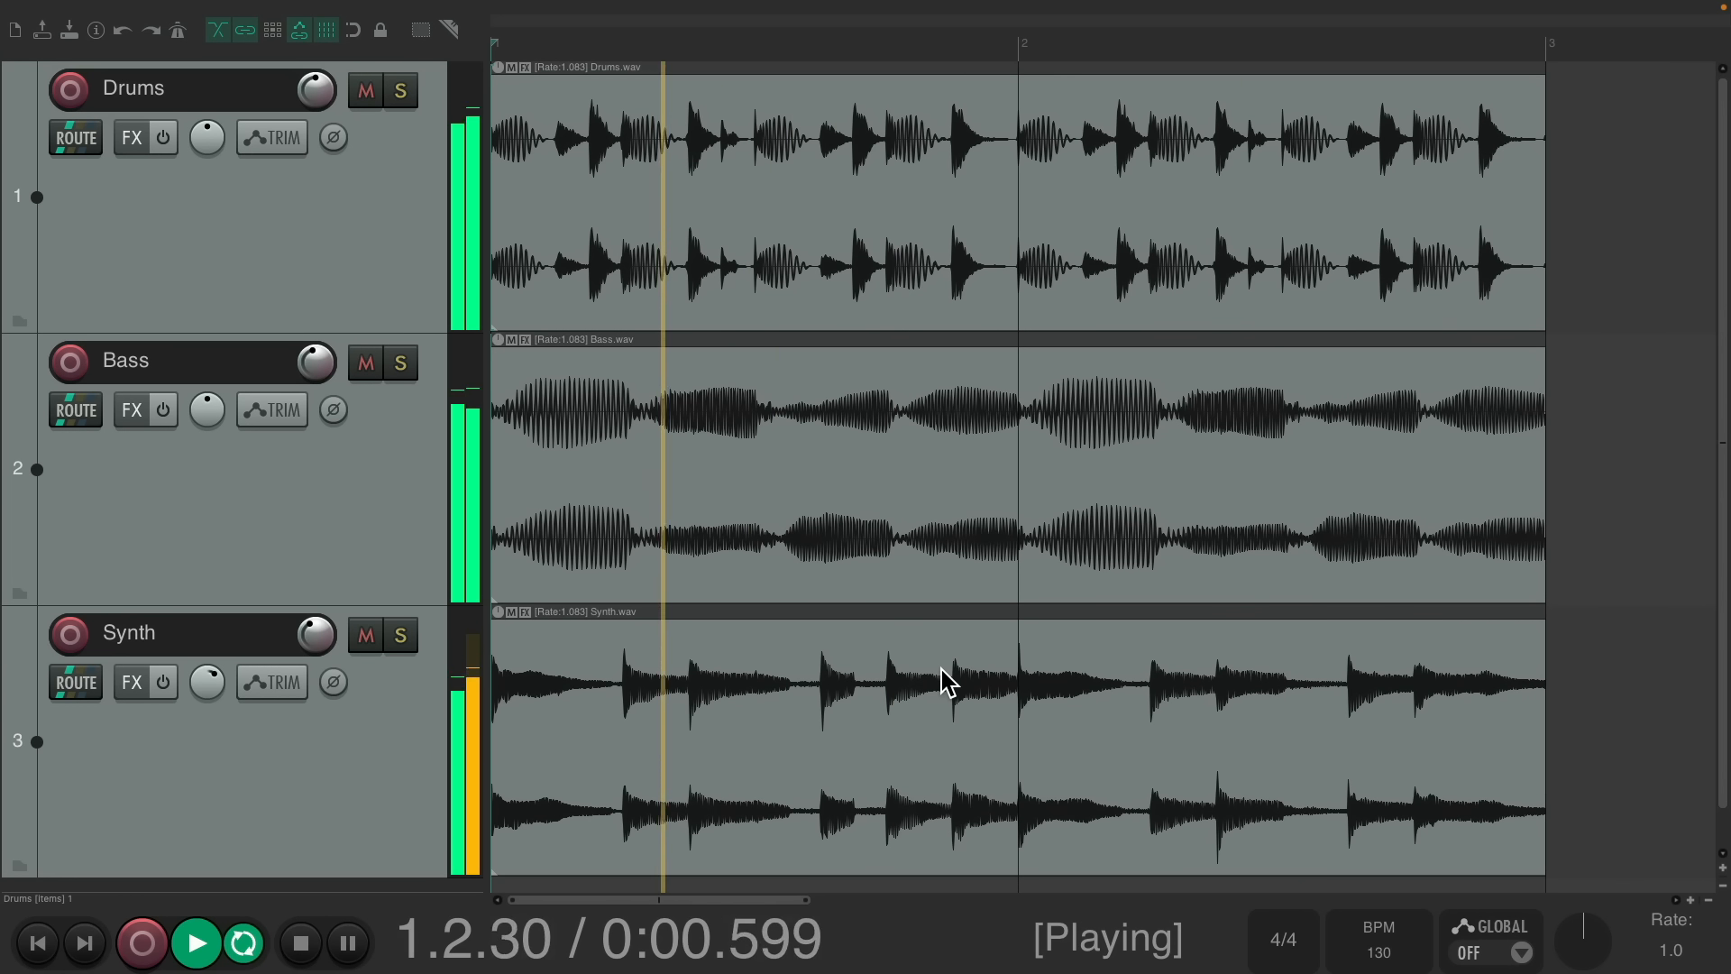
pyautogui.press('space')
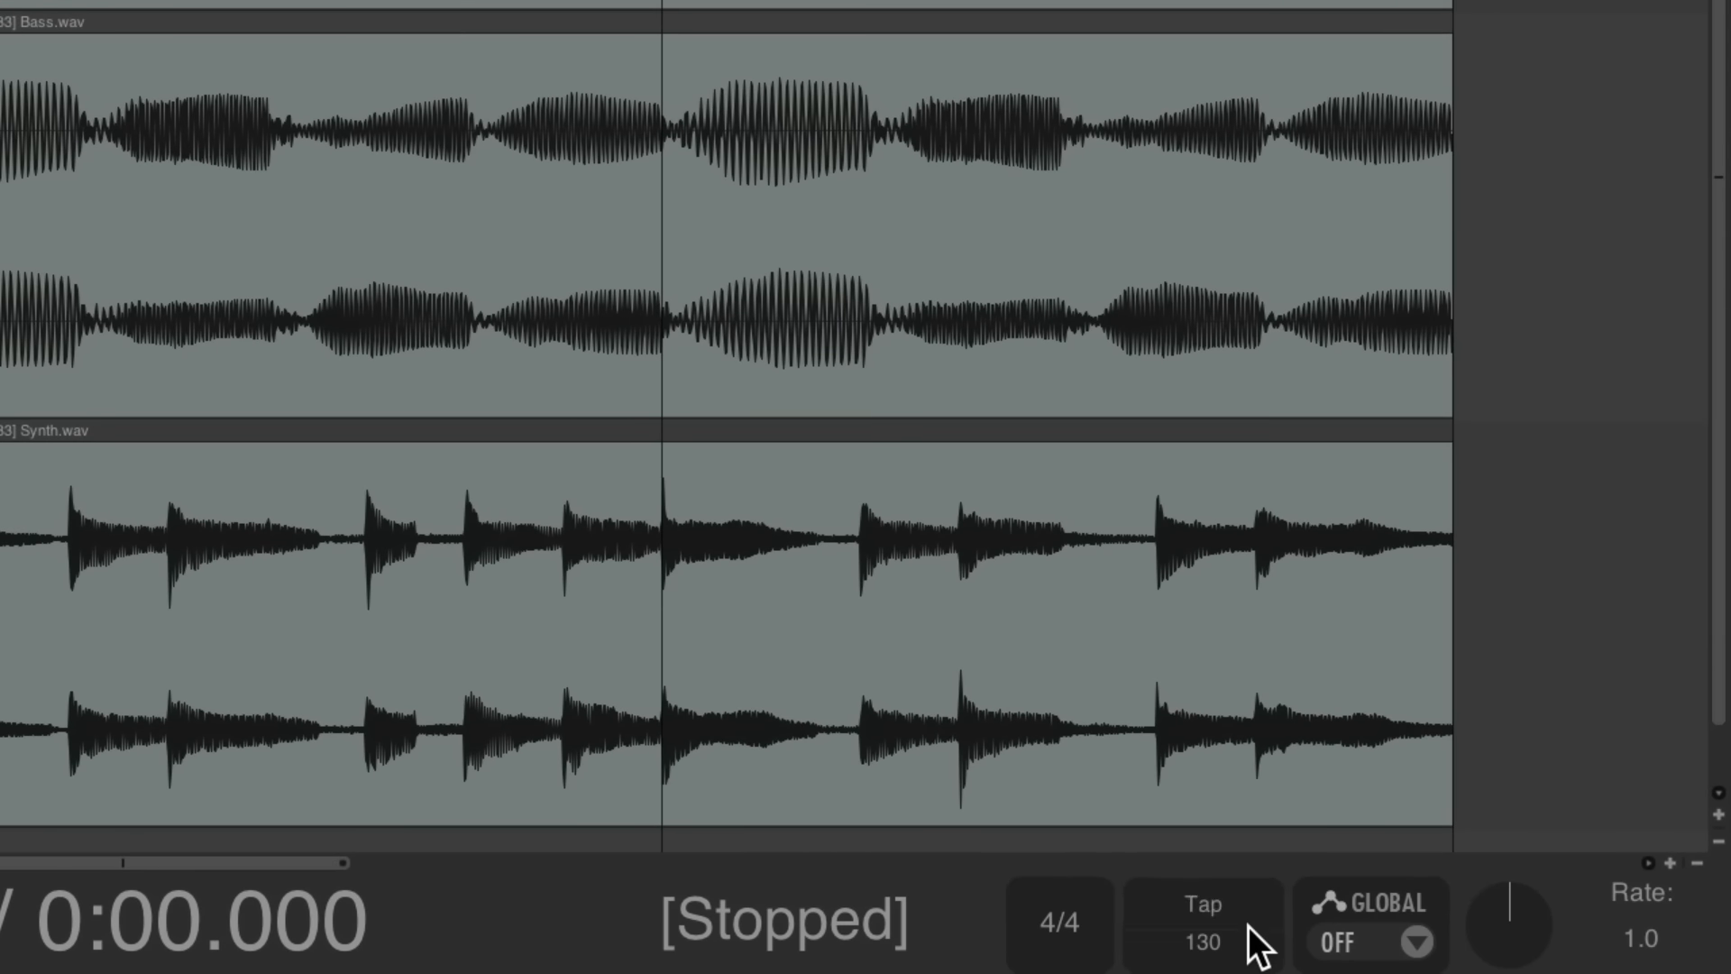
# - Set the project tempo to 110 BPM, play the loops, and undo the tempo changes
pyautogui.doubleClick(1248, 929)
pyautogui.write('11')
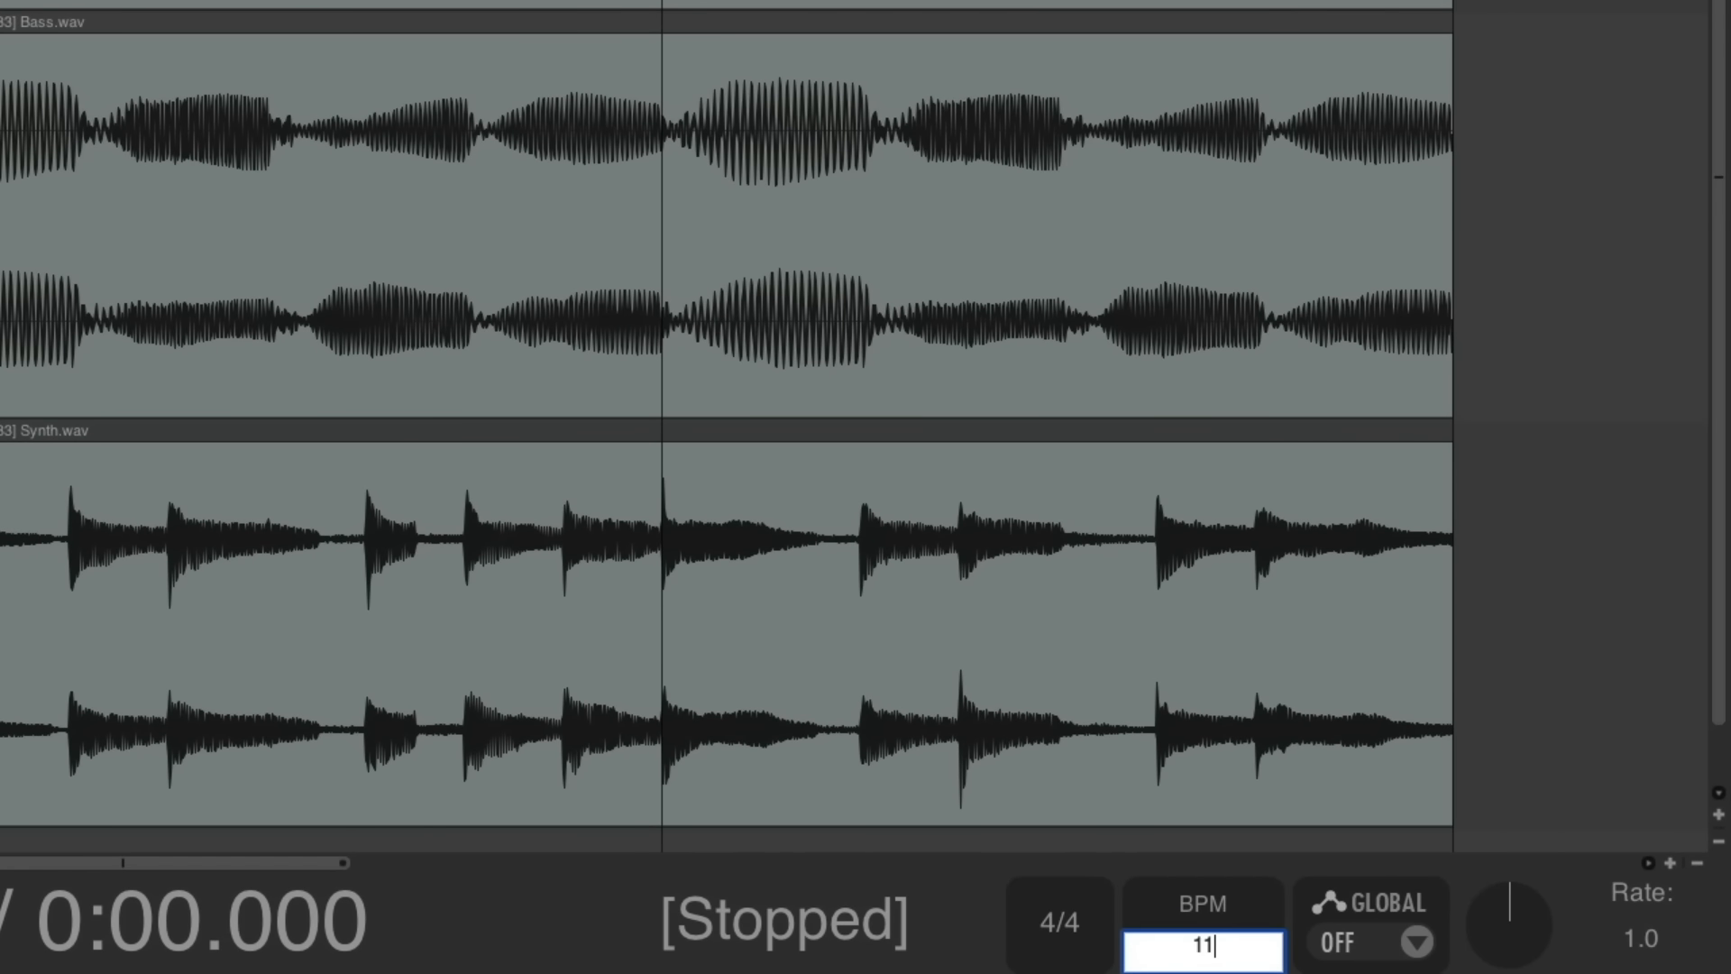
pyautogui.write('0')
pyautogui.press('Return')
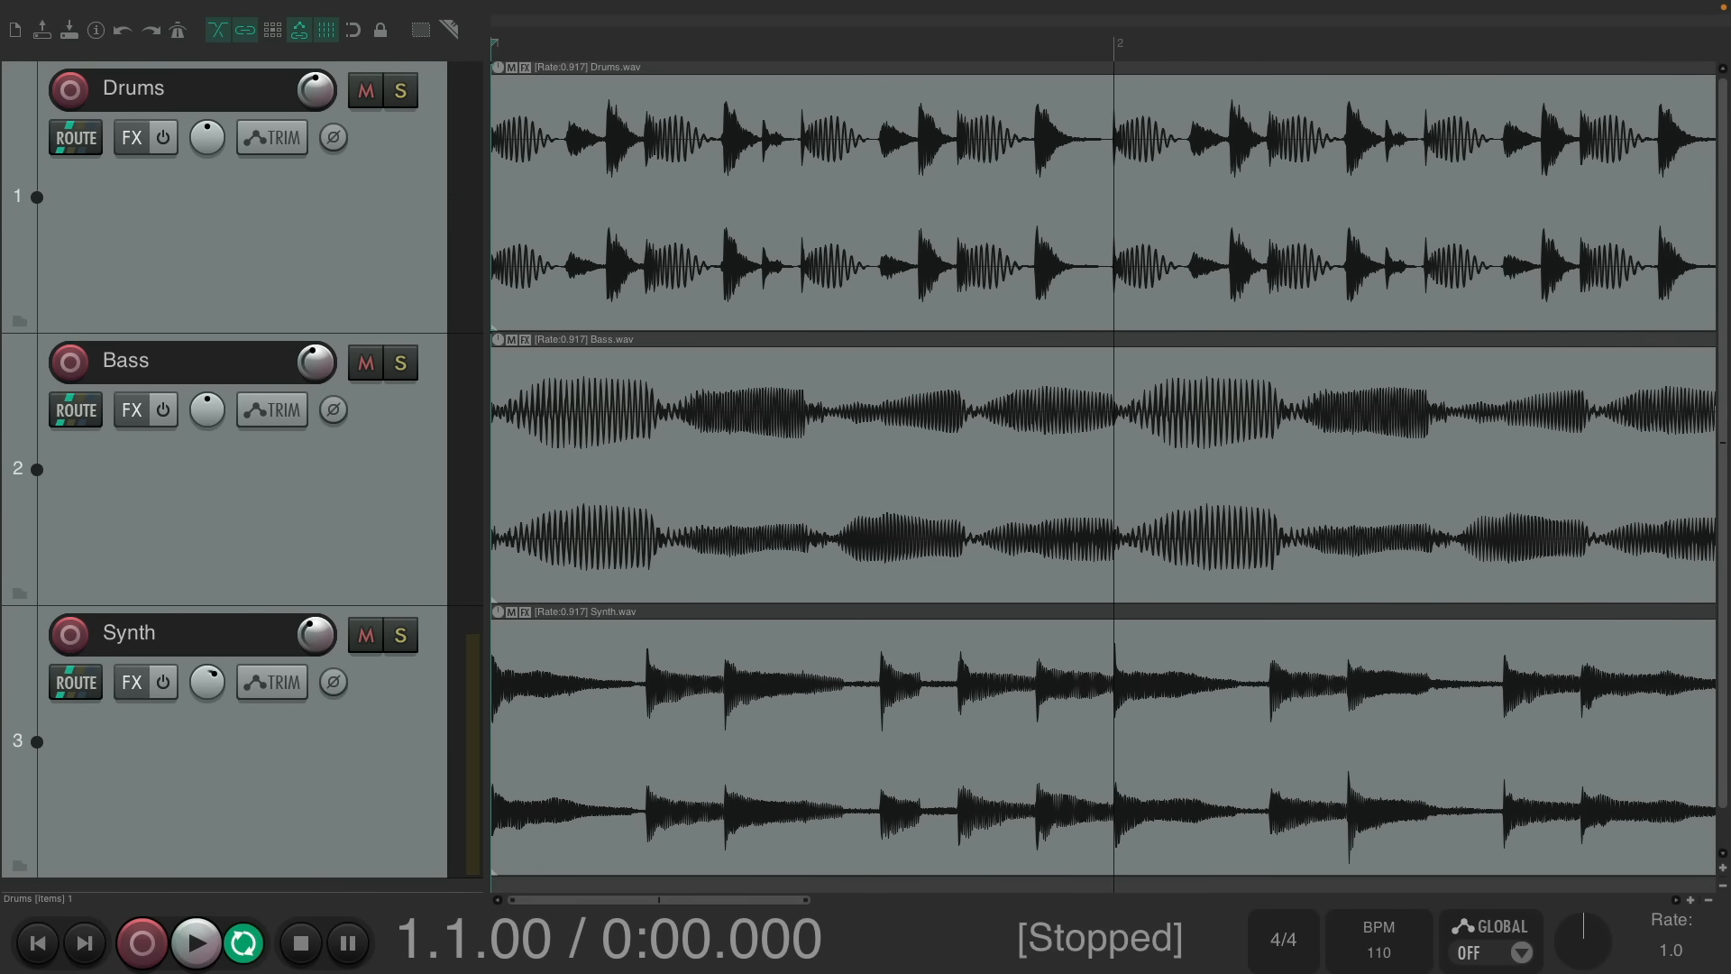
pyautogui.press('space')
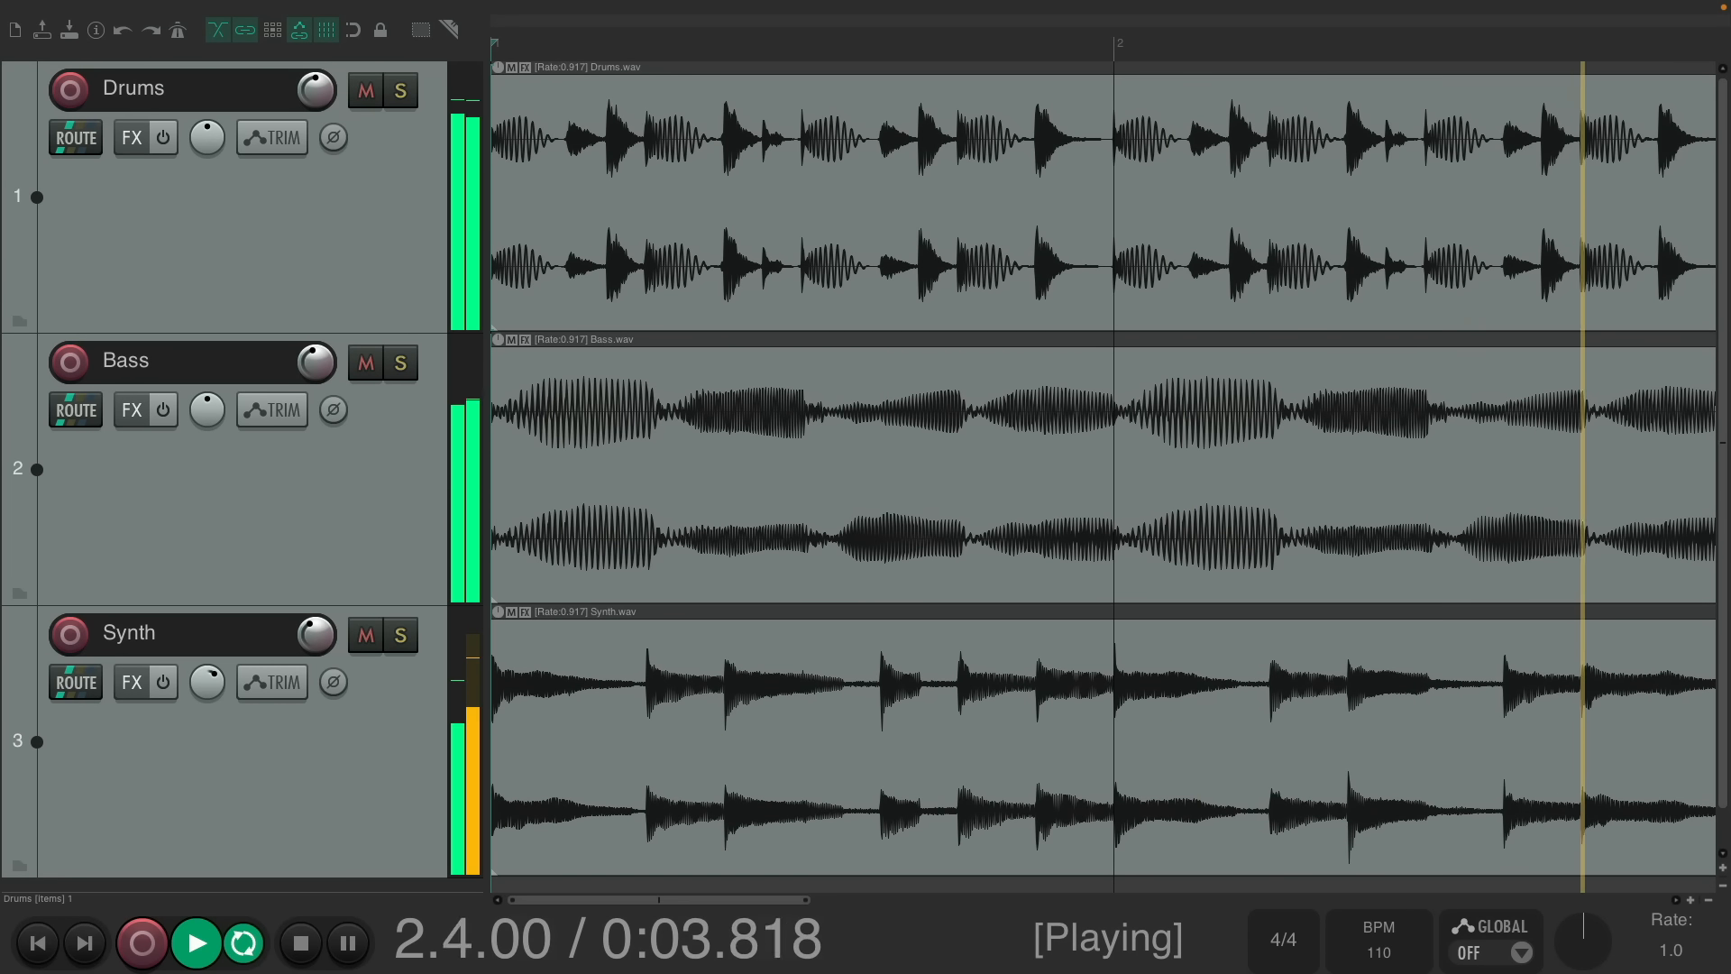
pyautogui.press('space')
pyautogui.press('super+z')
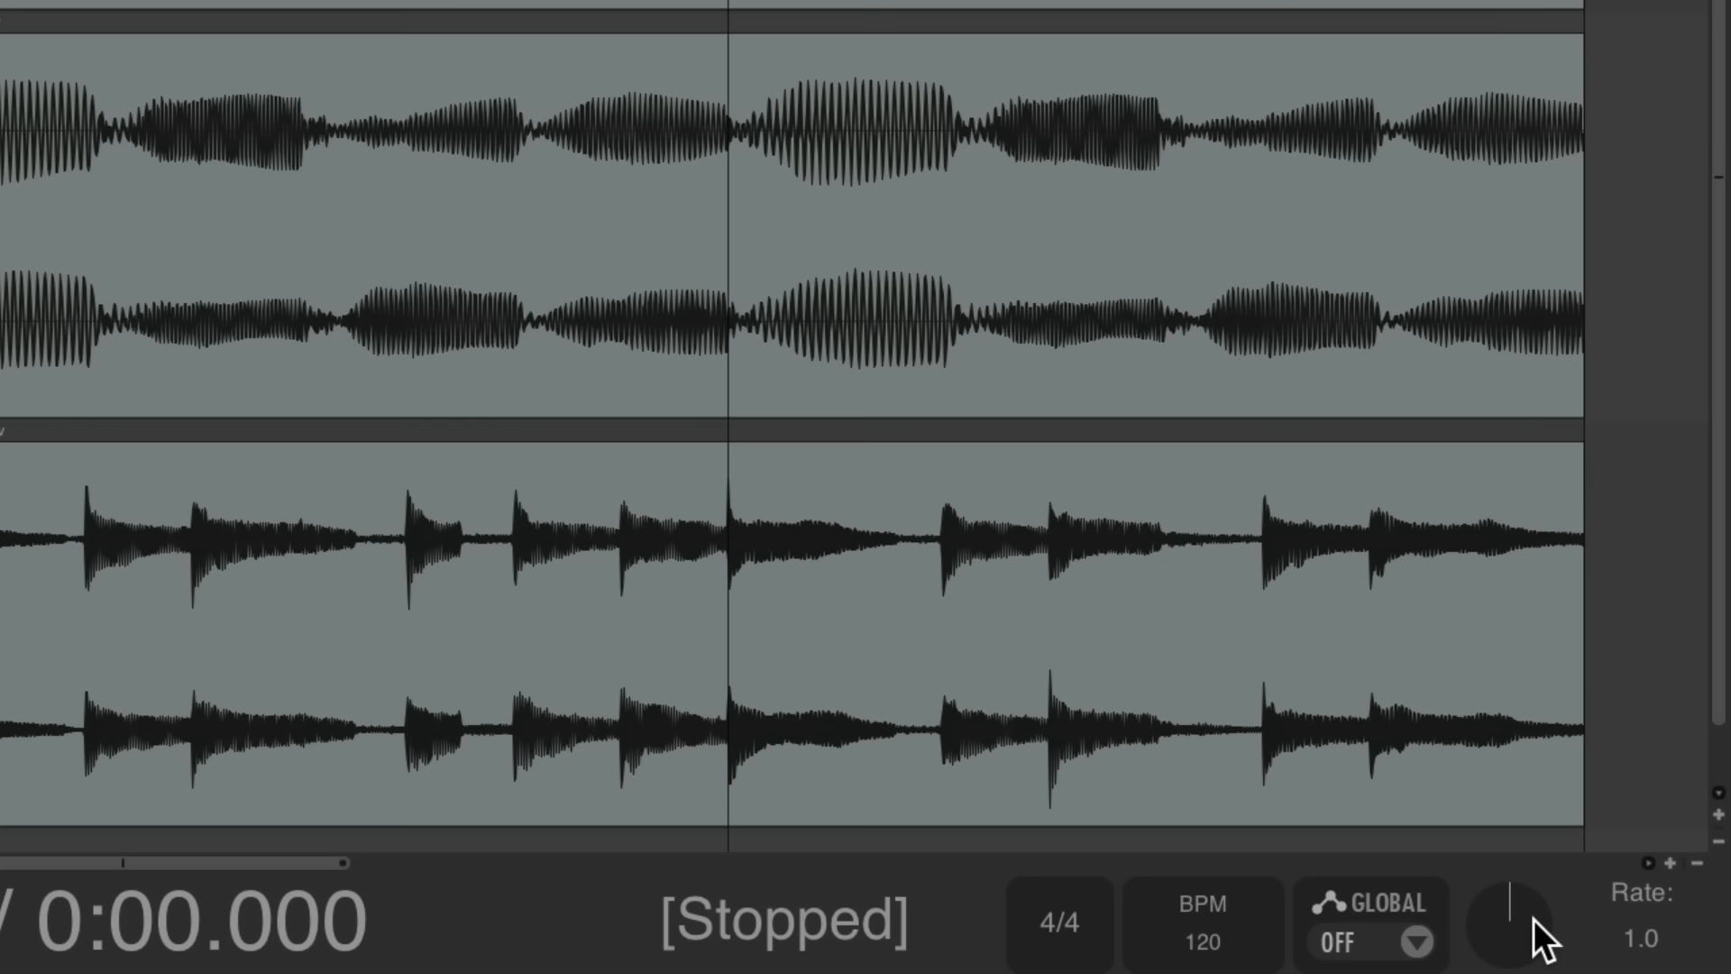
# - Lower the playback rate to 0.856 and play the project at that rate
pyautogui.moveTo(1516, 930); pyautogui.dragTo(1510, 927)
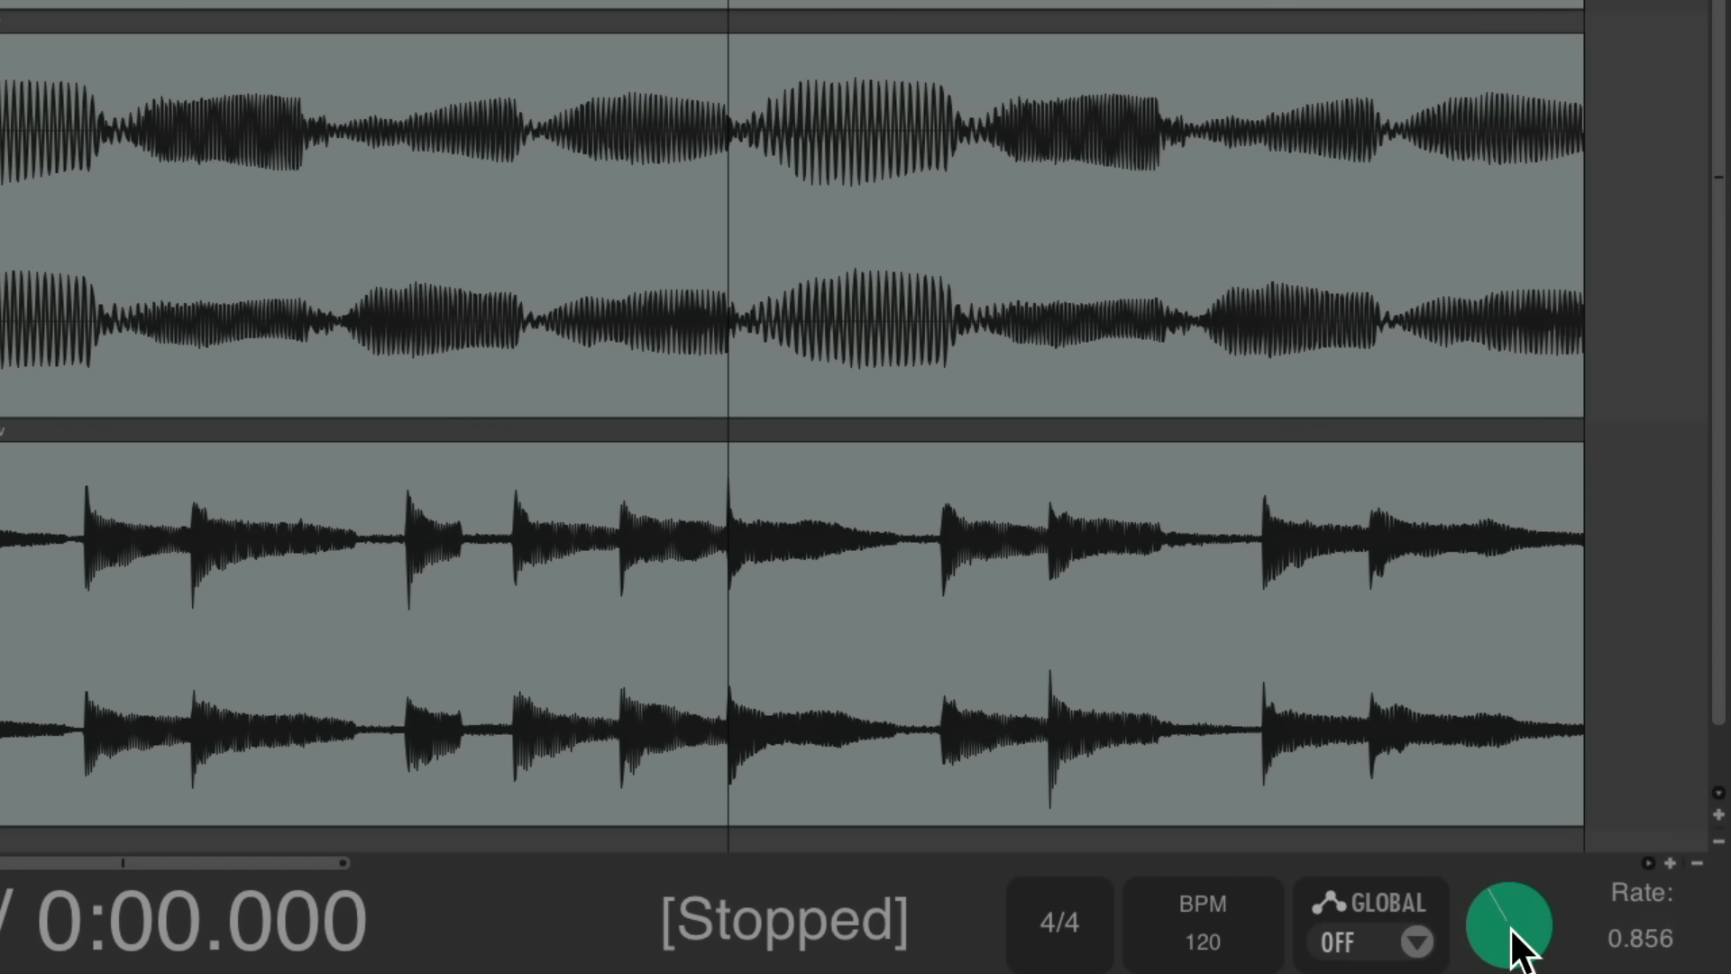
pyautogui.press('space')
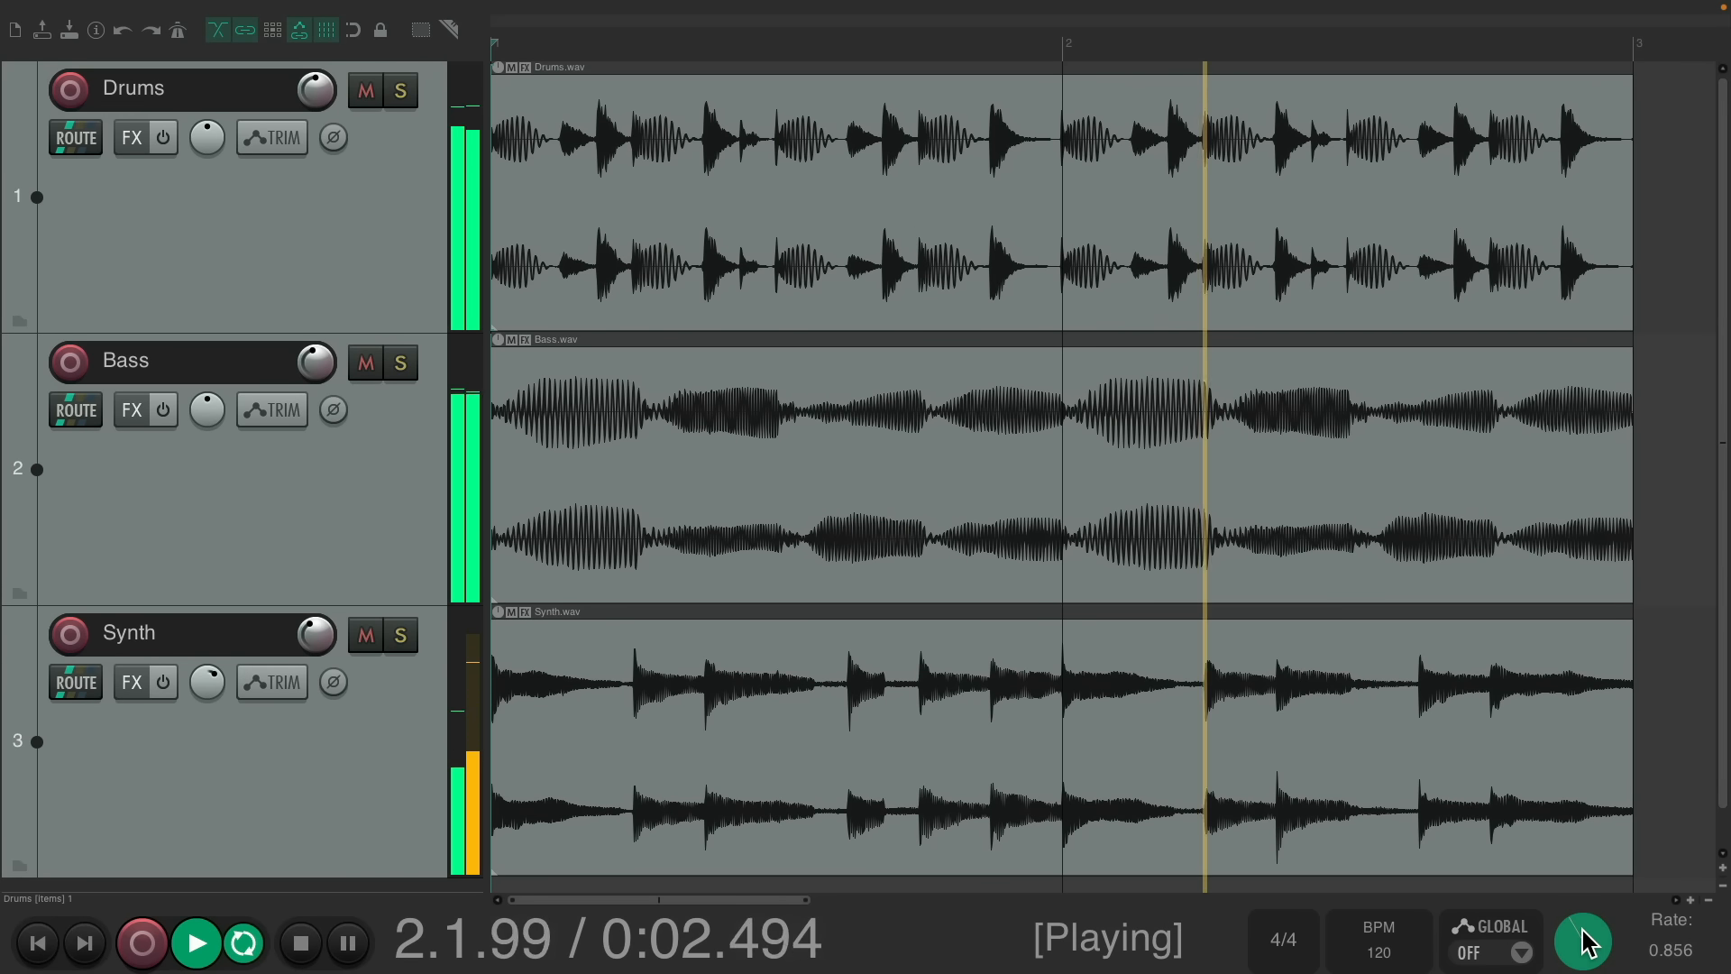
pyautogui.press('space')
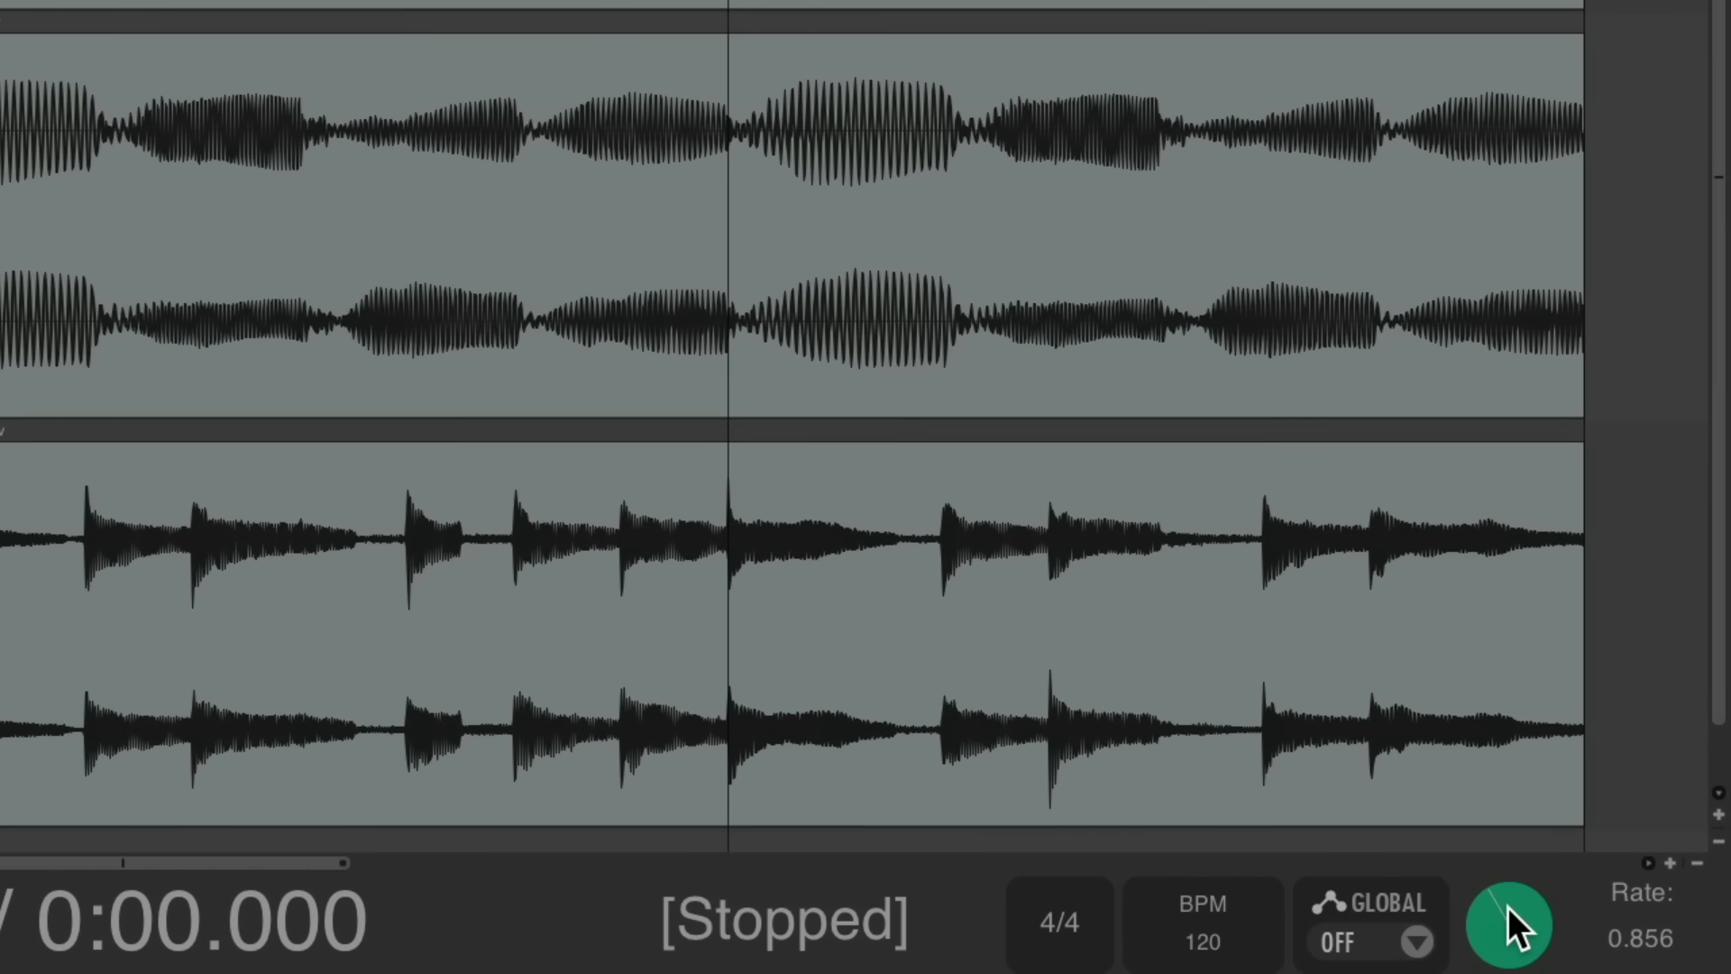
# - Raise the playback rate to 1.696, vary it to 1.384 during playback, and reset it to 1.0 for another playback
pyautogui.scroll(5, 1581, 943)
pyautogui.scroll(-3, 1506, 929)
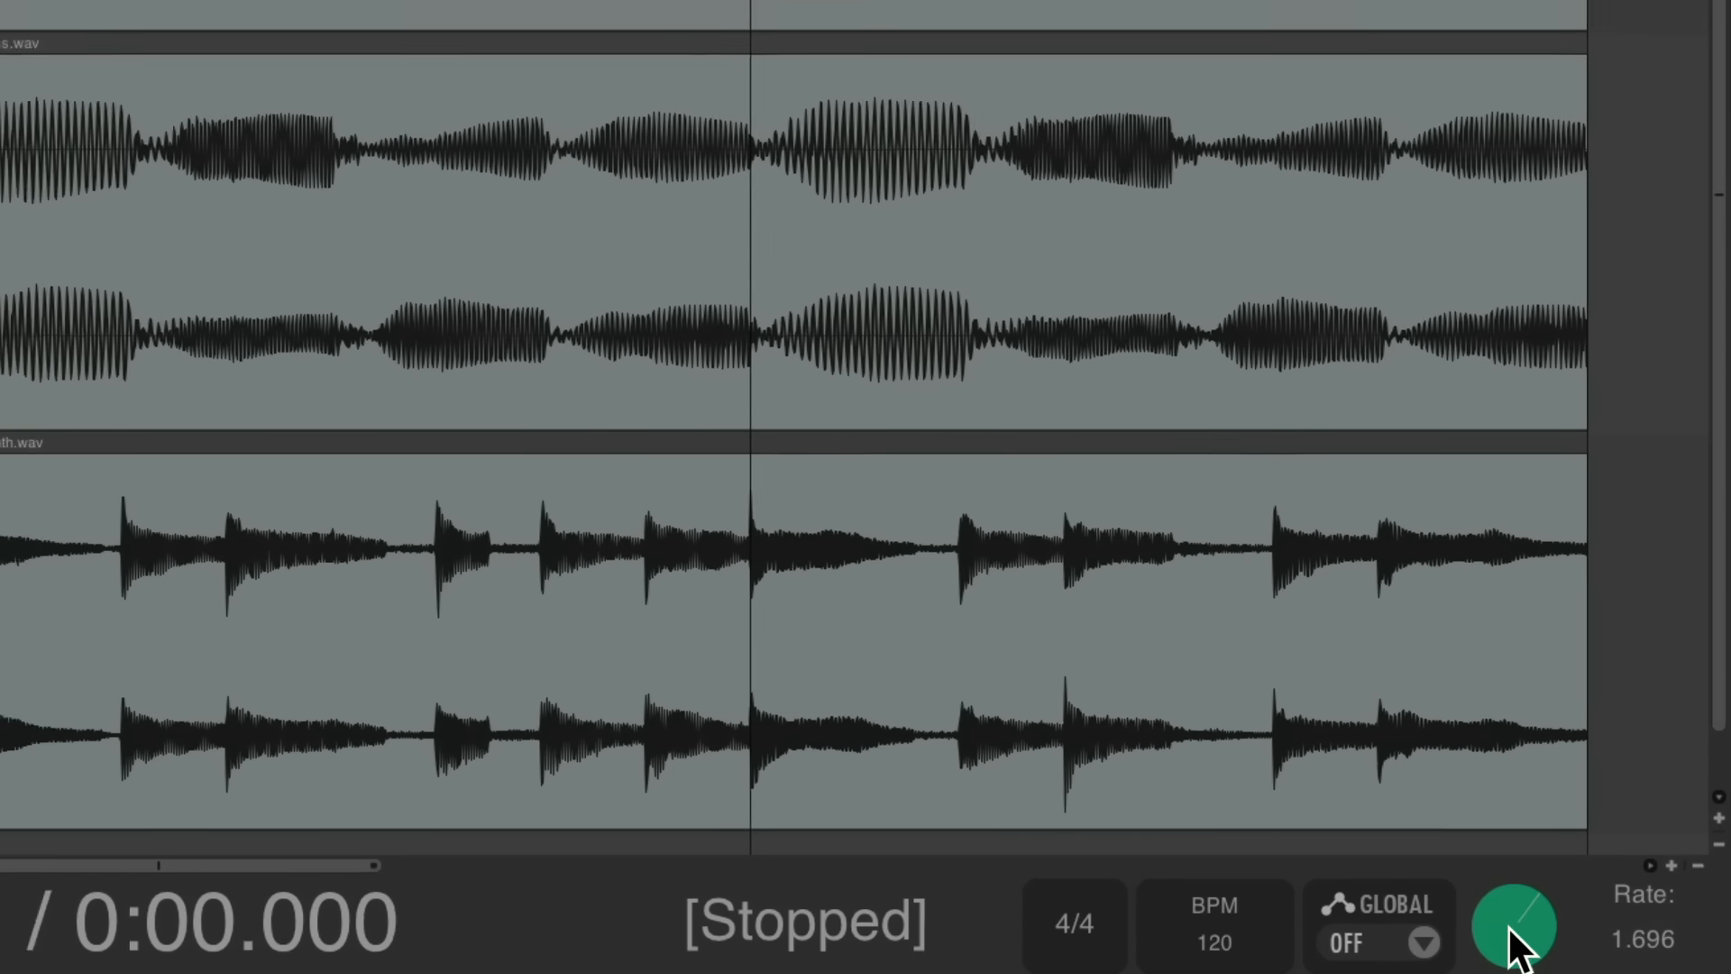
pyautogui.press('space')
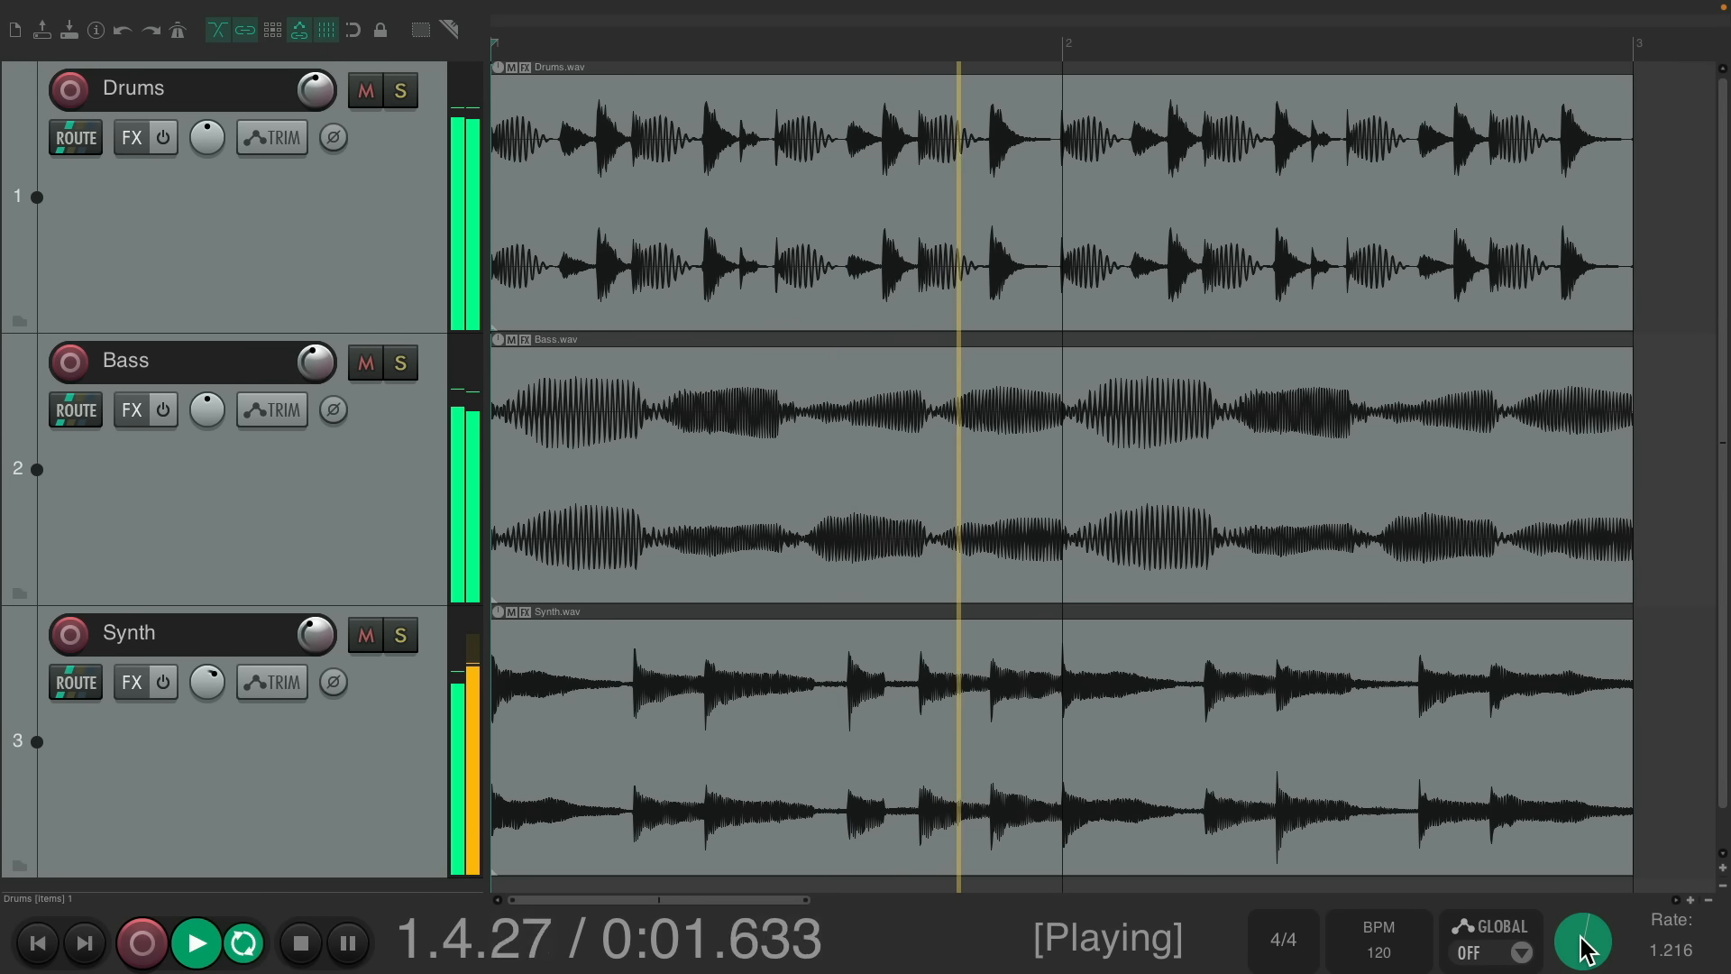
pyautogui.scroll(2, 1583, 946)
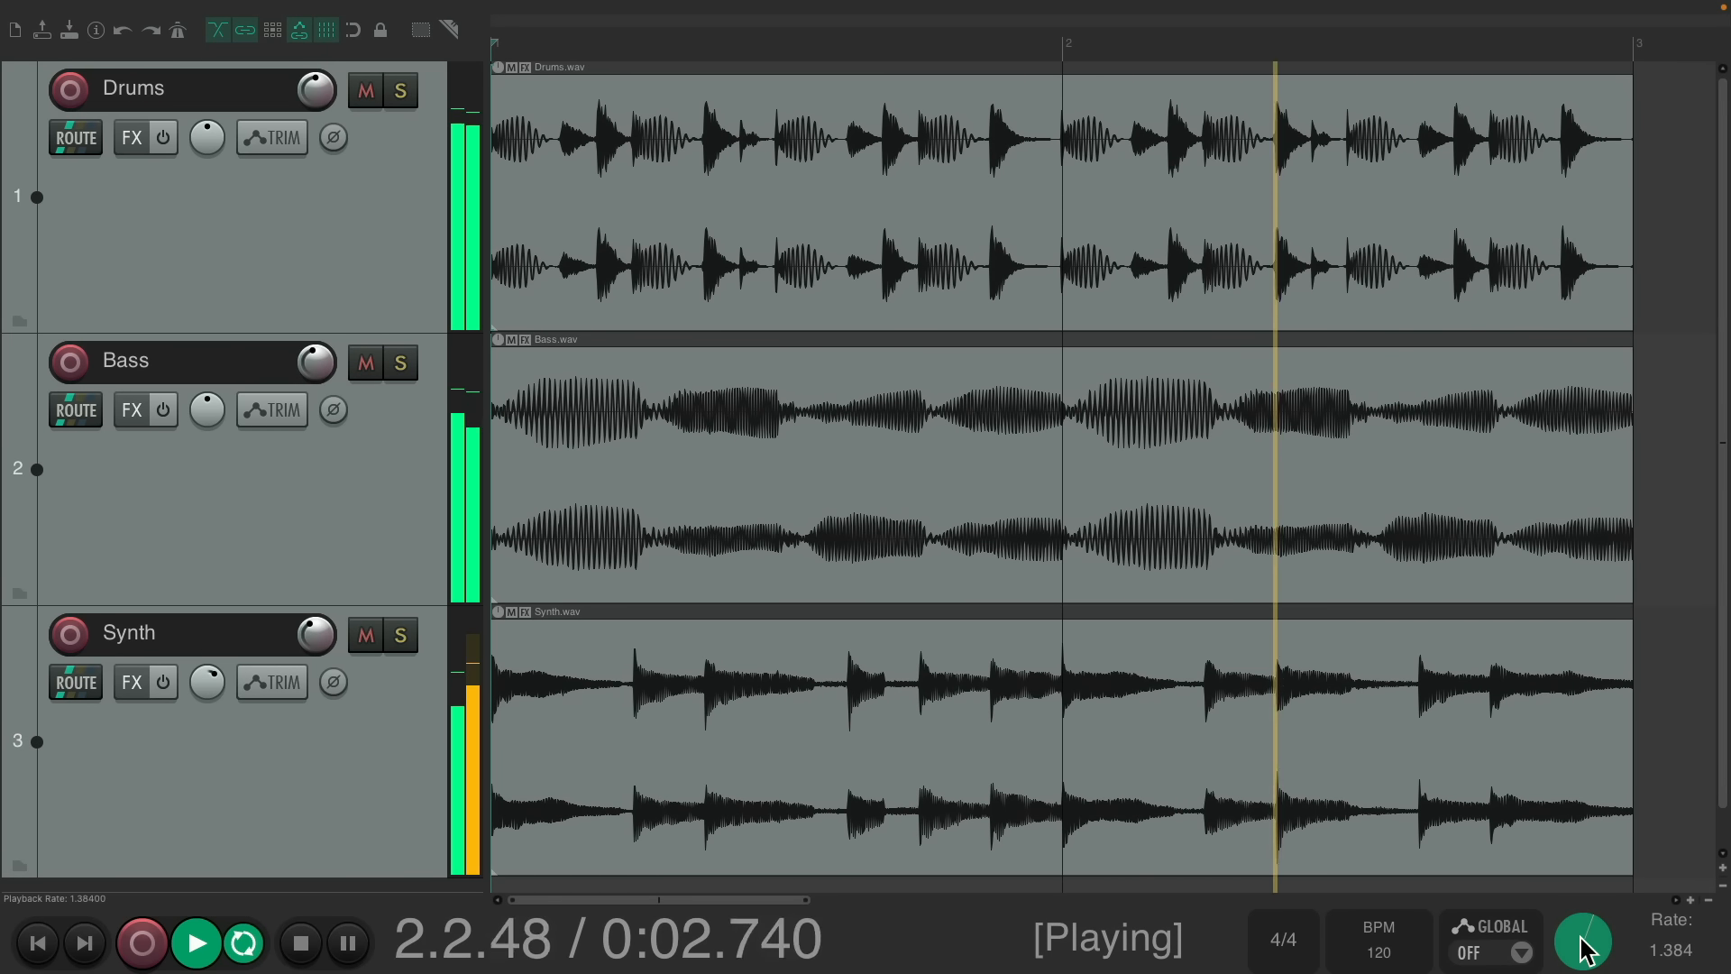
pyautogui.press('space')
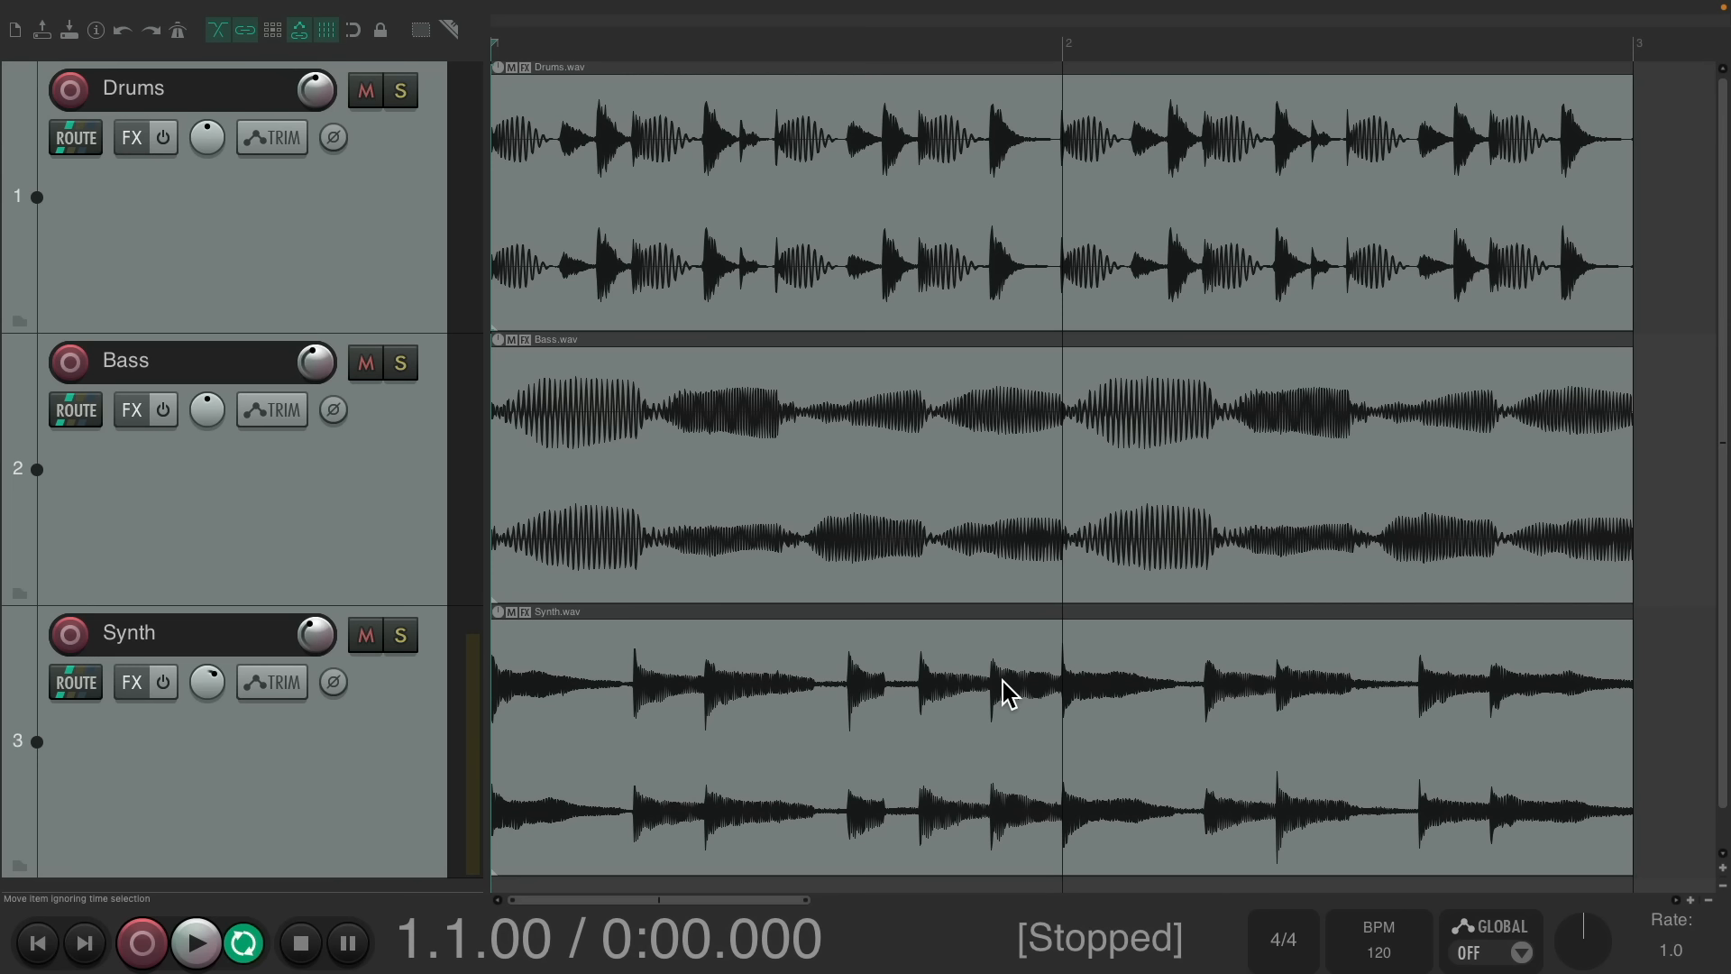
pyautogui.press('space')
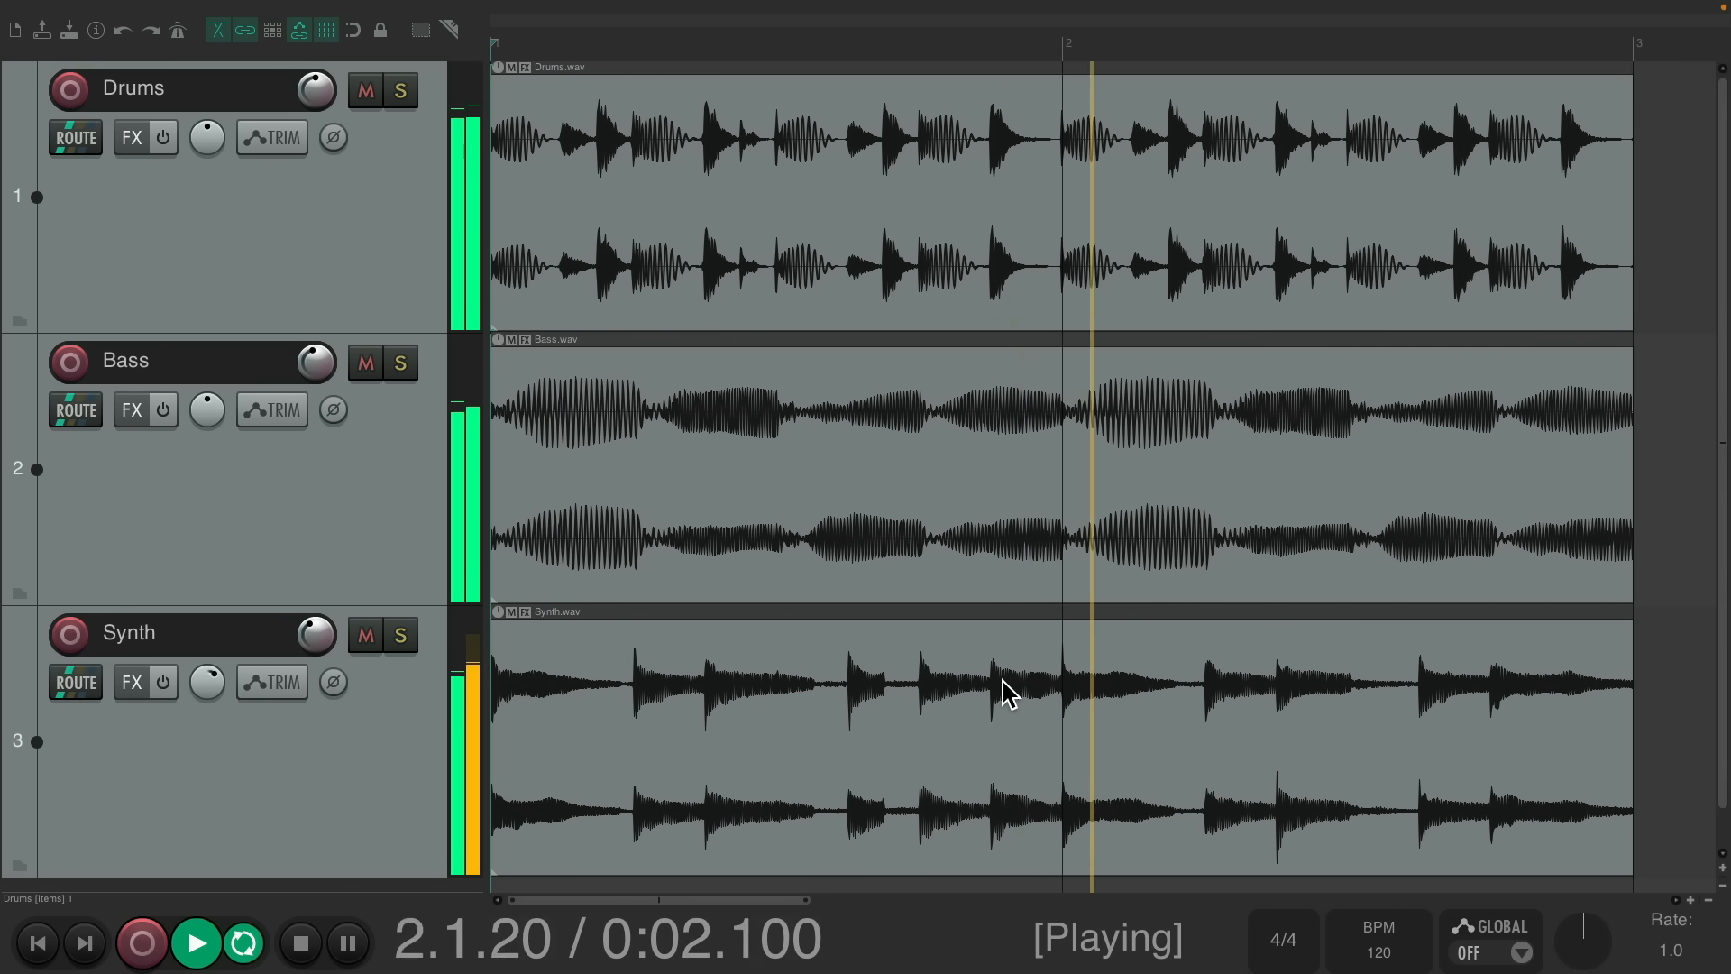
pyautogui.press('space')
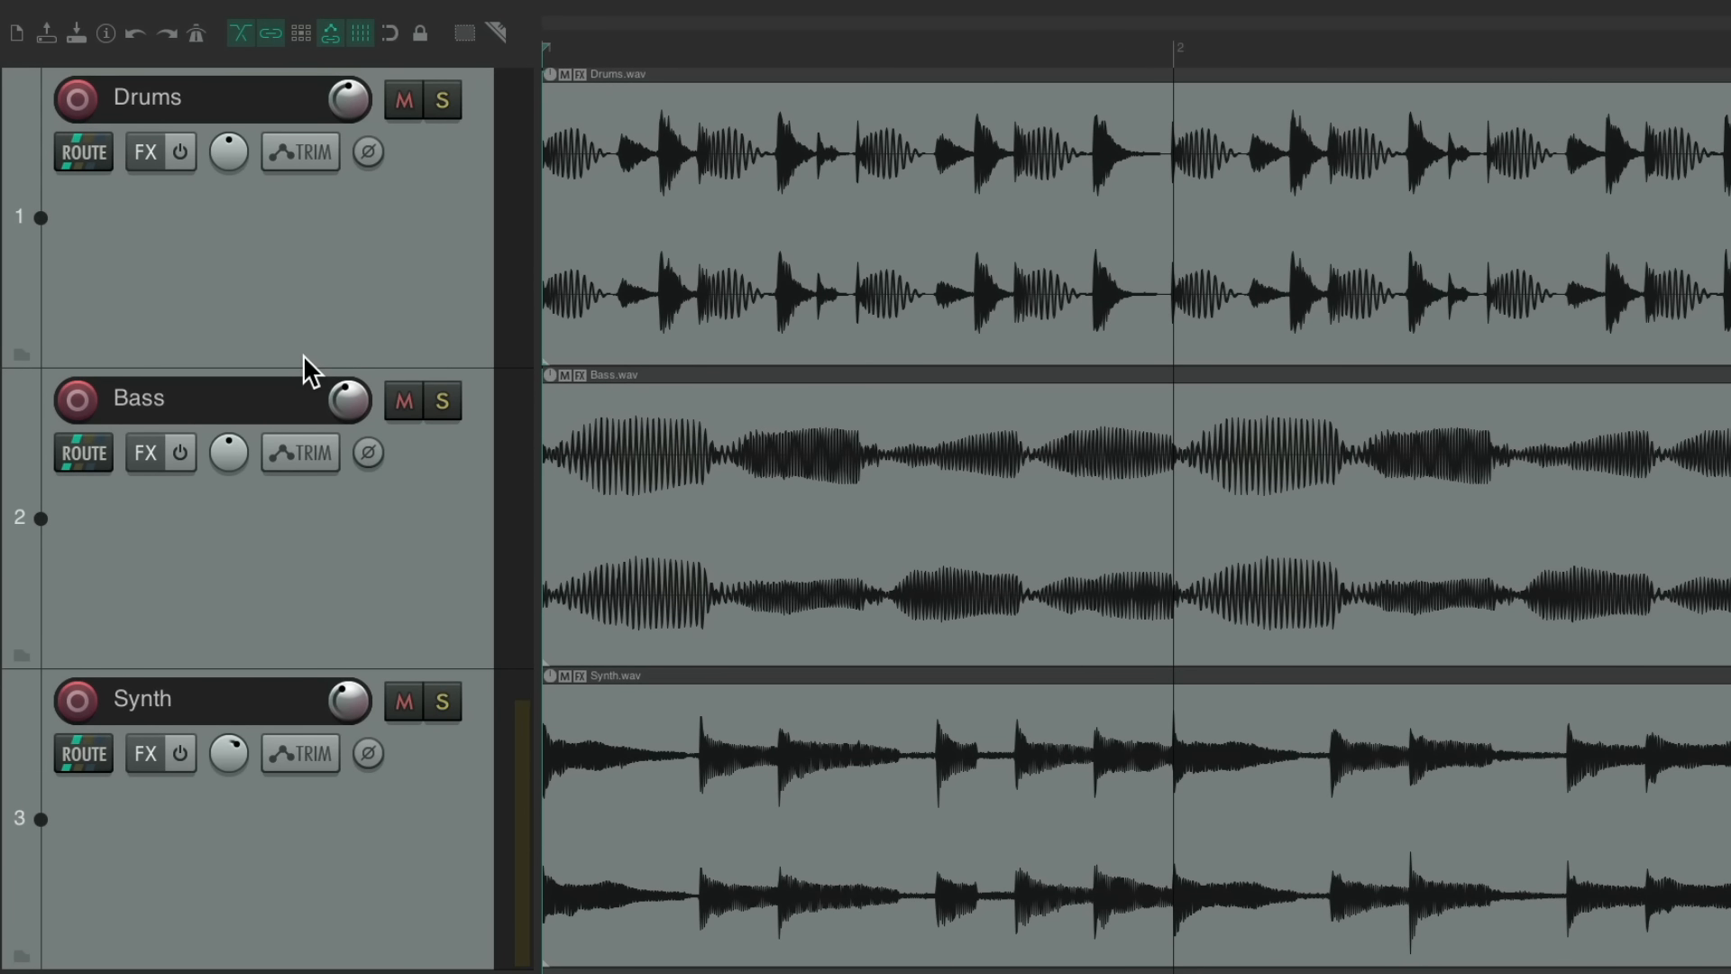
# - Shrink the Drums and Bass track heights individually, and select all three tracks to give them one common height
pyautogui.moveTo(416, 364); pyautogui.dragTo(365, 319)
pyautogui.moveTo(412, 620)
pyautogui.mouseDown()
pyautogui.moveTo(402, 703)
pyautogui.moveTo(396, 502)
pyautogui.moveTo(392, 600)
pyautogui.mouseUp()
pyautogui.click(402, 289)
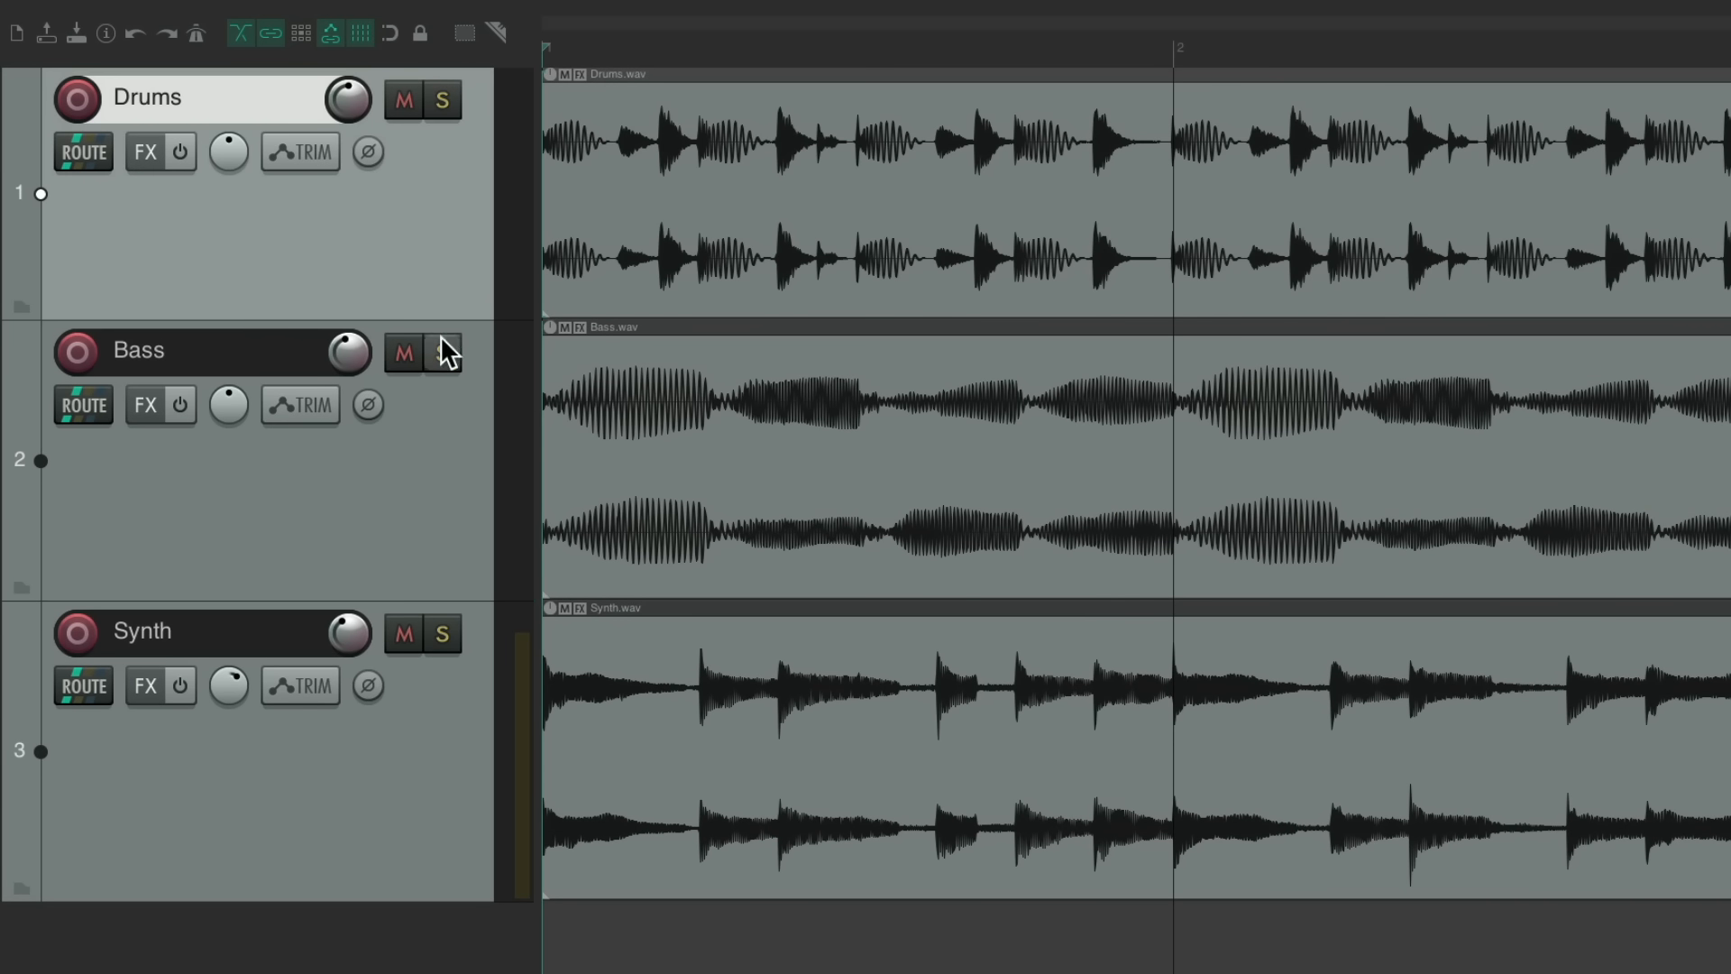
pyautogui.keyDown('shift'); pyautogui.click(441, 752); pyautogui.keyUp('shift')
pyautogui.scroll(4, 757, 150)
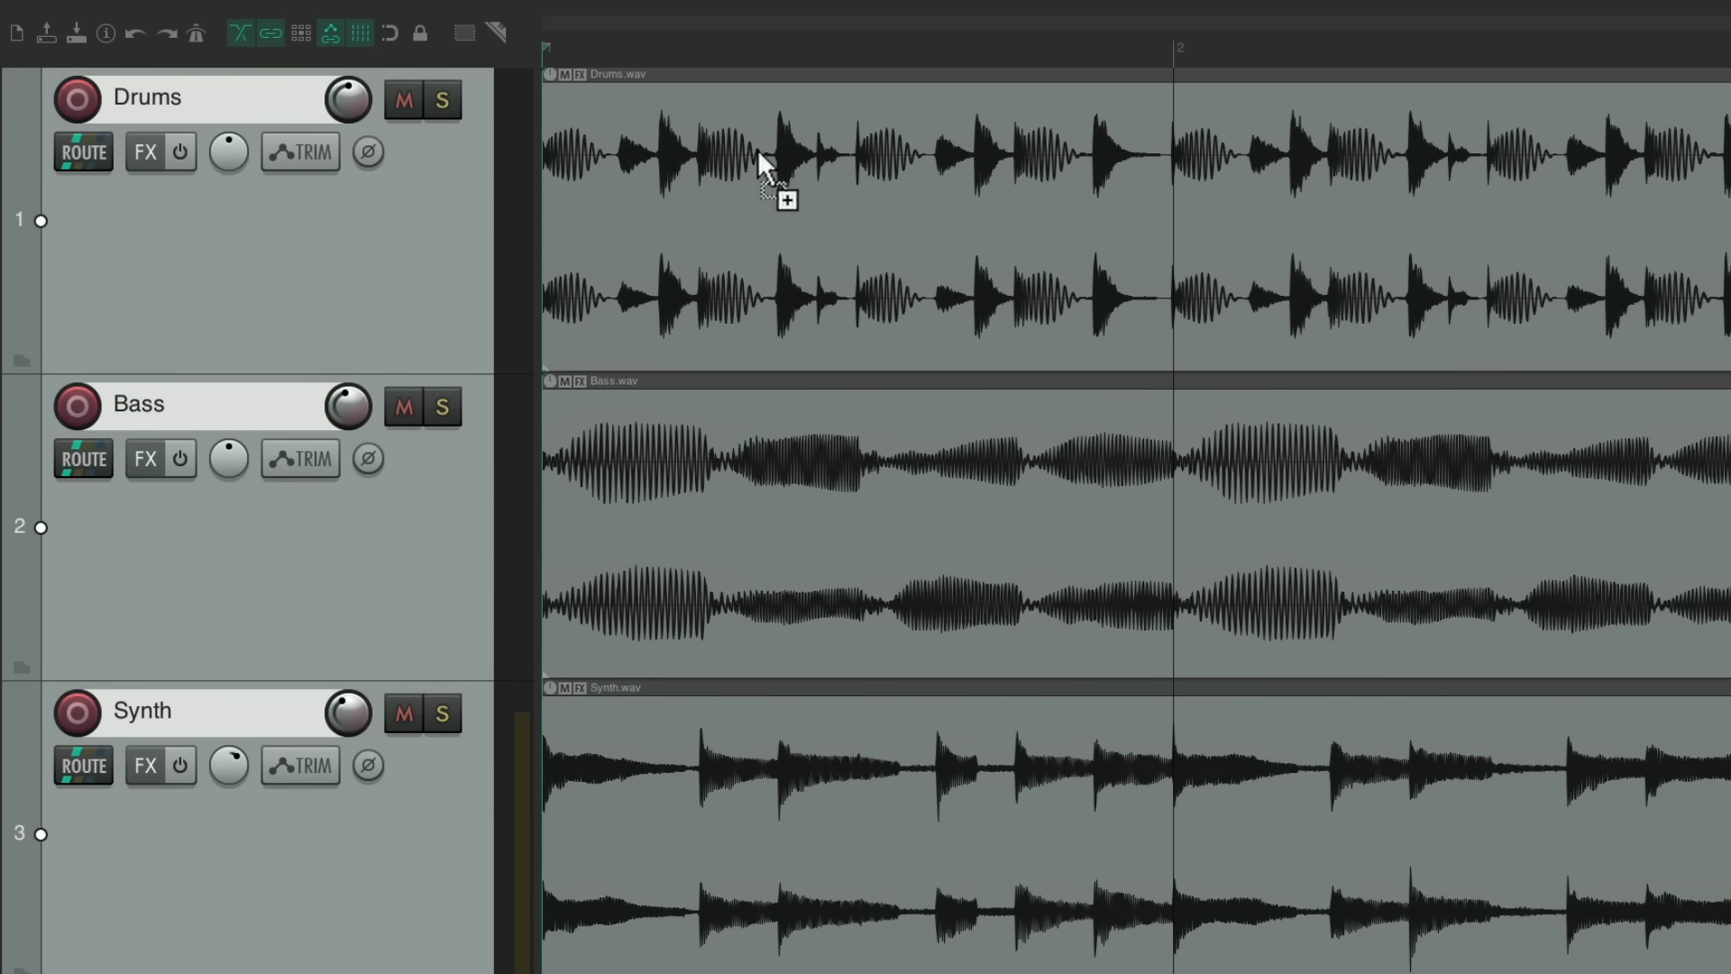
# - Zoom the heights of all three tracks out and back in
pyautogui.scroll(-5, 757, 150)
pyautogui.scroll(2, 758, 150)
pyautogui.scroll(2, 757, 150)
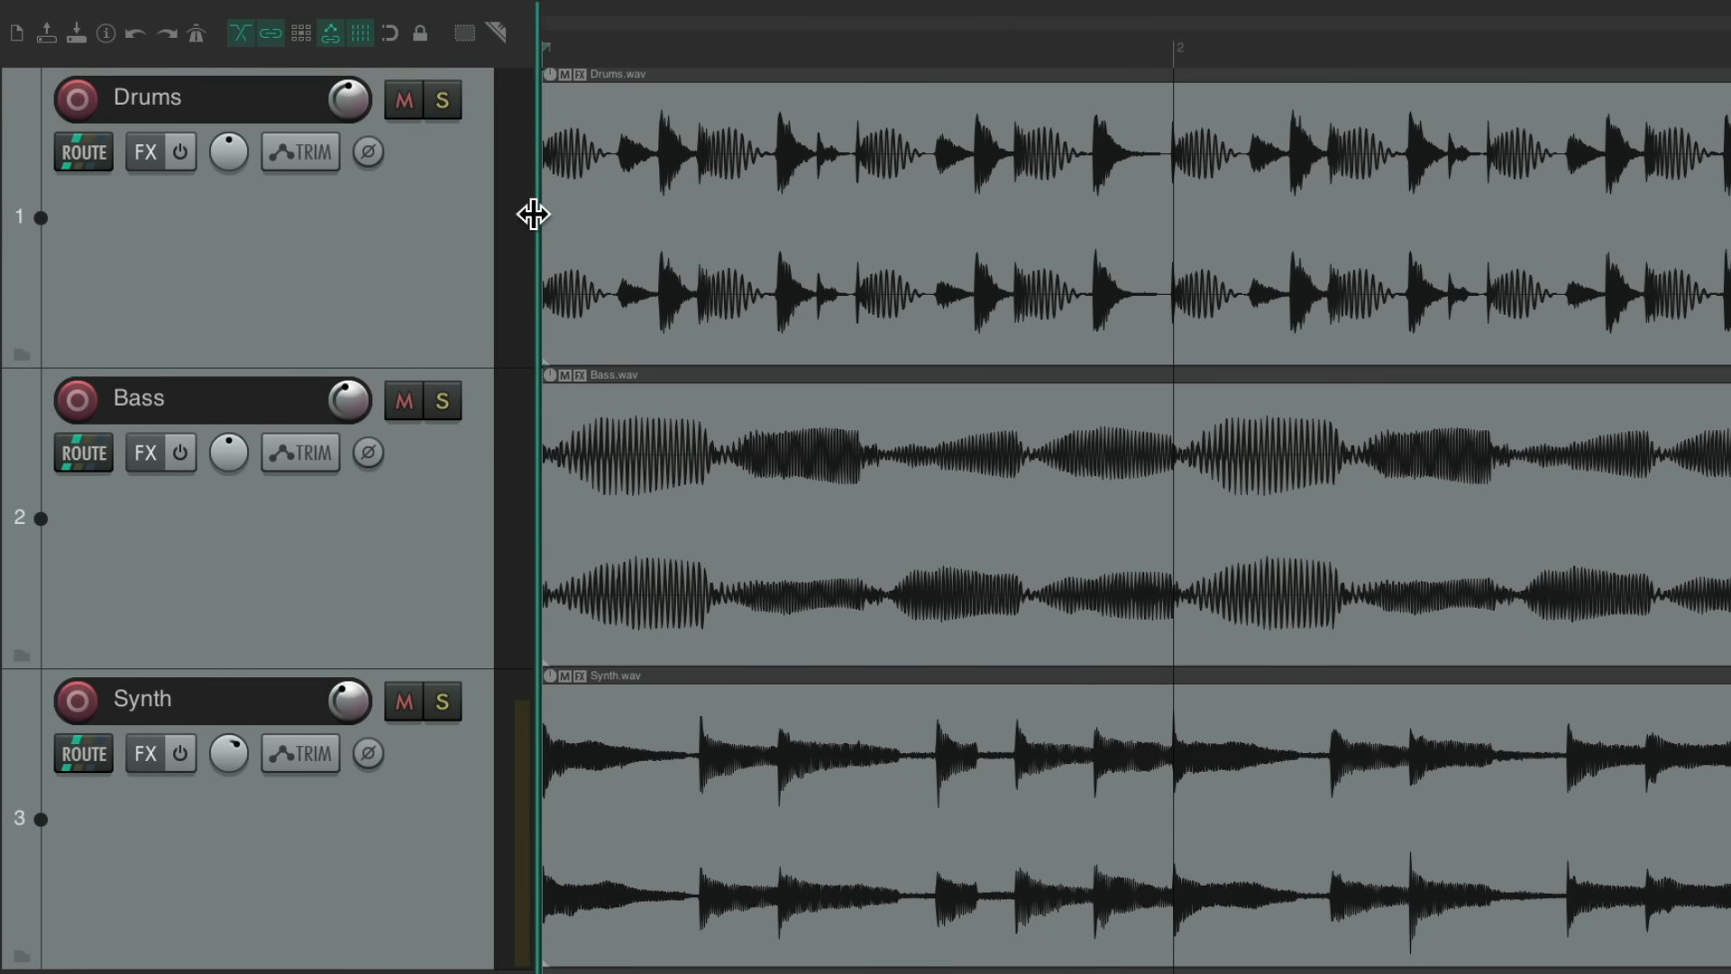
# - Collapse the track control panel completely, and restore it slightly wider than before
pyautogui.moveTo(534, 213); pyautogui.dragTo(2, 212)
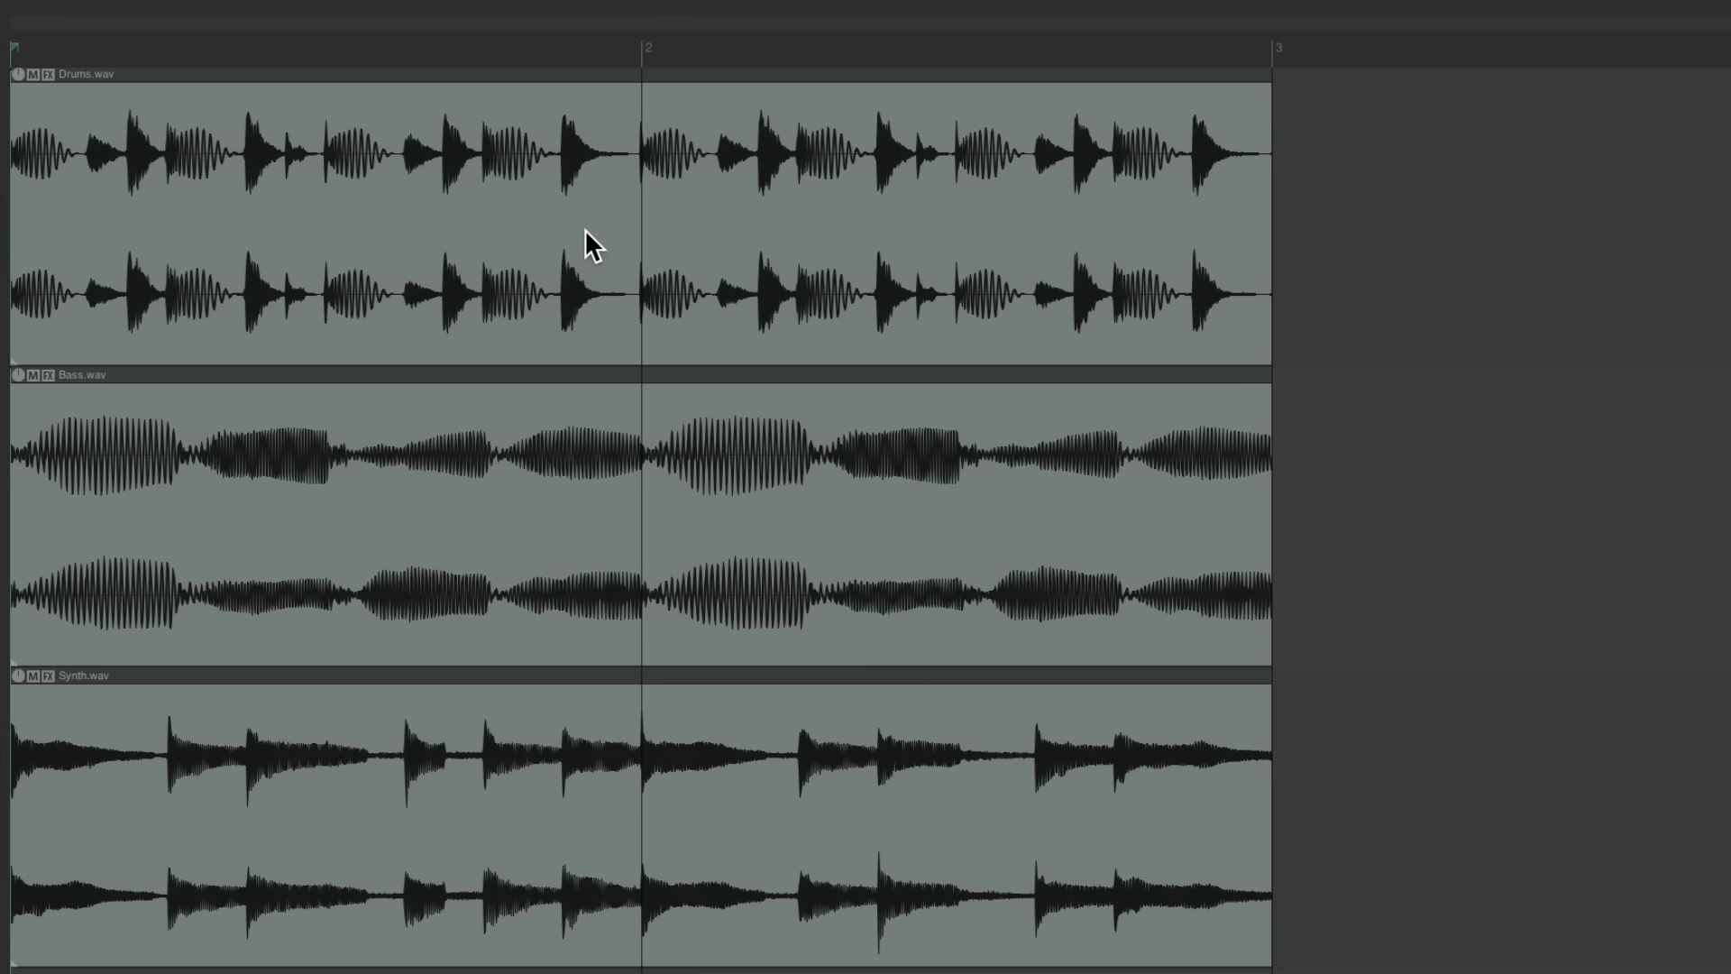
pyautogui.moveTo(5, 255); pyautogui.dragTo(565, 297)
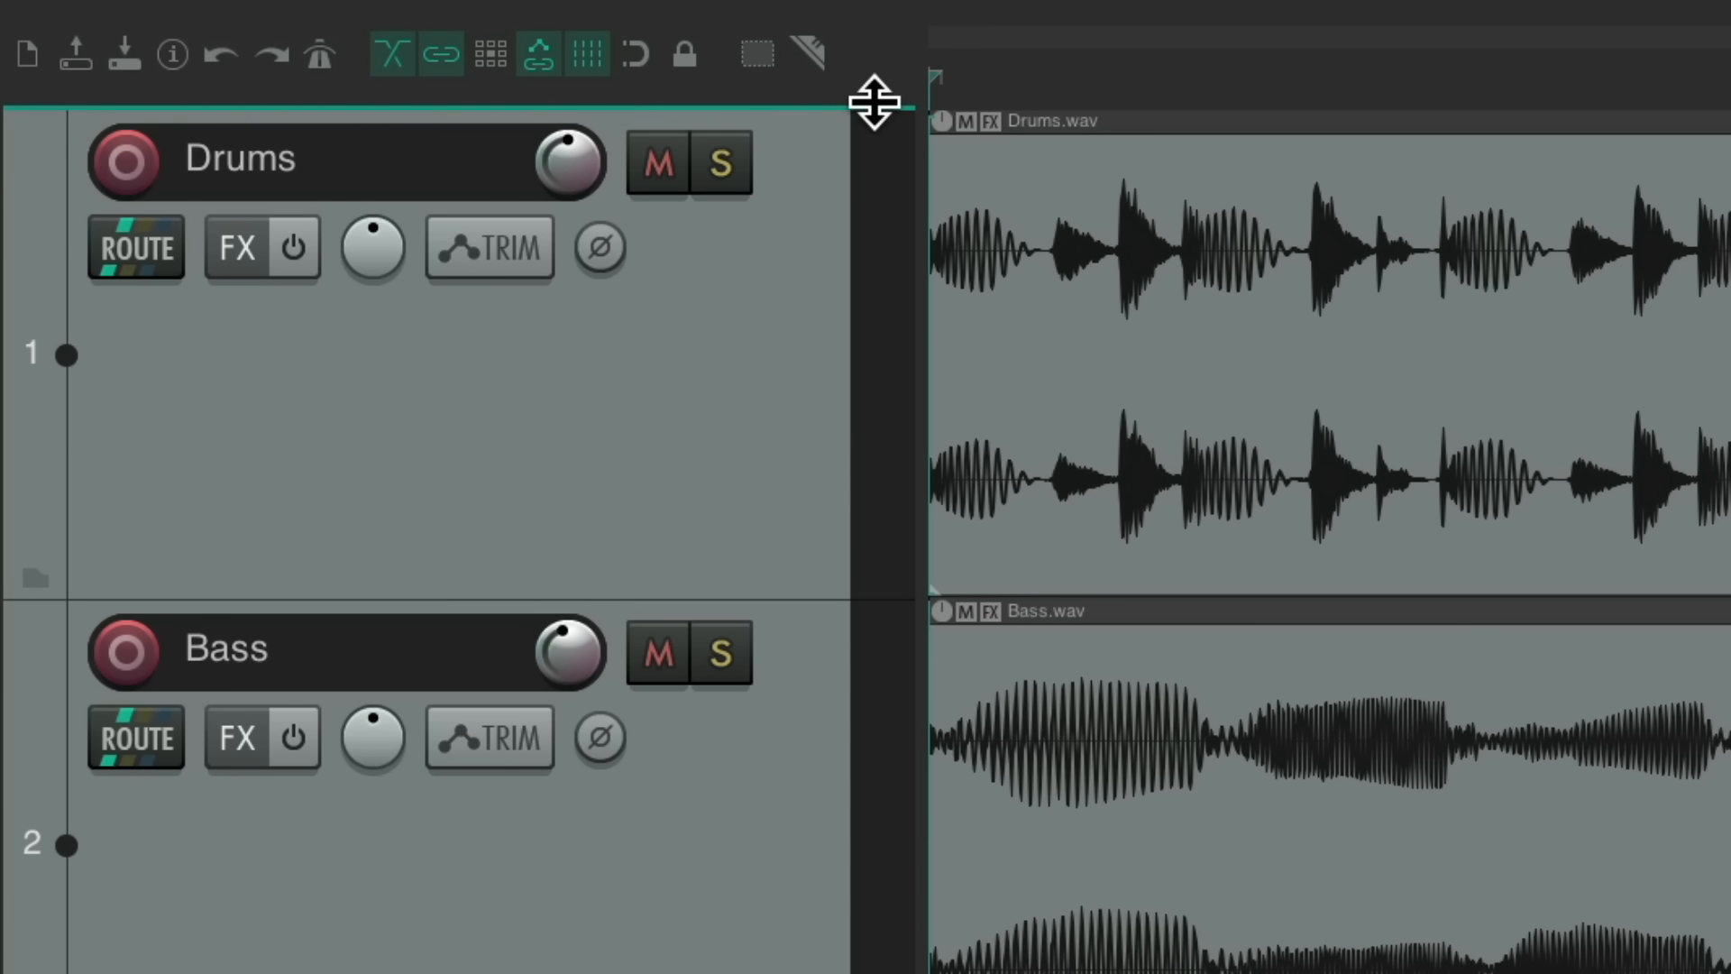
# - Turn on razor editing, mark an area across the Drums and Bass items from within bar 1 into bar 2, and clear it
pyautogui.click(819, 50)
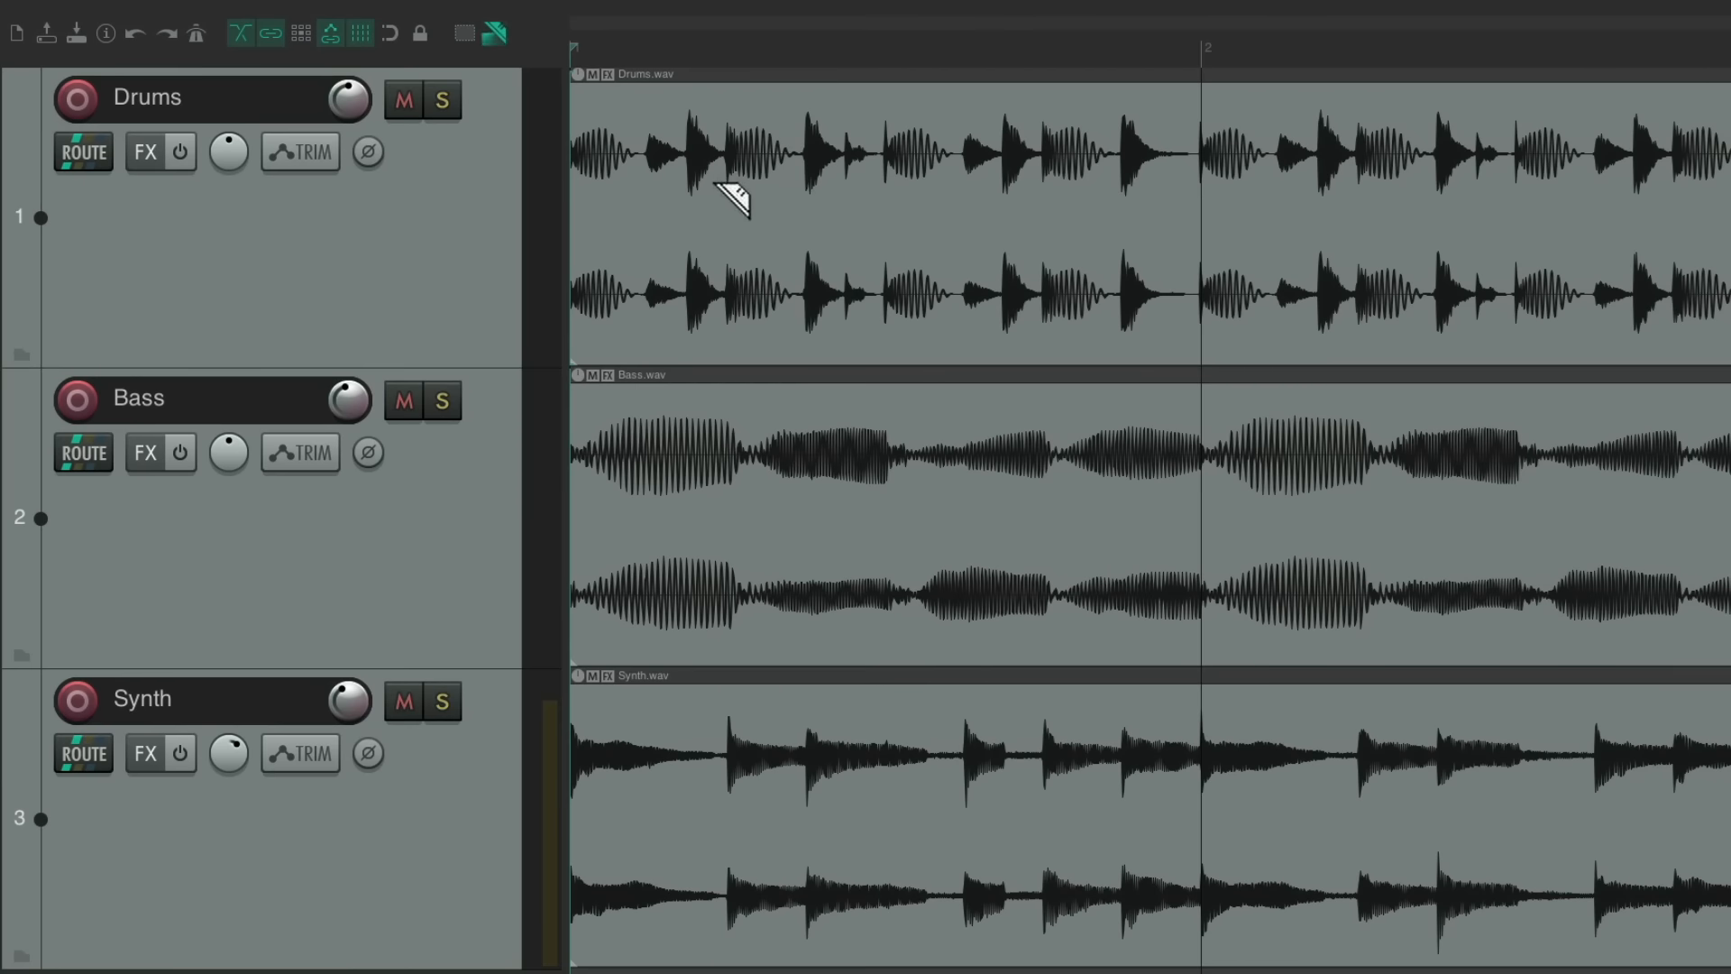
pyautogui.moveTo(710, 184)
pyautogui.mouseDown()
pyautogui.moveTo(756, 178)
pyautogui.moveTo(1093, 328)
pyautogui.moveTo(1263, 471)
pyautogui.moveTo(1325, 224)
pyautogui.moveTo(1146, 433)
pyautogui.moveTo(1343, 521)
pyautogui.mouseUp()
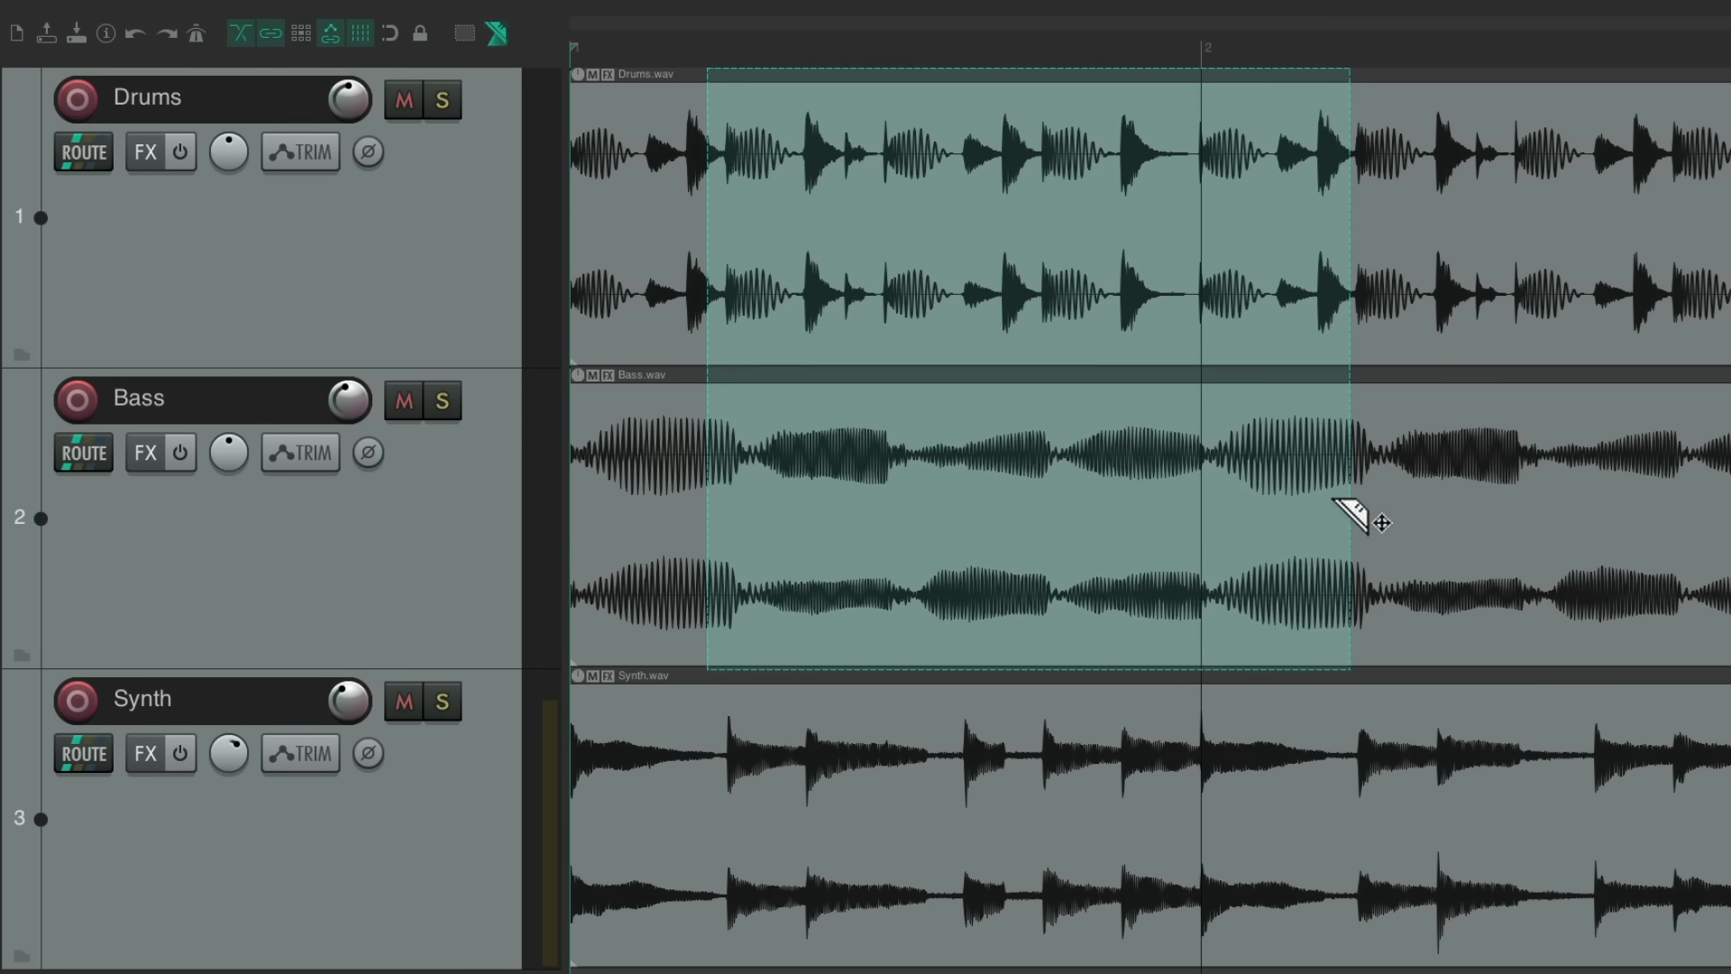
pyautogui.press('Escape')
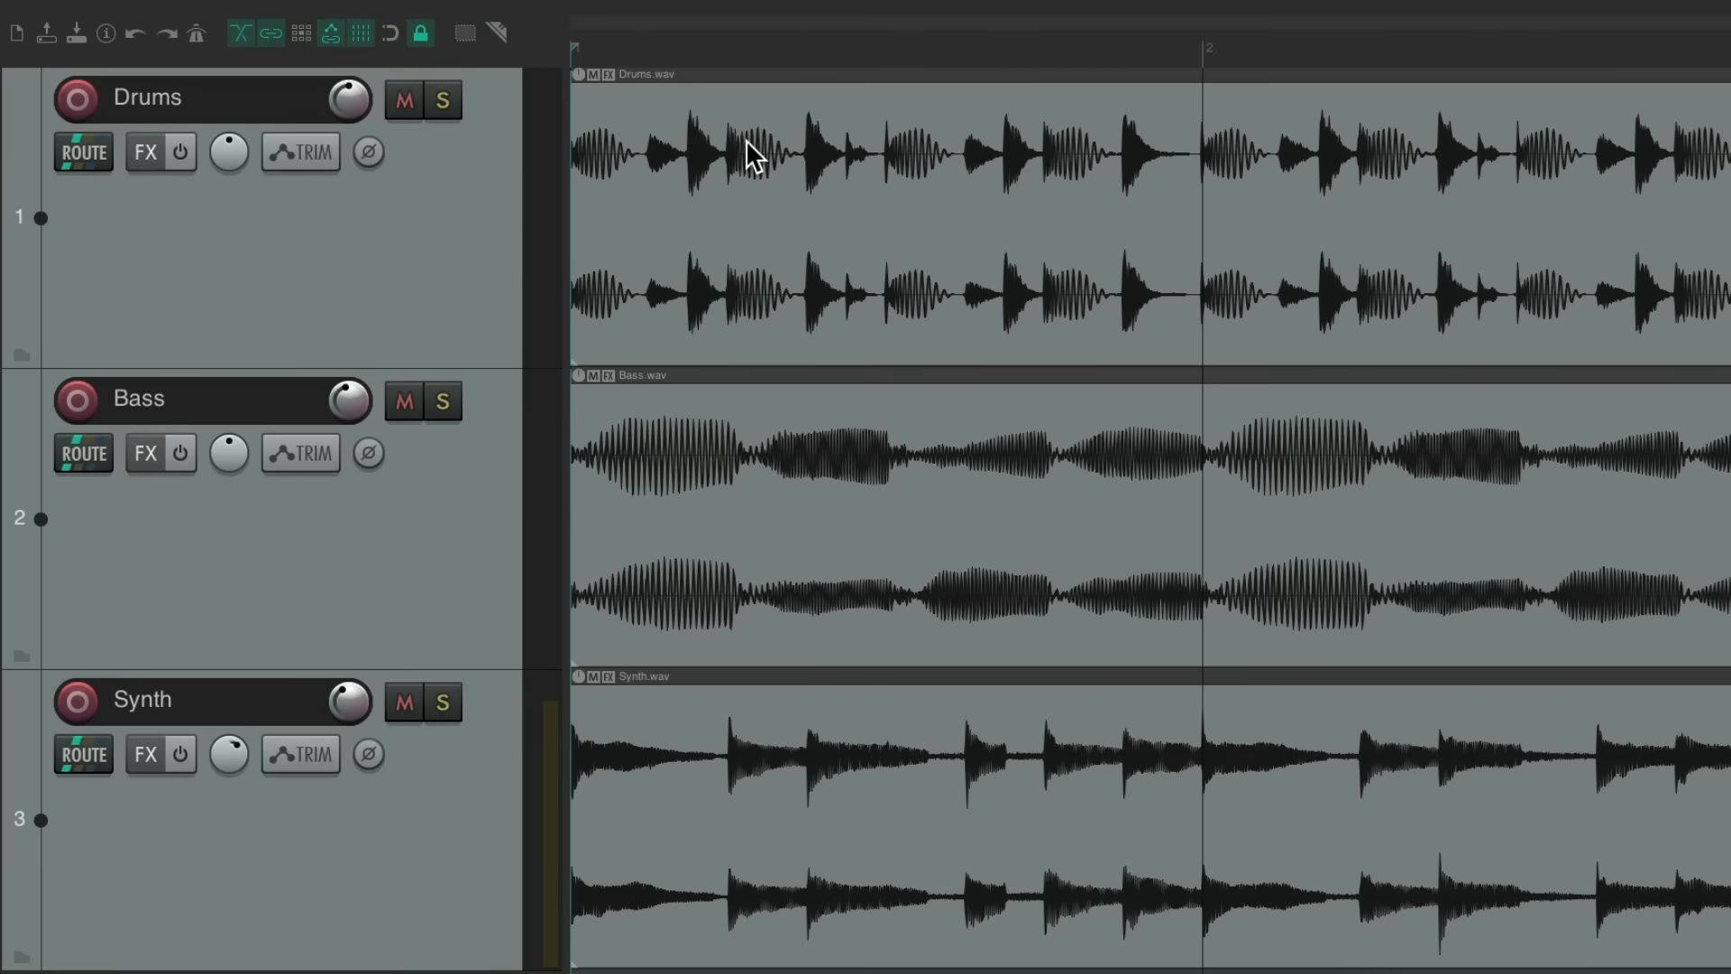
# - Select the Bass item and the Drums item in turn while locking is on, and clear the selection
pyautogui.click(1202, 233)
pyautogui.click(834, 458)
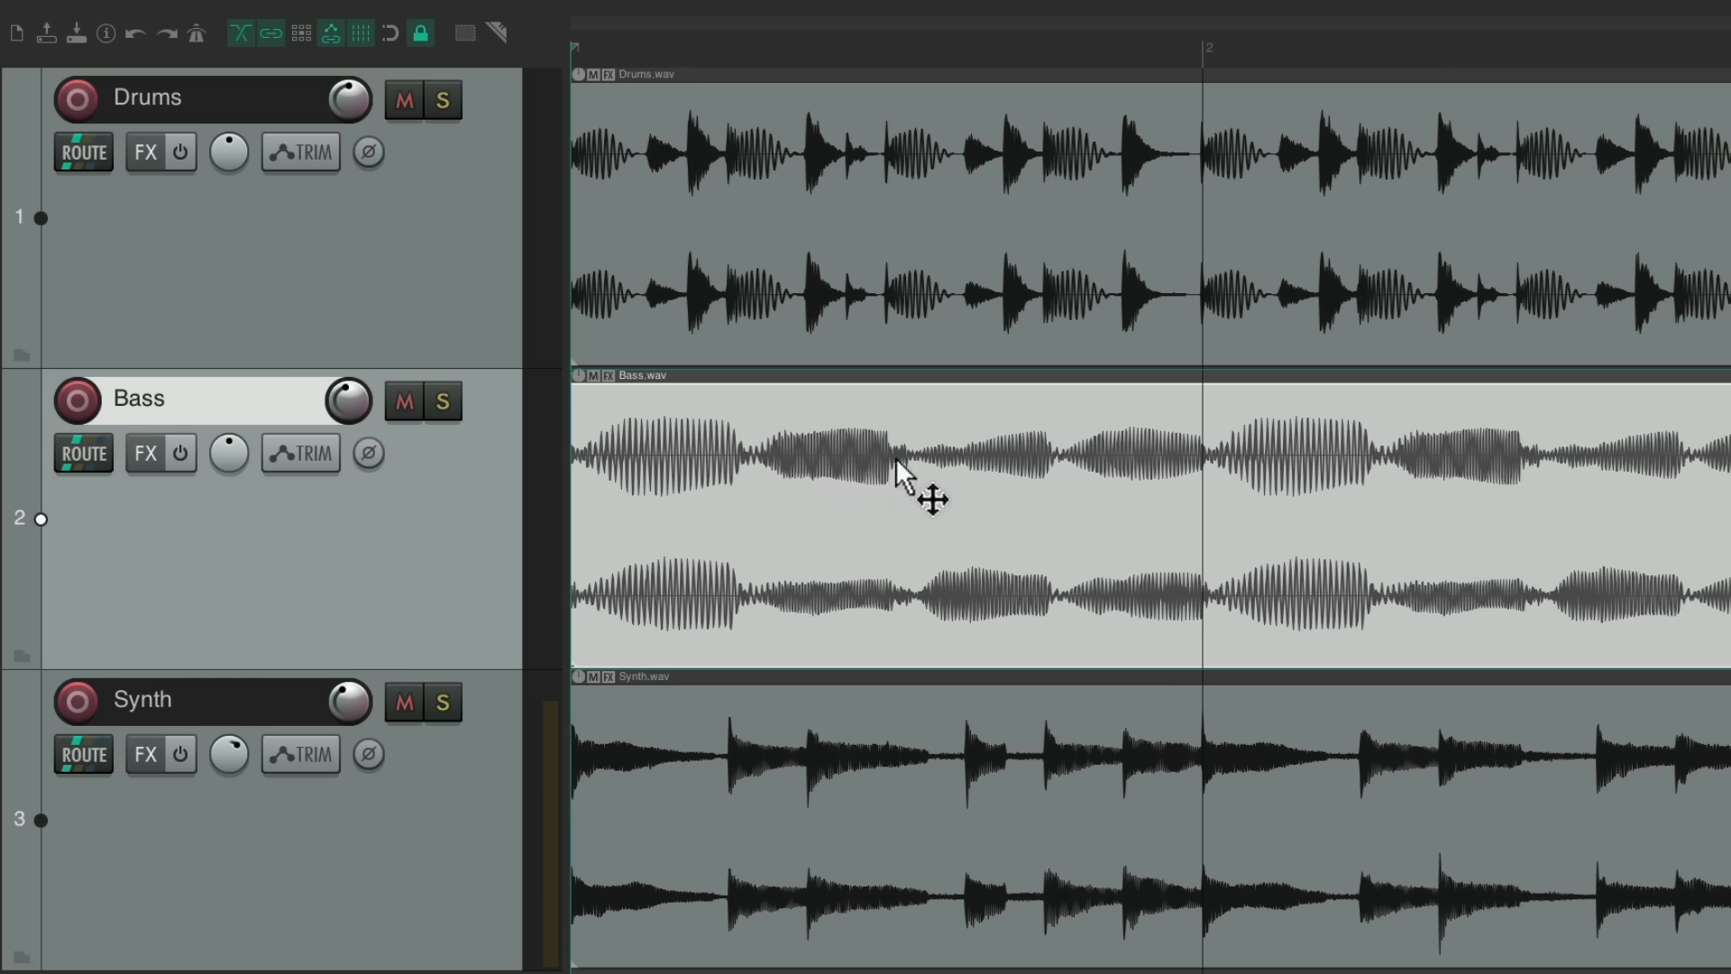
pyautogui.click(882, 286)
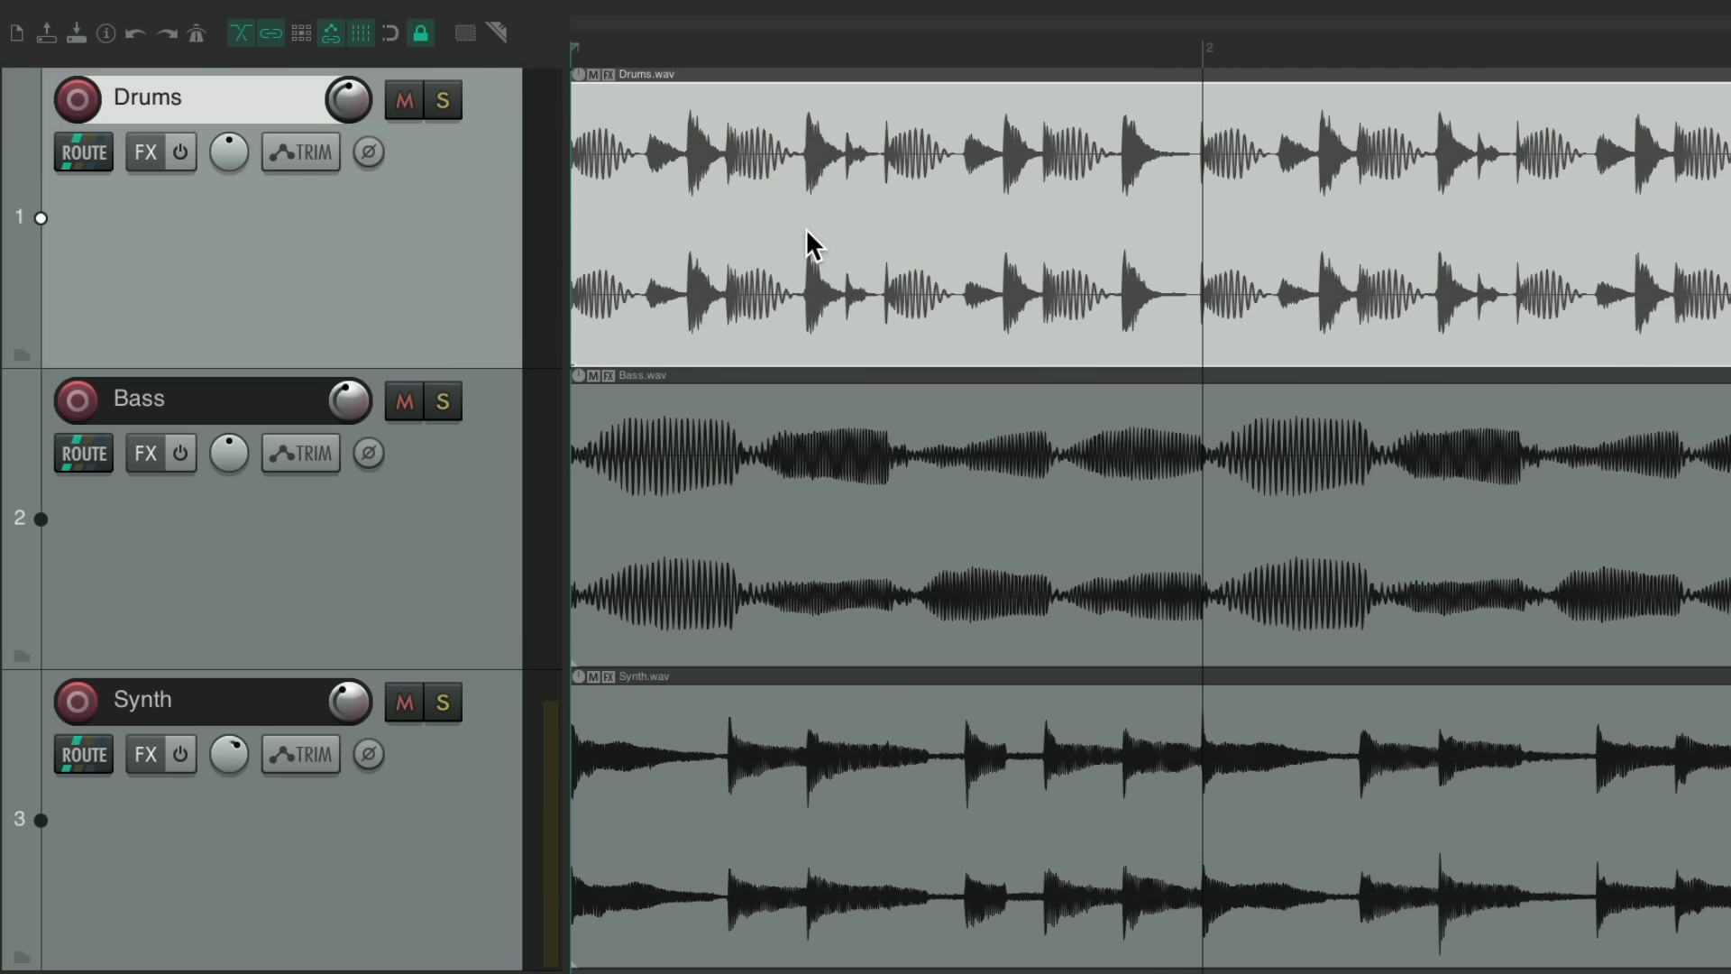
pyautogui.press('Escape')
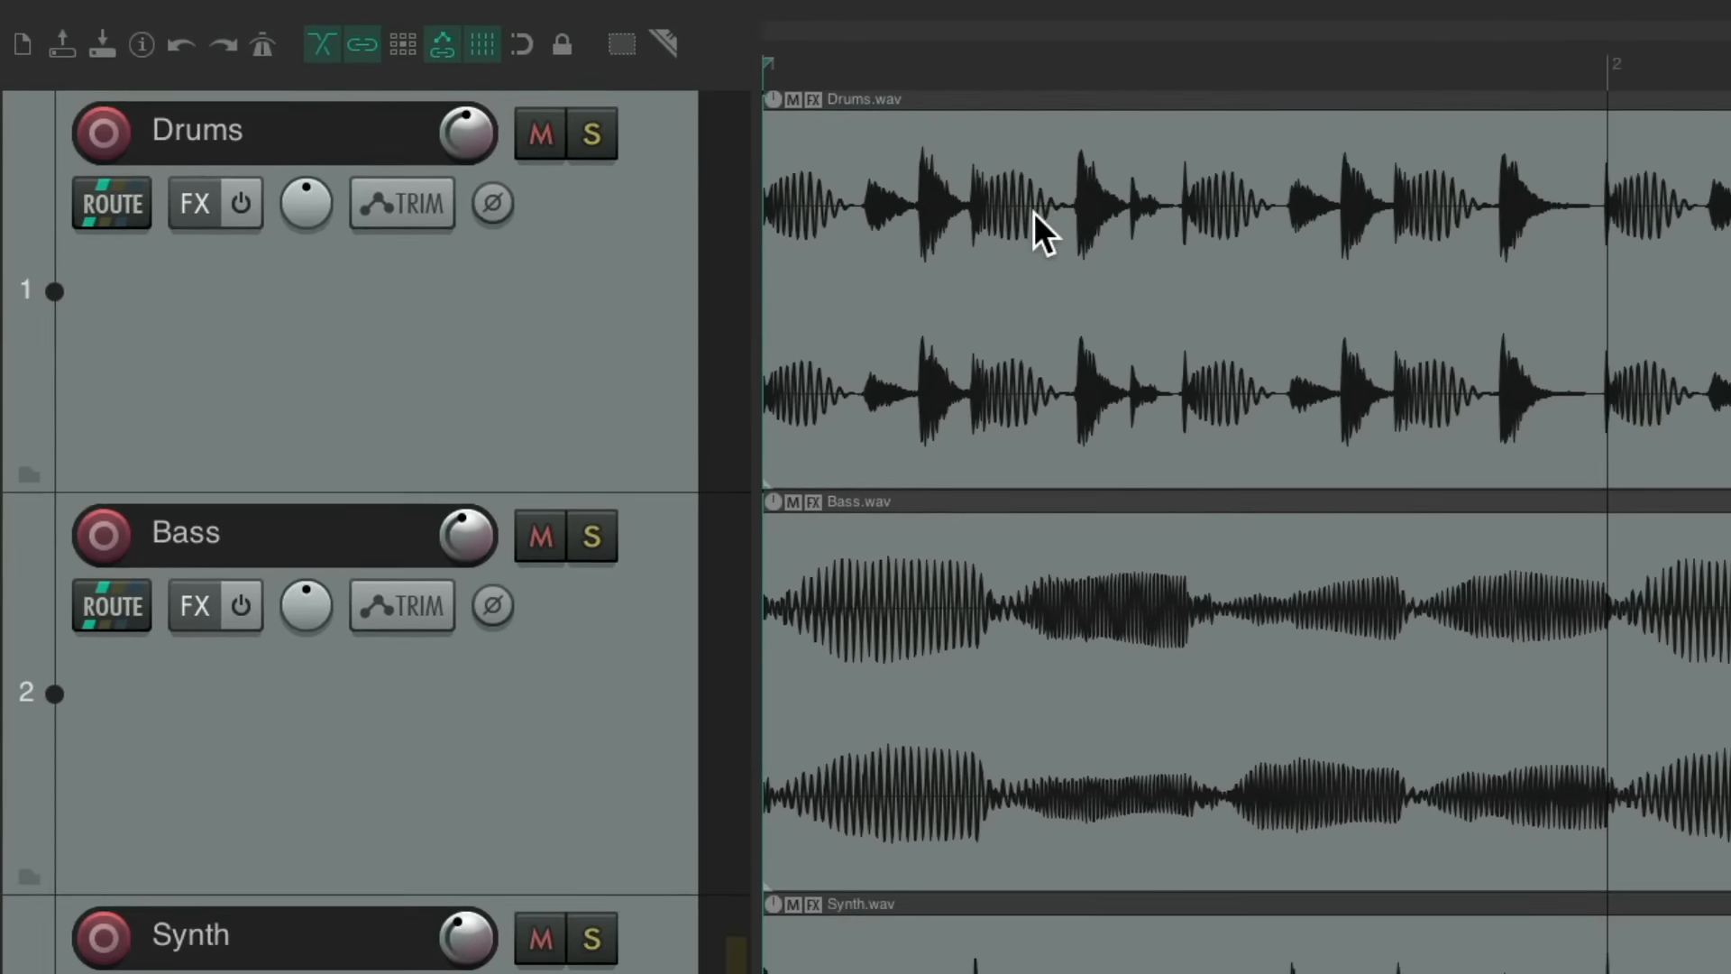
# - Move the unlocked Drums item later on the timeline and undo the move, and switch the grid lines off and back on
pyautogui.moveTo(1192, 285); pyautogui.dragTo(1418, 315)
pyautogui.press('super+z')
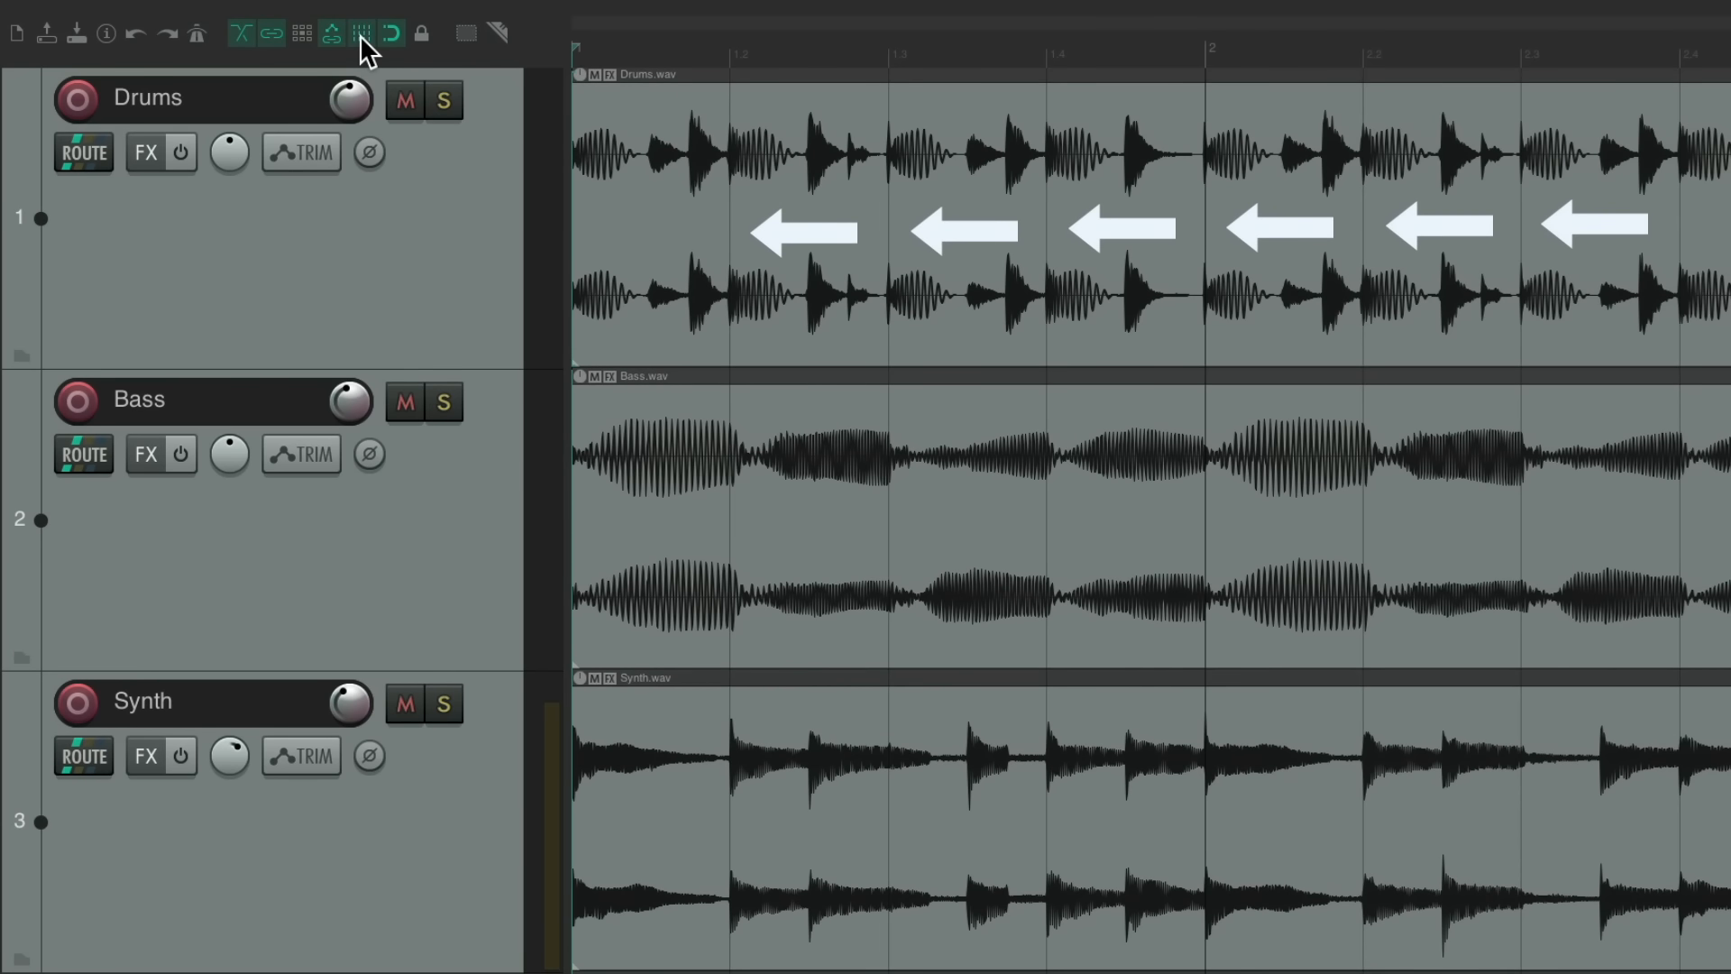
pyautogui.click(361, 33)
pyautogui.click(361, 34)
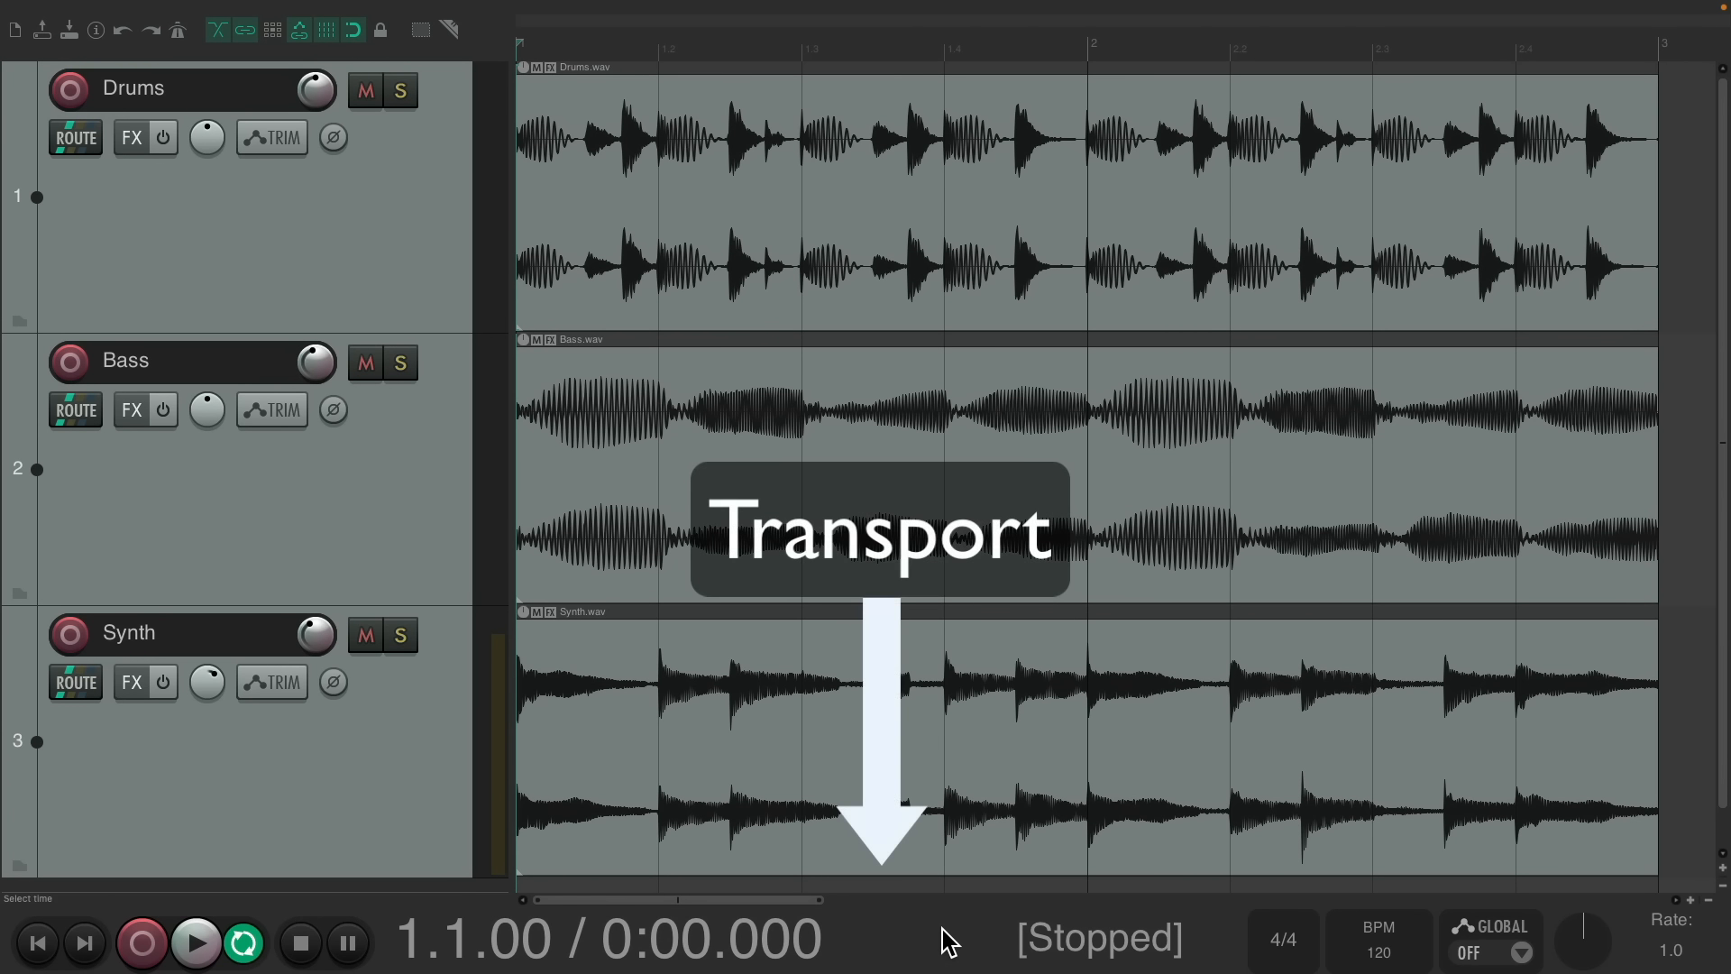
# - Play the project from the start and stop it, twice in a row
pyautogui.click(198, 943)
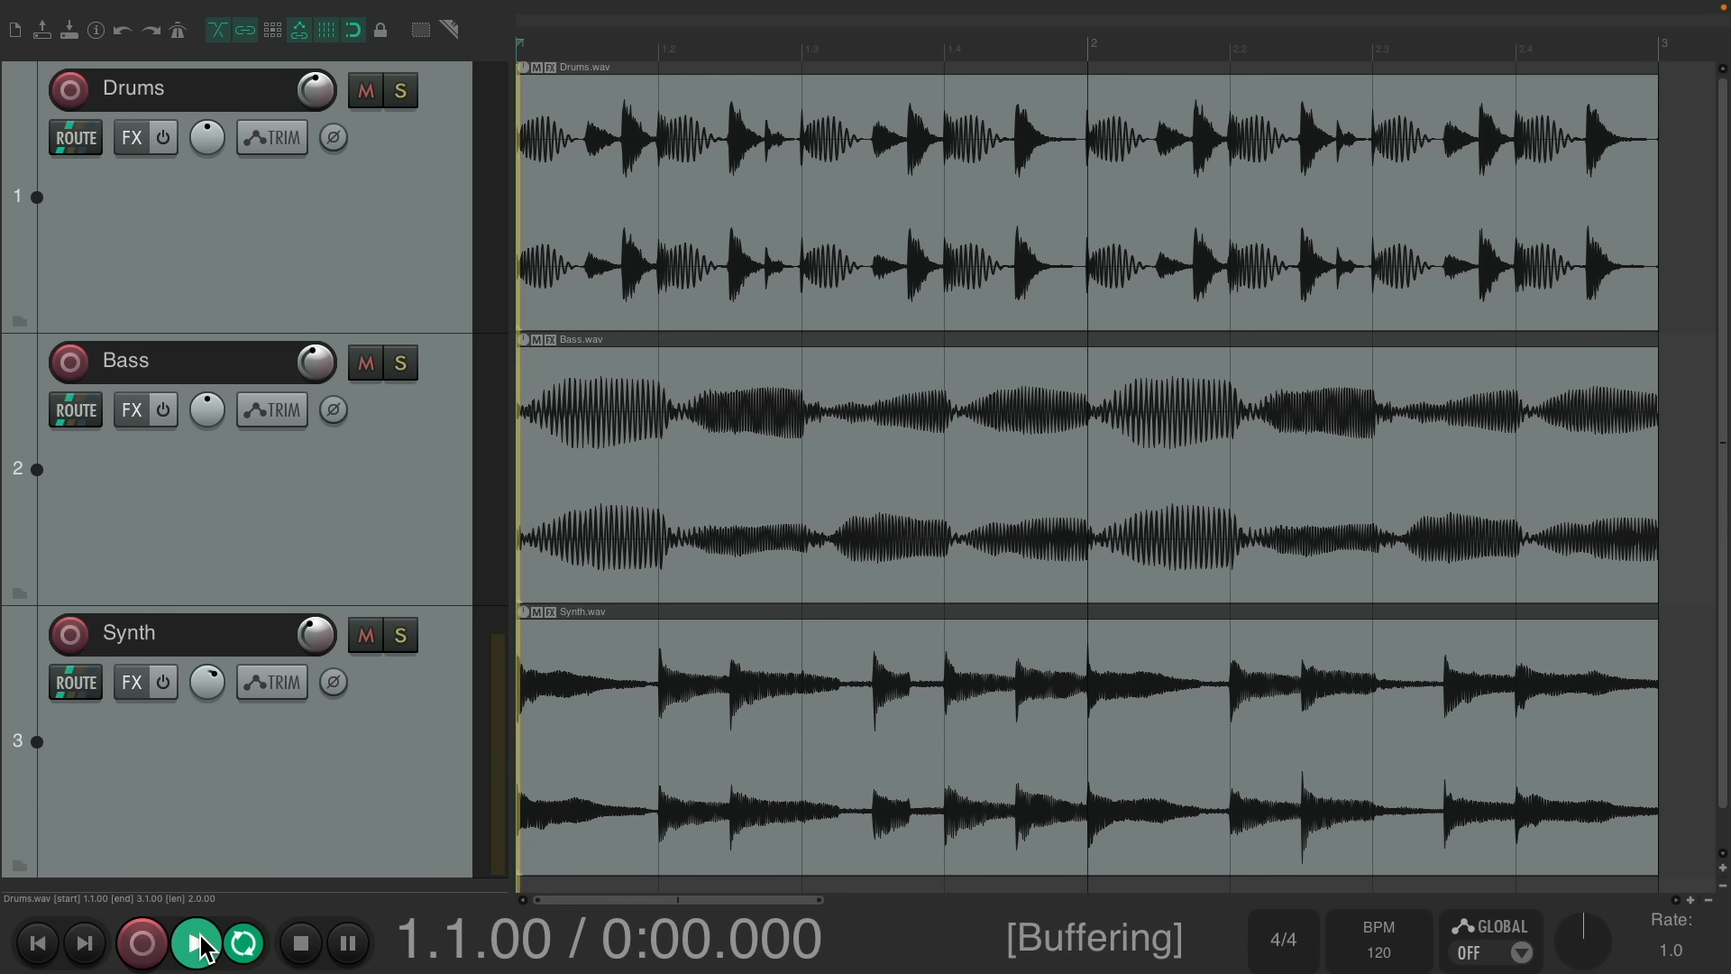
pyautogui.click(301, 943)
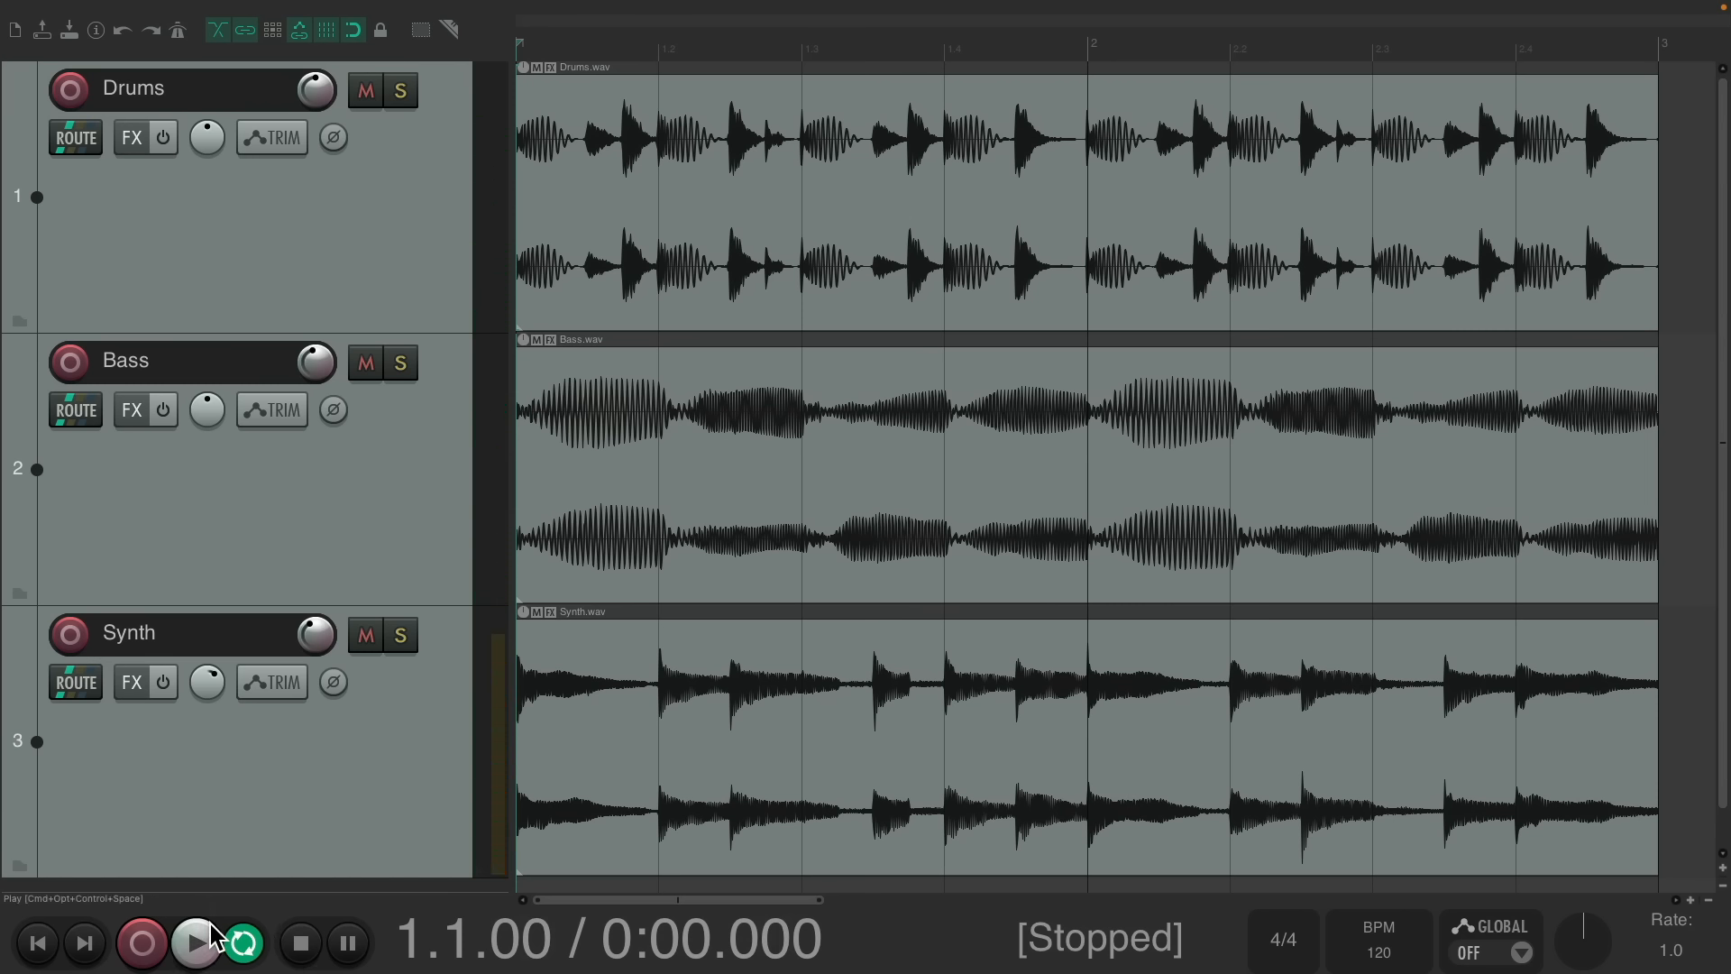
pyautogui.click(211, 929)
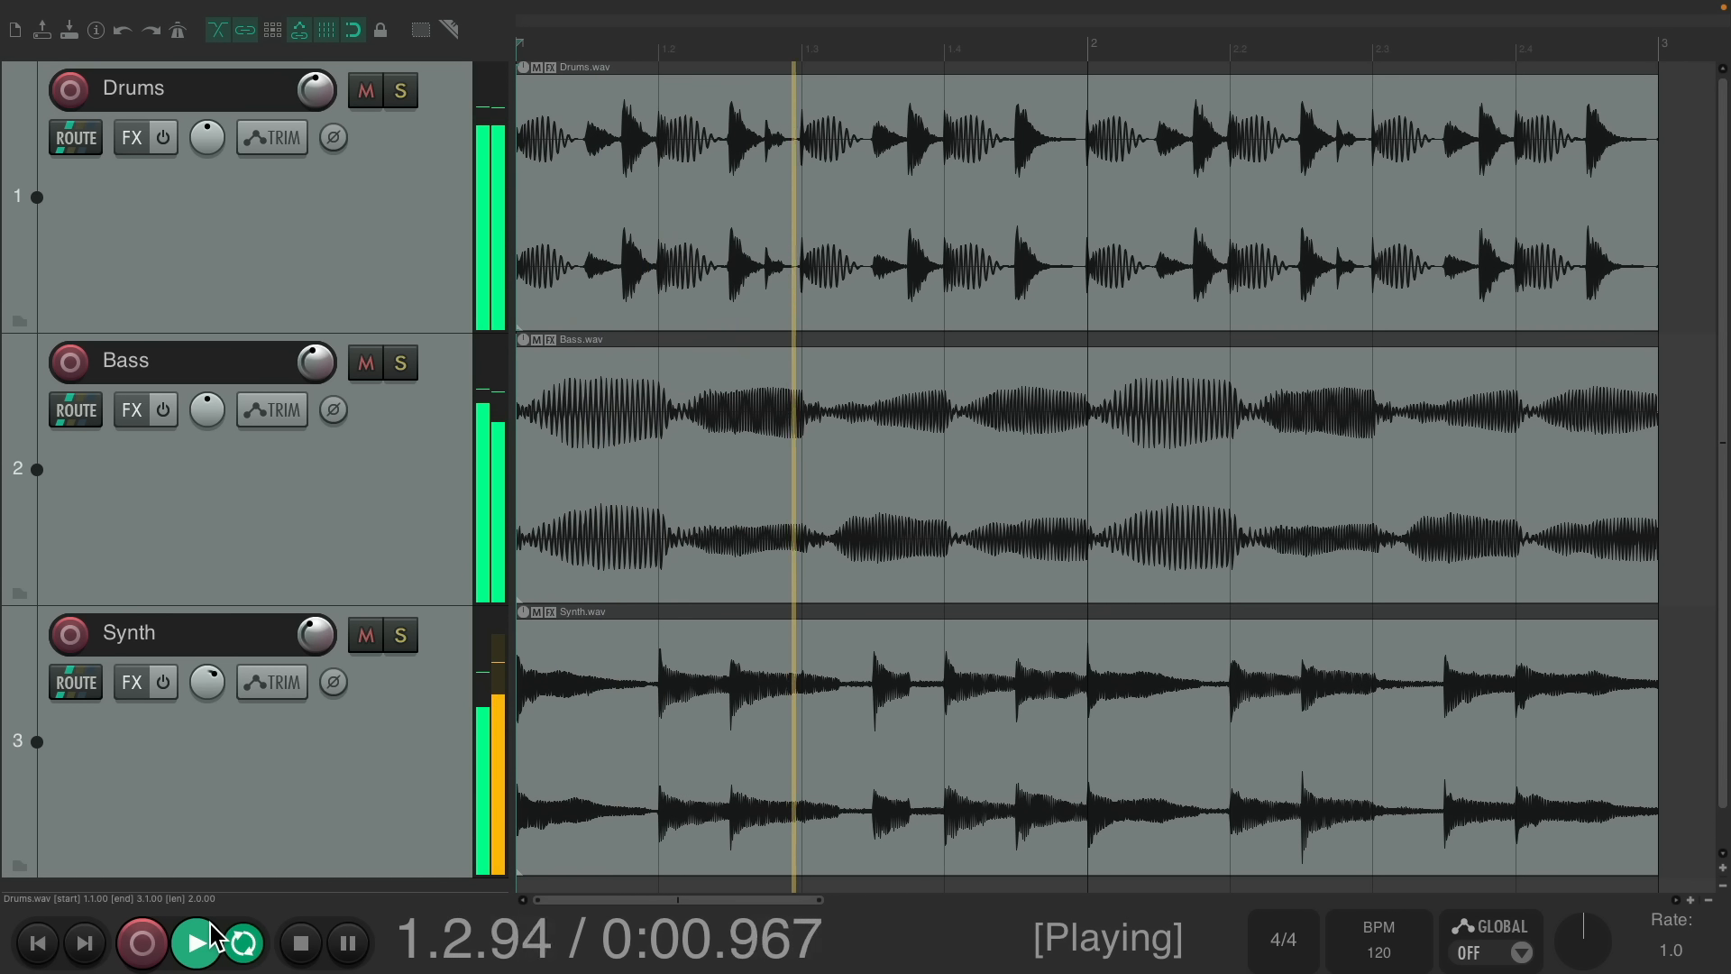
pyautogui.press('space')
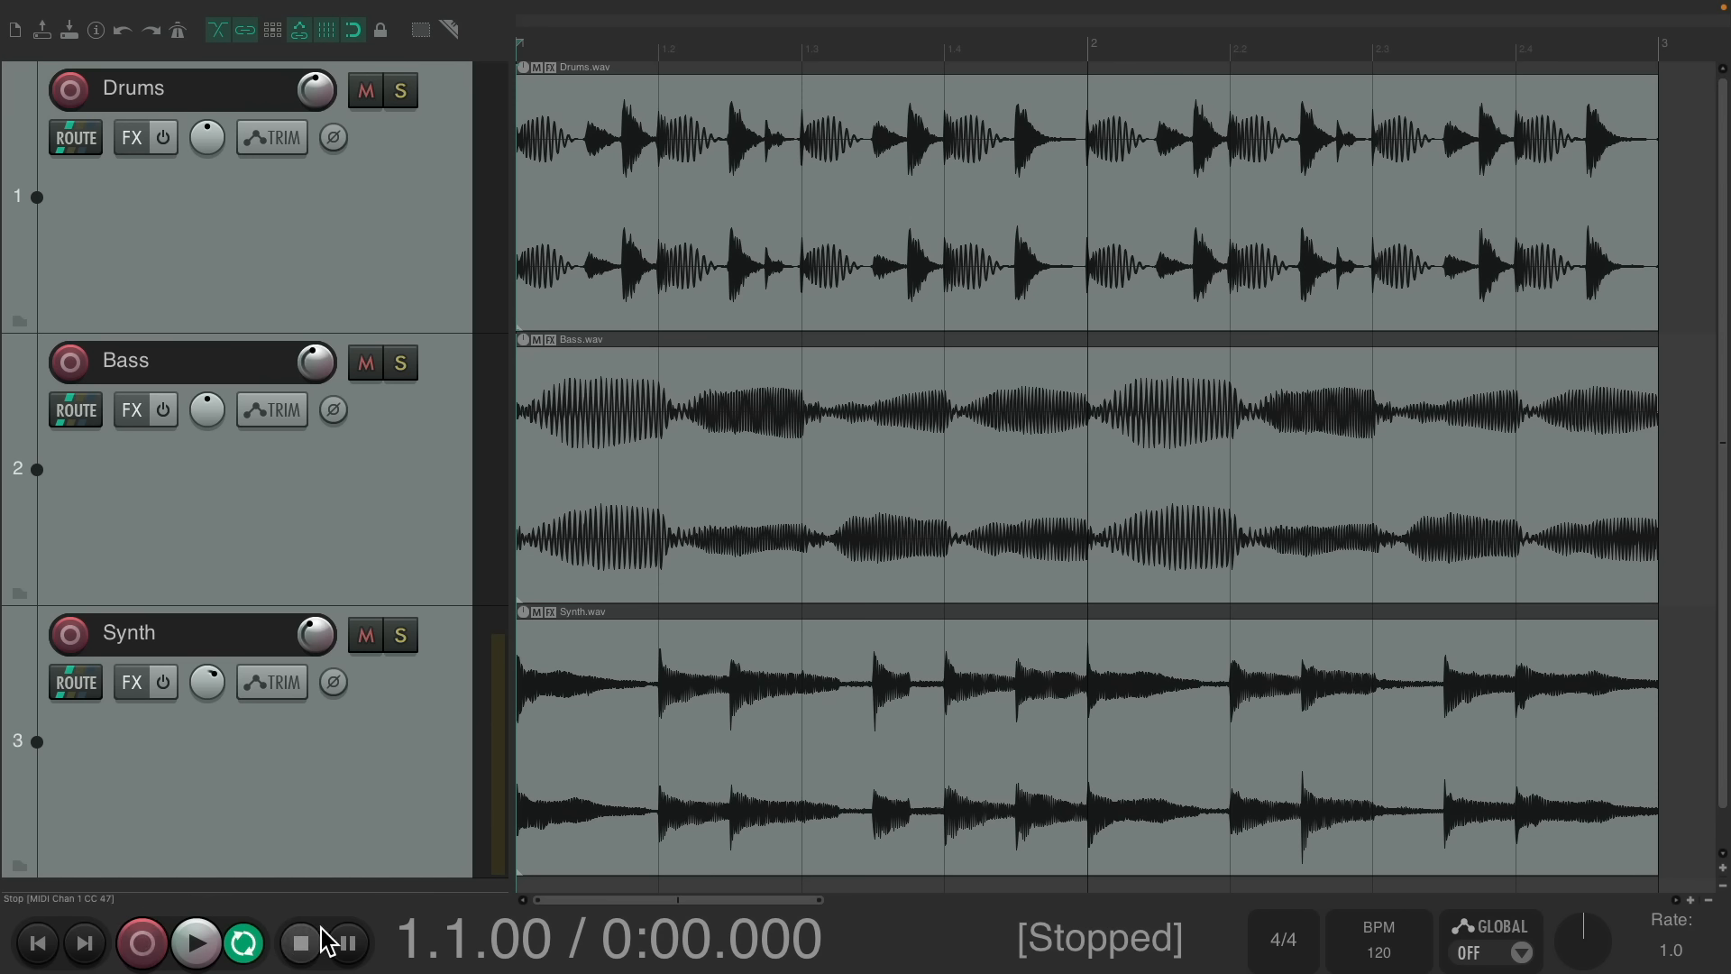
# - Pause and resume playback, and stop it with the edit cursor returned to the project start
pyautogui.click(349, 943)
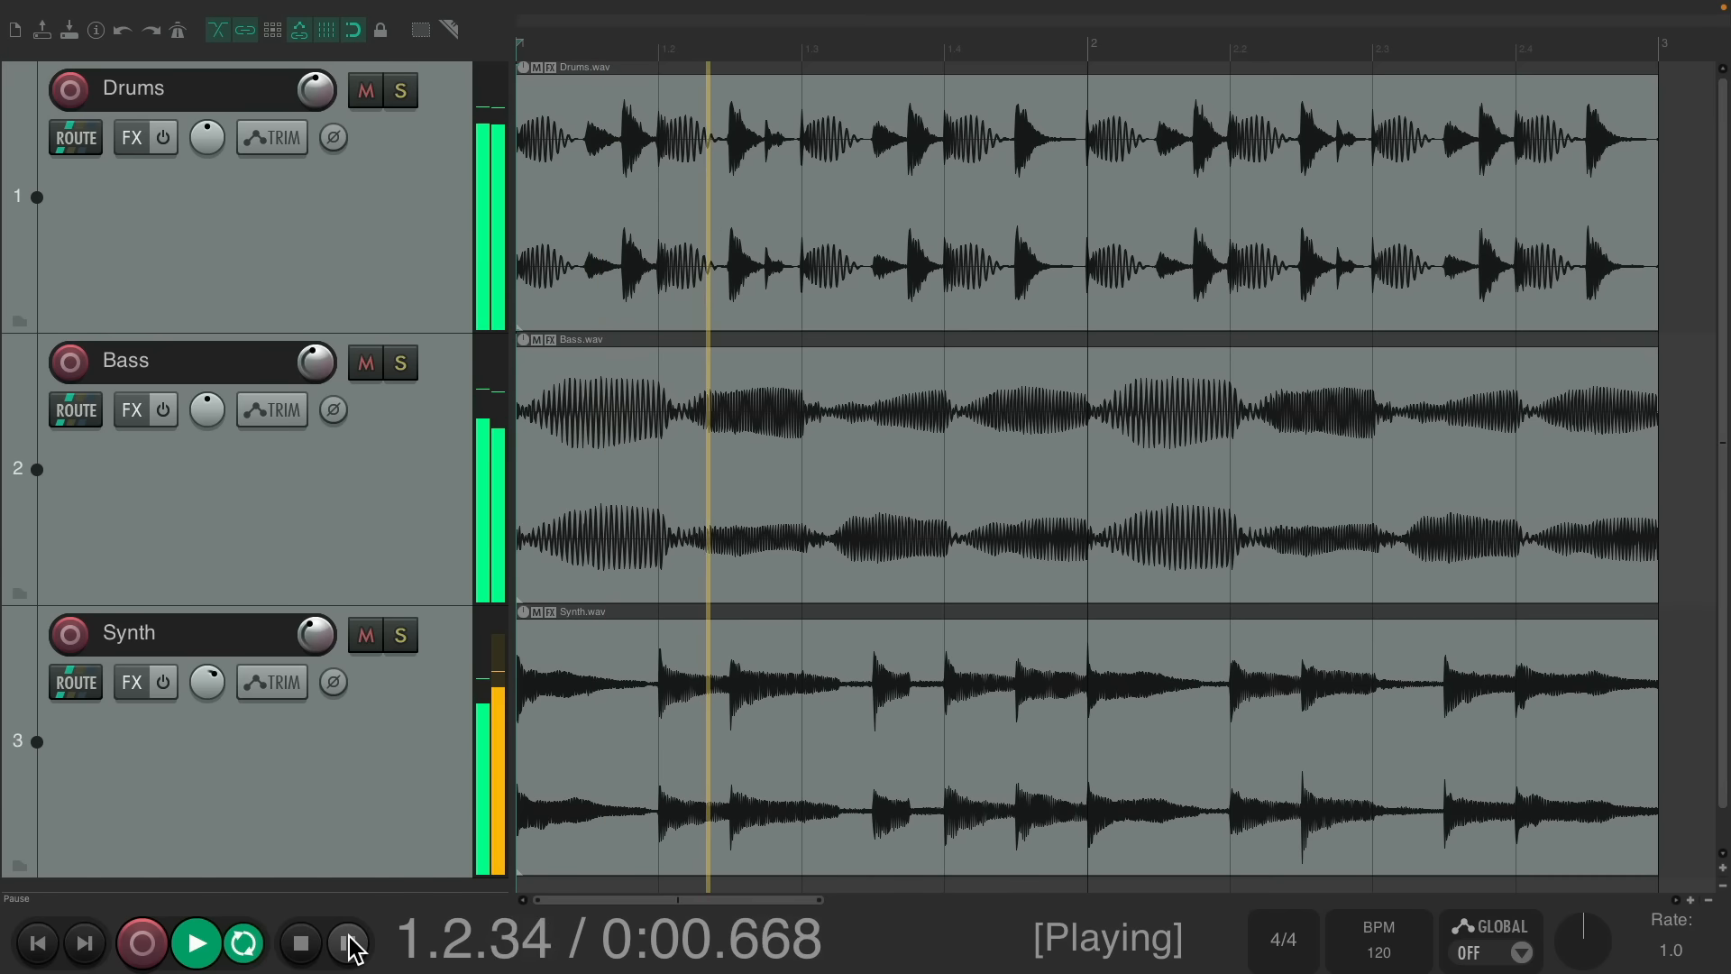
pyautogui.click(349, 943)
pyautogui.click(349, 942)
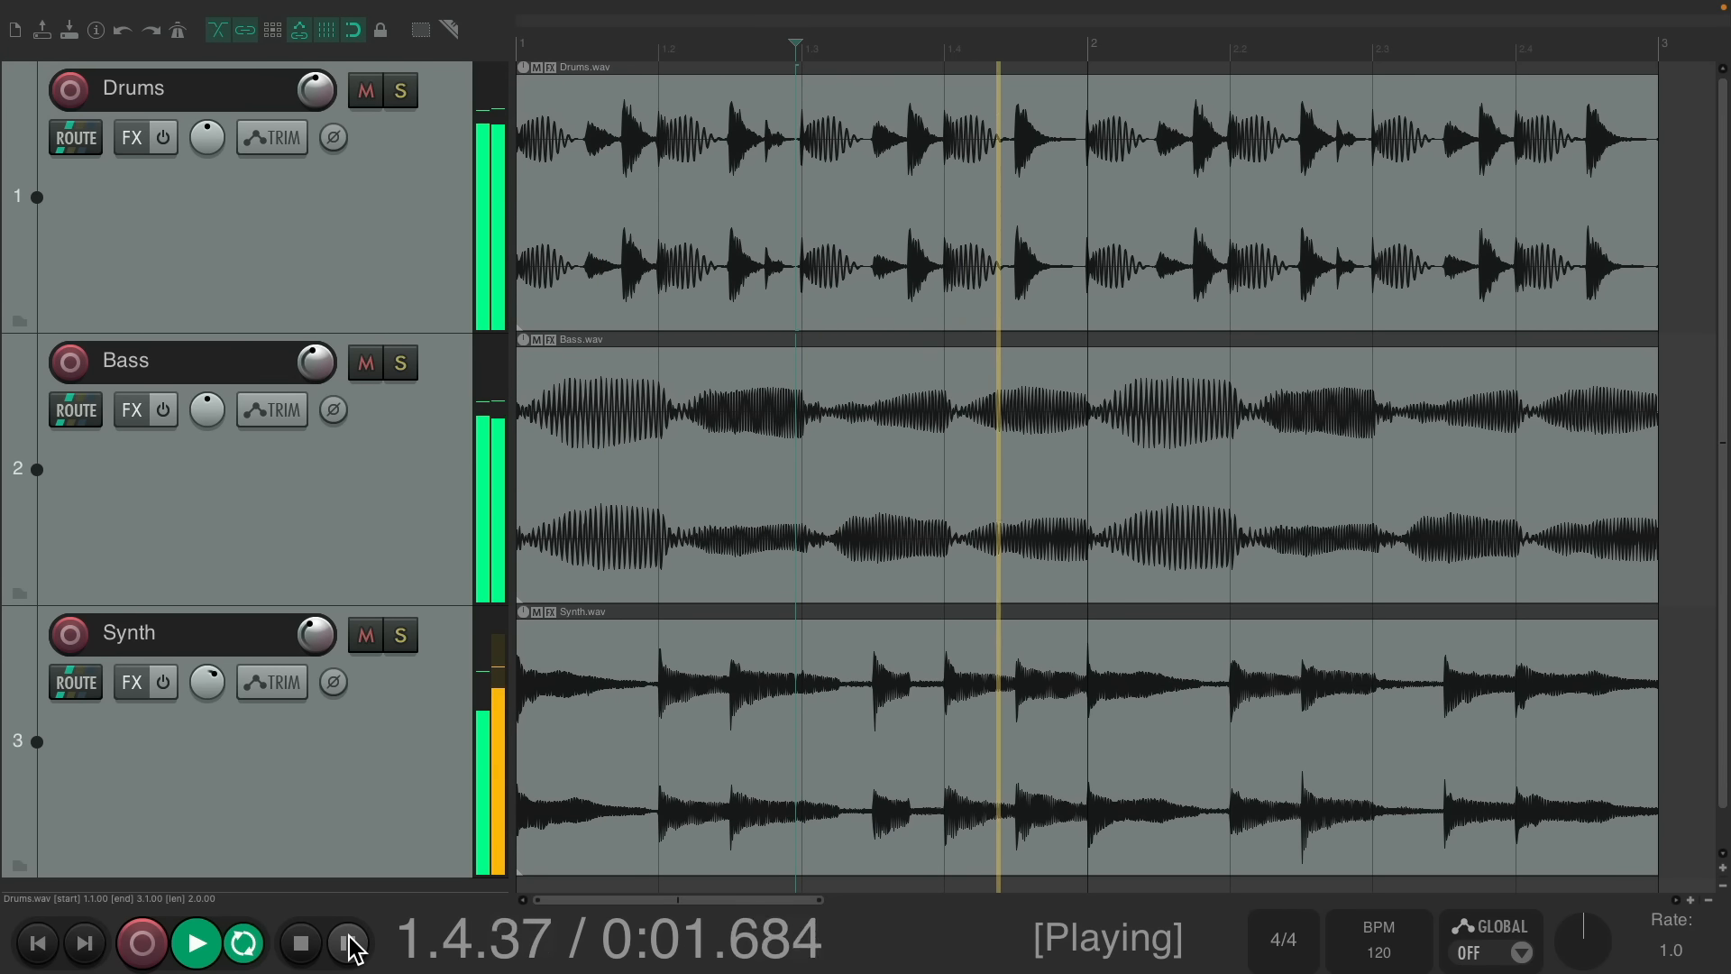
pyautogui.press('space')
pyautogui.press('Home')
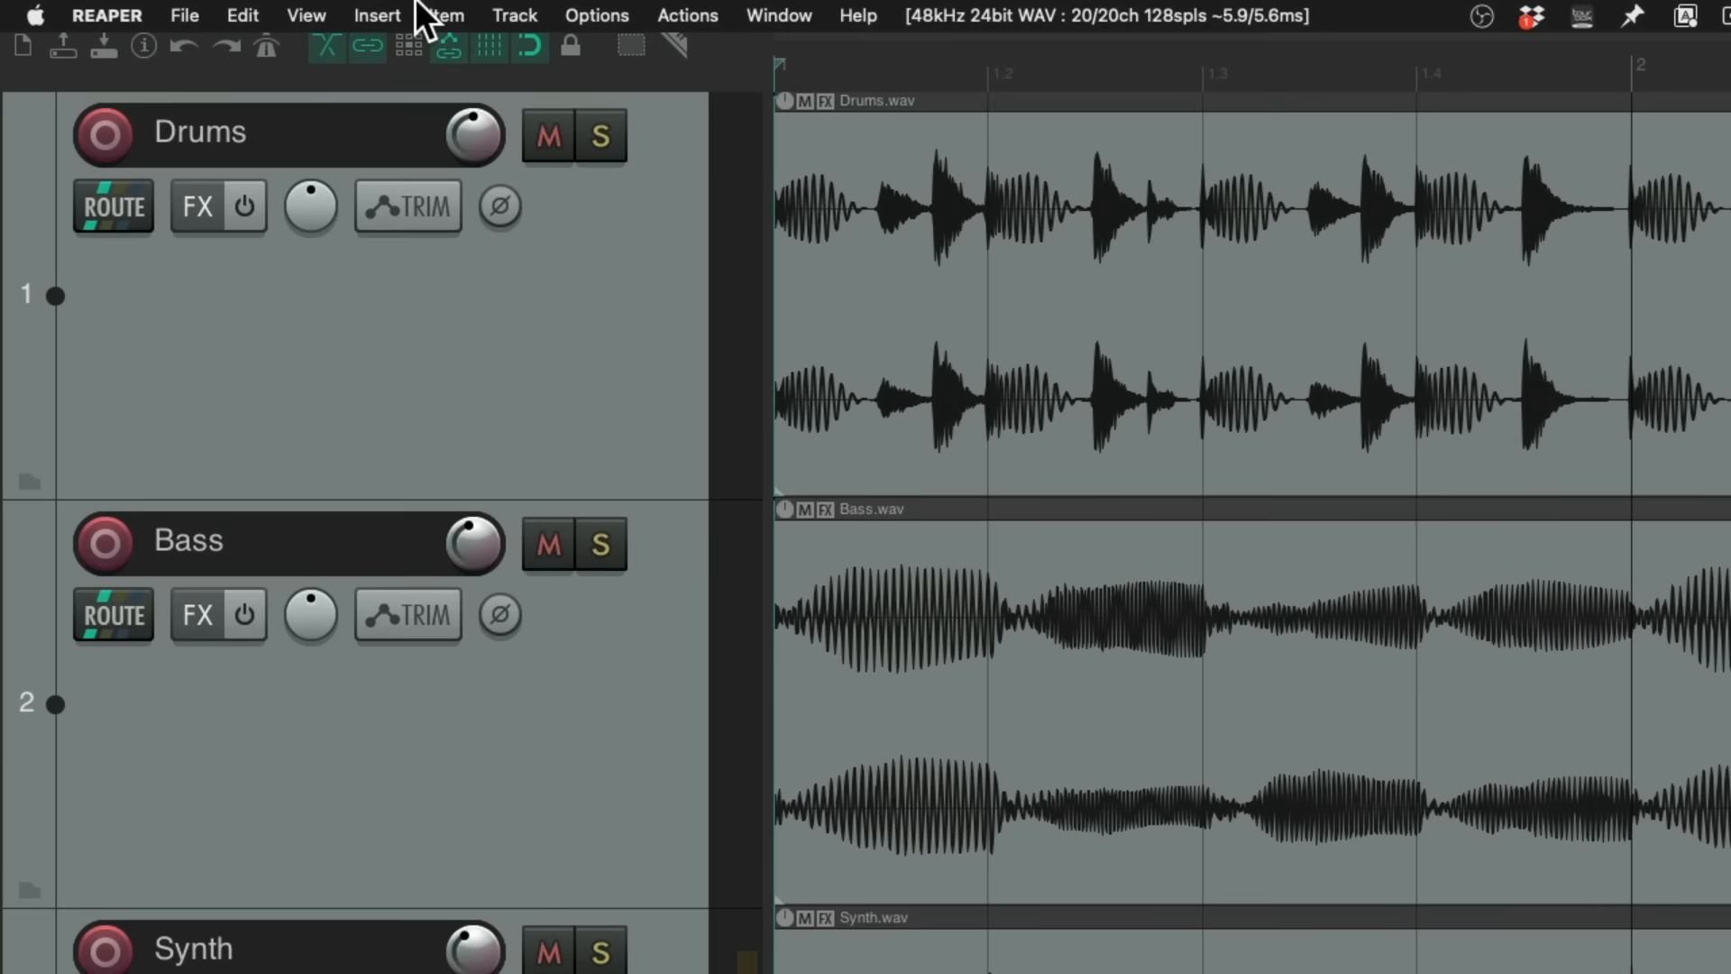
# - Hide the transport and show it again
pyautogui.click(313, 18)
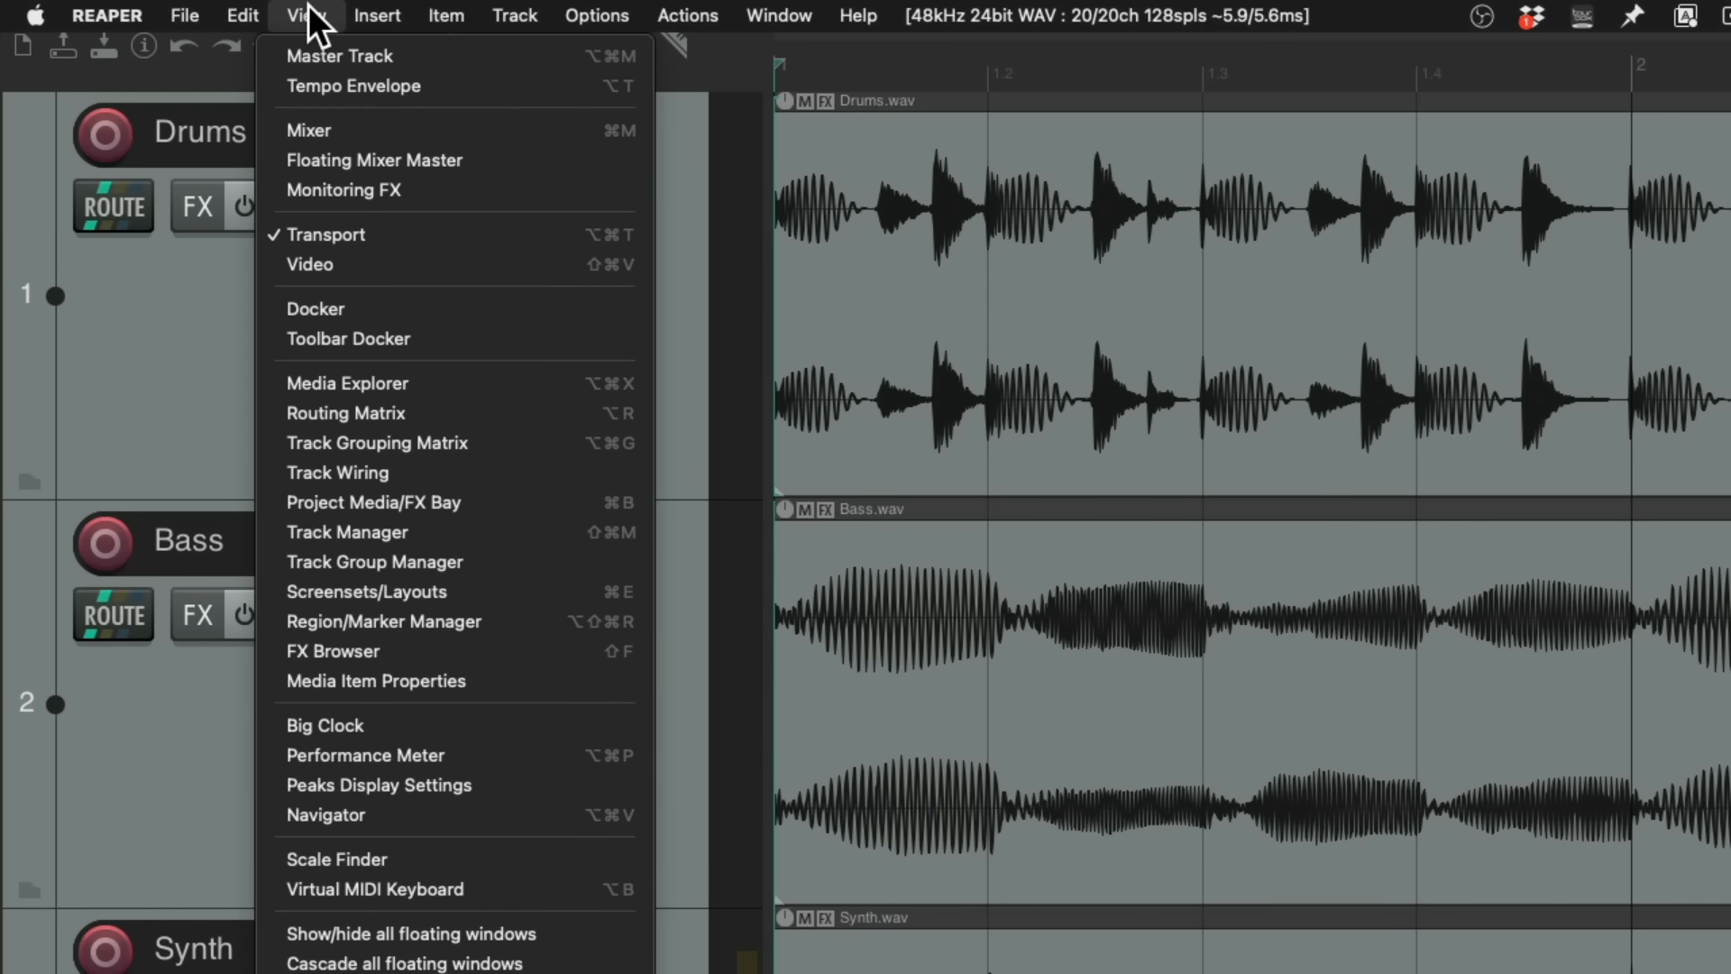
pyautogui.click(394, 236)
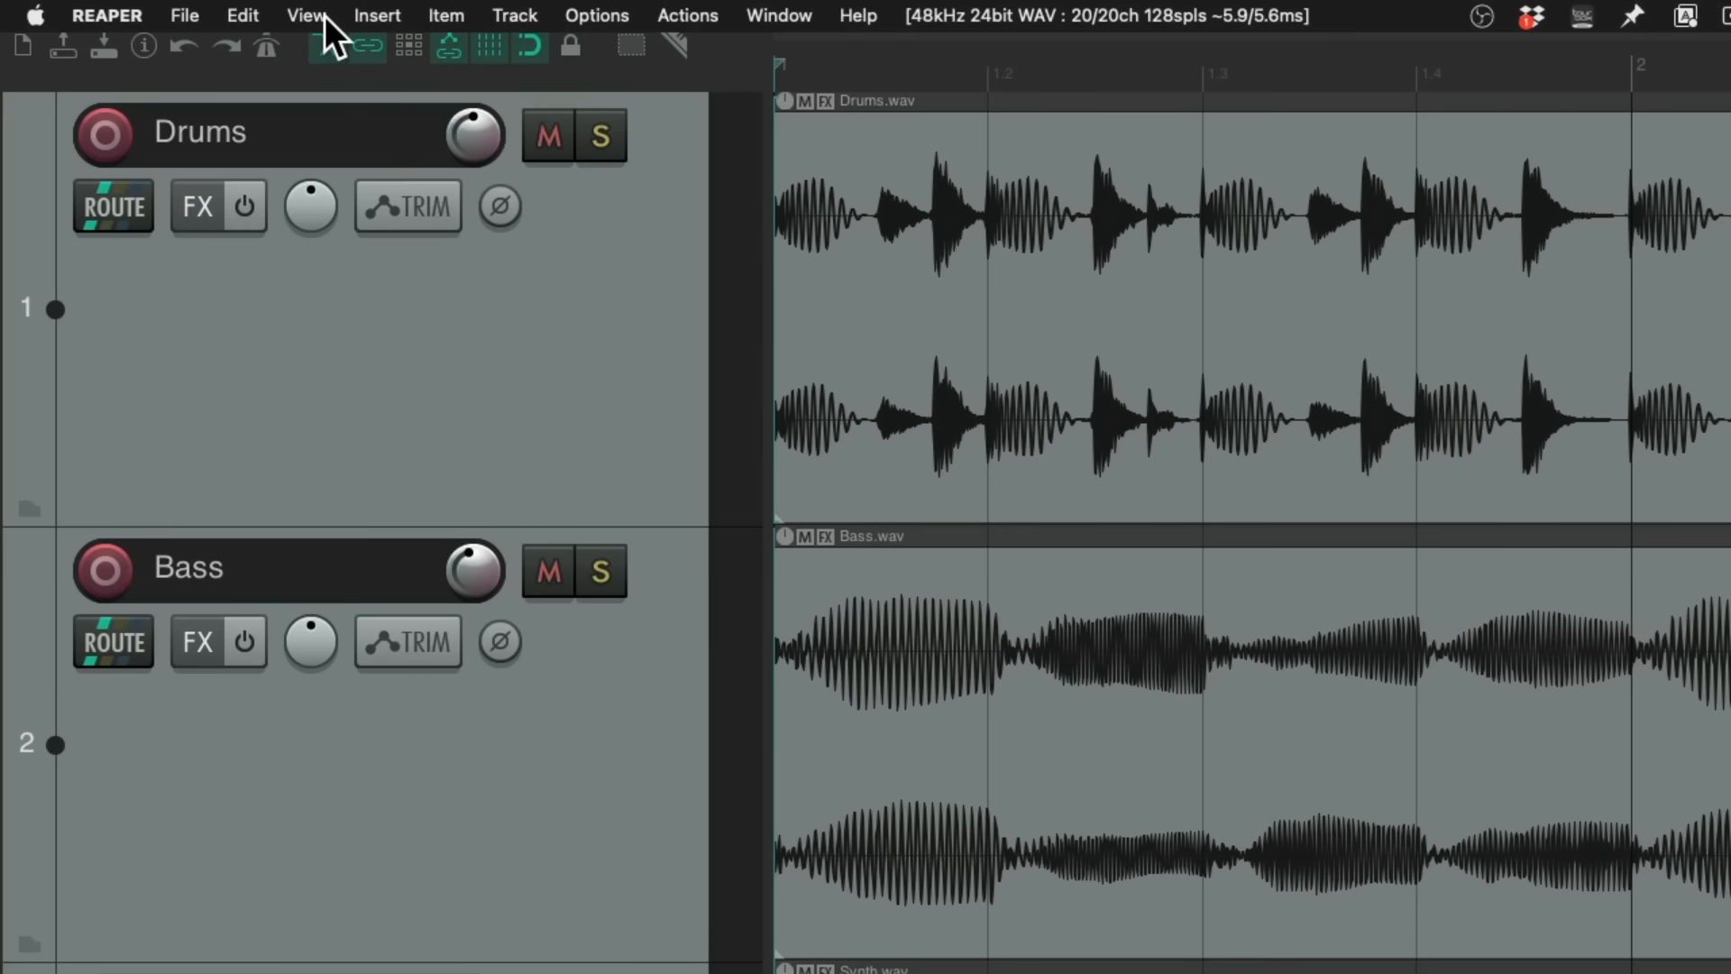
pyautogui.click(323, 20)
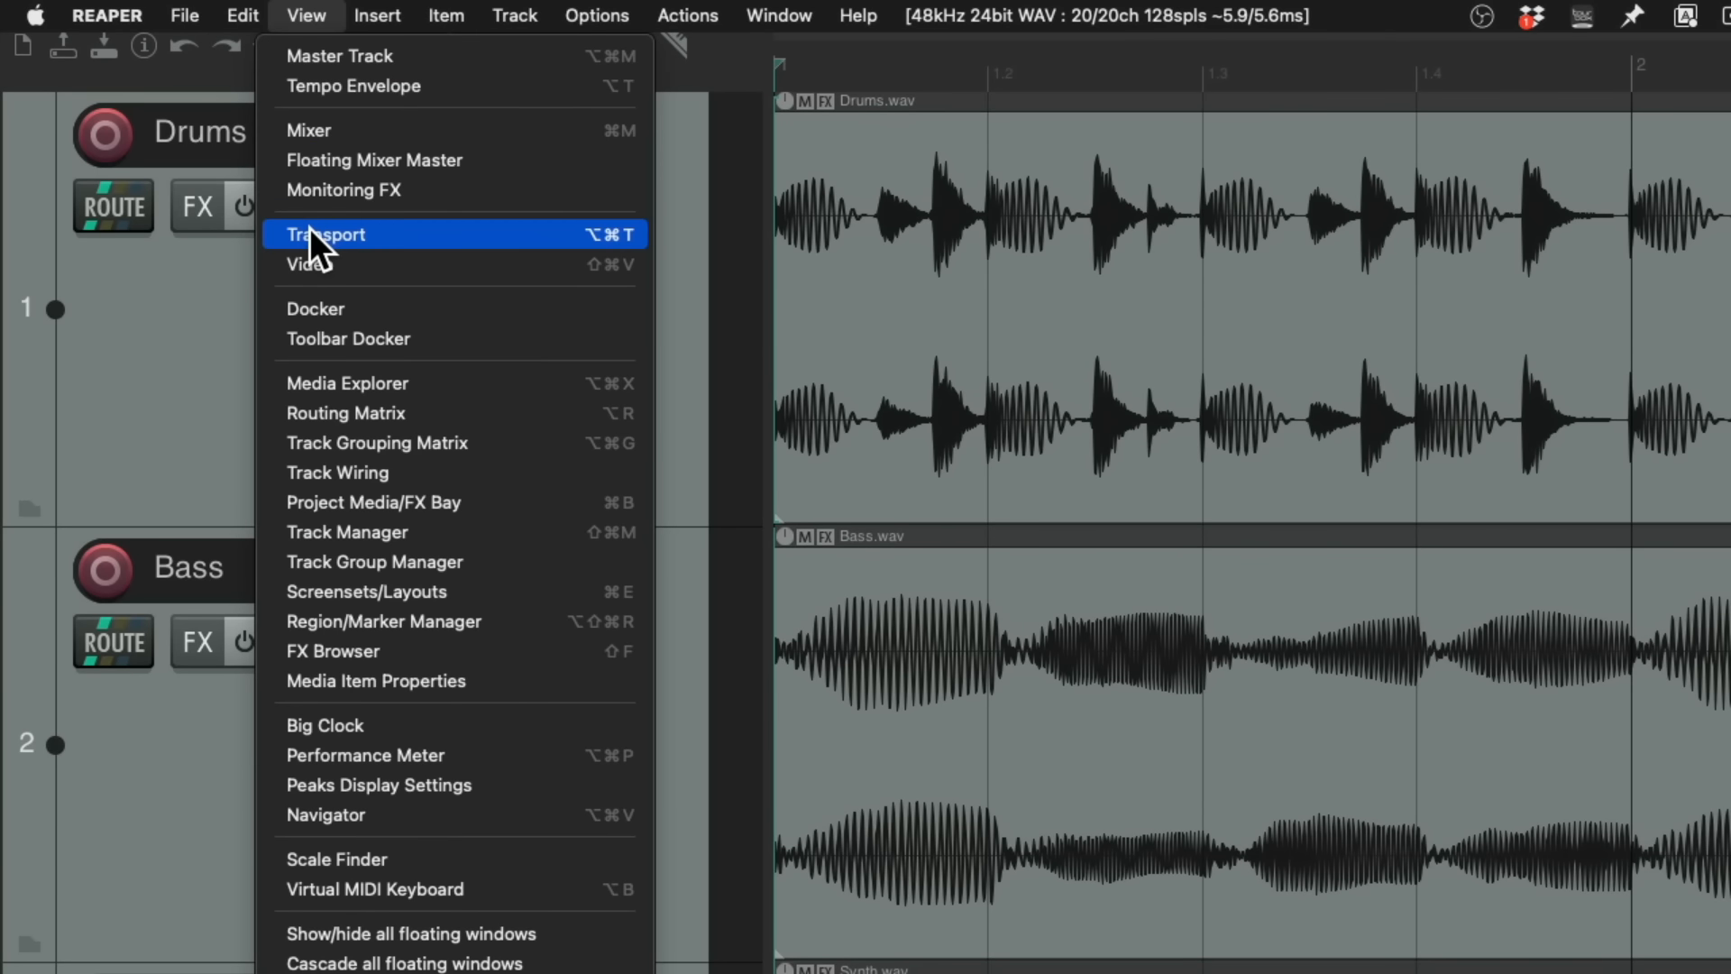
pyautogui.click(423, 236)
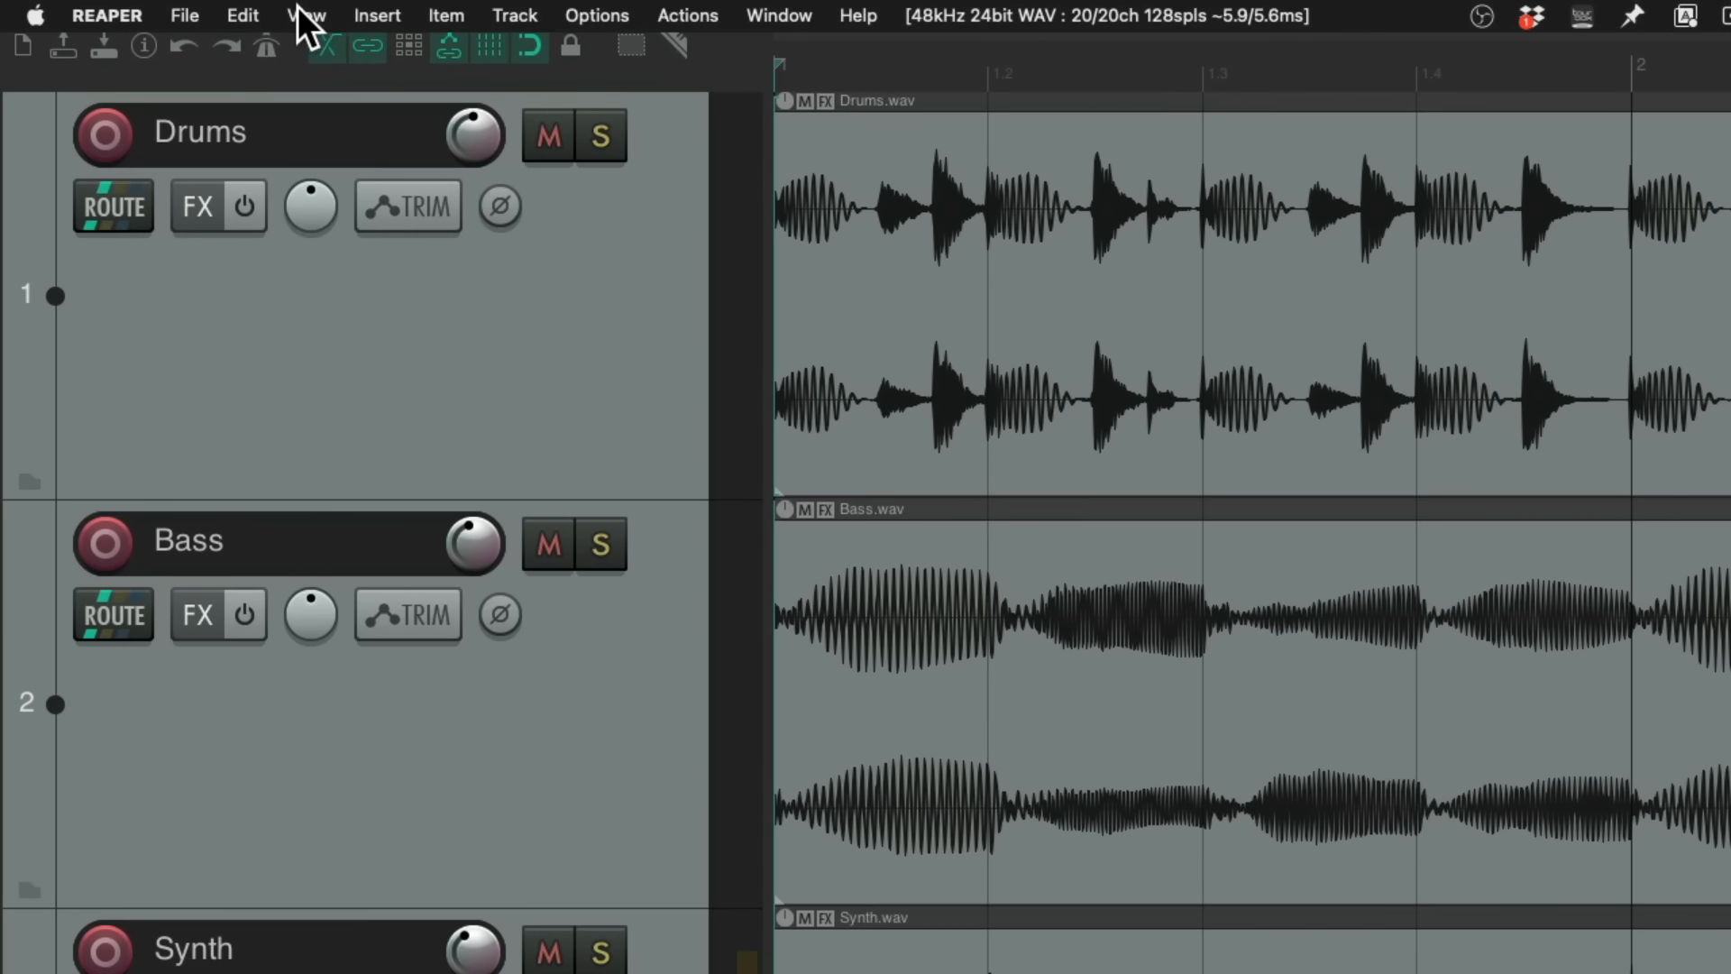
# - Show the mixer in its floating window and close it
pyautogui.click(307, 15)
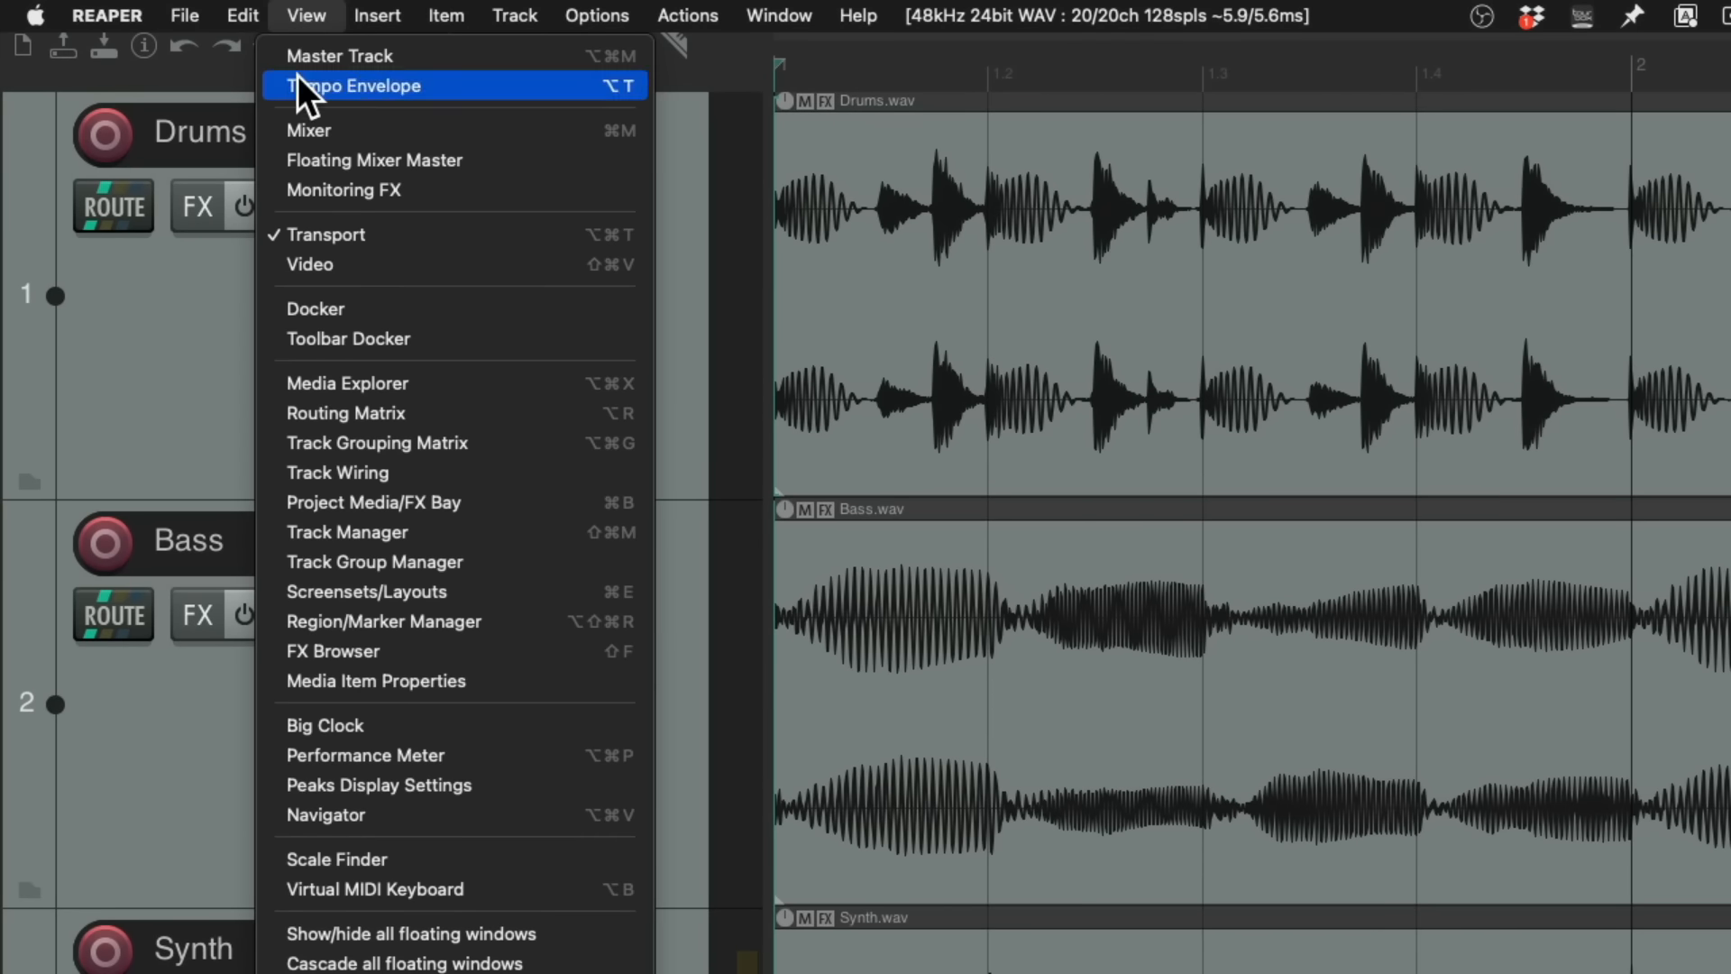
pyautogui.click(279, 135)
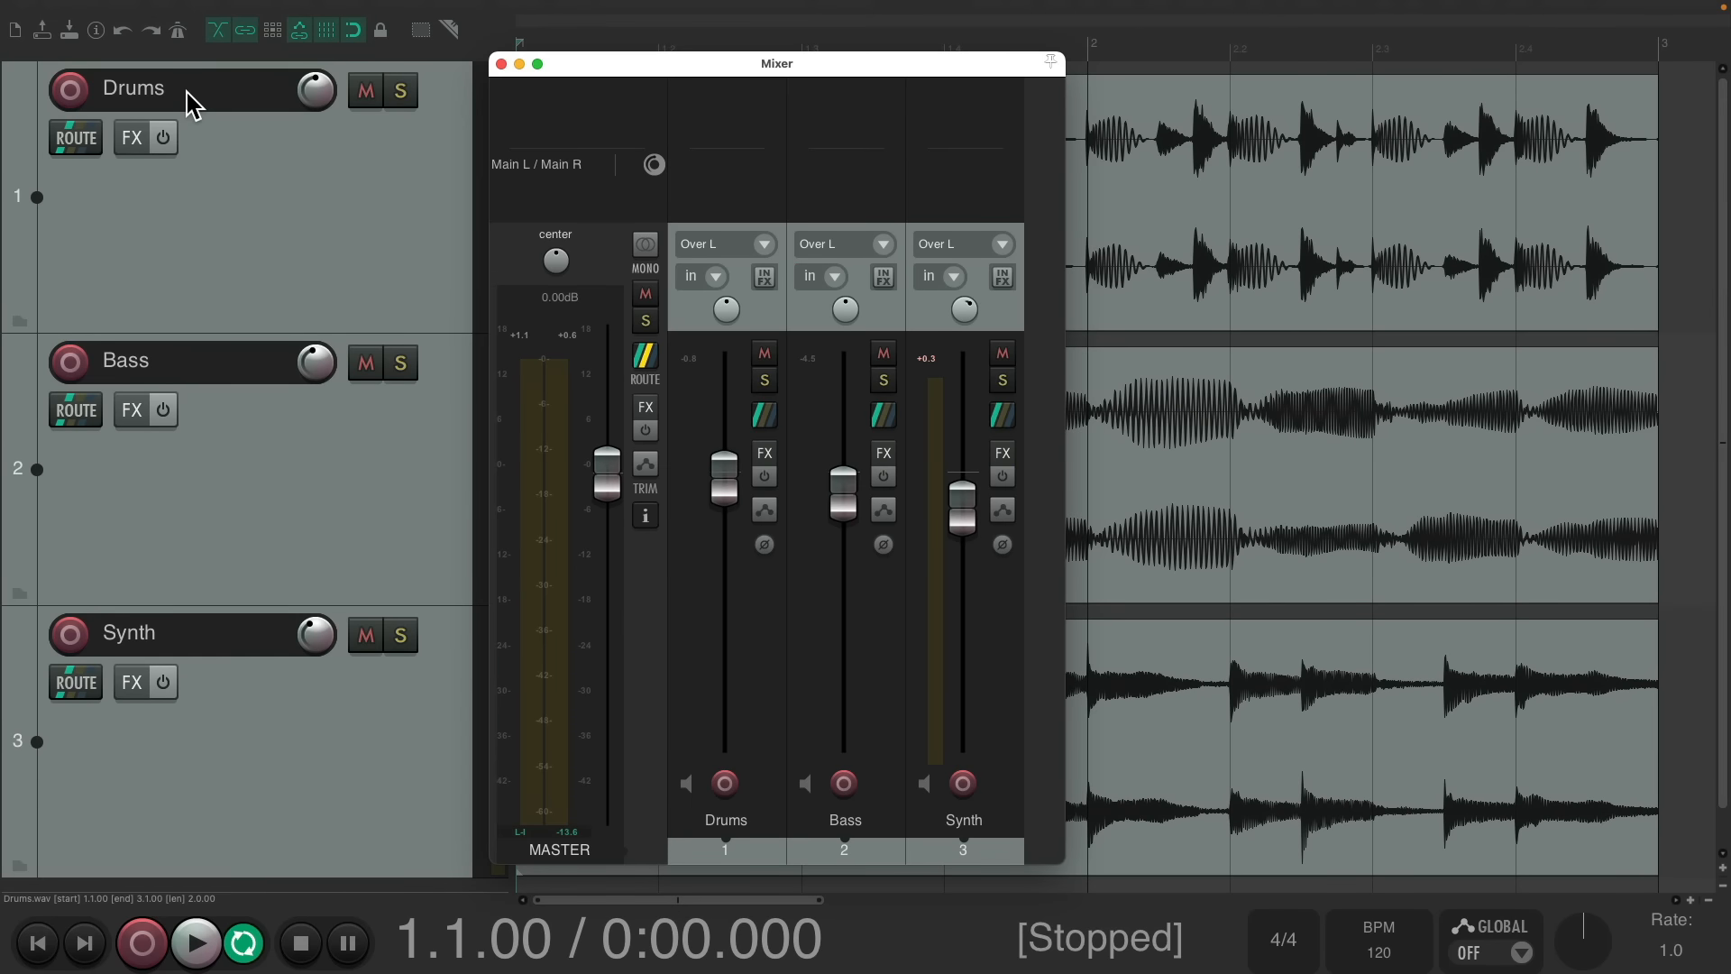
pyautogui.click(502, 64)
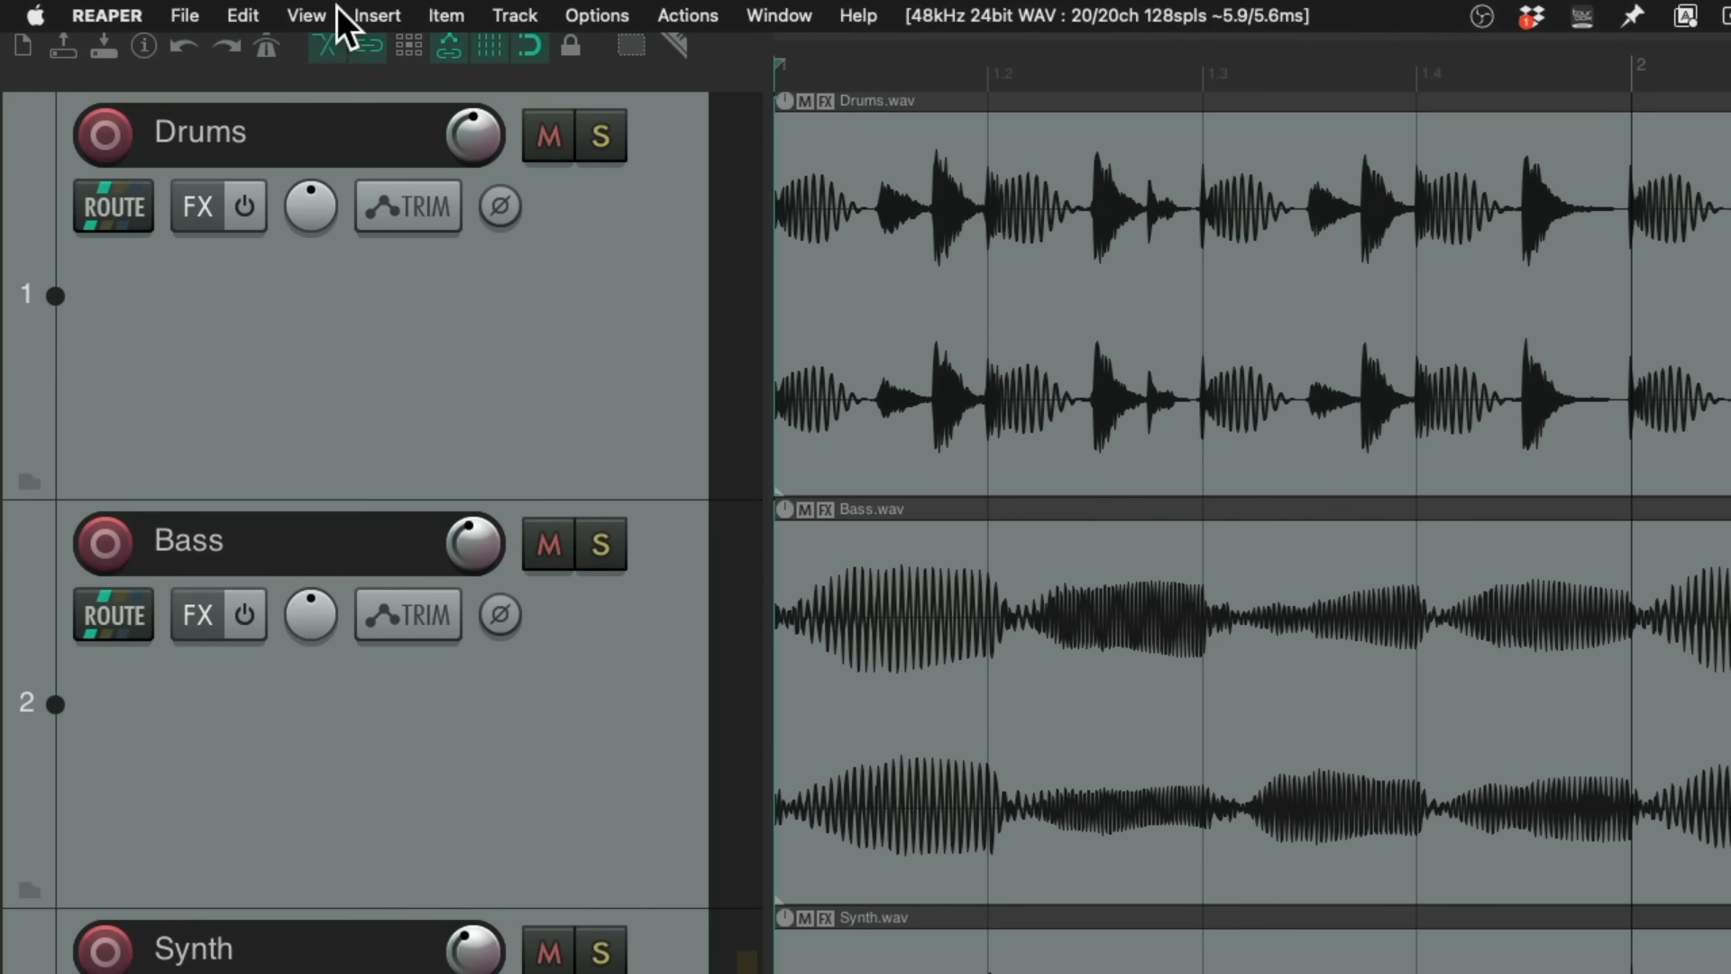
# - Reopen the mixer to dock it in the docker, and hide the docked mixer
pyautogui.click(306, 15)
pyautogui.click(296, 123)
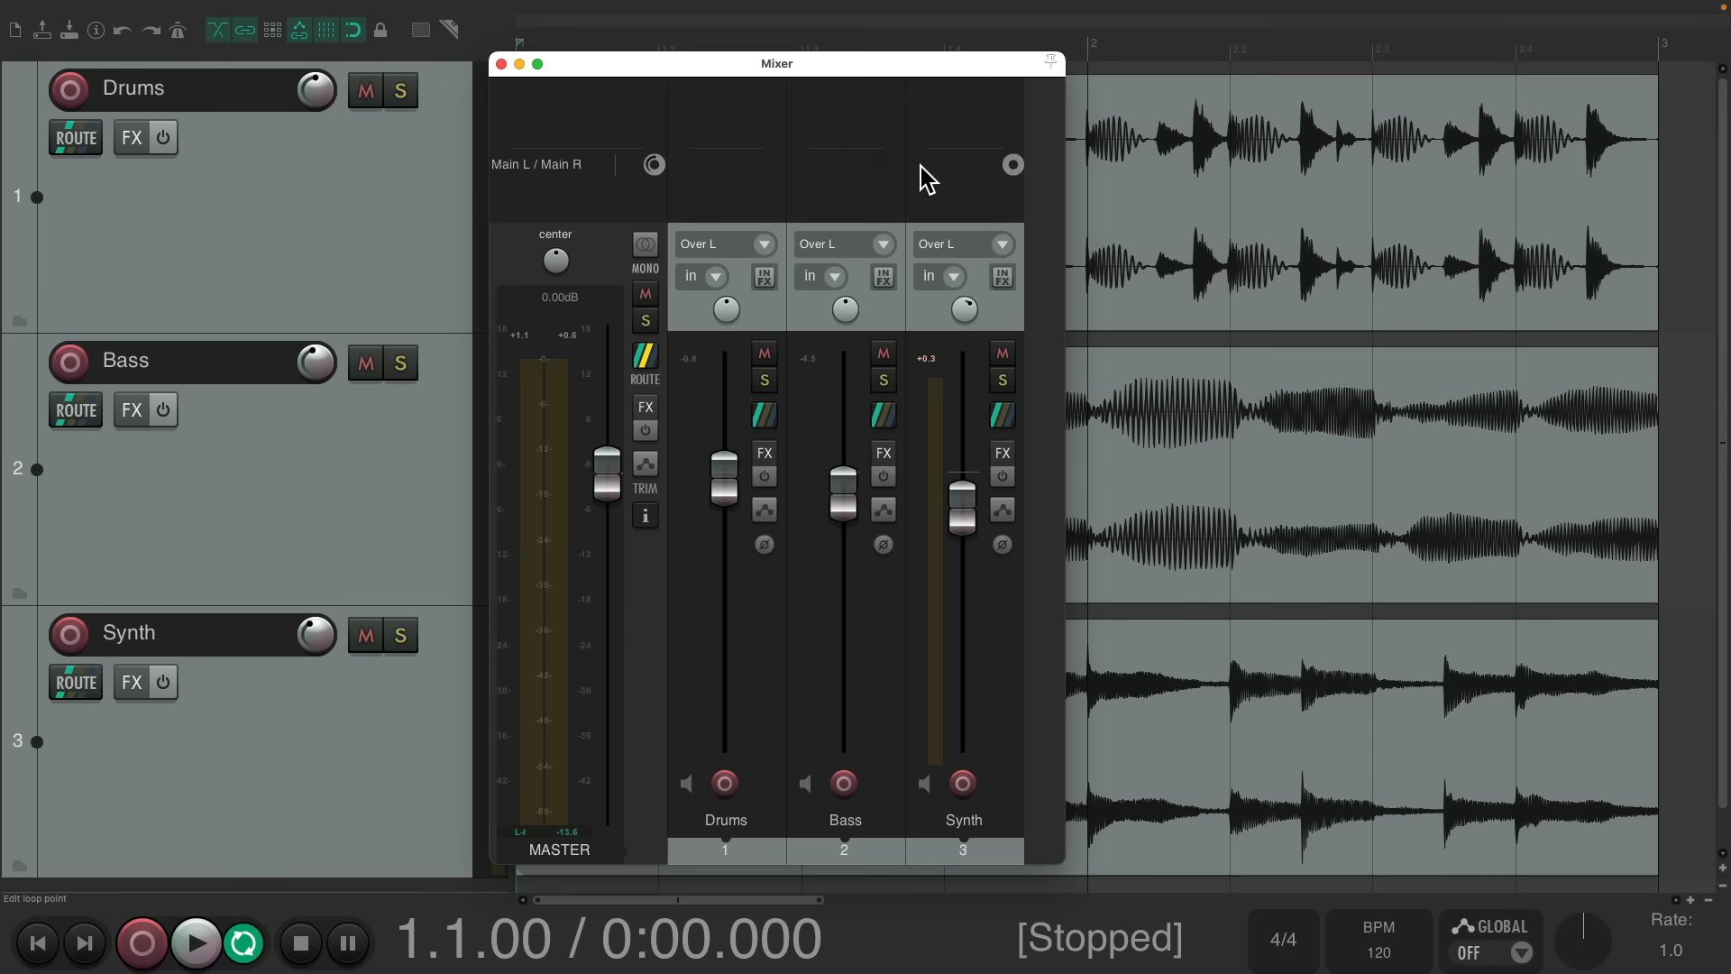
pyautogui.rightClick(1029, 338)
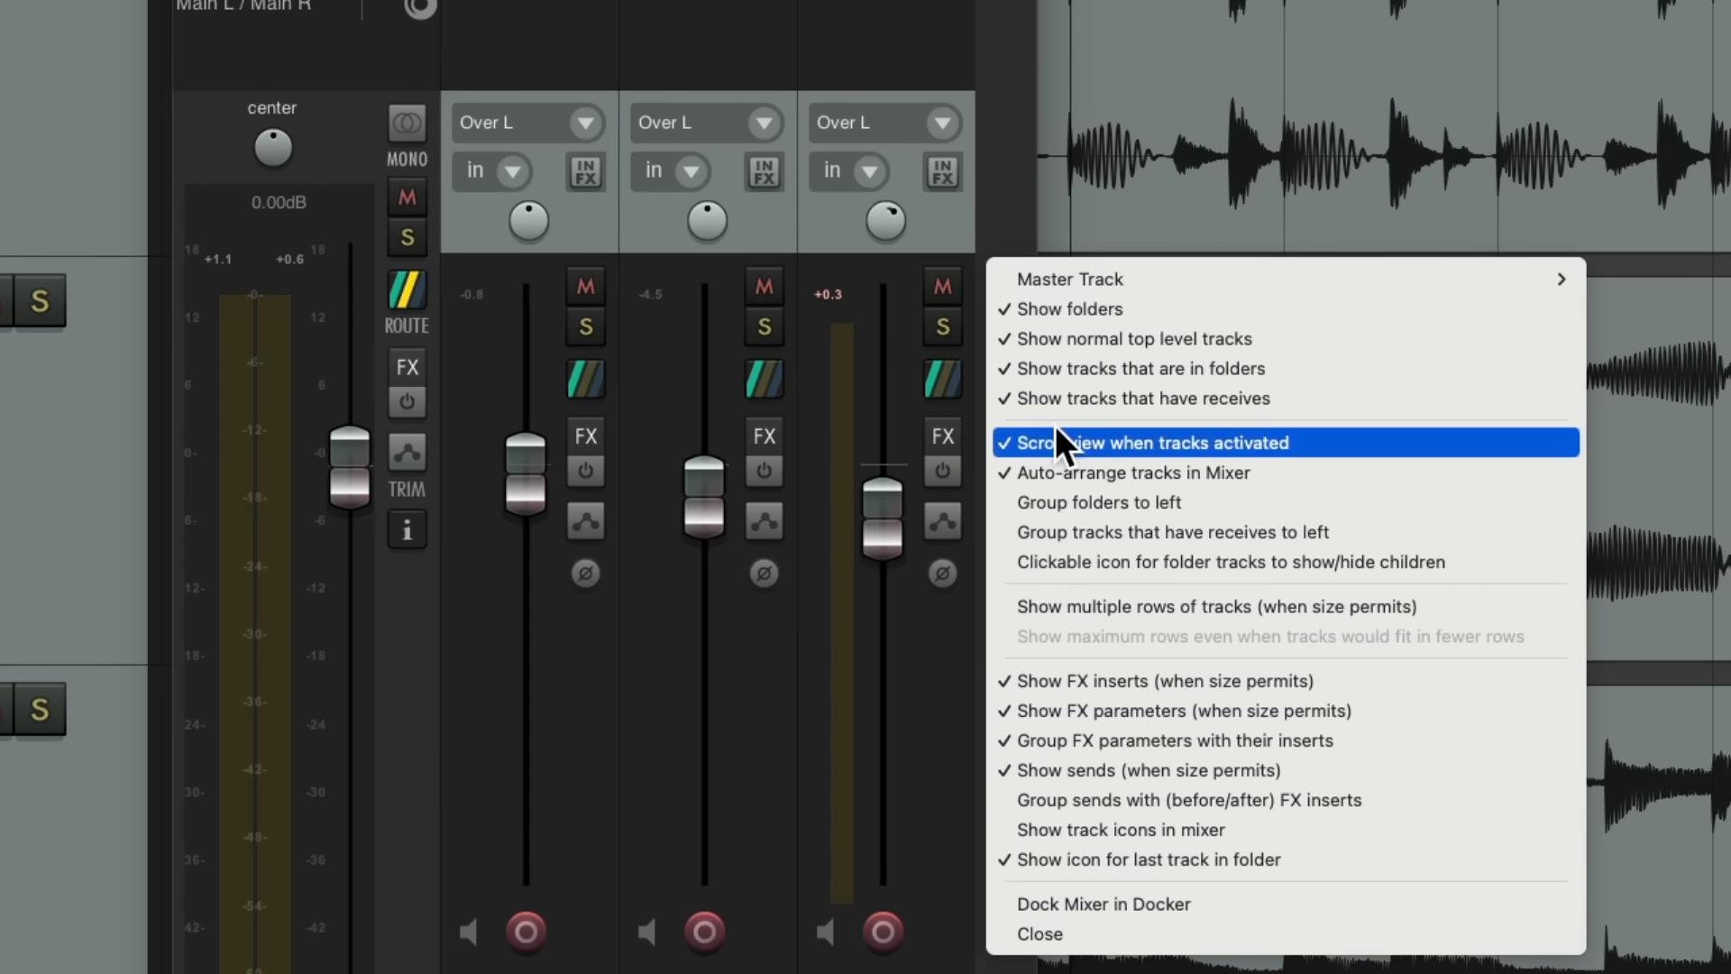
pyautogui.click(1112, 901)
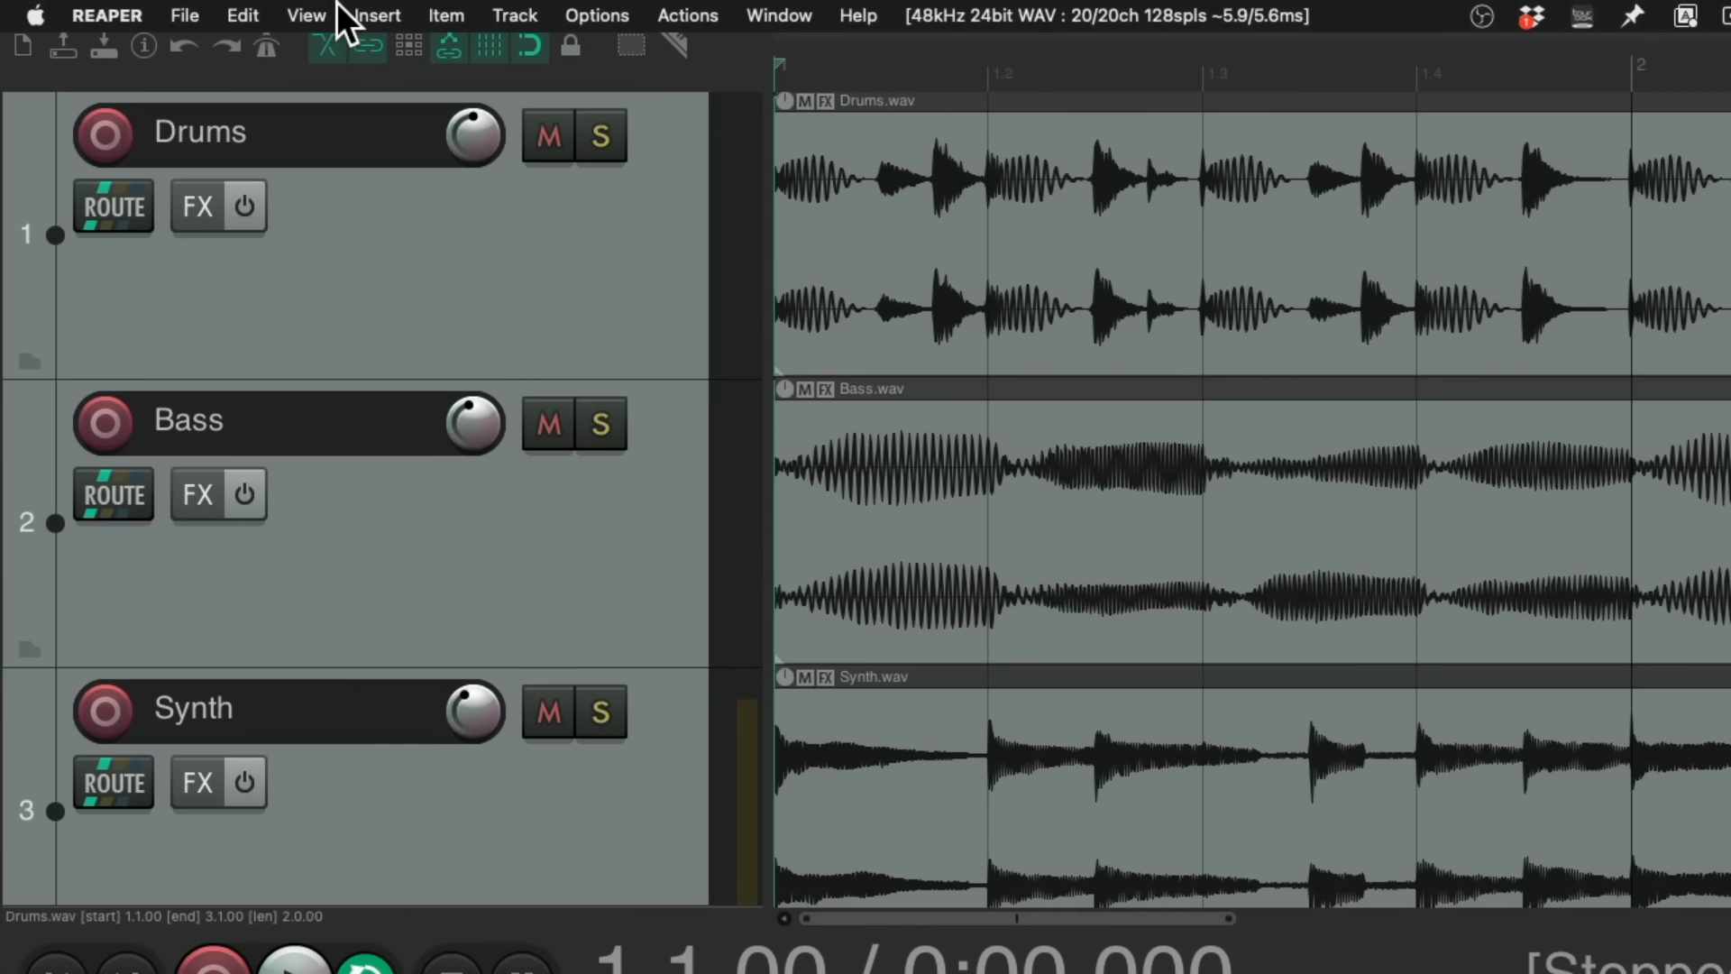
pyautogui.click(205, 10)
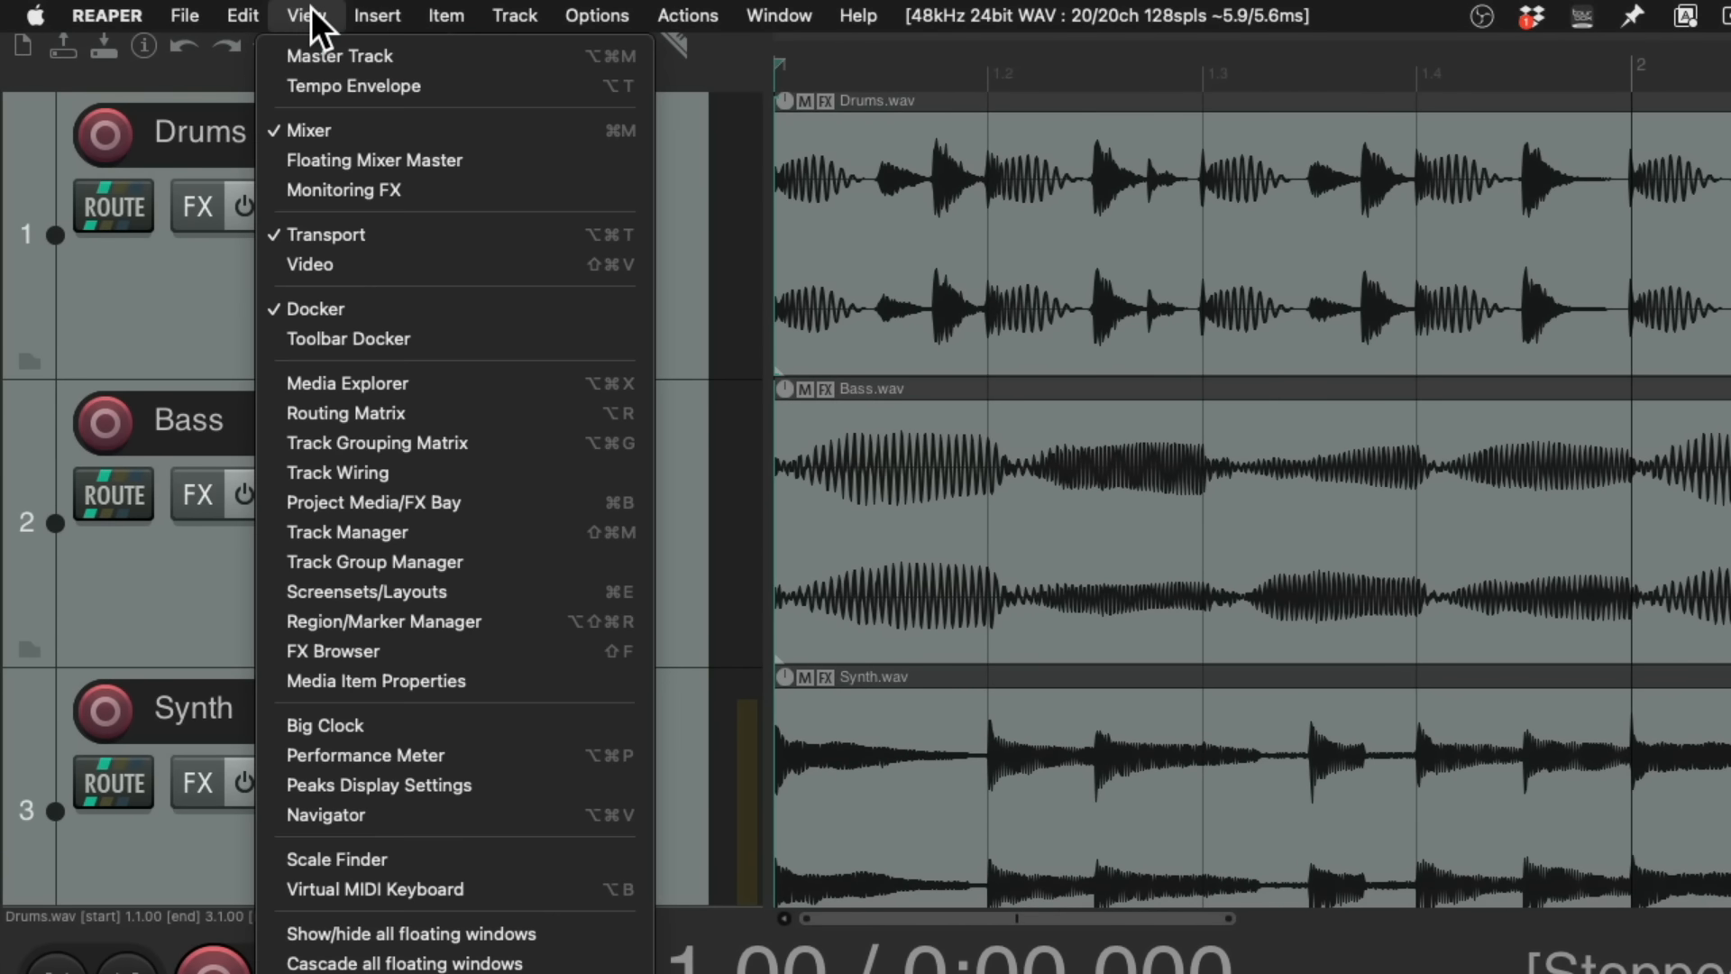
pyautogui.click(338, 128)
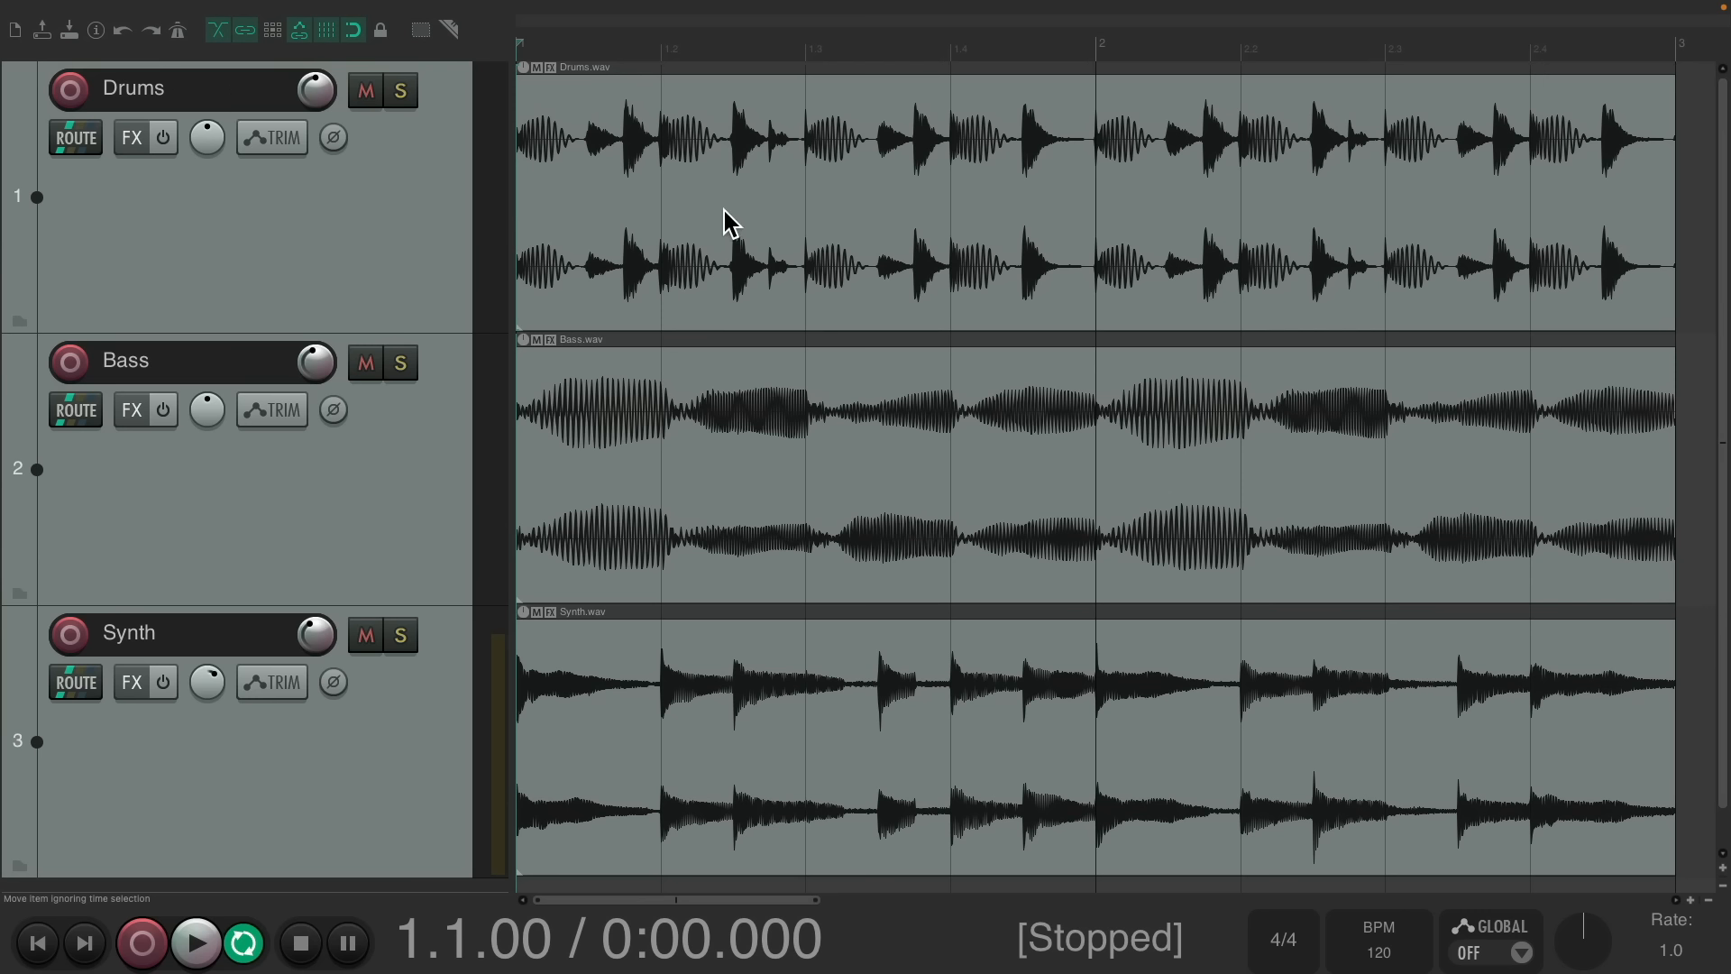
# - Zoom the arrange view horizontally and vertically in and out, and scroll along the timeline past bar 3 and back
pyautogui.scroll(6, 723, 210)
pyautogui.scroll(-6, 965, 240)
pyautogui.keyDown('ctrl'); pyautogui.scroll(3, 808, 193); pyautogui.keyUp('ctrl')
pyautogui.keyDown('ctrl'); pyautogui.scroll(-4, 831, 207); pyautogui.keyUp('ctrl')
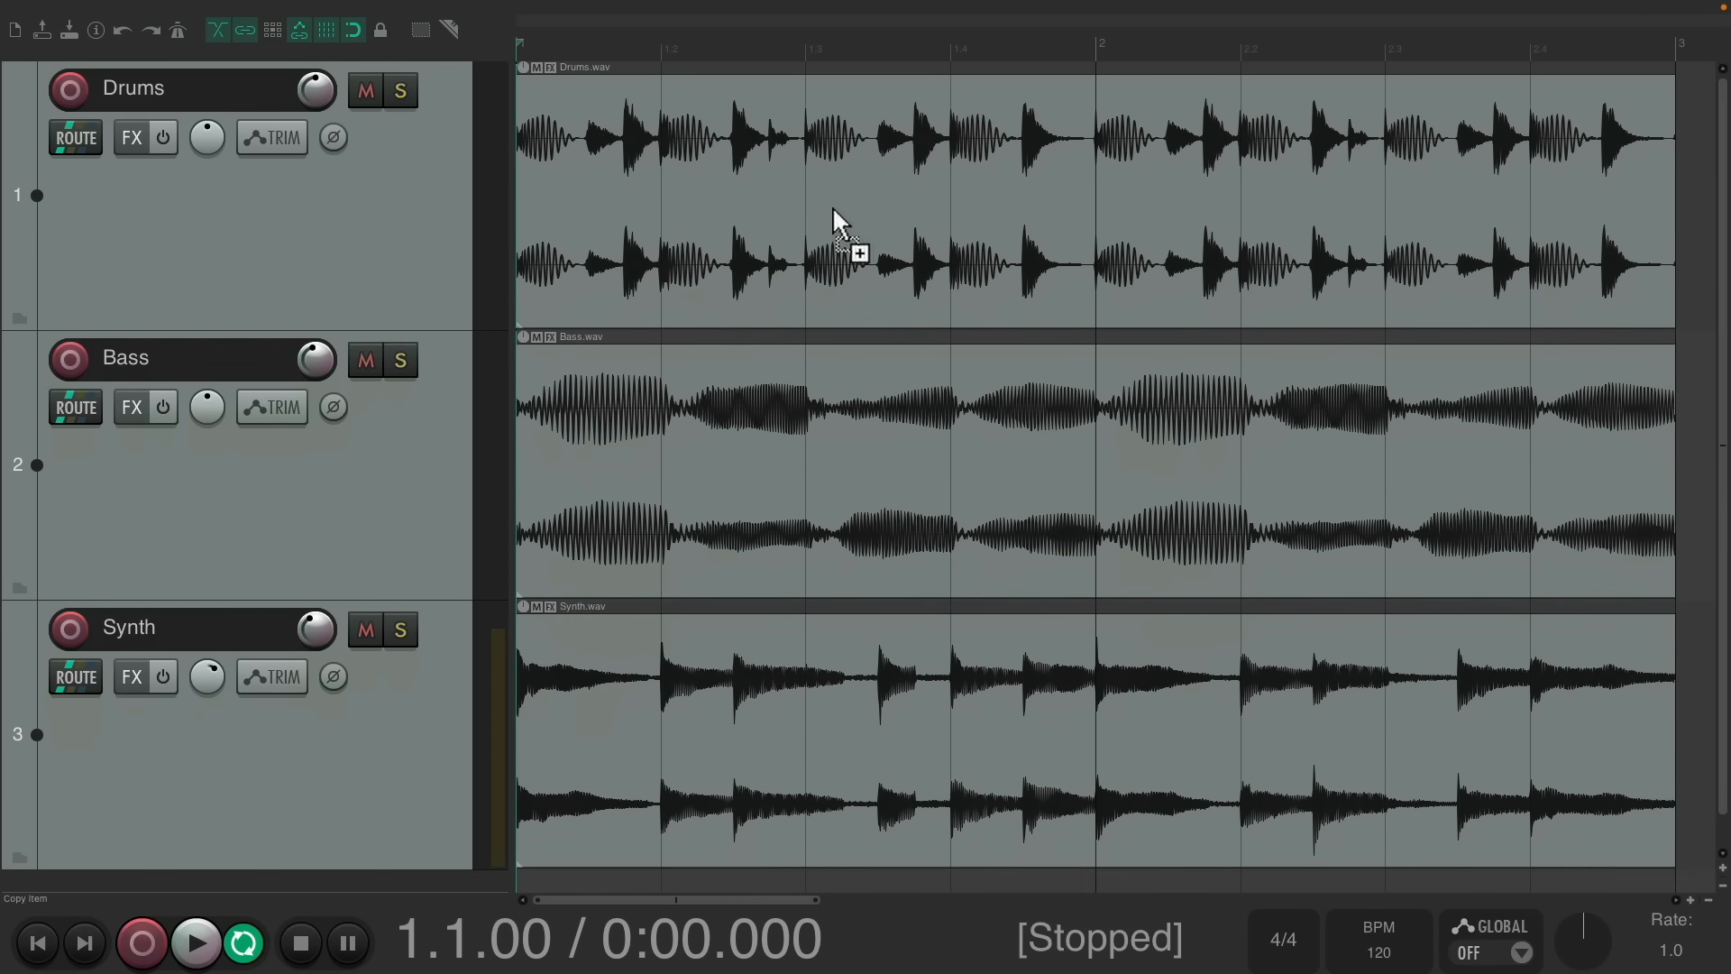
pyautogui.keyDown('ctrl'); pyautogui.scroll(2, 831, 208); pyautogui.keyUp('ctrl')
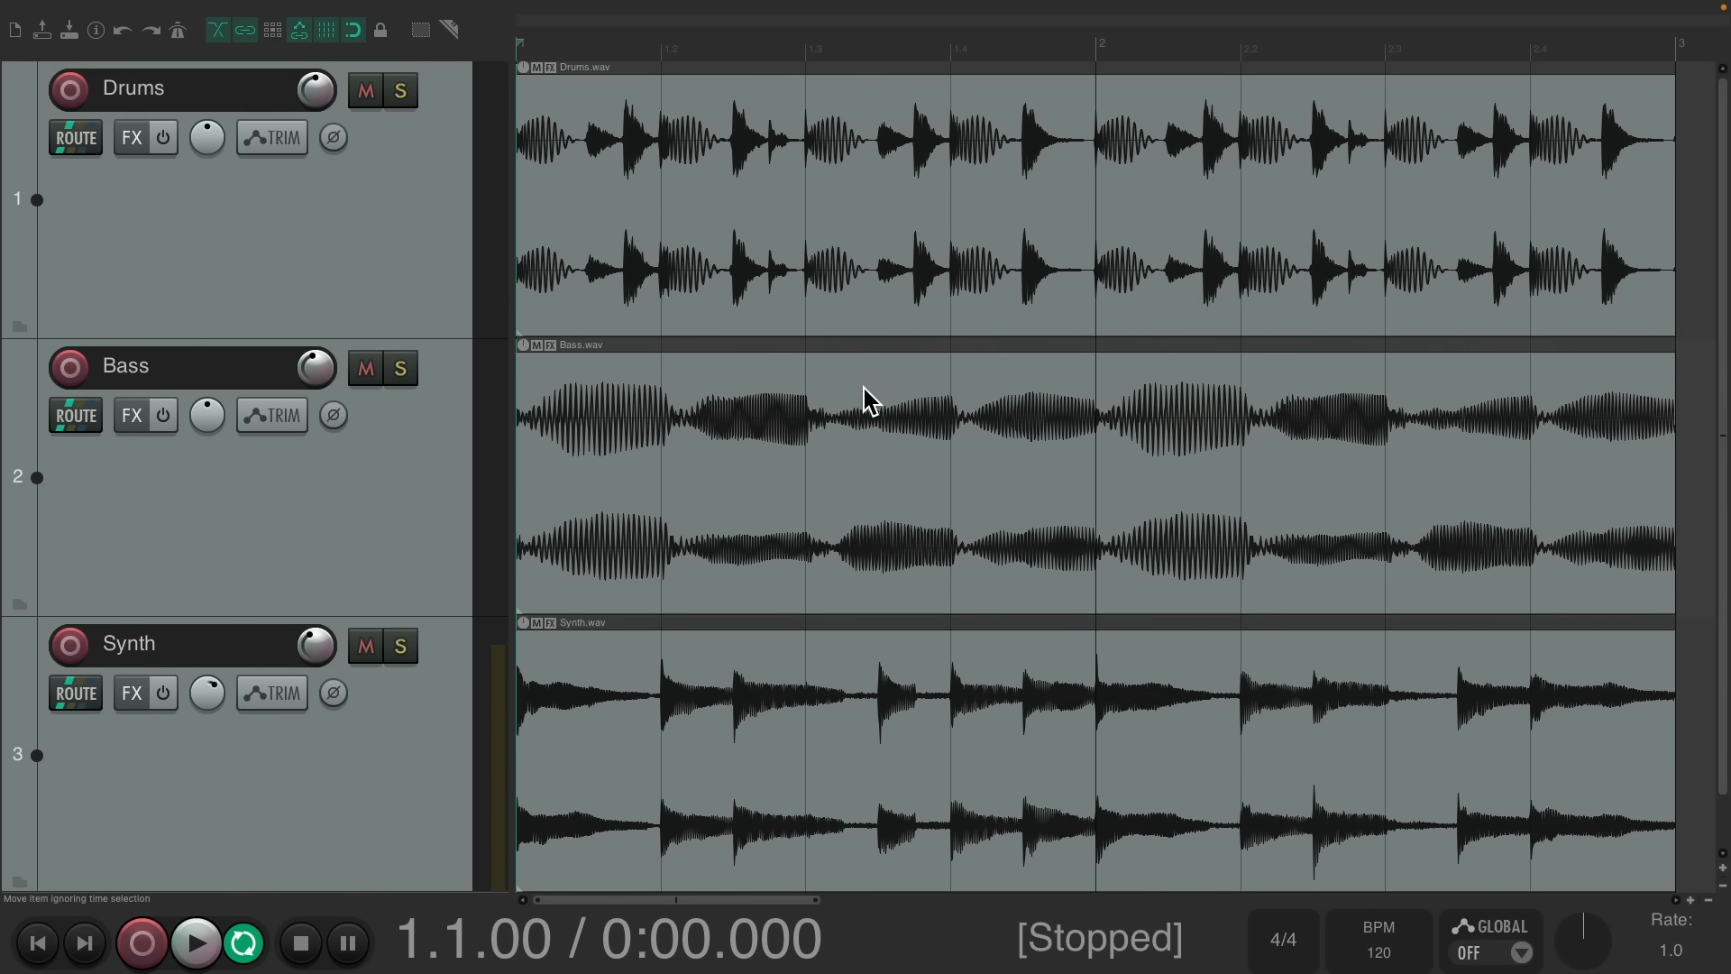
pyautogui.hscroll(5, 900, 263)
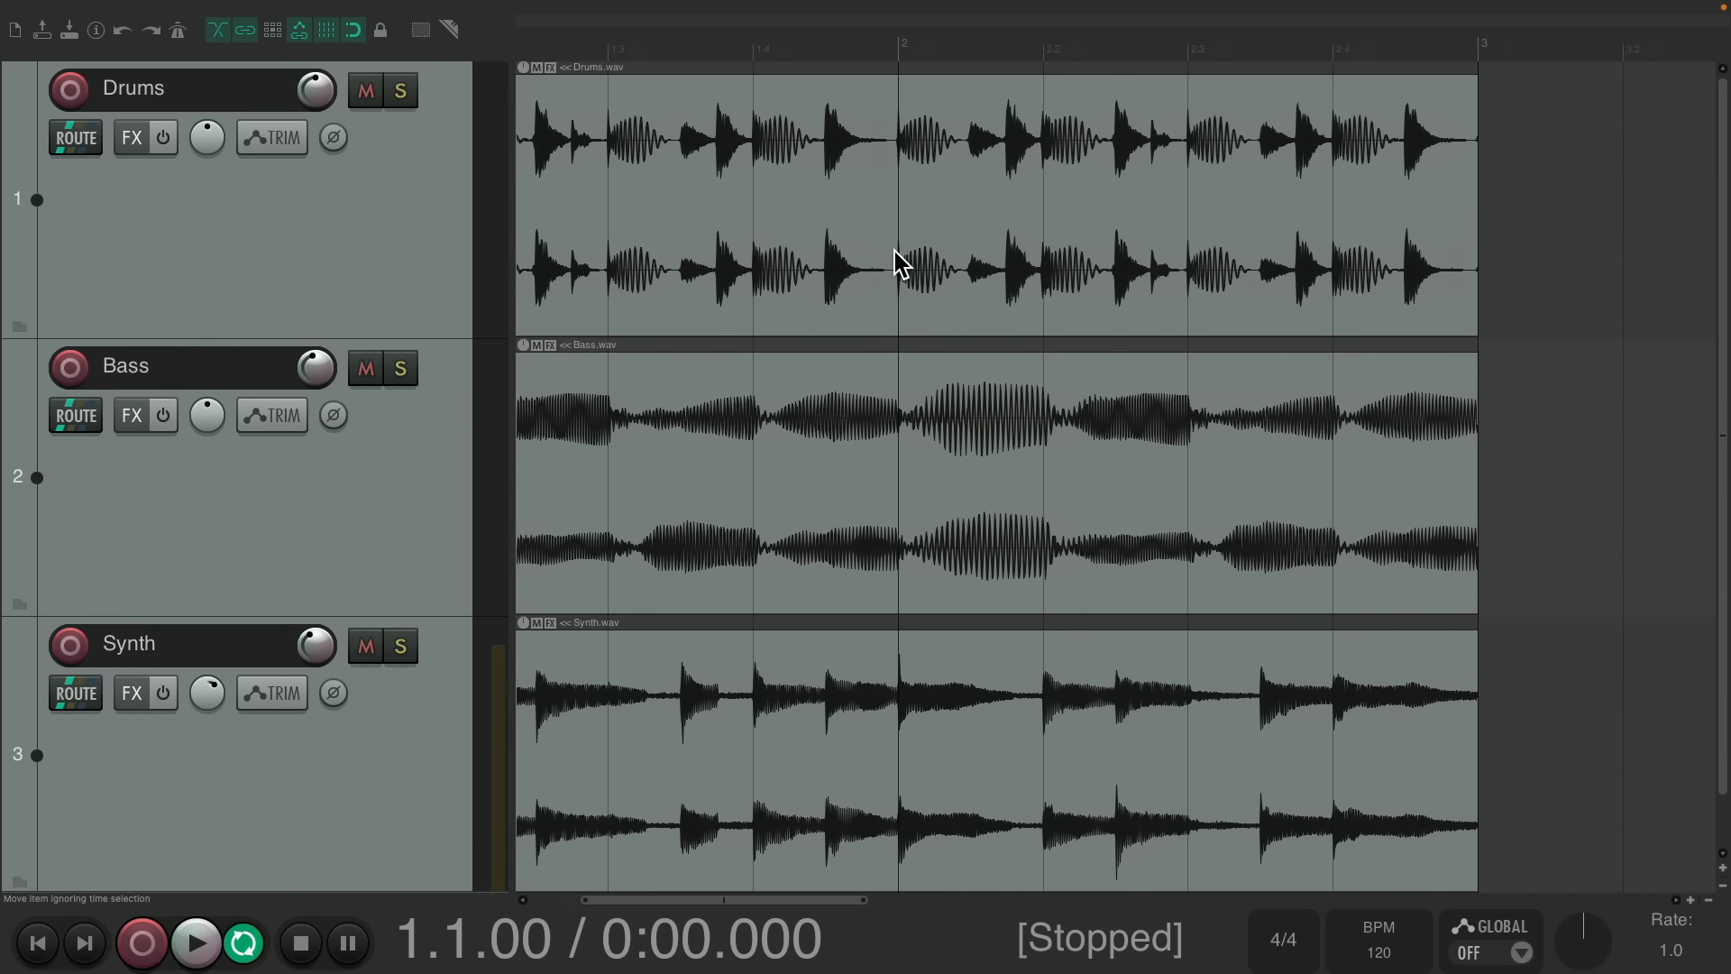
pyautogui.hscroll(-5, 900, 263)
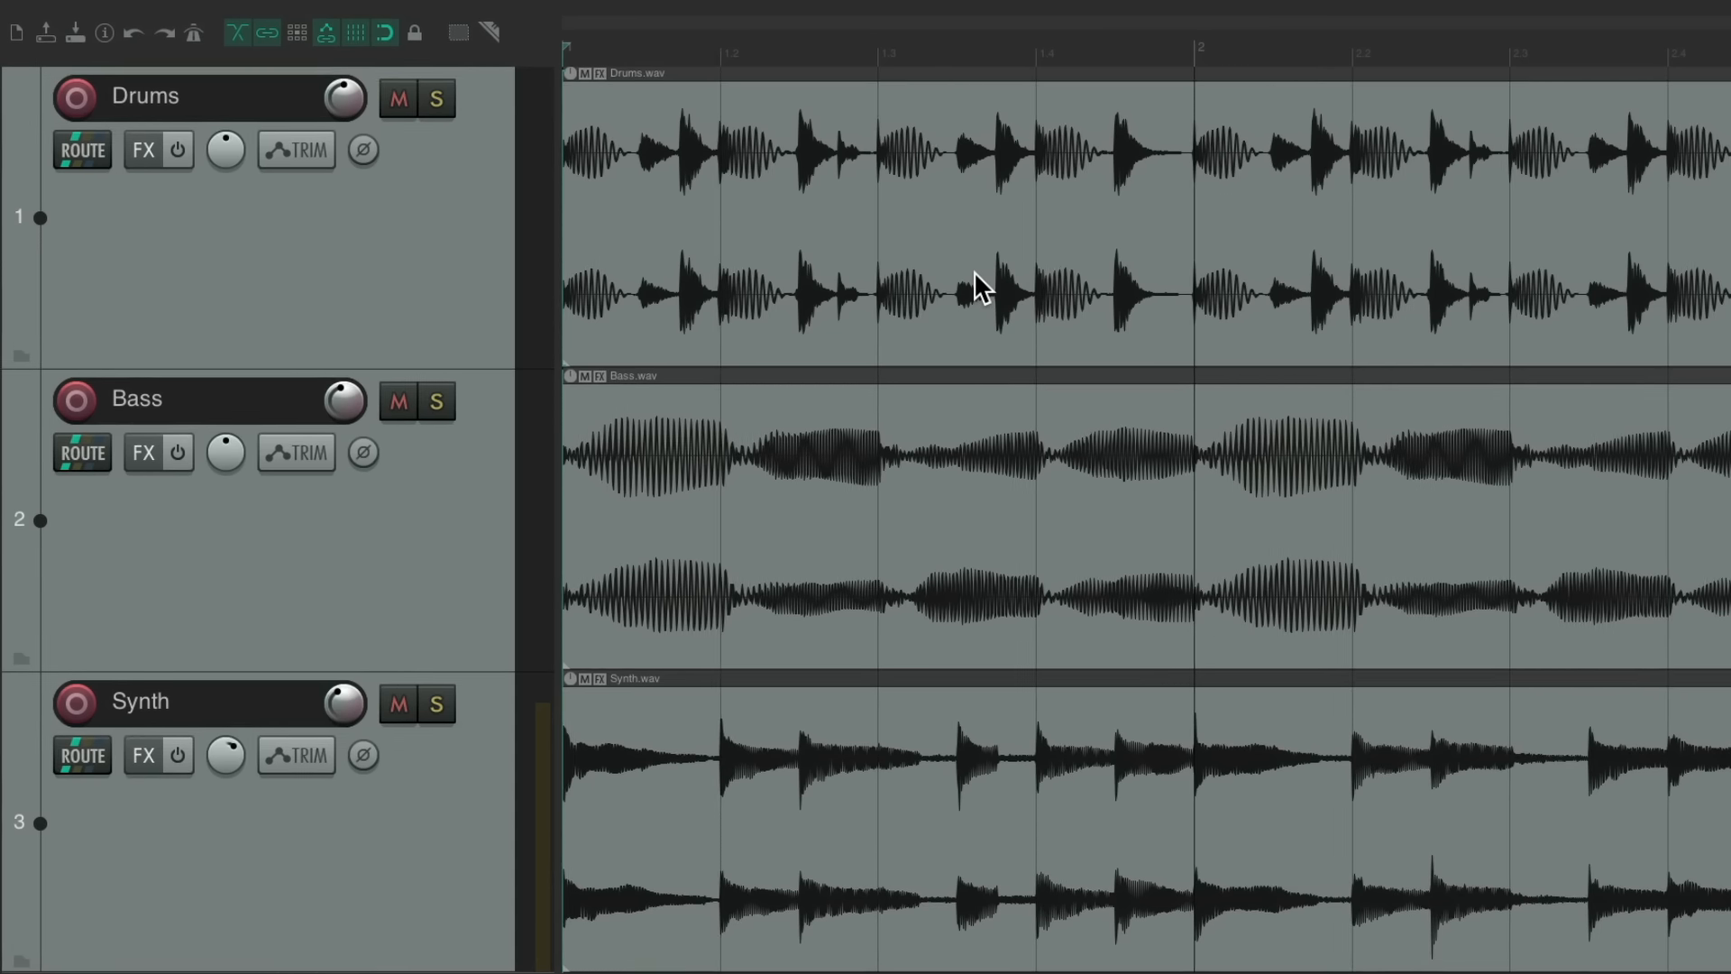
# - Examine the context commands for the Drums item, including the Group, Comps and Item settings options, and dismiss them
pyautogui.rightClick(771, 123)
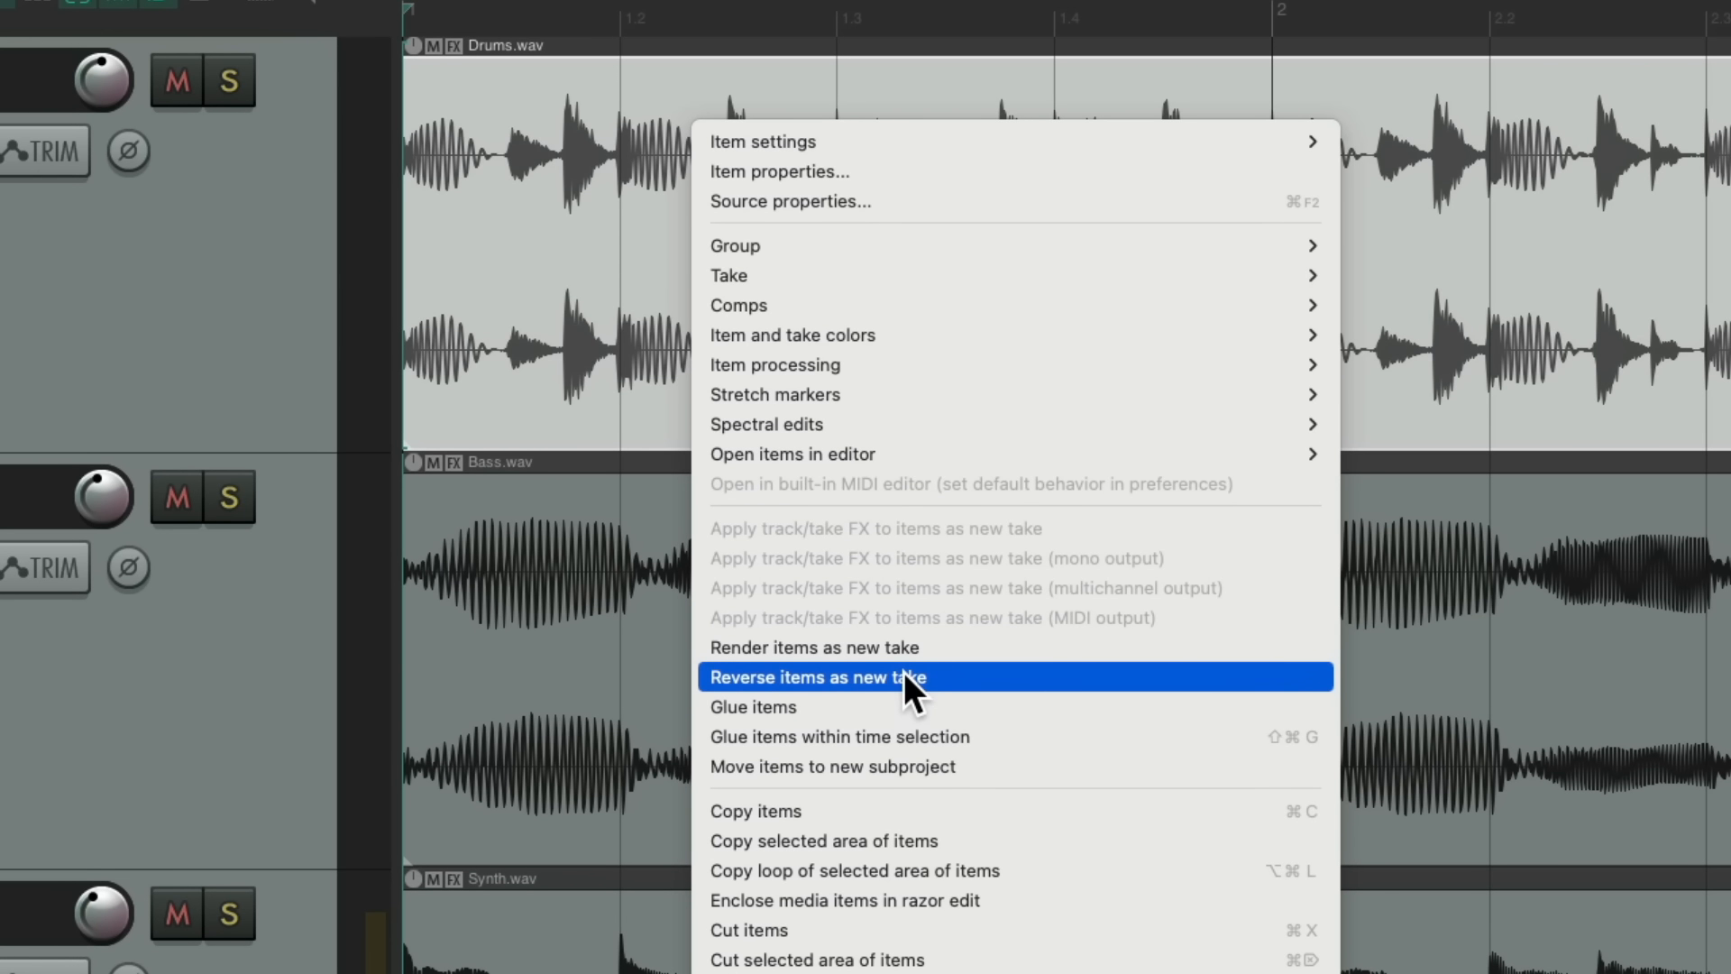
pyautogui.moveTo(884, 240)
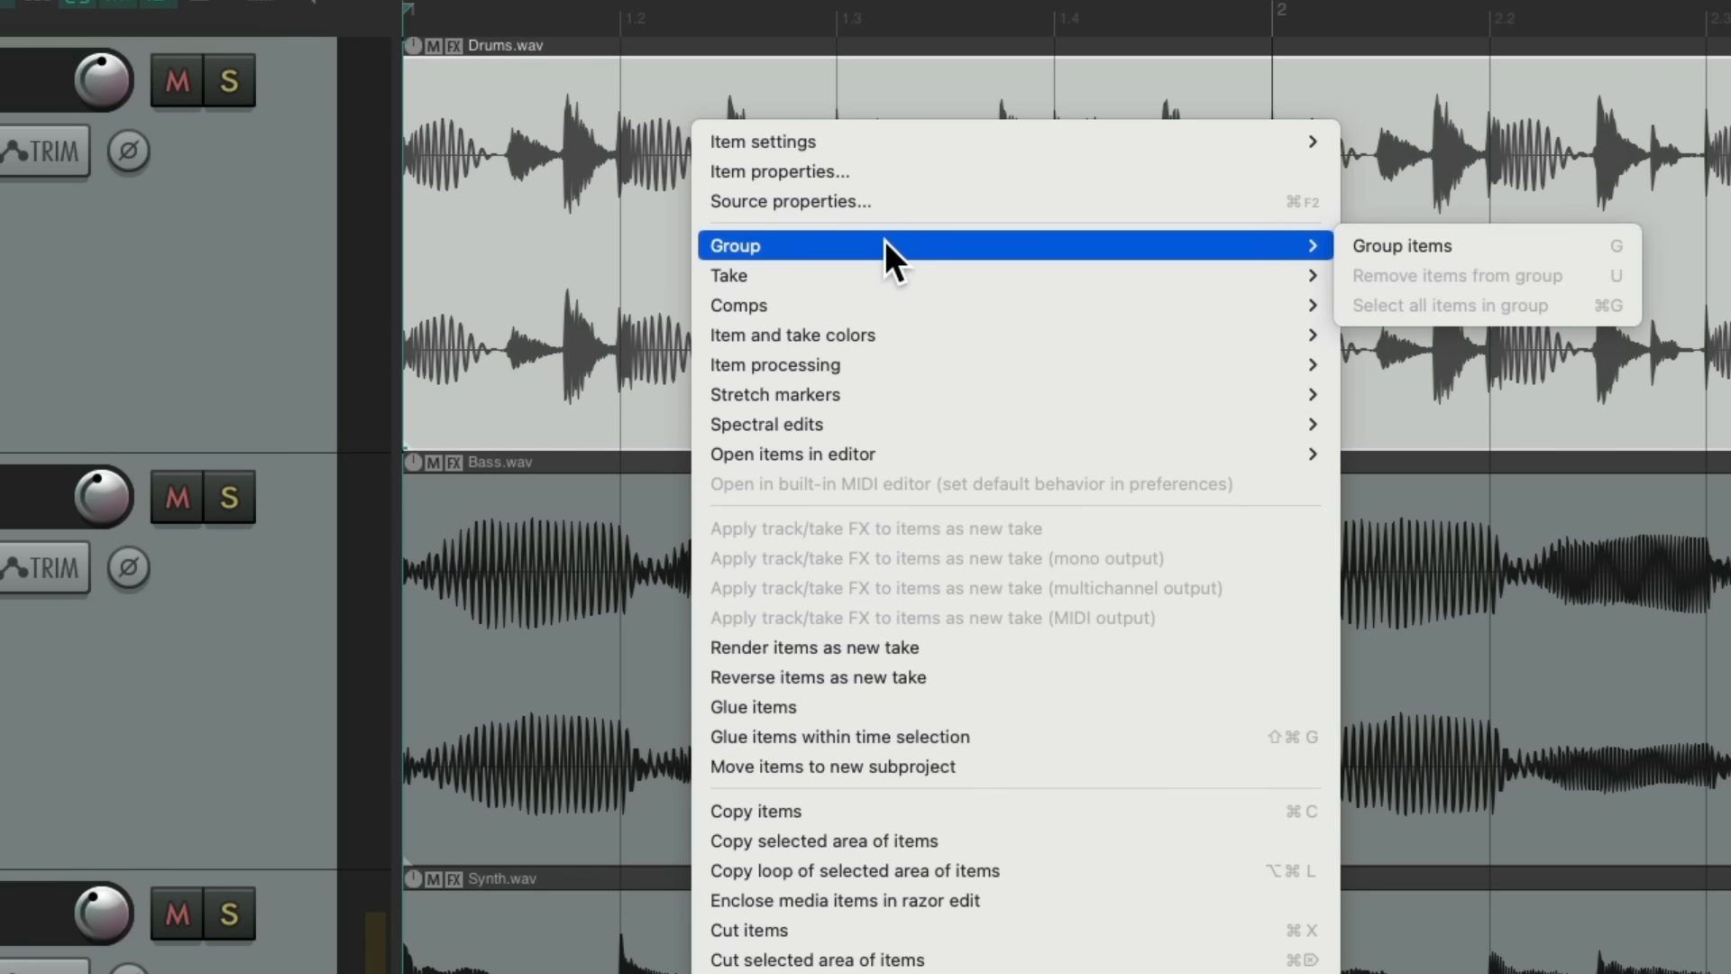
pyautogui.moveTo(890, 304)
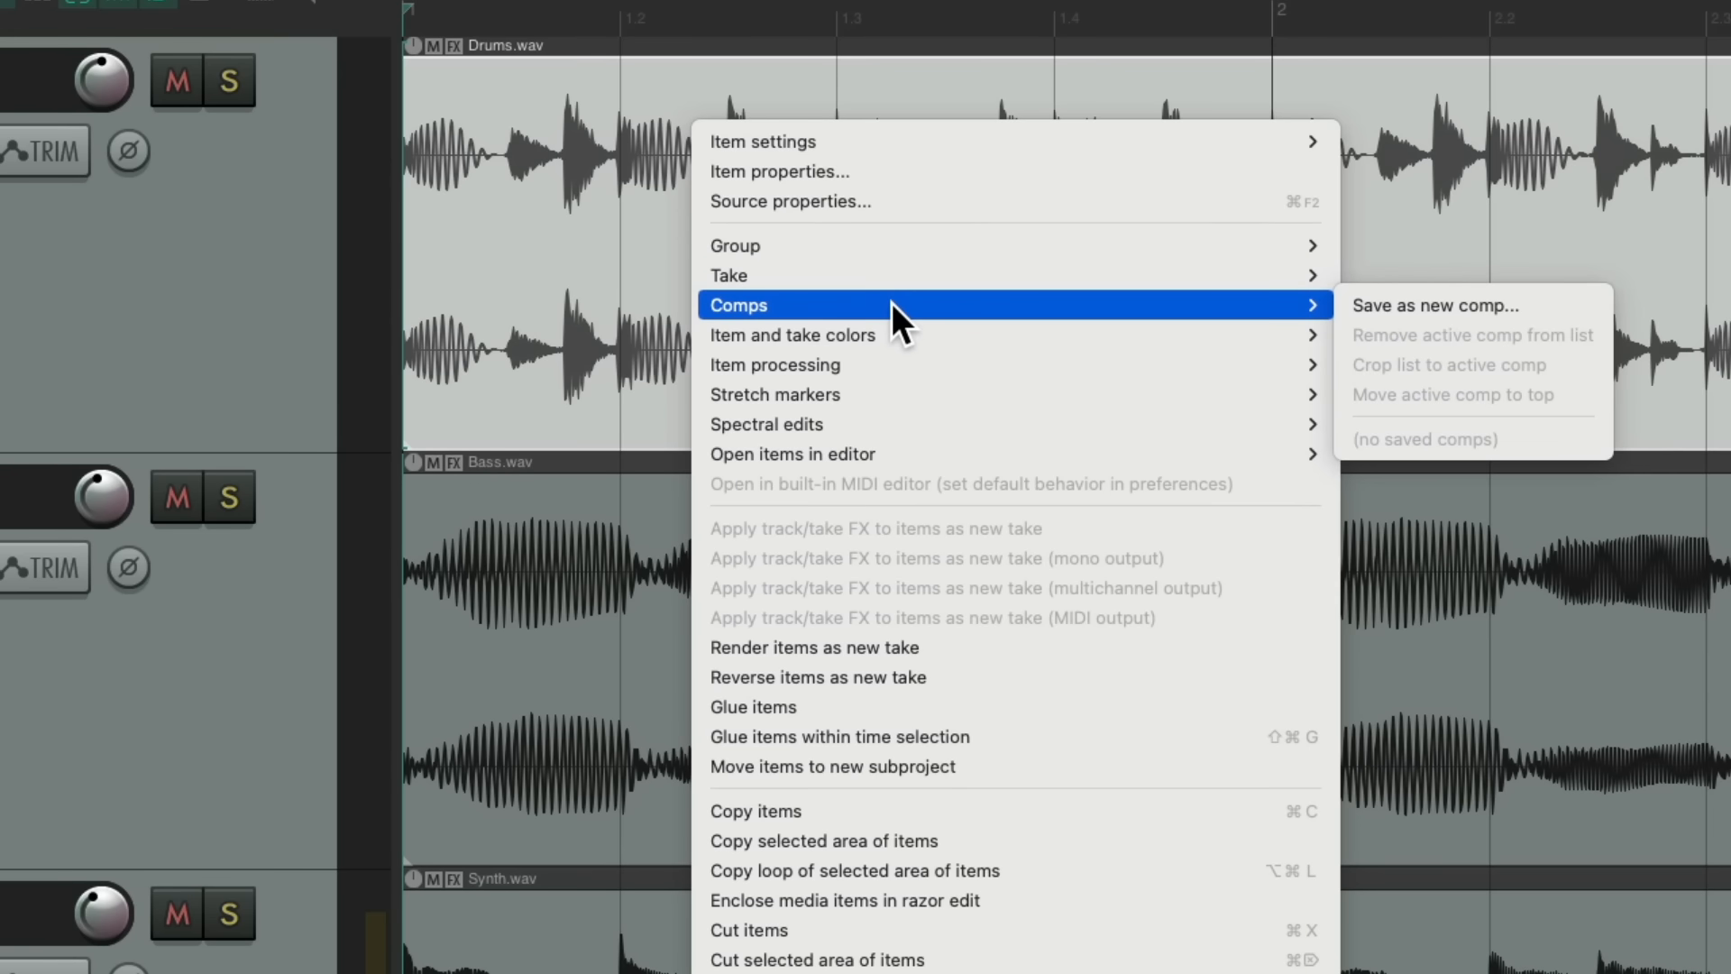
pyautogui.moveTo(896, 140)
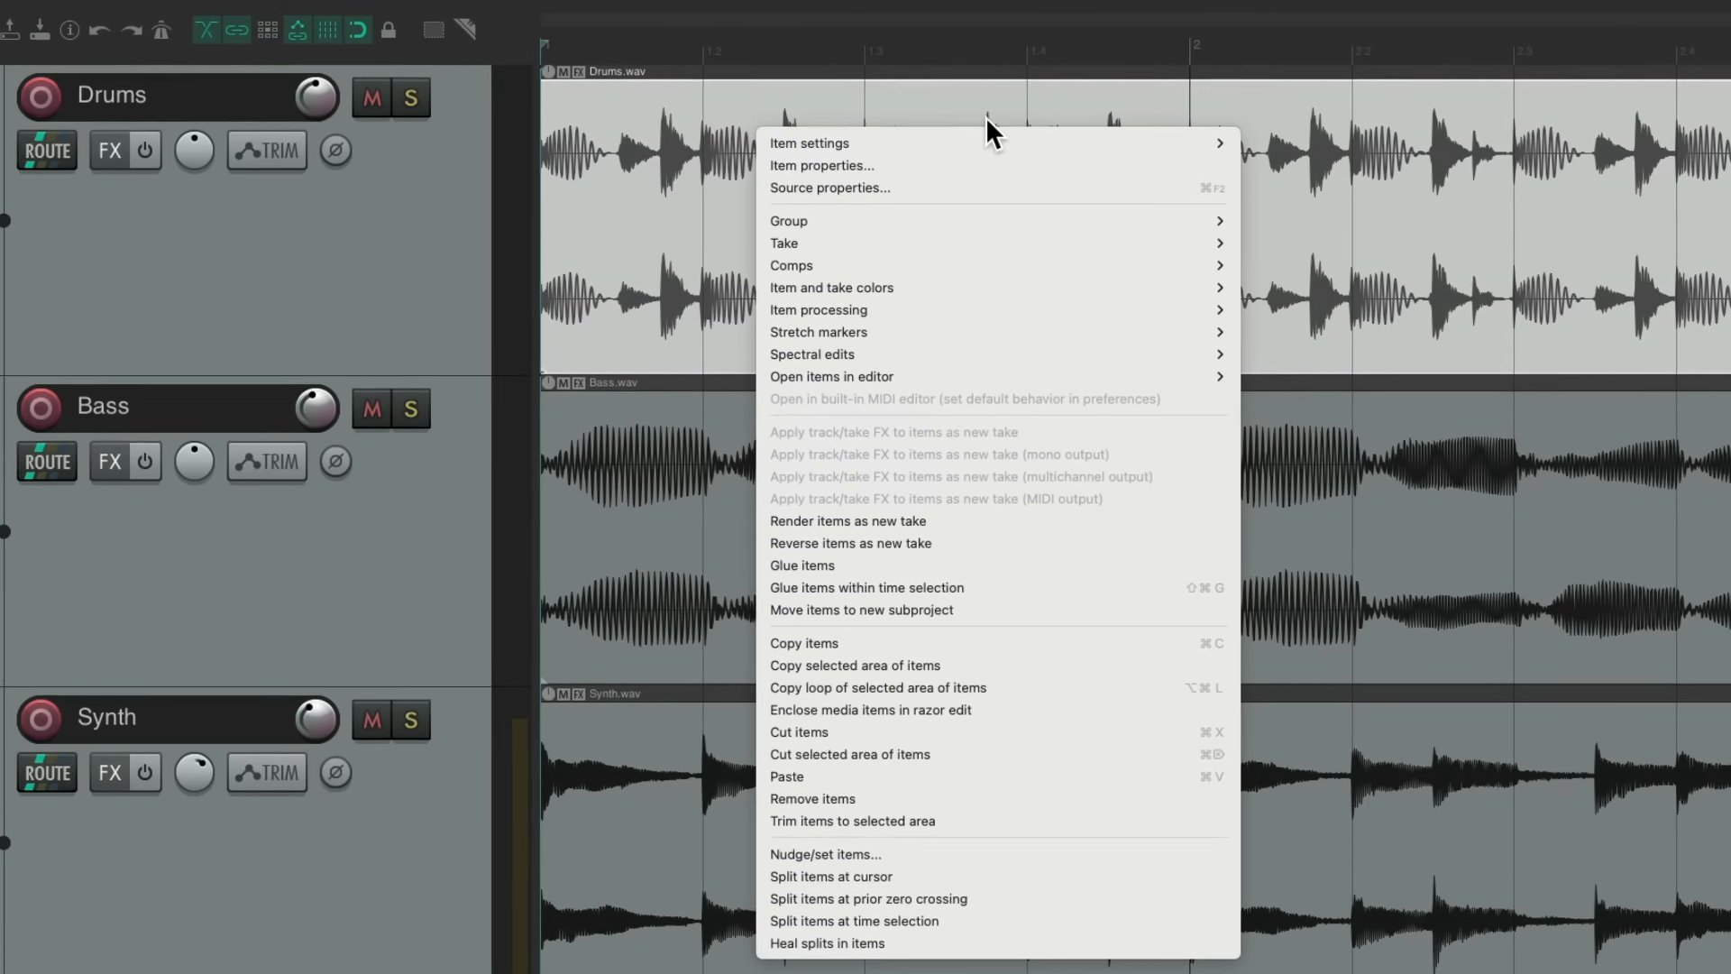
pyautogui.click(779, 93)
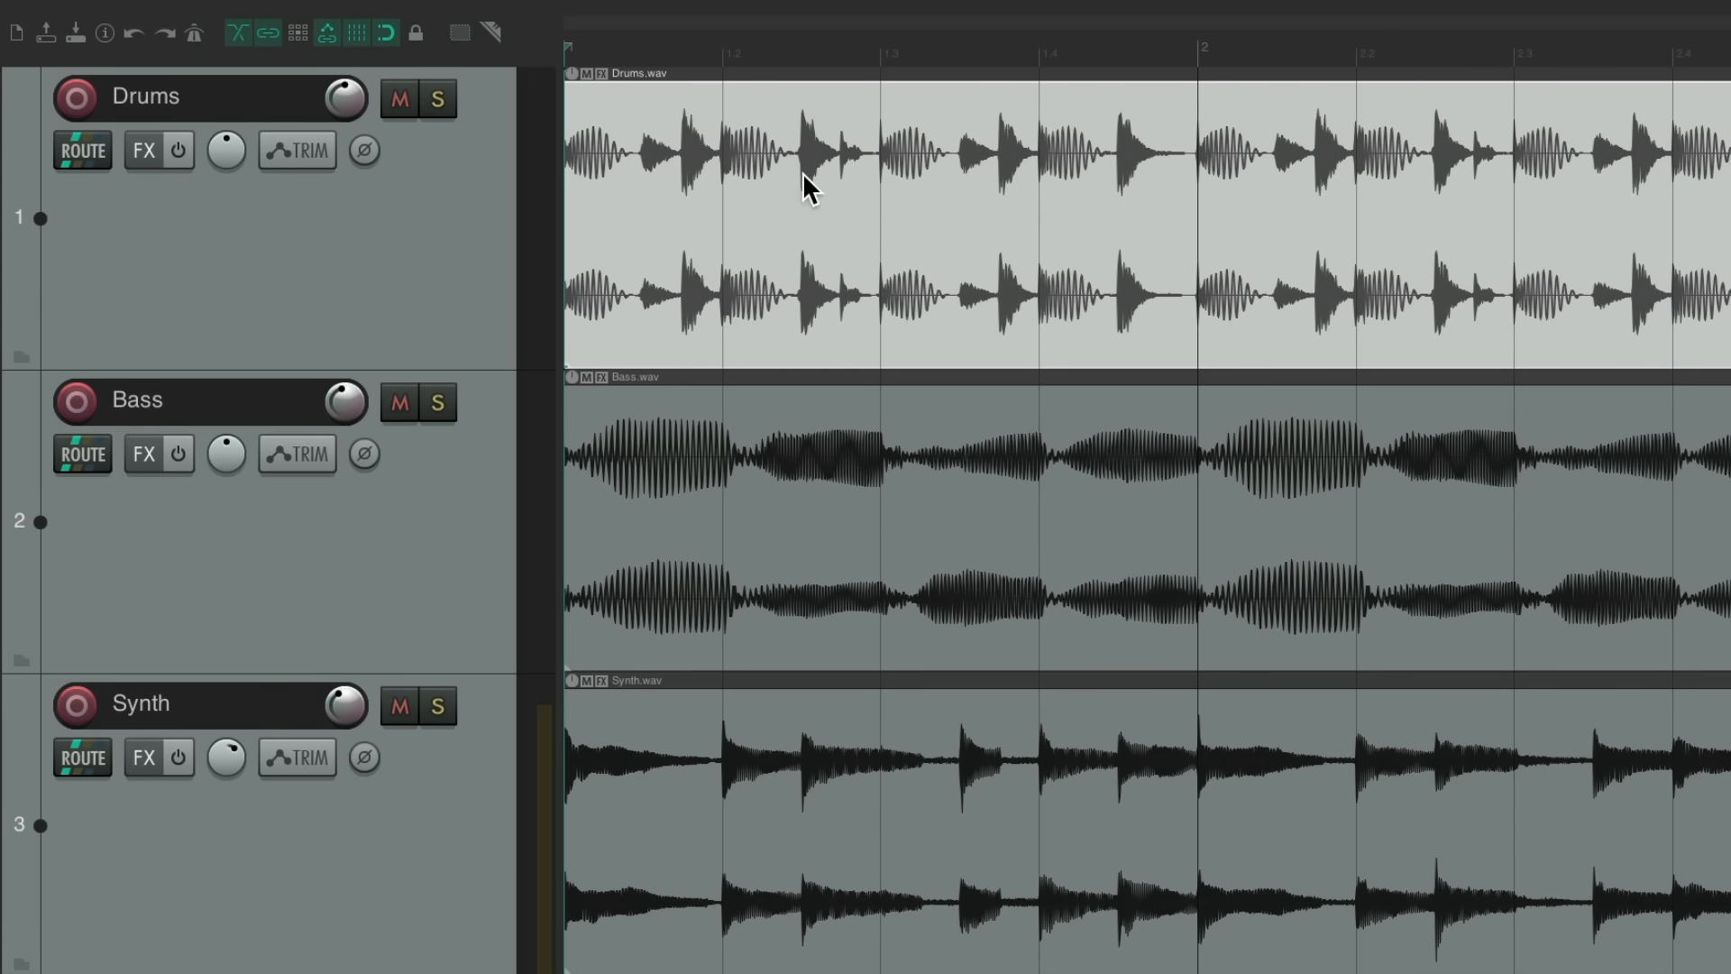
# - Select the Drums, Bass and Synth items together, examine their context commands and Item settings options, and deselect them
pyautogui.moveTo(538, 187); pyautogui.dragTo(944, 658)
pyautogui.moveTo(1101, 520); pyautogui.dragTo(1133, 505)
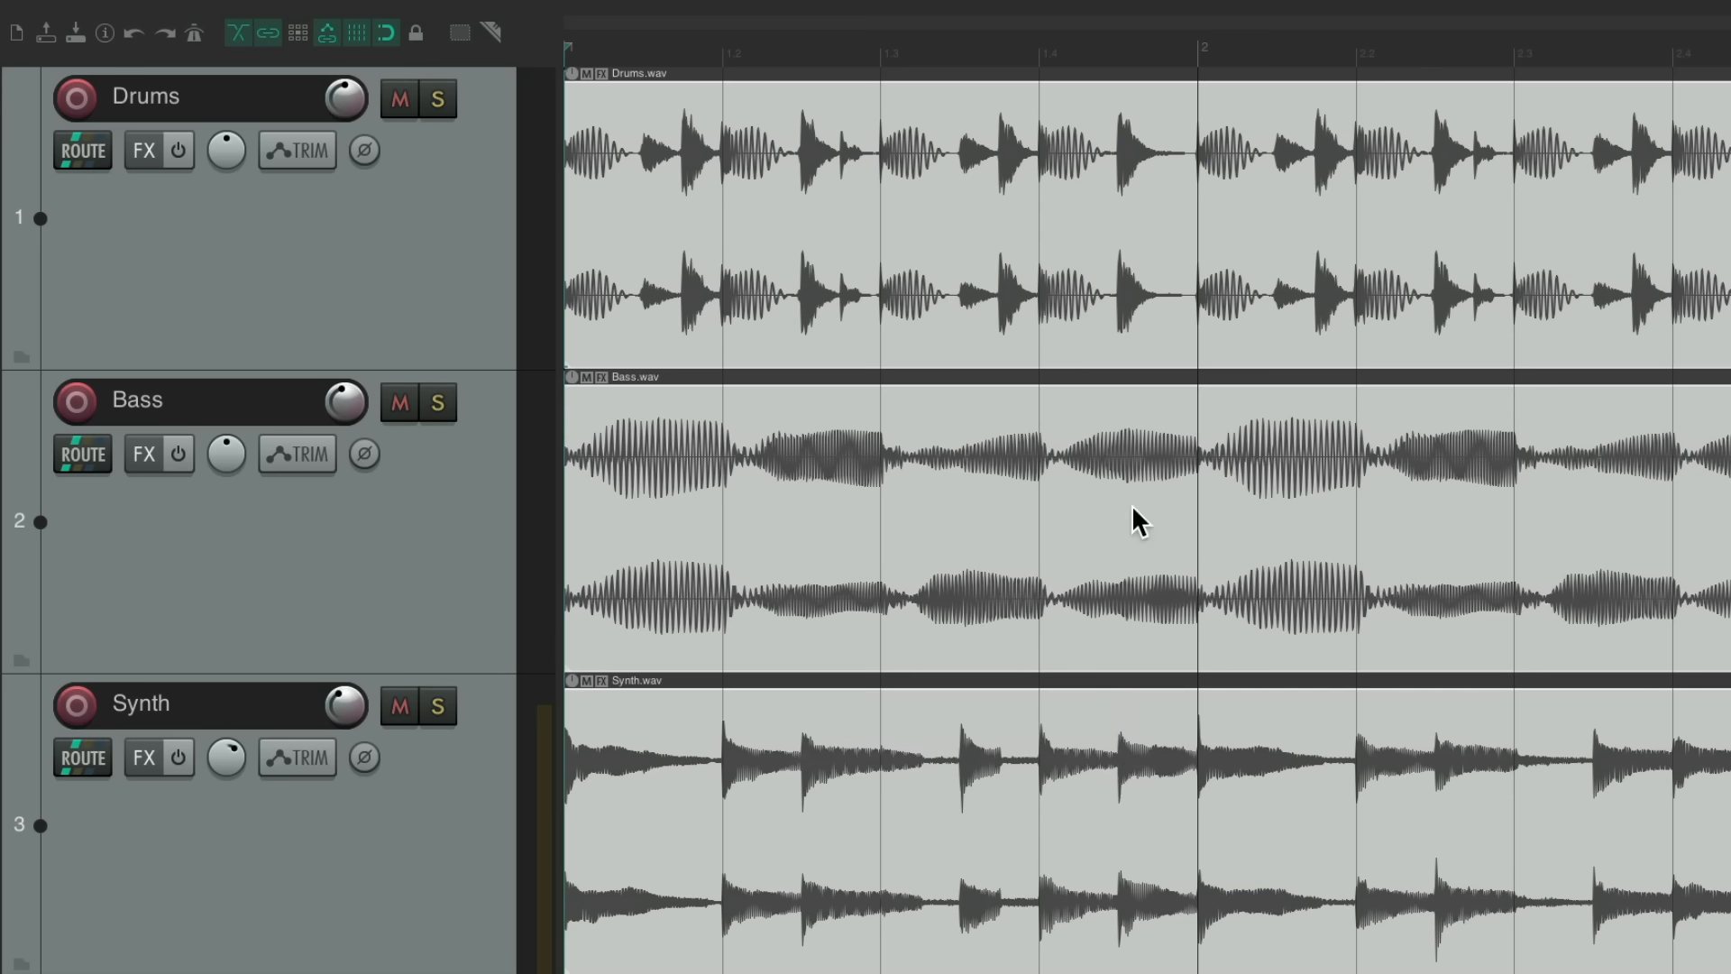
pyautogui.rightClick(813, 208)
pyautogui.moveTo(817, 217)
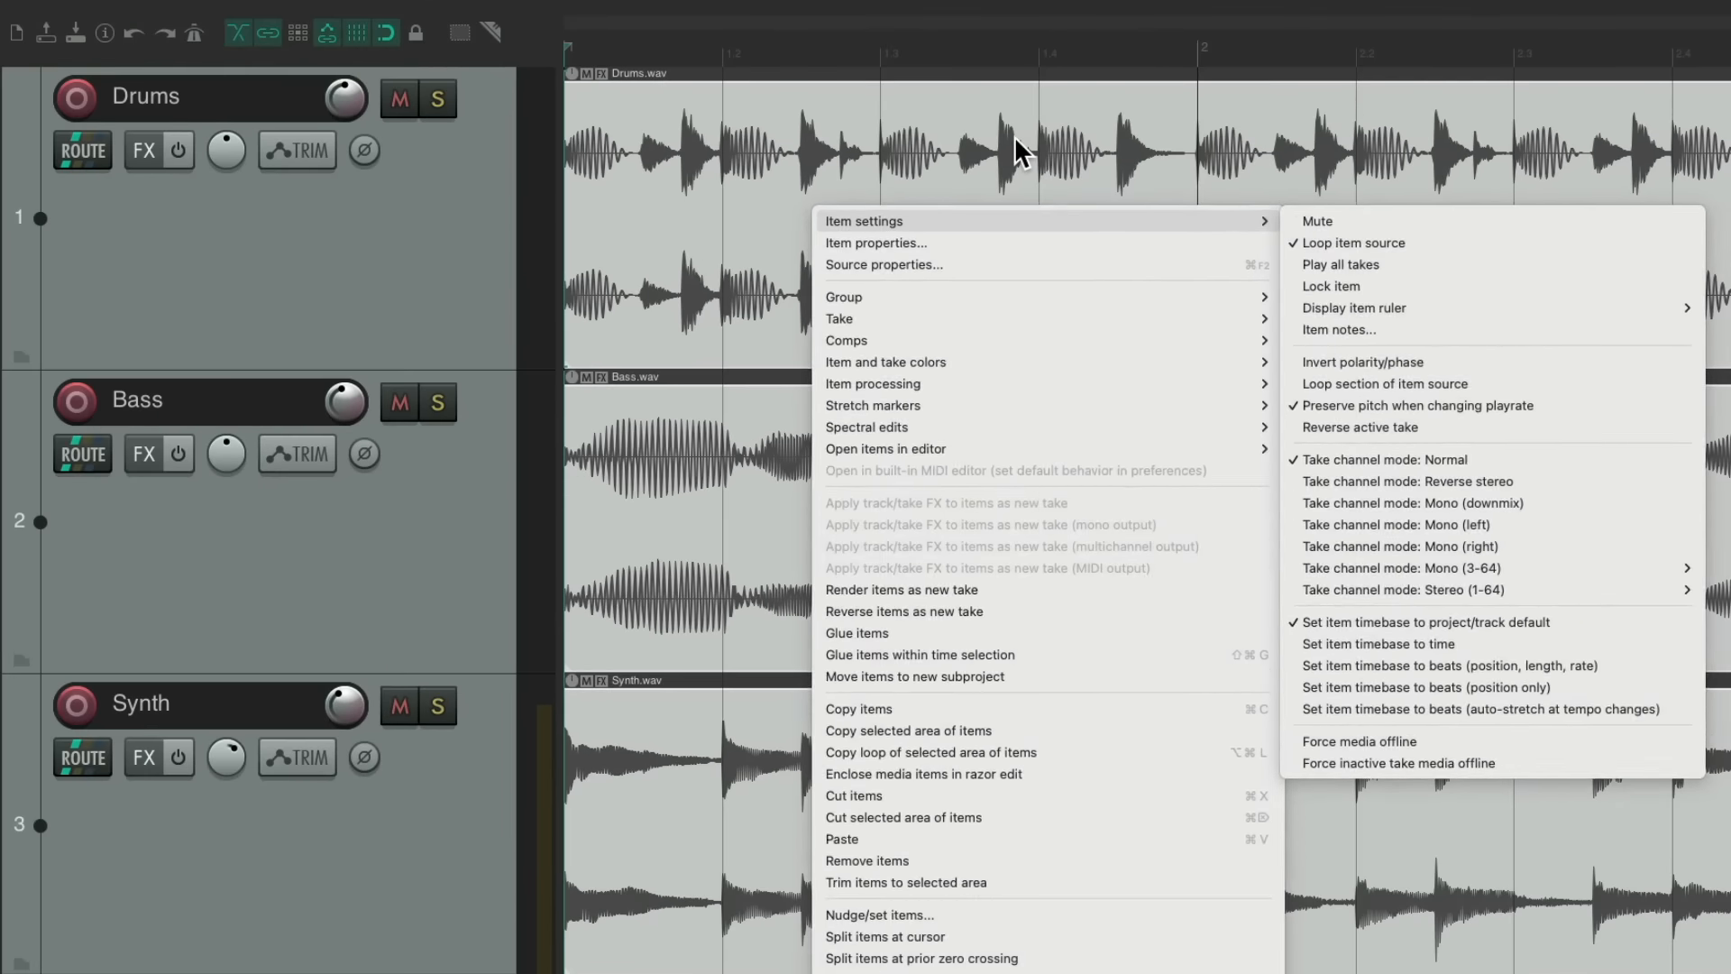
pyautogui.click(772, 105)
pyautogui.press('Escape')
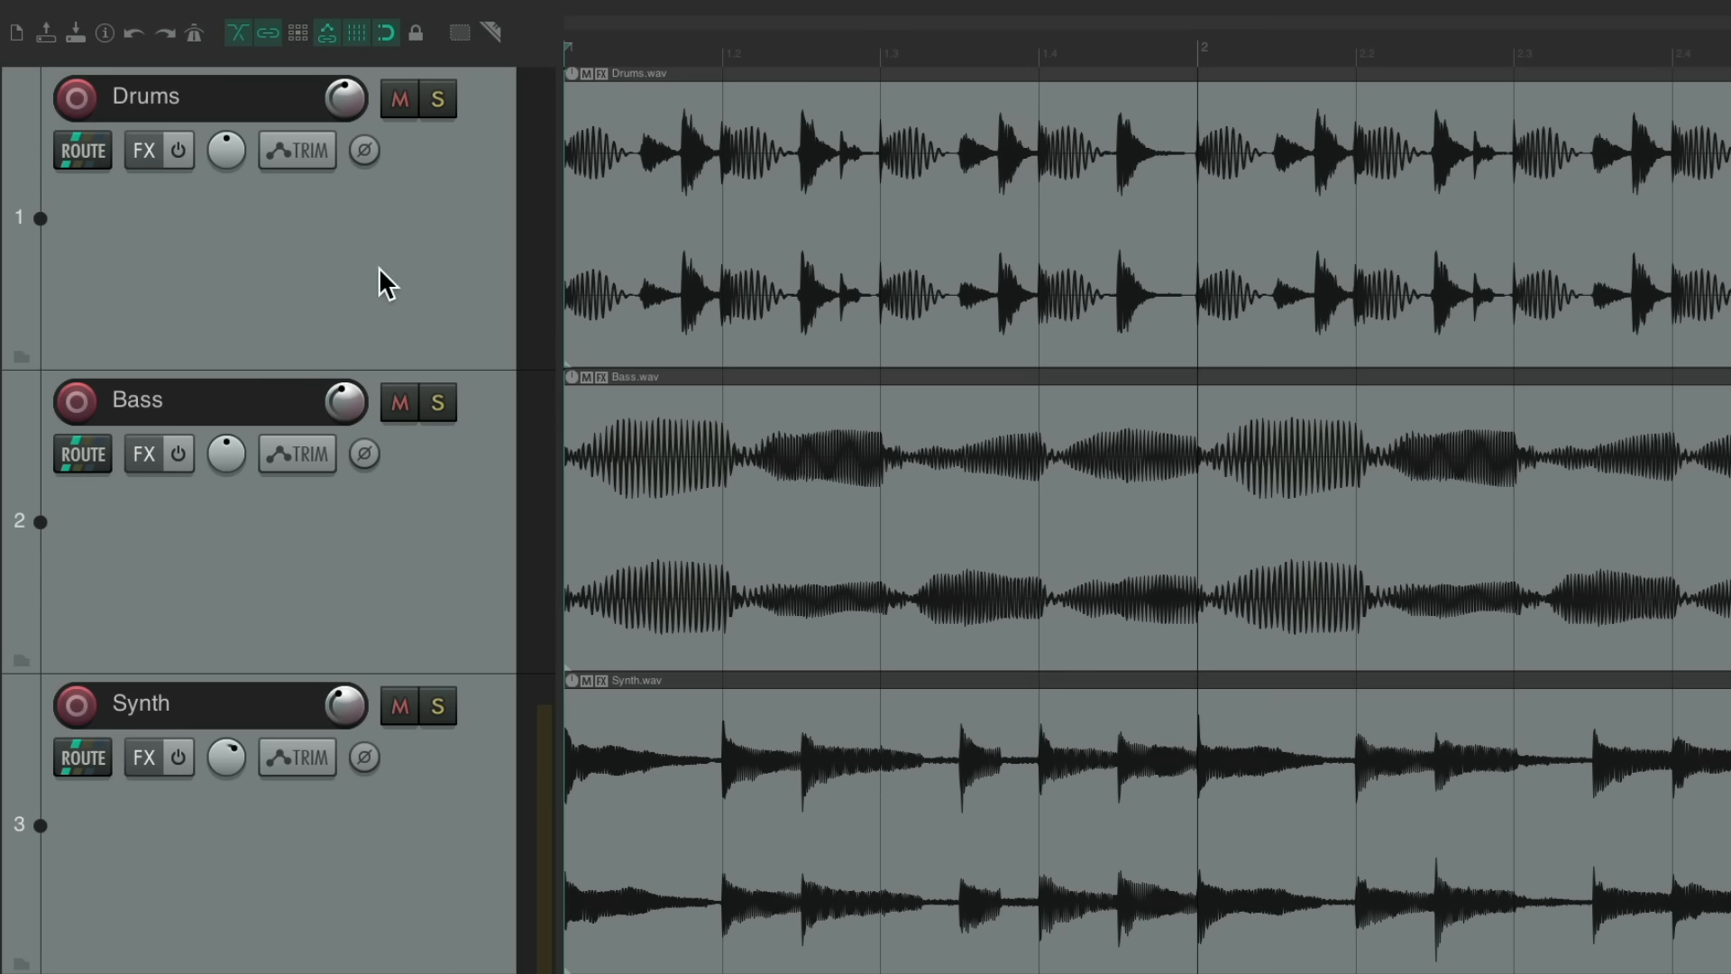
# - Examine the context commands for the Drums track and for the timeline ruler, and dismiss them
pyautogui.rightClick(418, 225)
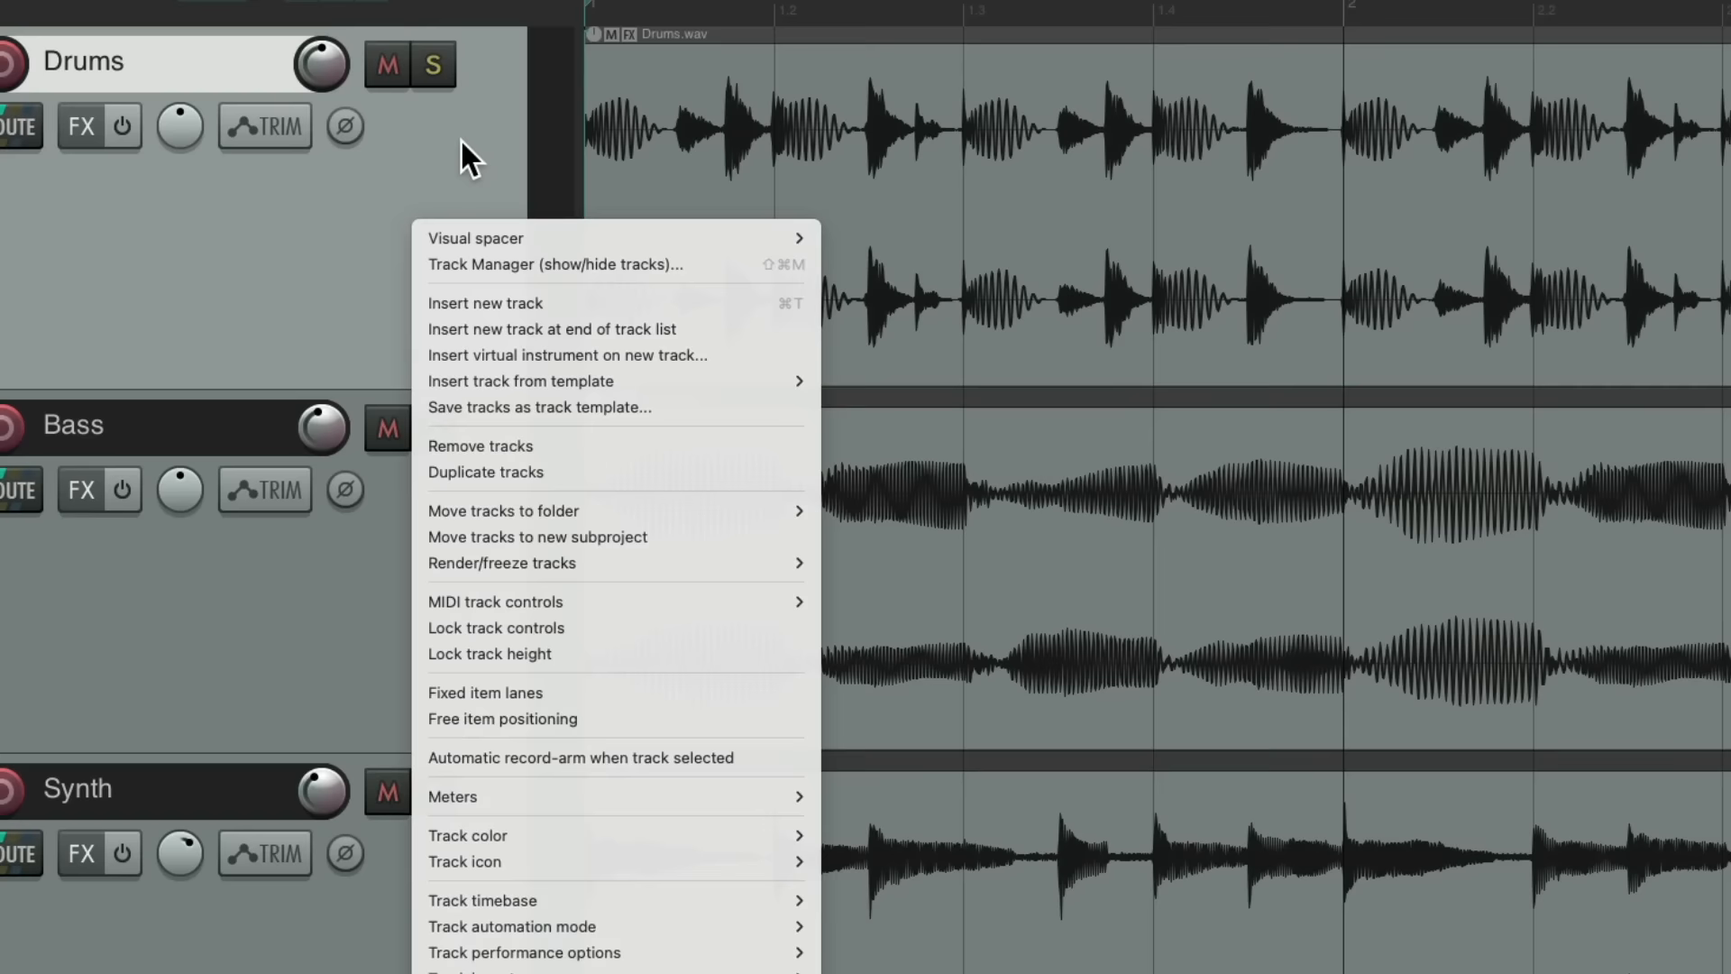
pyautogui.click(461, 121)
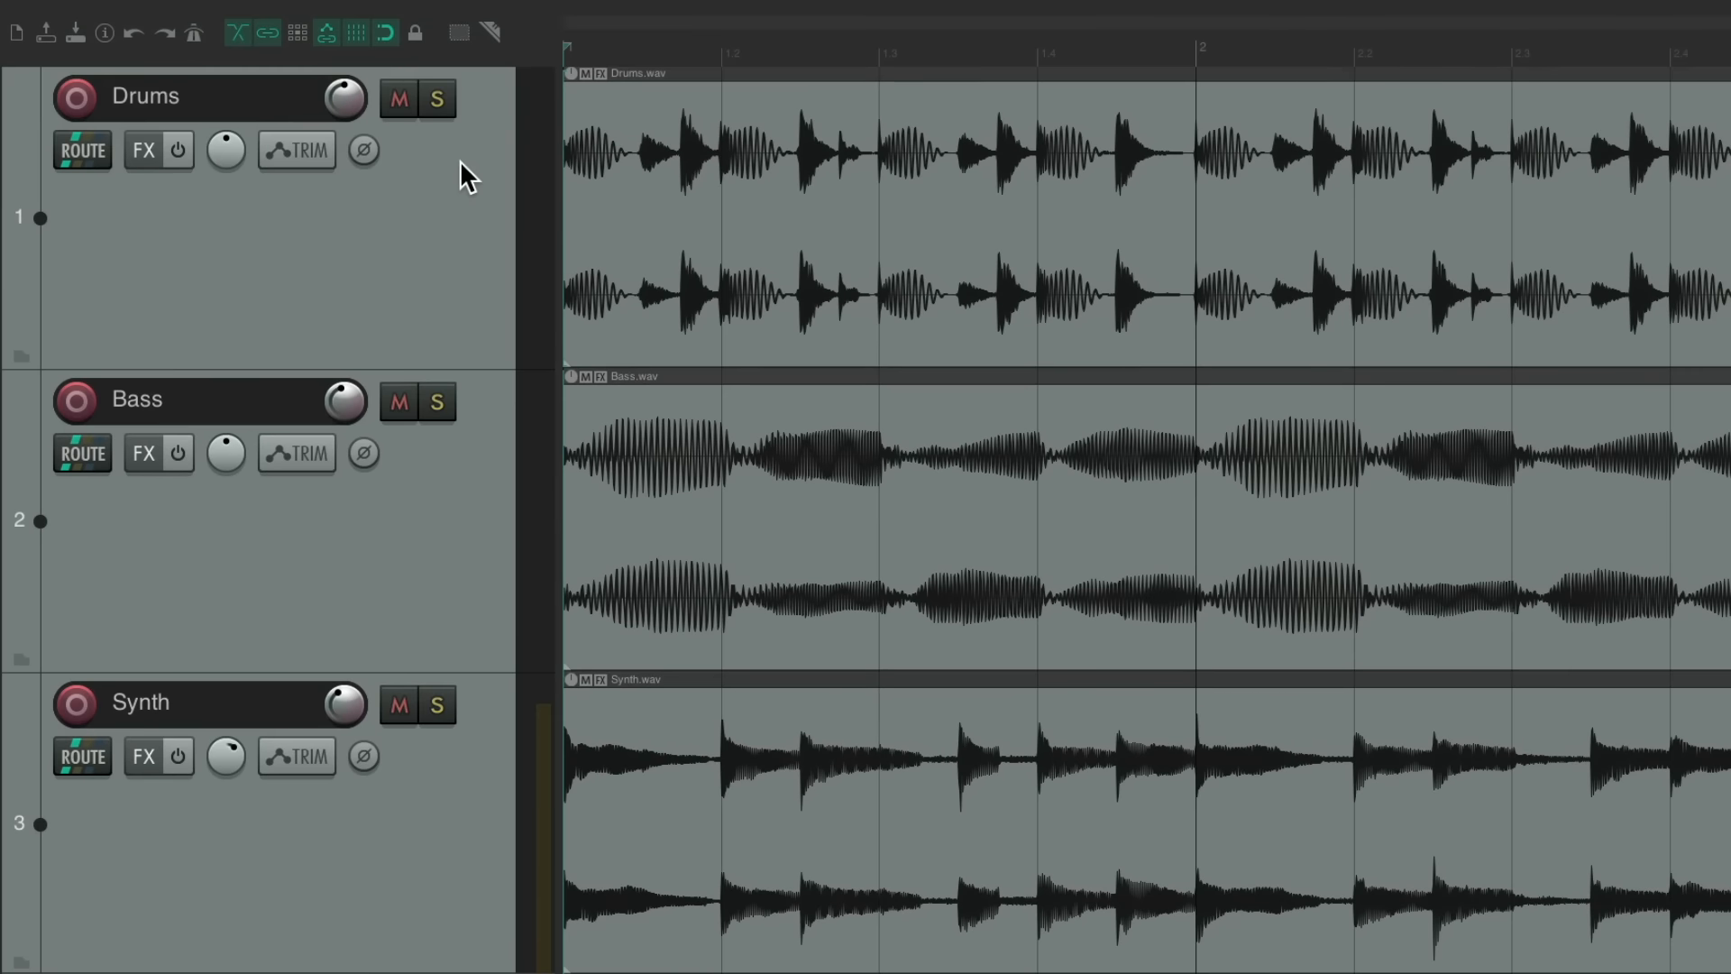
pyautogui.rightClick(830, 49)
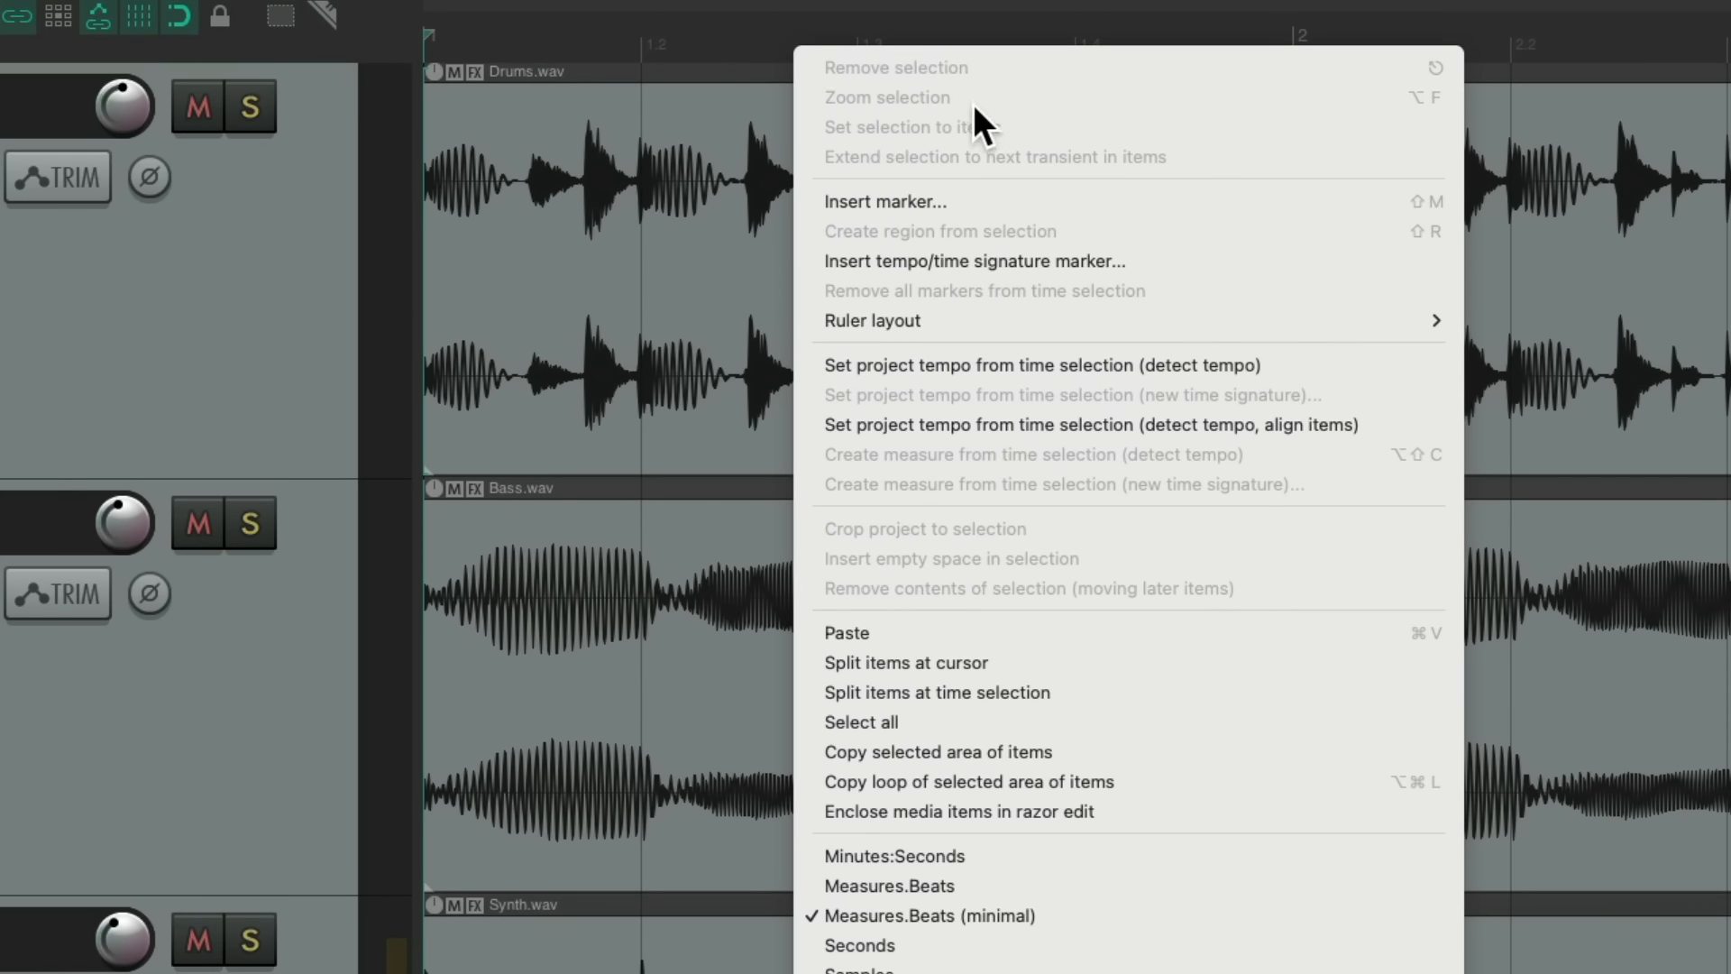
pyautogui.click(717, 32)
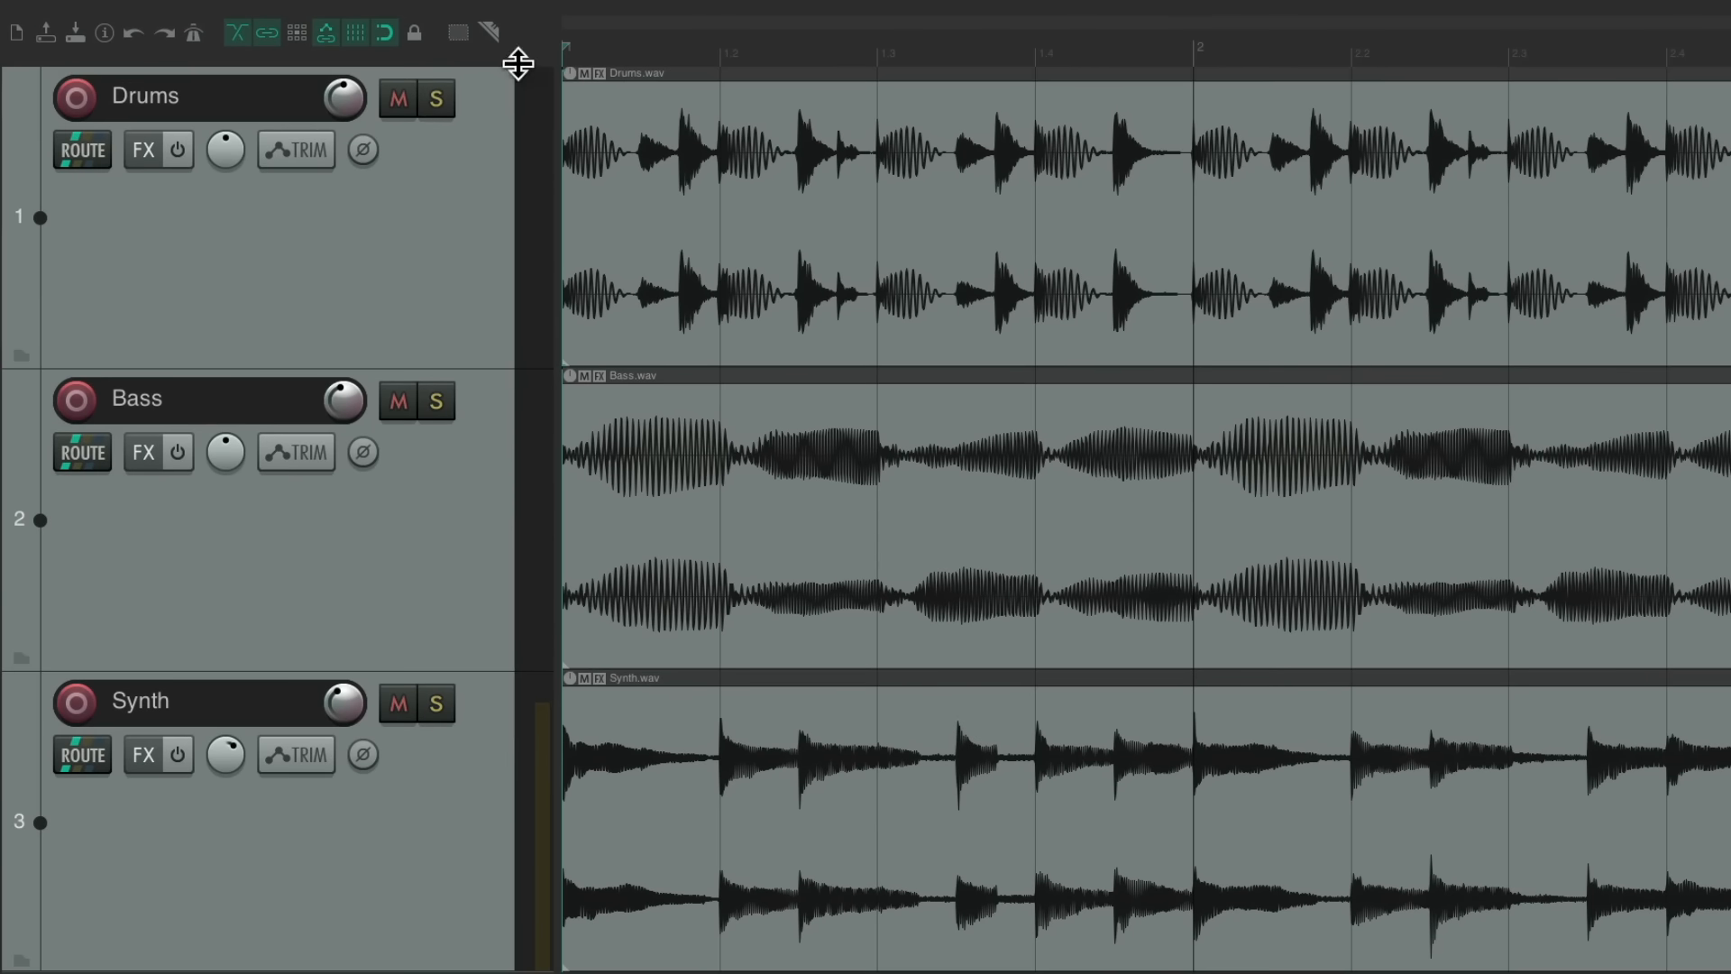
# - Examine the solo, mute, and automation mode and envelope options for the Drums track, and dismiss them
pyautogui.rightClick(440, 94)
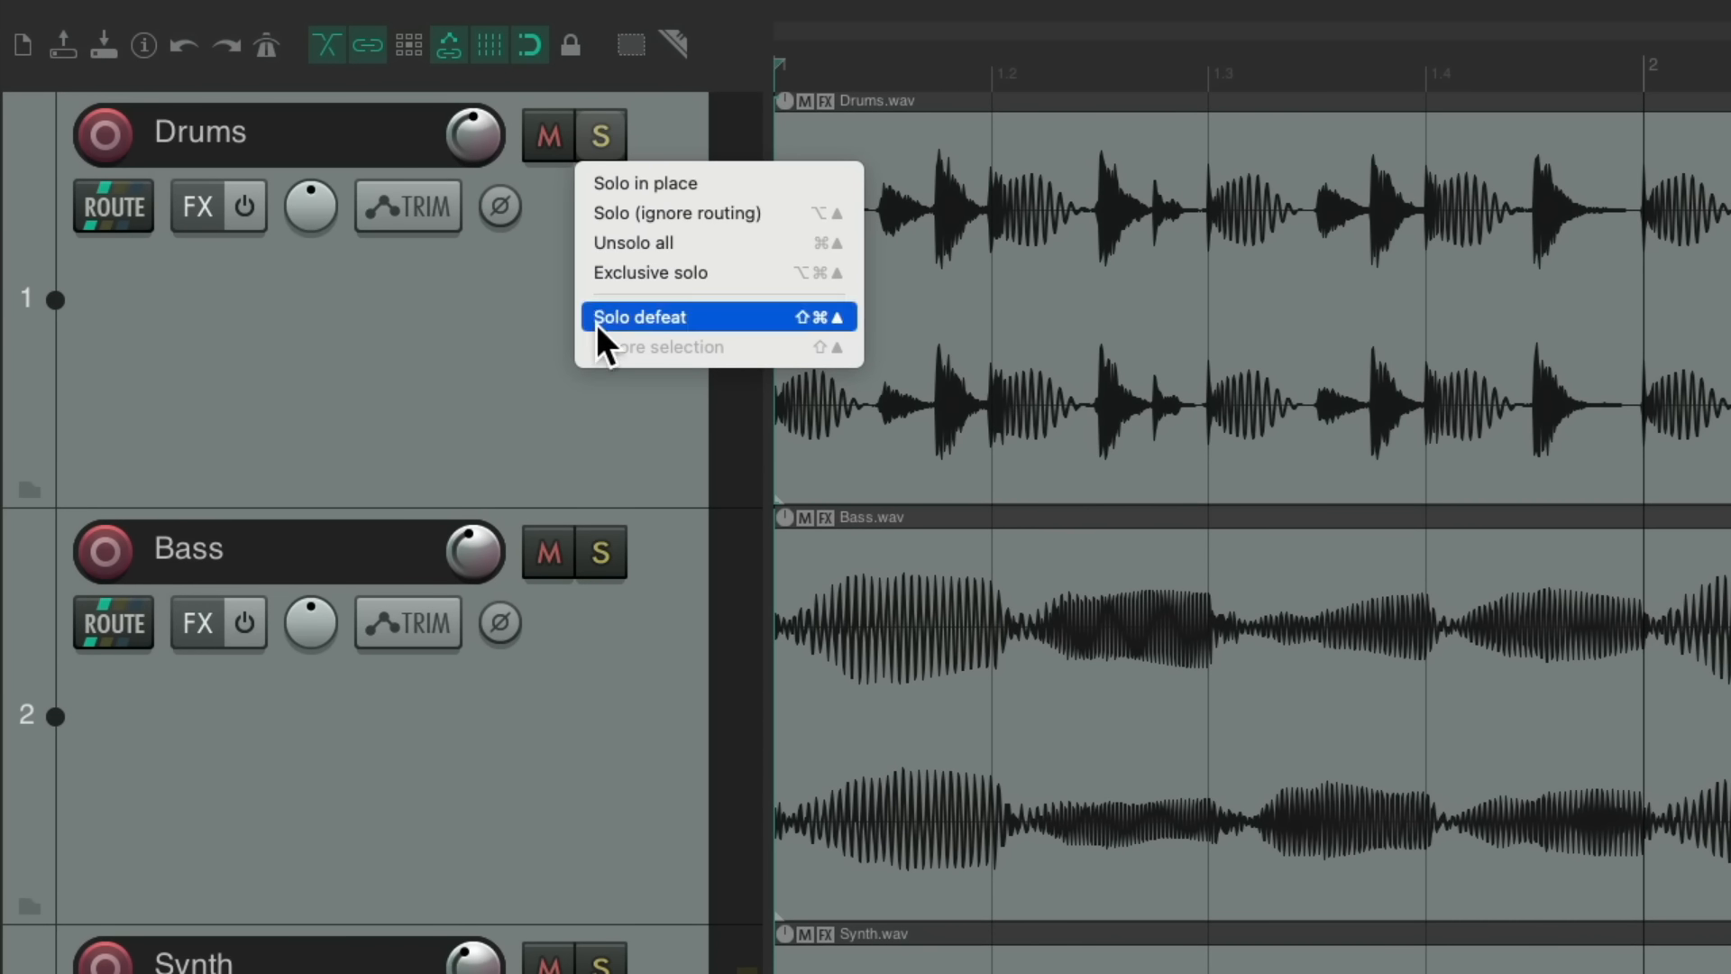
pyautogui.rightClick(549, 137)
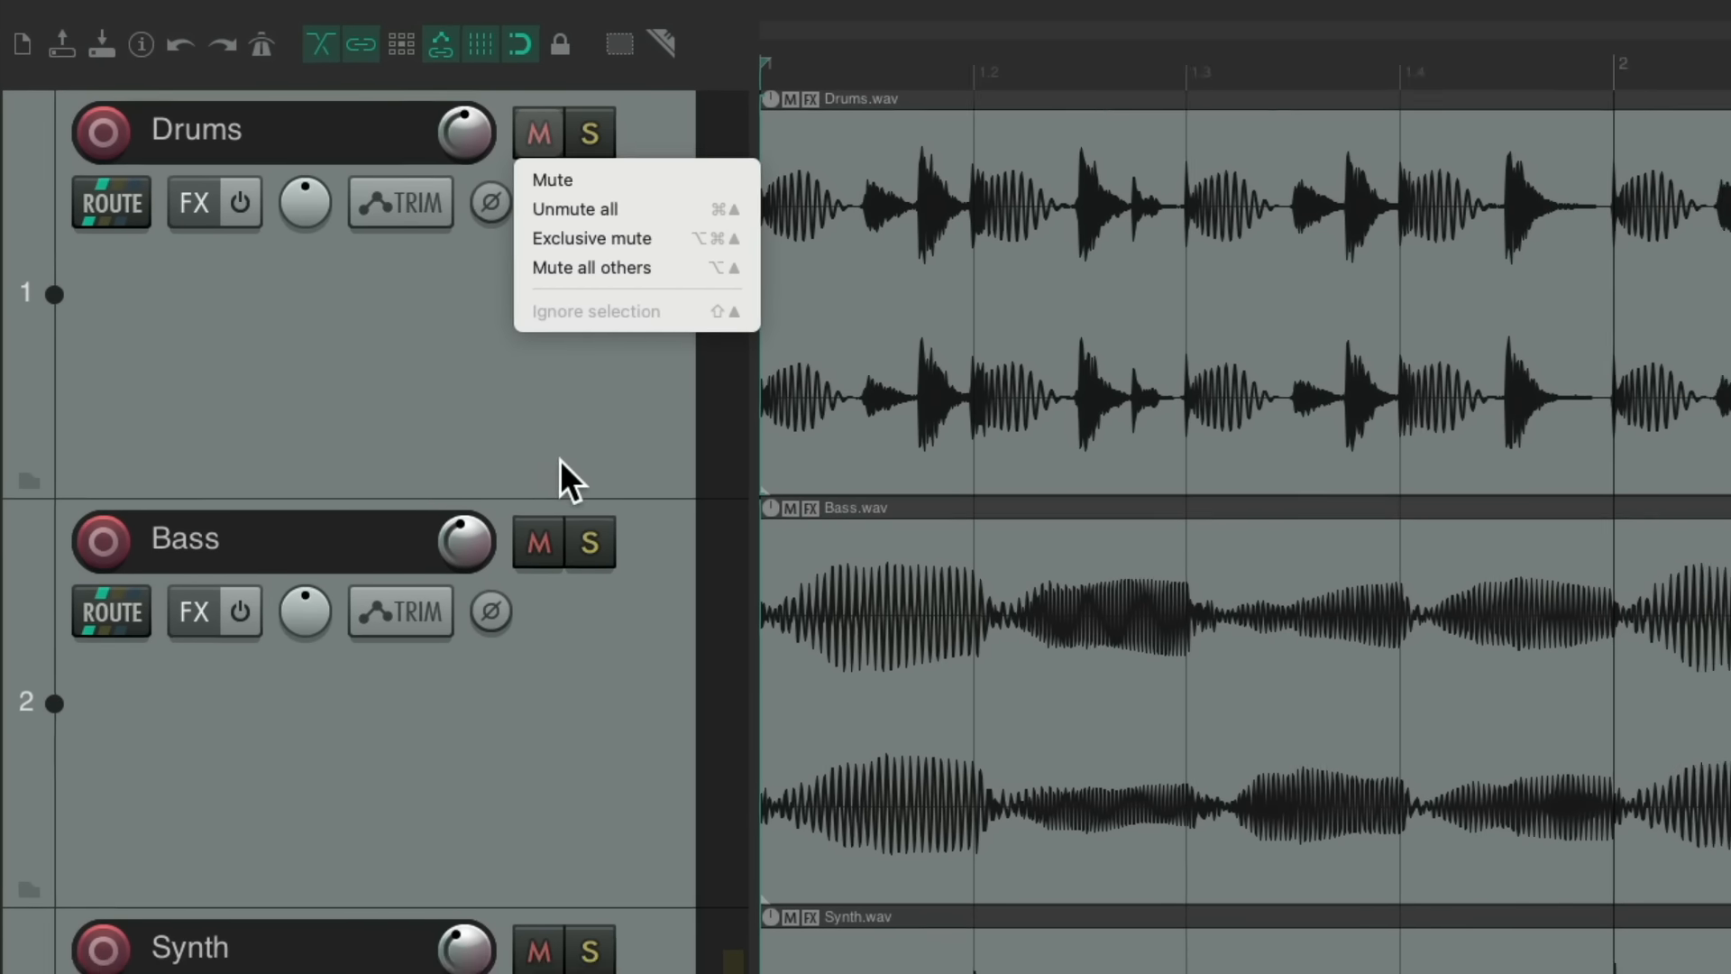
pyautogui.click(560, 460)
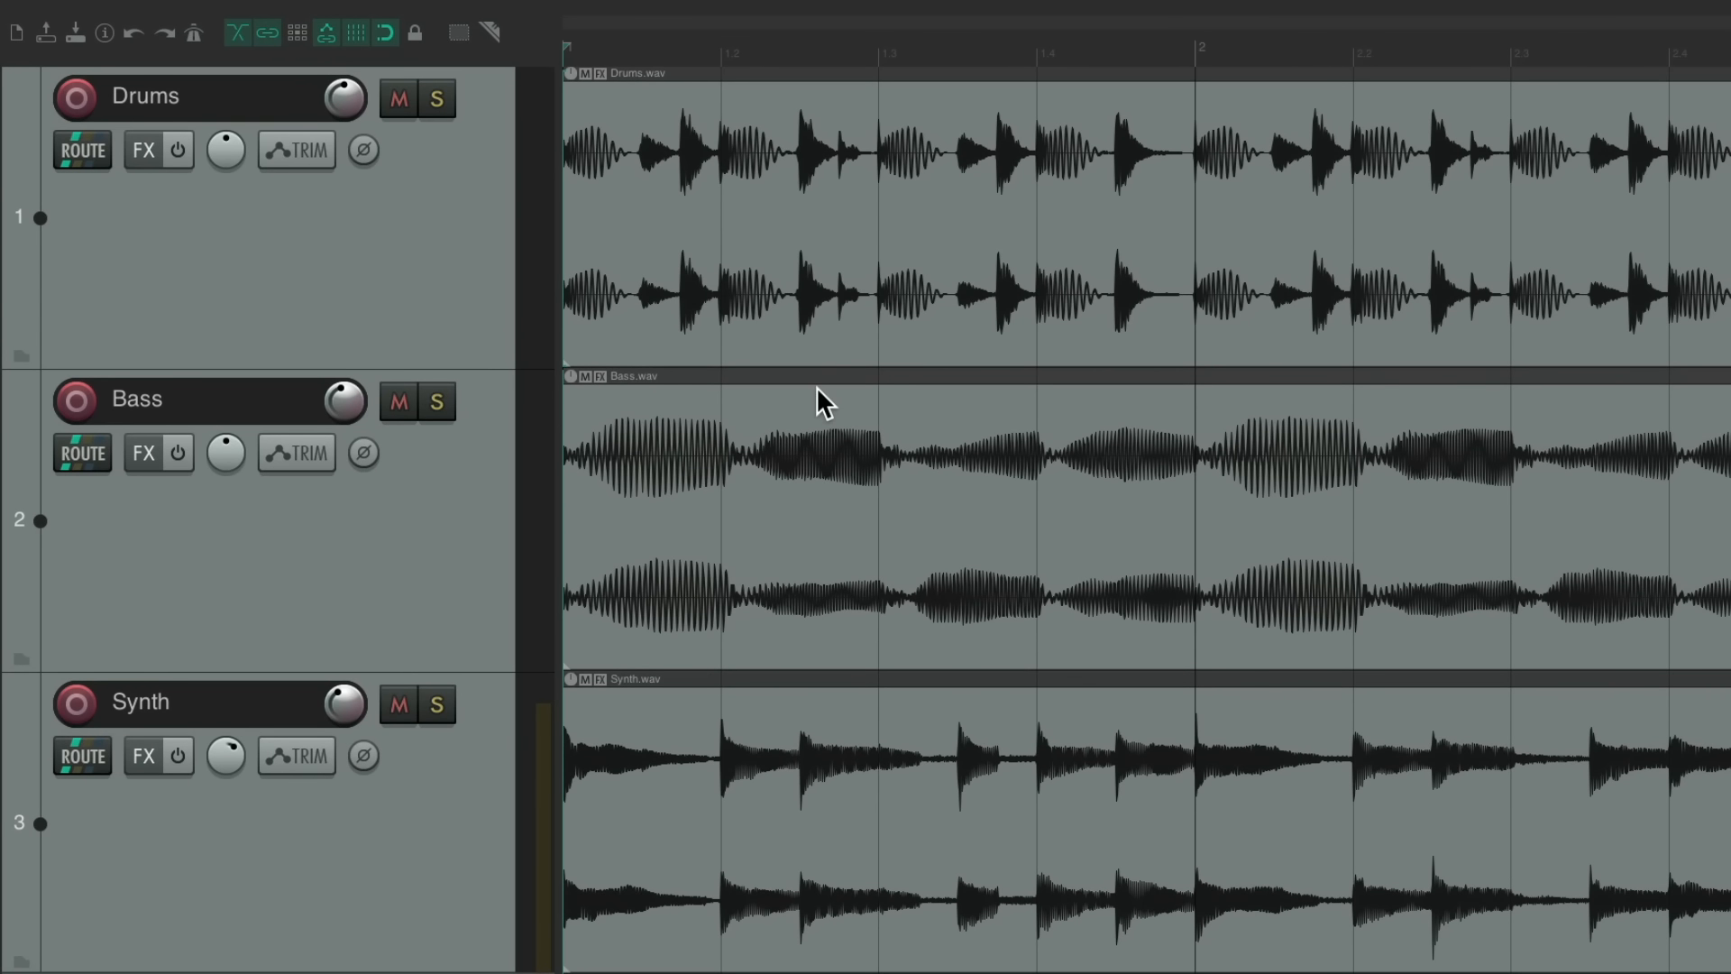
pyautogui.click(263, 153)
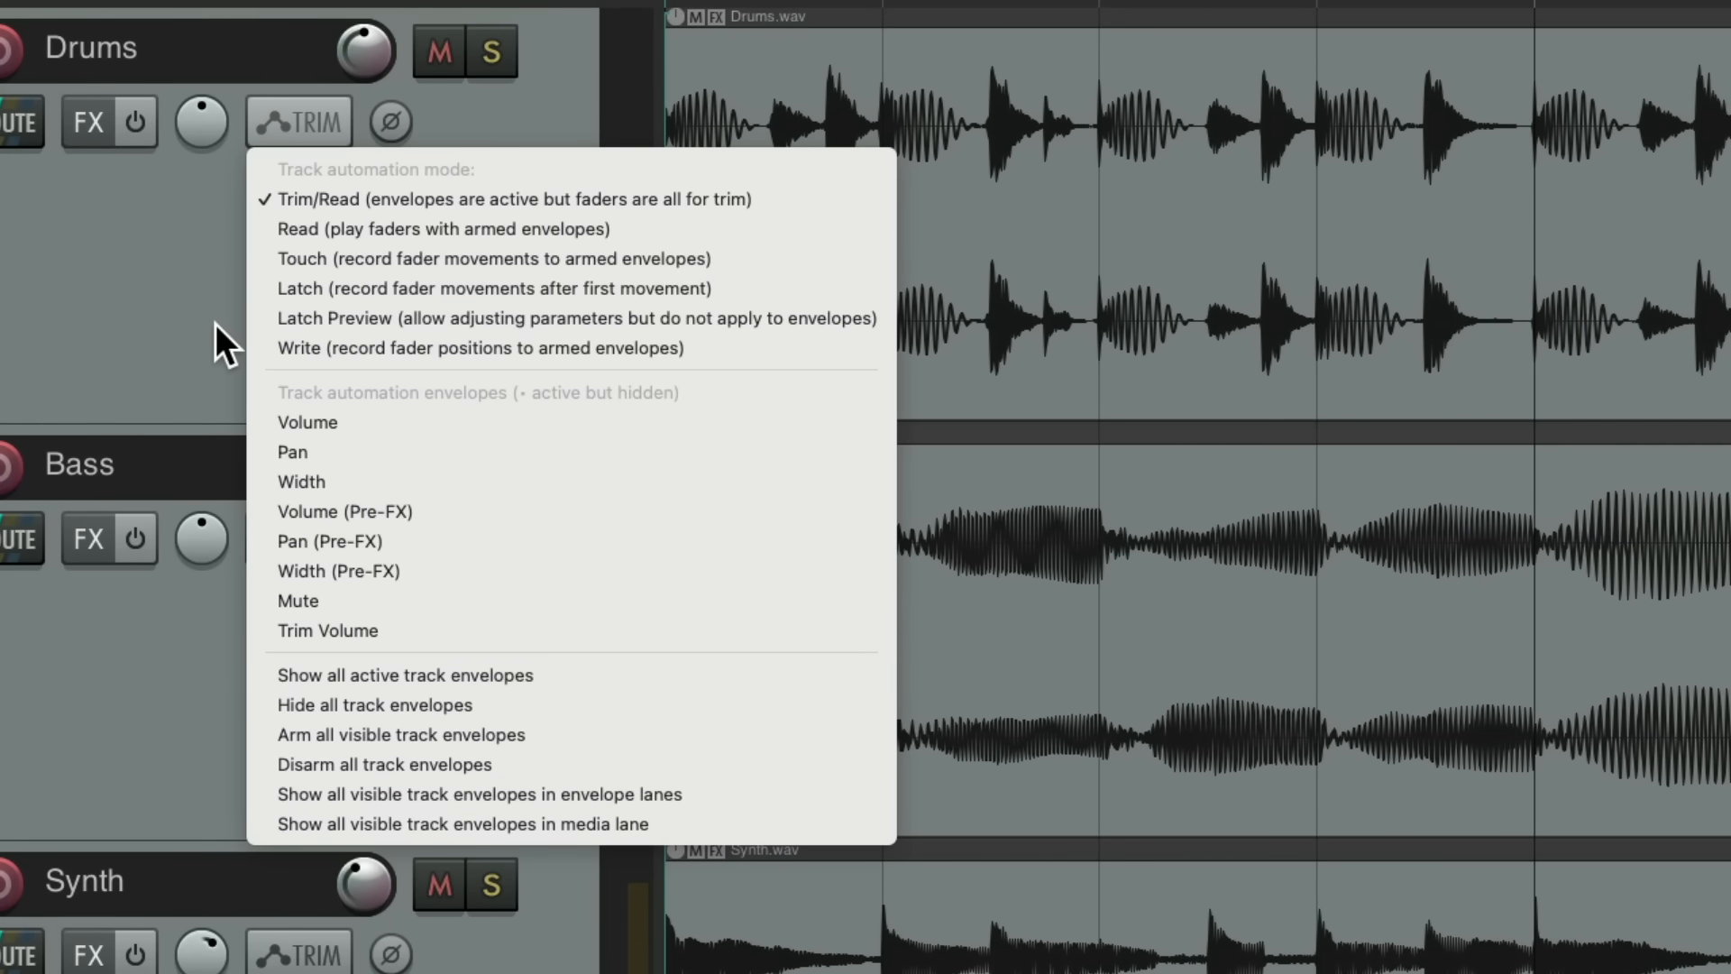
pyautogui.click(214, 322)
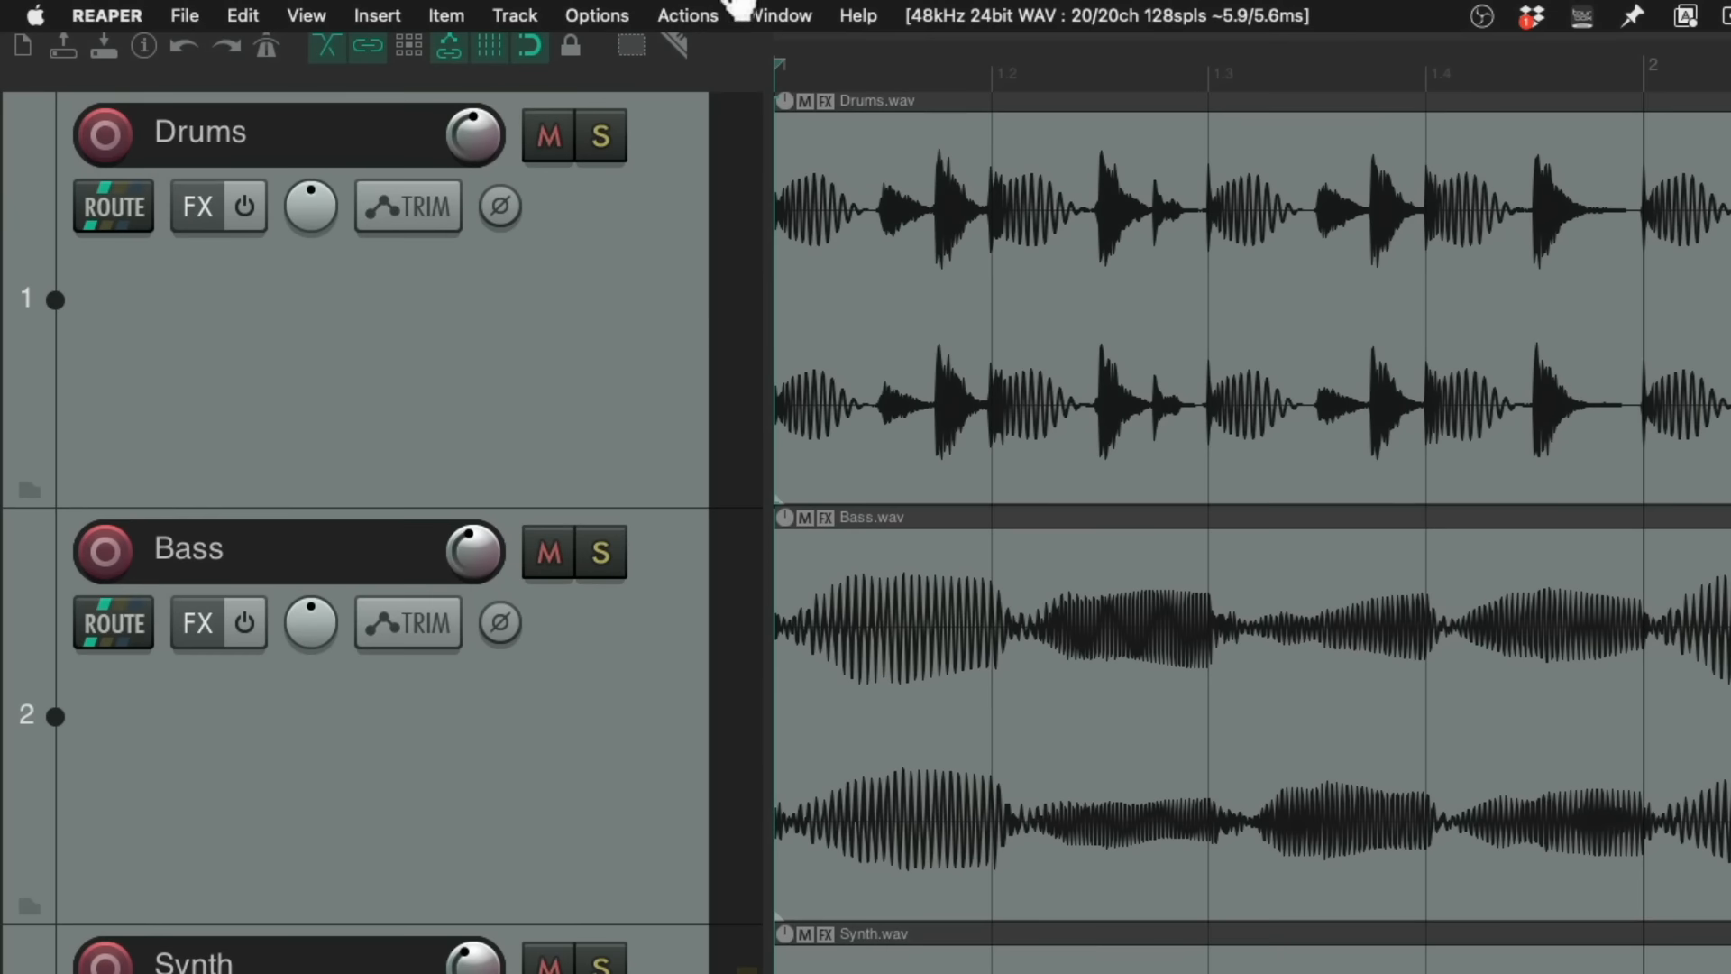
# - Look through the application's View, Options and Track commands, and dismiss them
pyautogui.click(435, 11)
pyautogui.moveTo(569, 11)
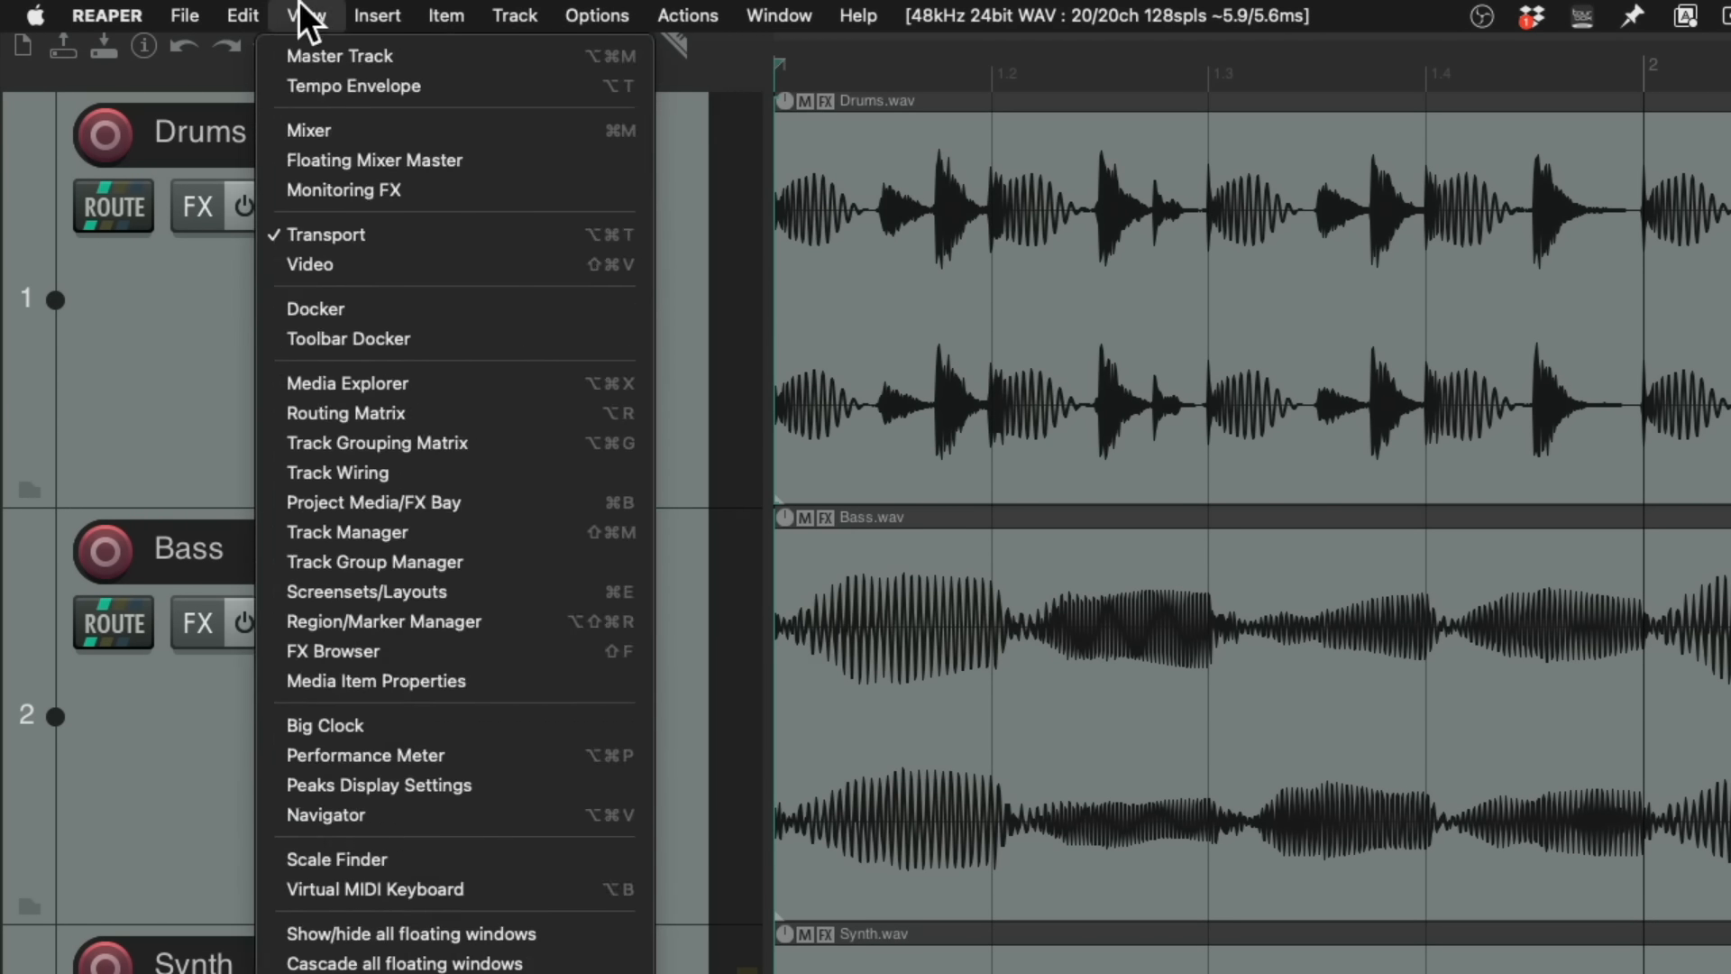
pyautogui.moveTo(595, 36)
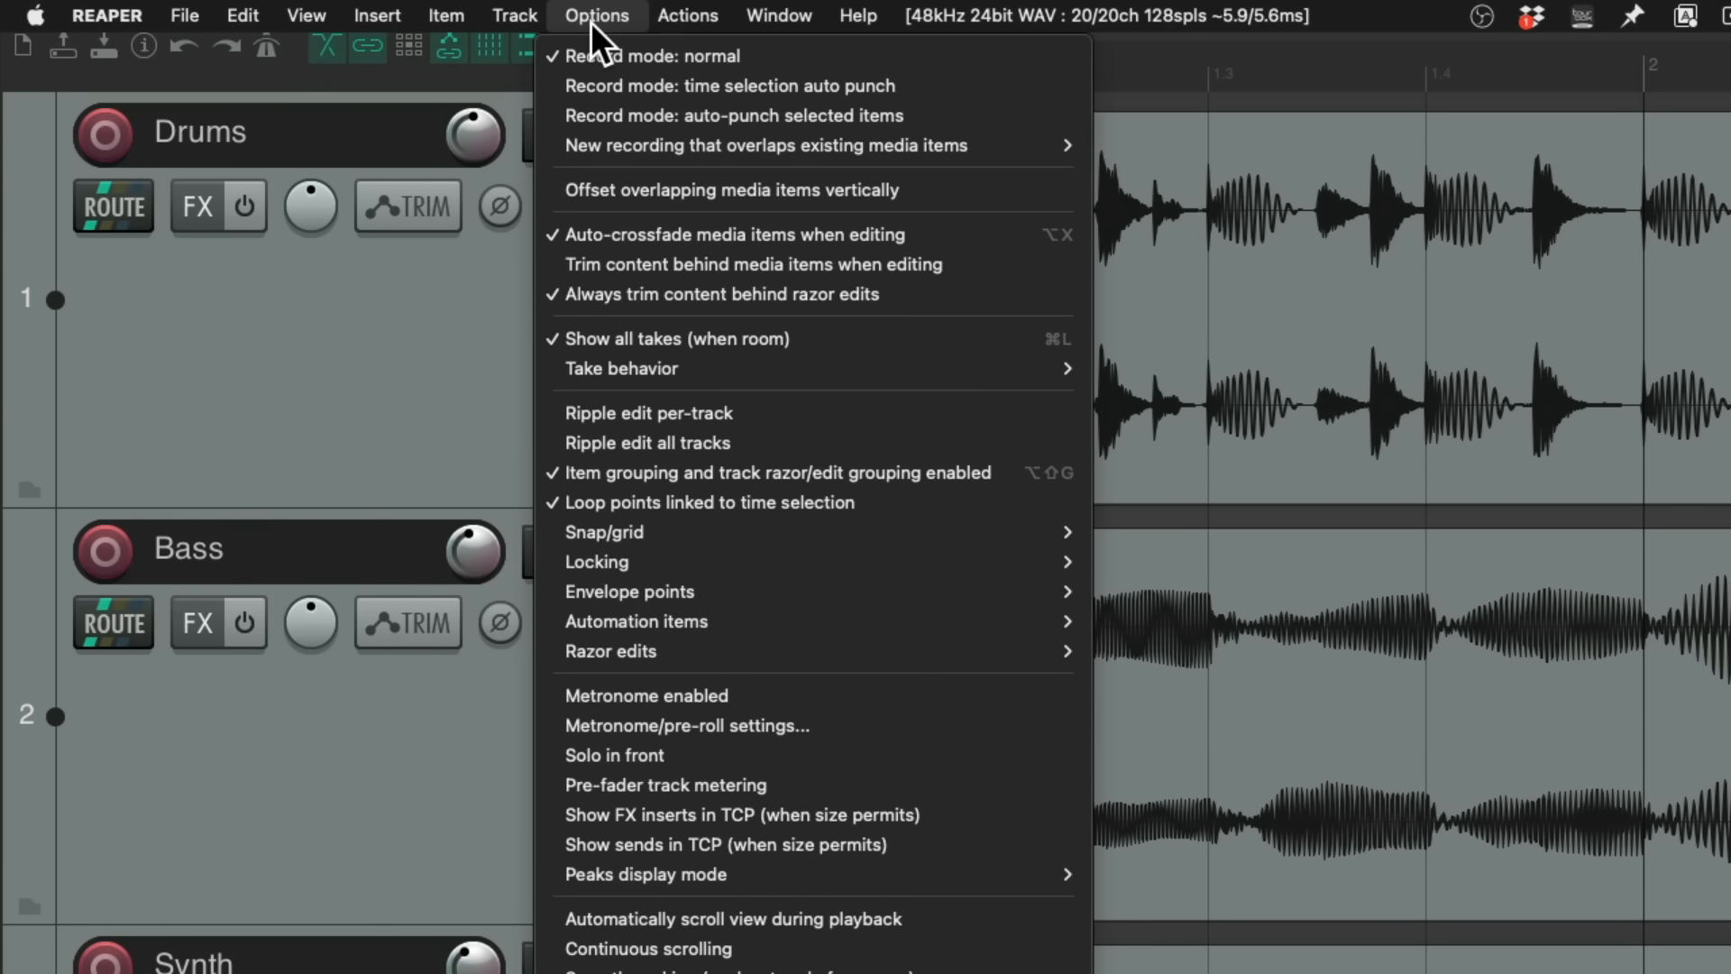
pyautogui.moveTo(500, 41)
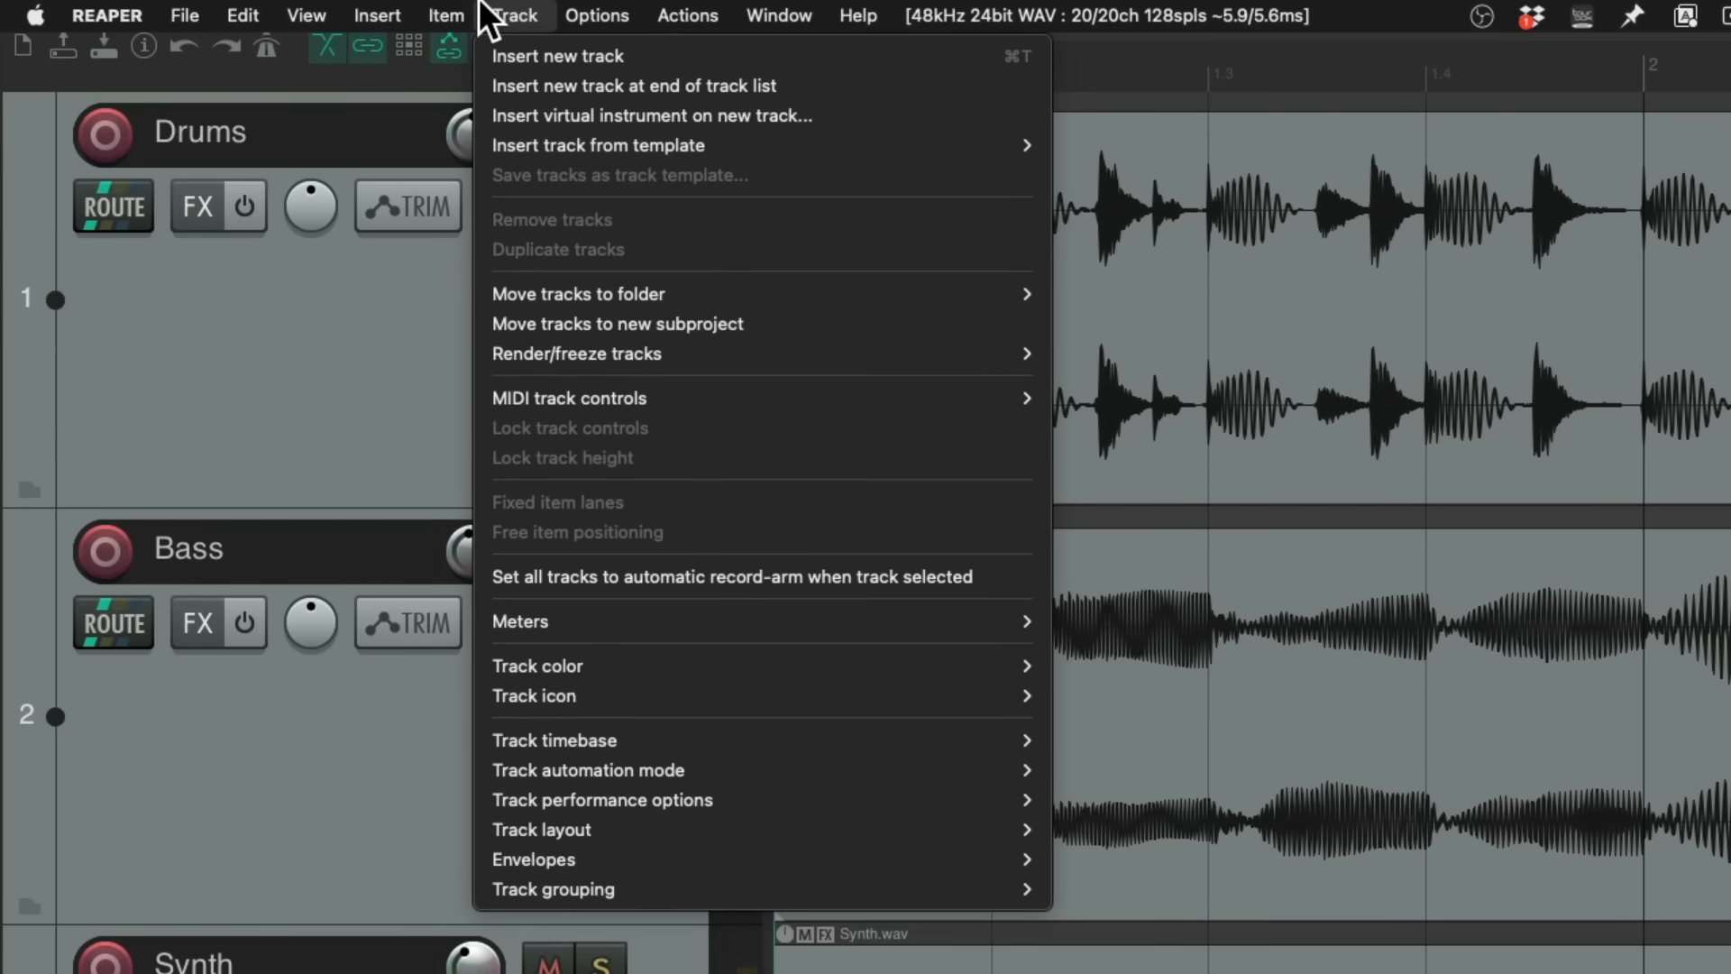
pyautogui.moveTo(387, 16)
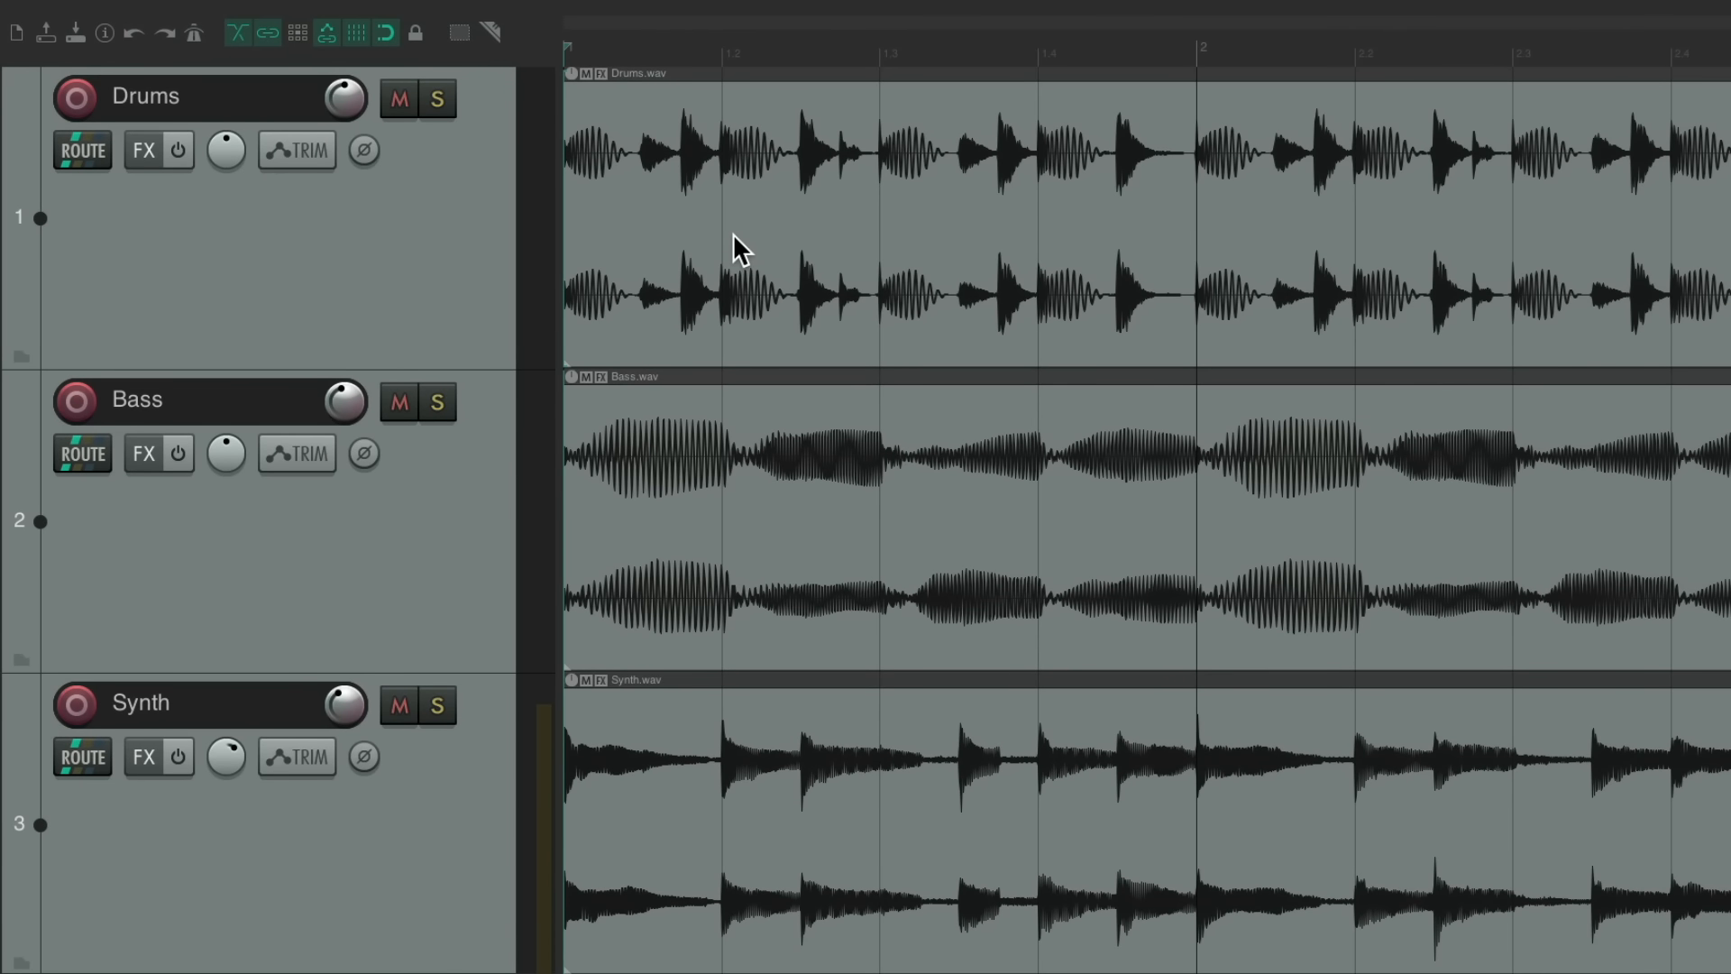
# - Open REAPER Preferences, look through the categories including the Buffering and Recording settings, and close the window
pyautogui.press('super+comma')
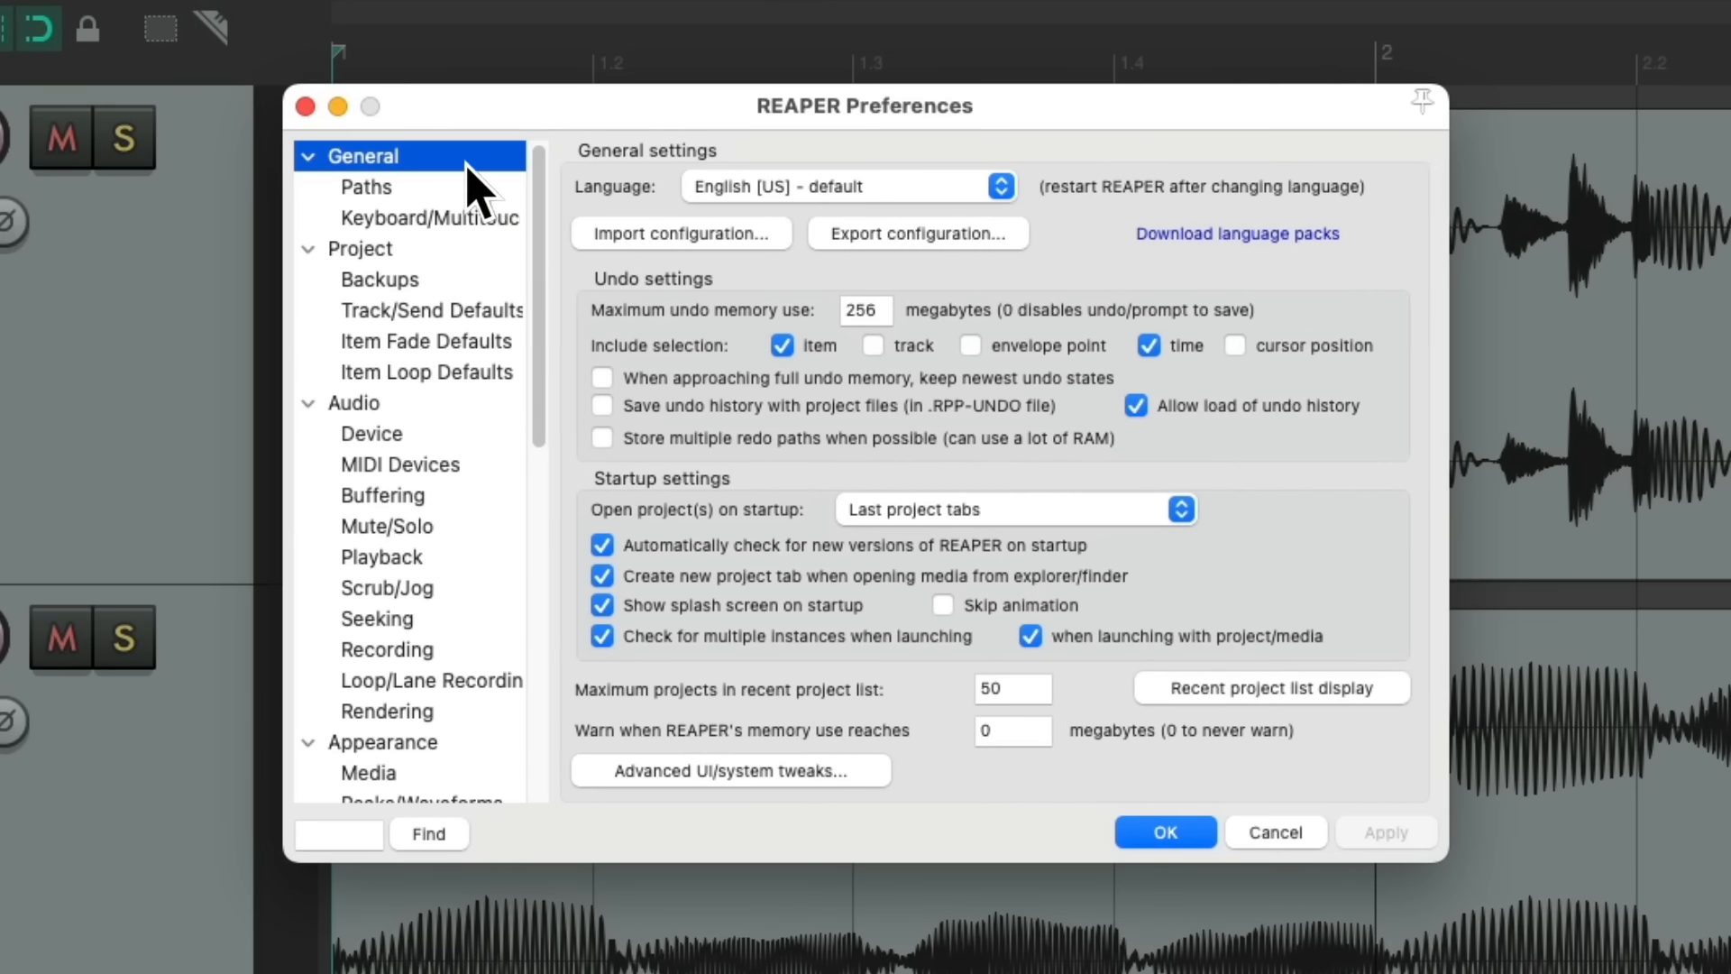
pyautogui.scroll(-10, 467, 434)
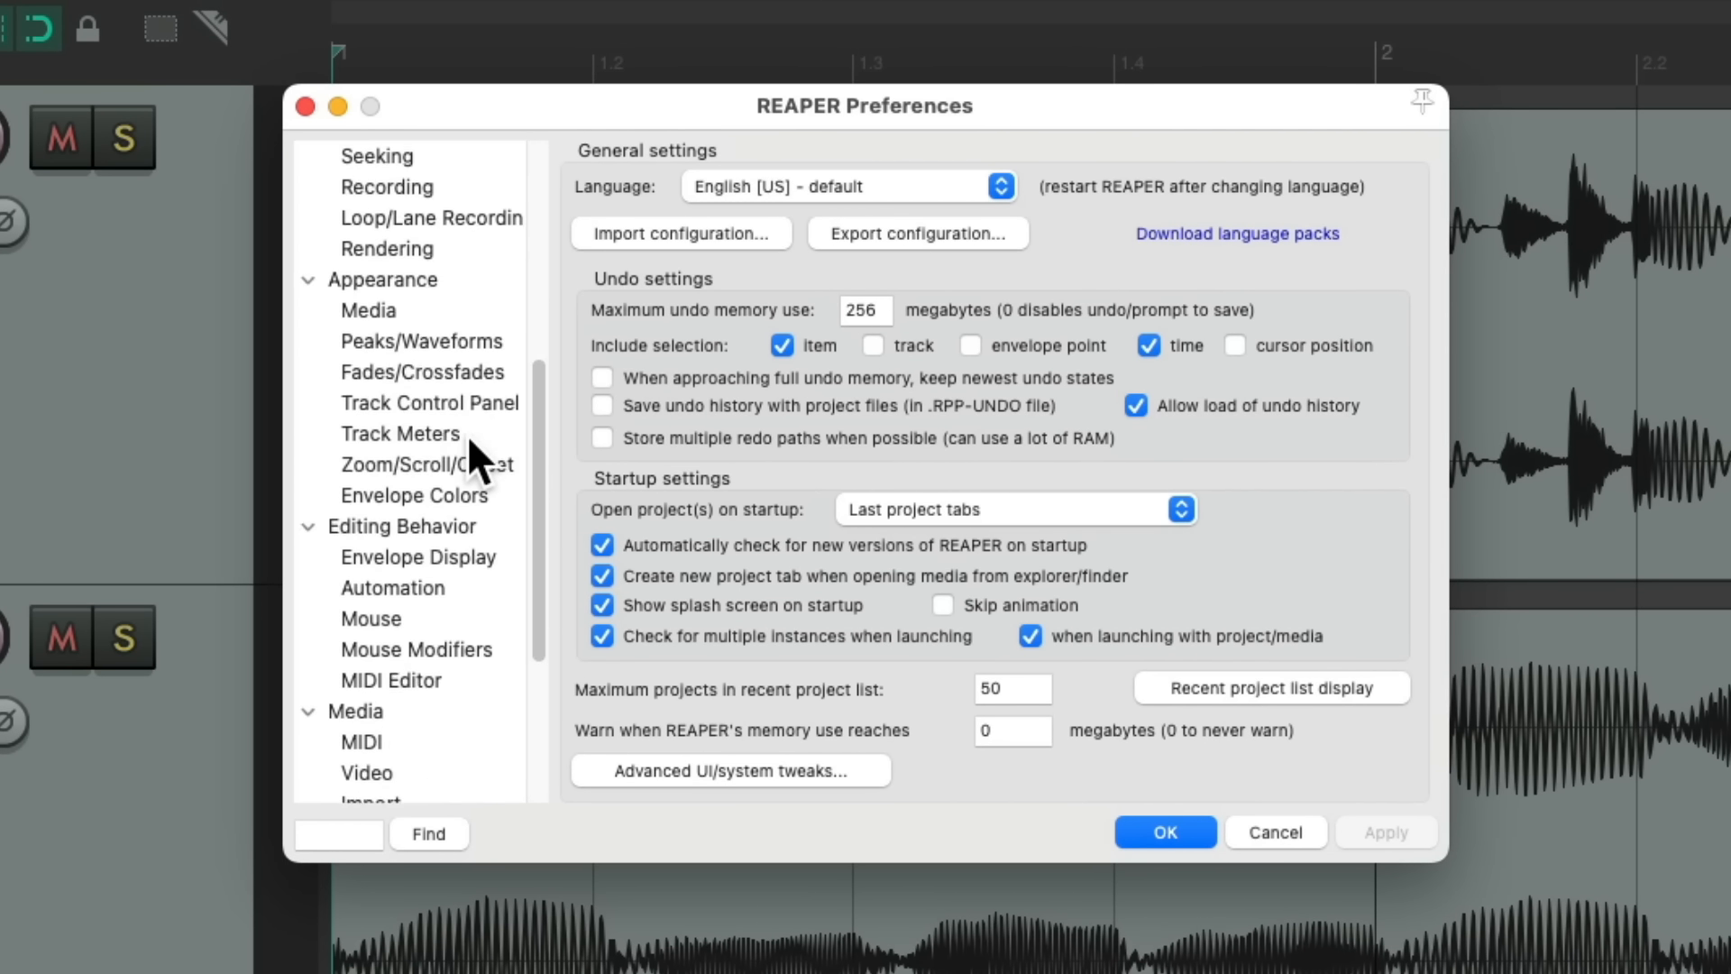
pyautogui.scroll(10, 467, 435)
pyautogui.click(435, 282)
pyautogui.click(463, 493)
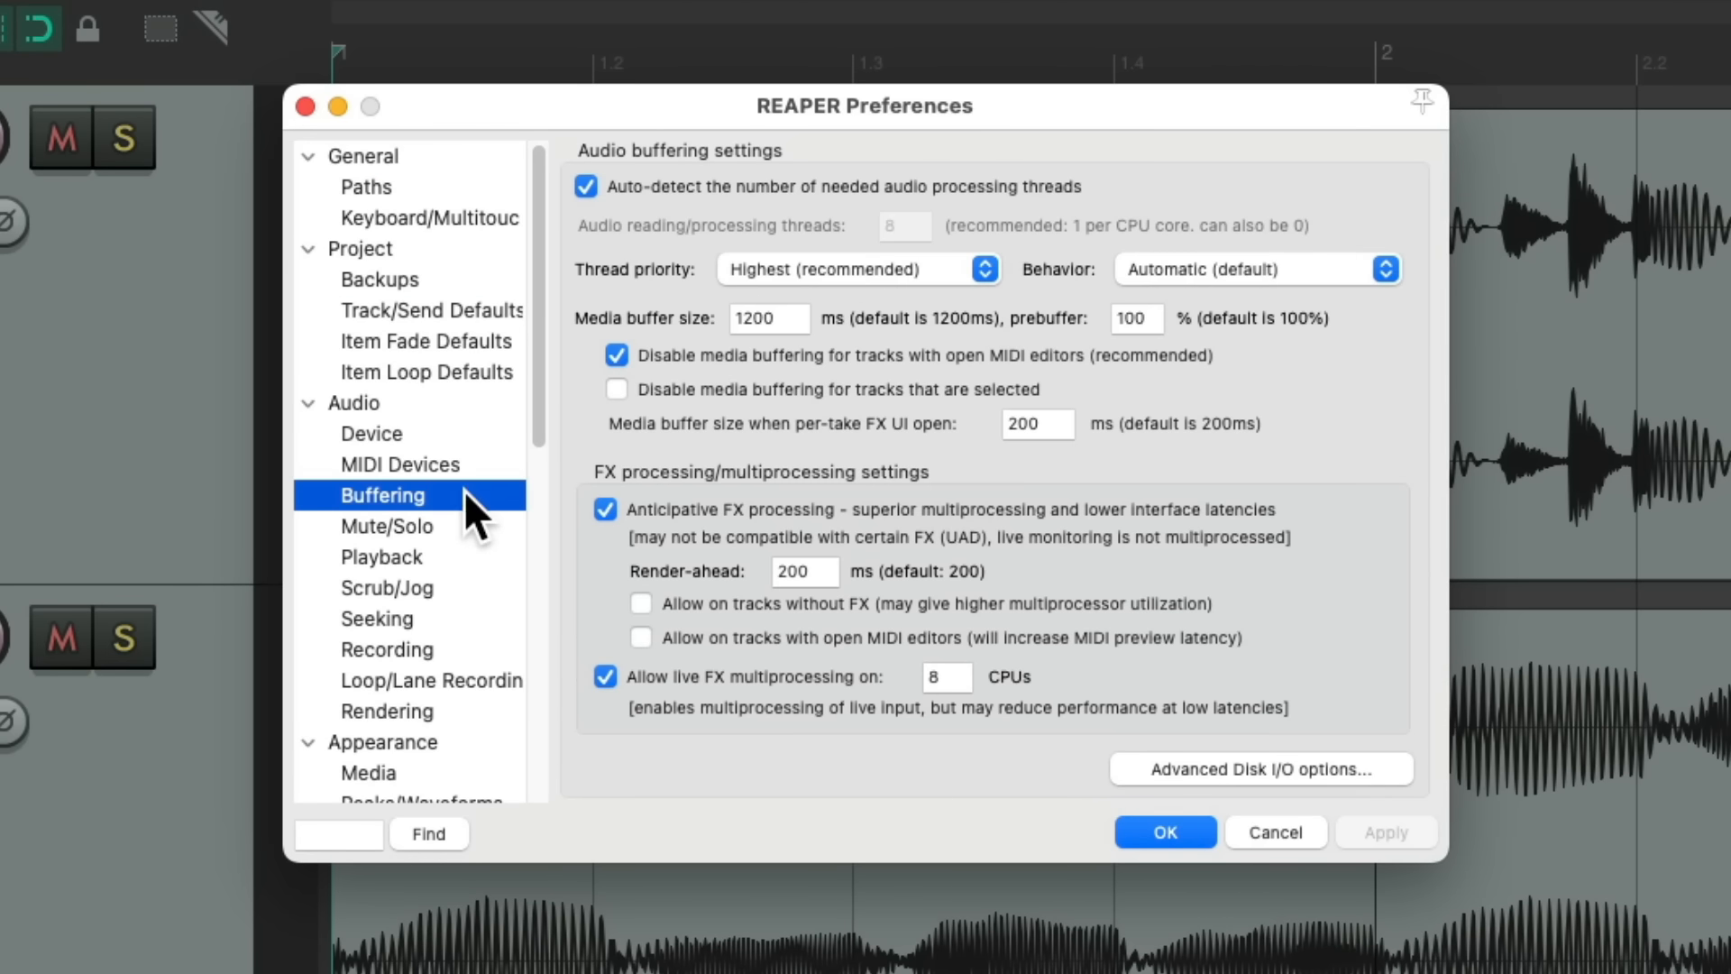
pyautogui.click(463, 650)
pyautogui.scroll(-5, 463, 658)
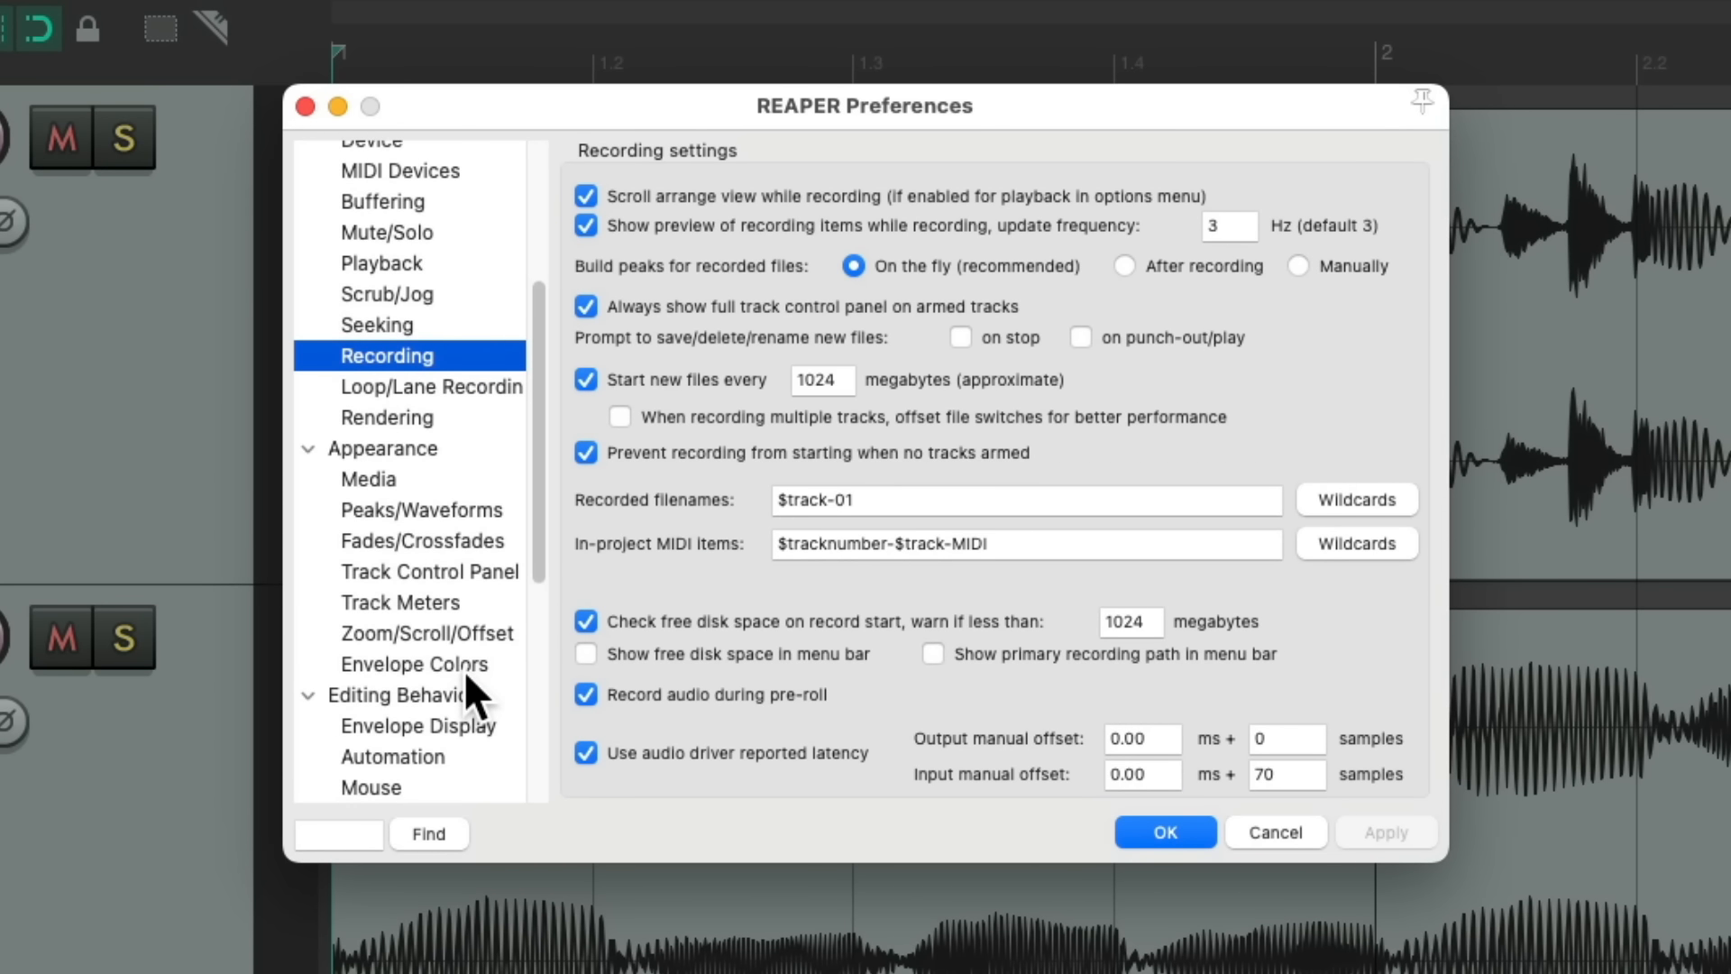
pyautogui.click(304, 106)
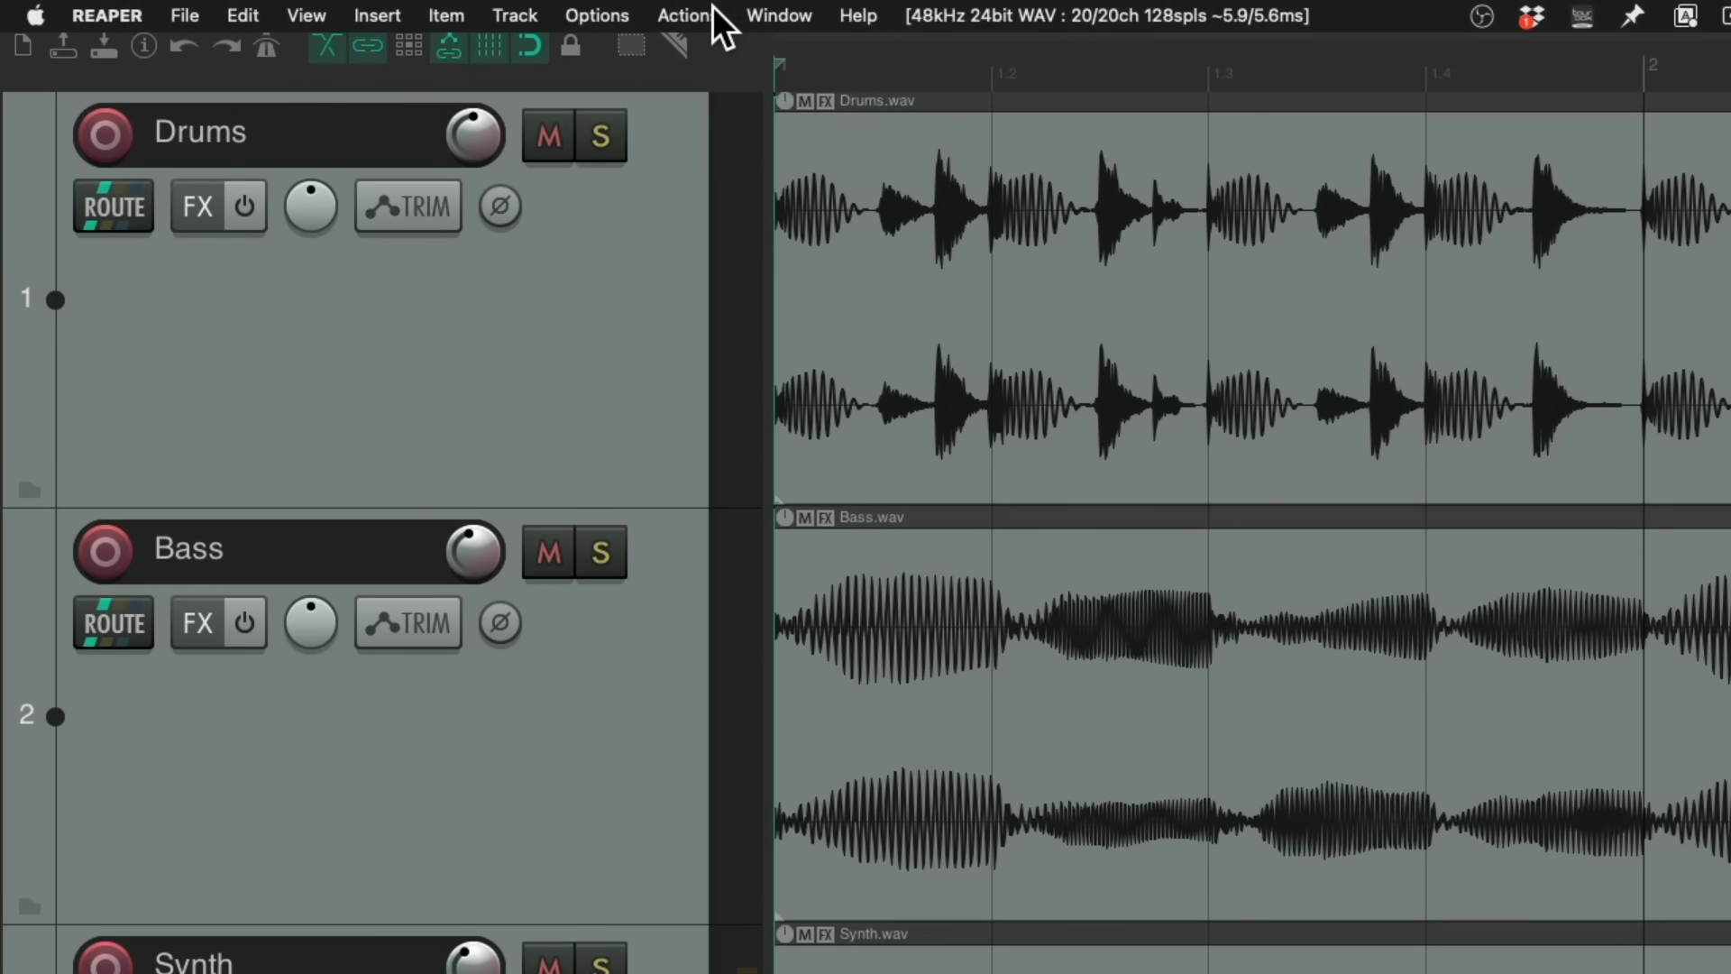
# - Open the action list and browse the available actions, sorting them by shortcut and back by description
pyautogui.click(503, 11)
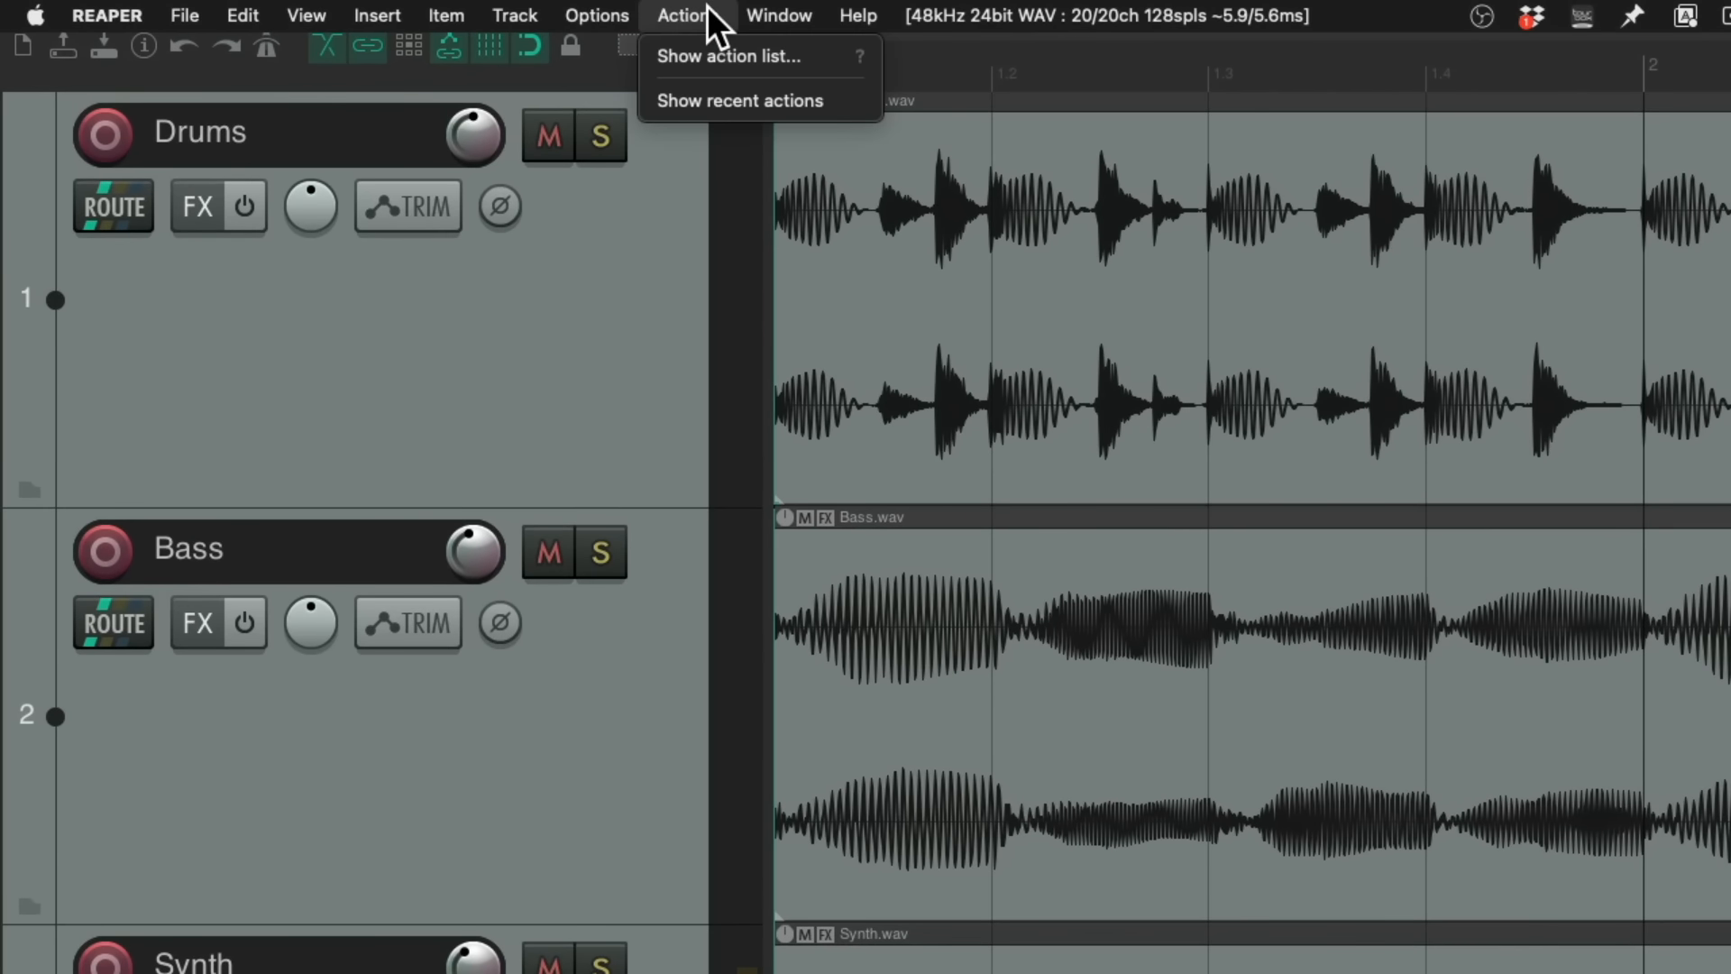
pyautogui.click(657, 60)
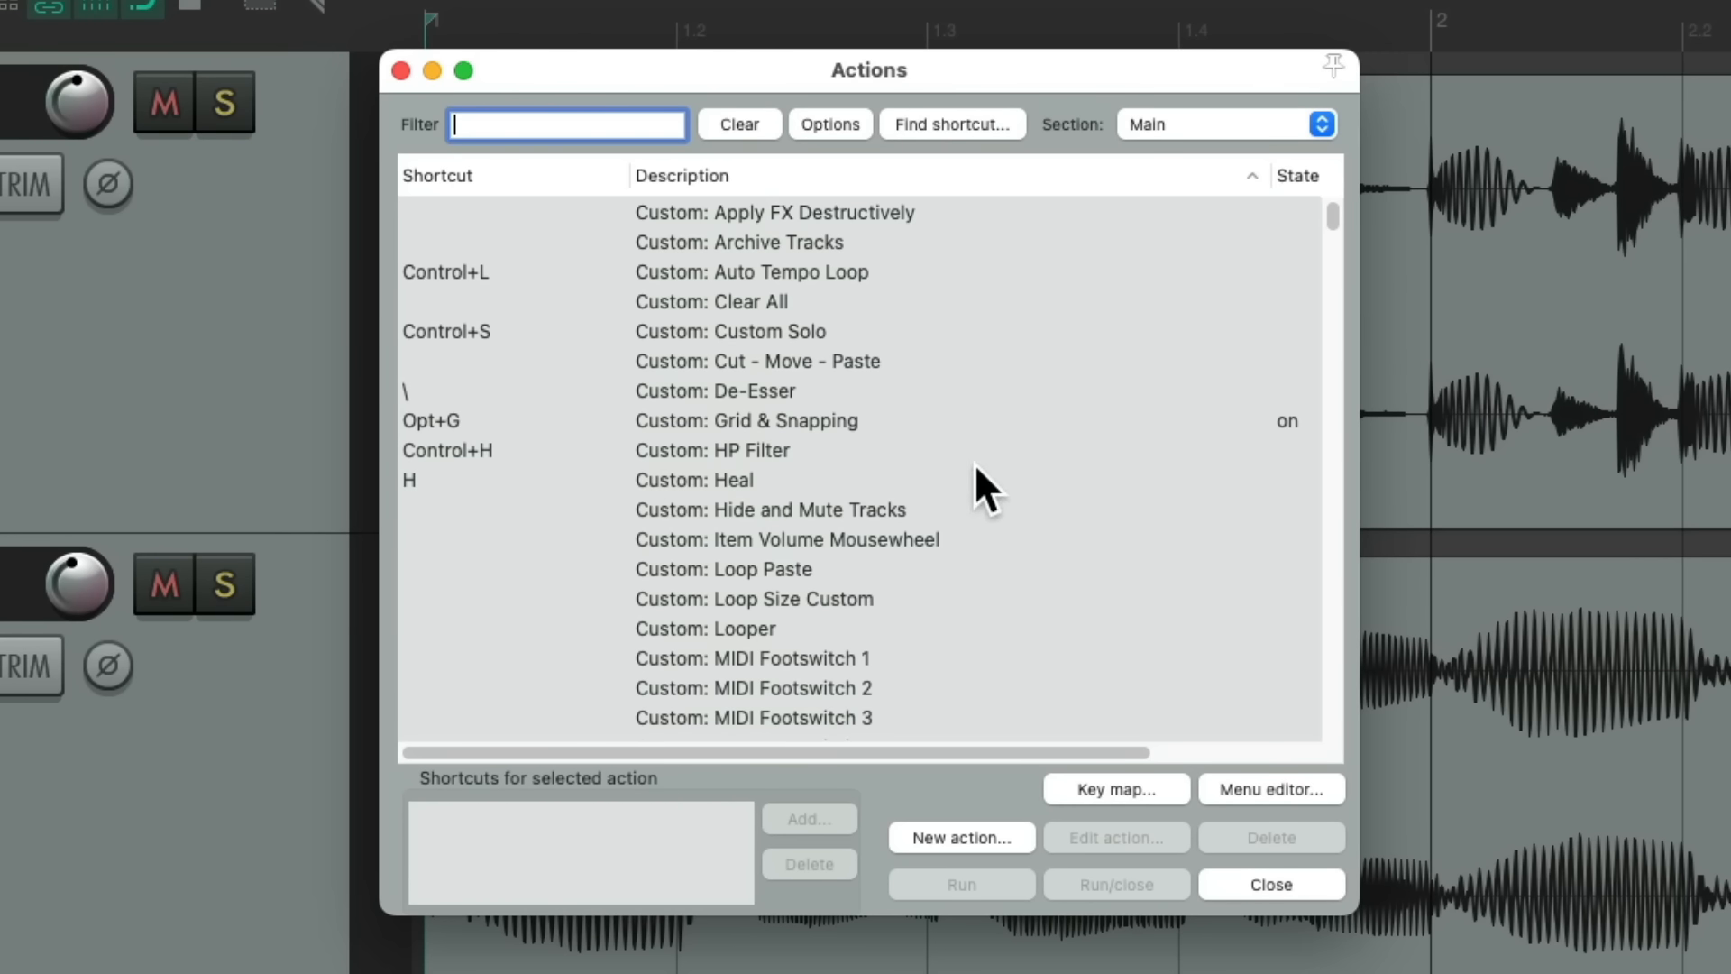
pyautogui.scroll(-15, 975, 466)
pyautogui.scroll(-20, 973, 462)
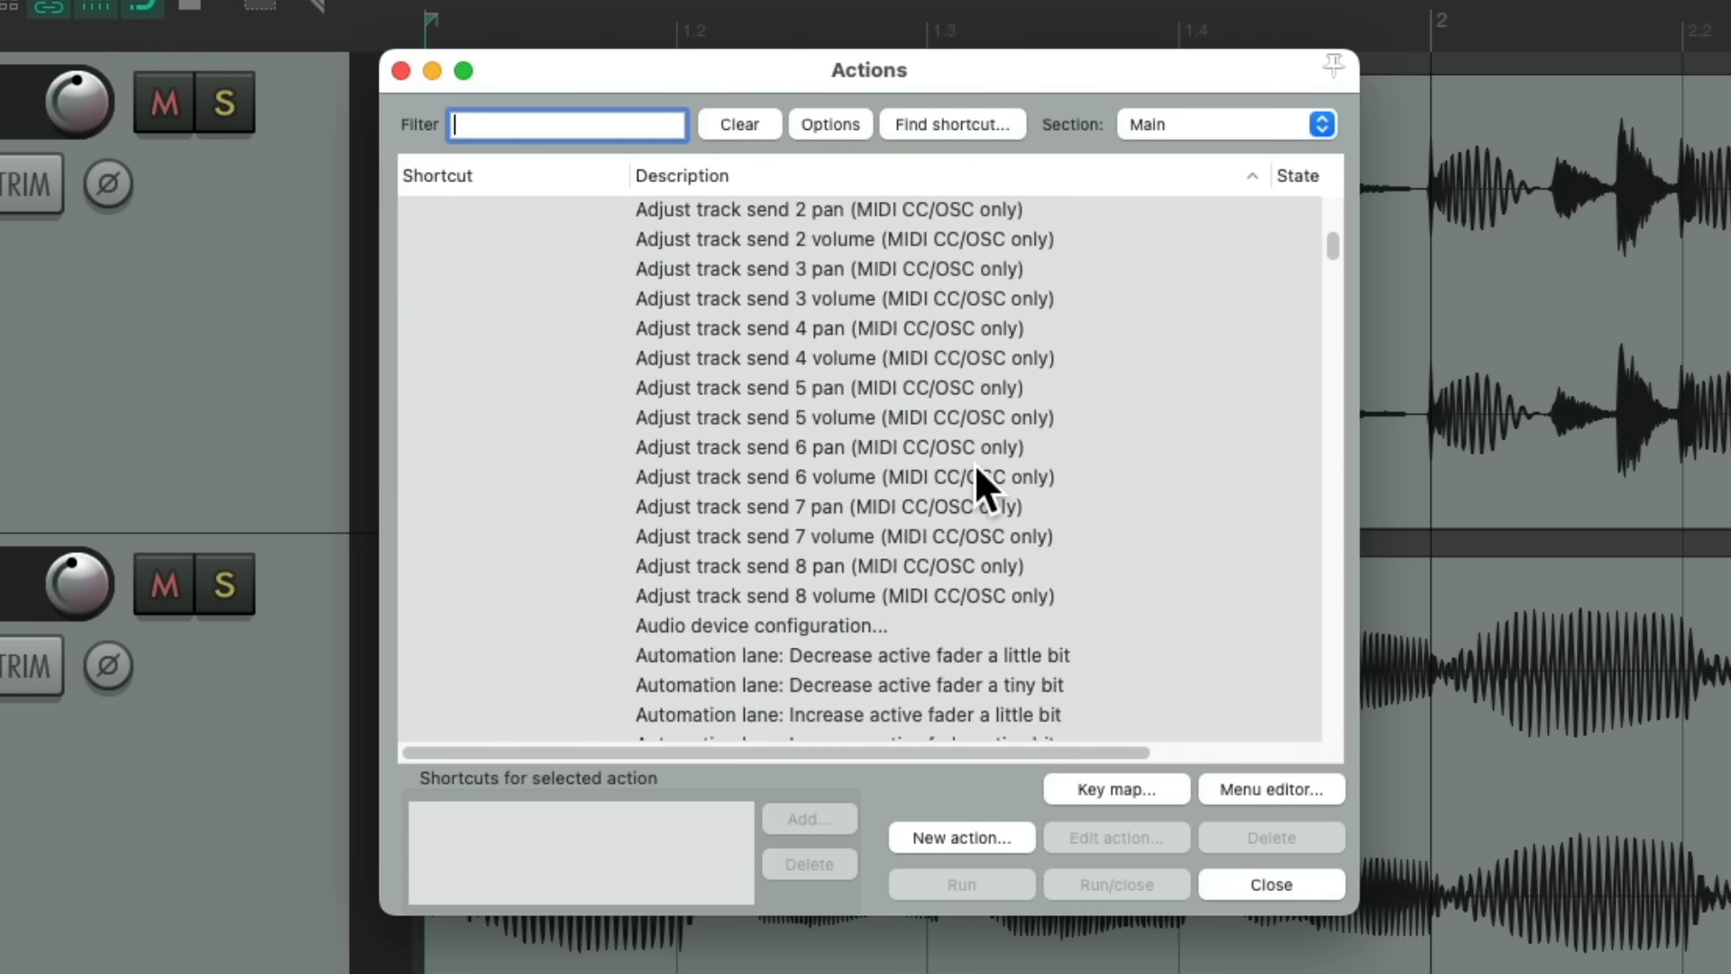
pyautogui.scroll(10, 973, 463)
pyautogui.scroll(20, 974, 463)
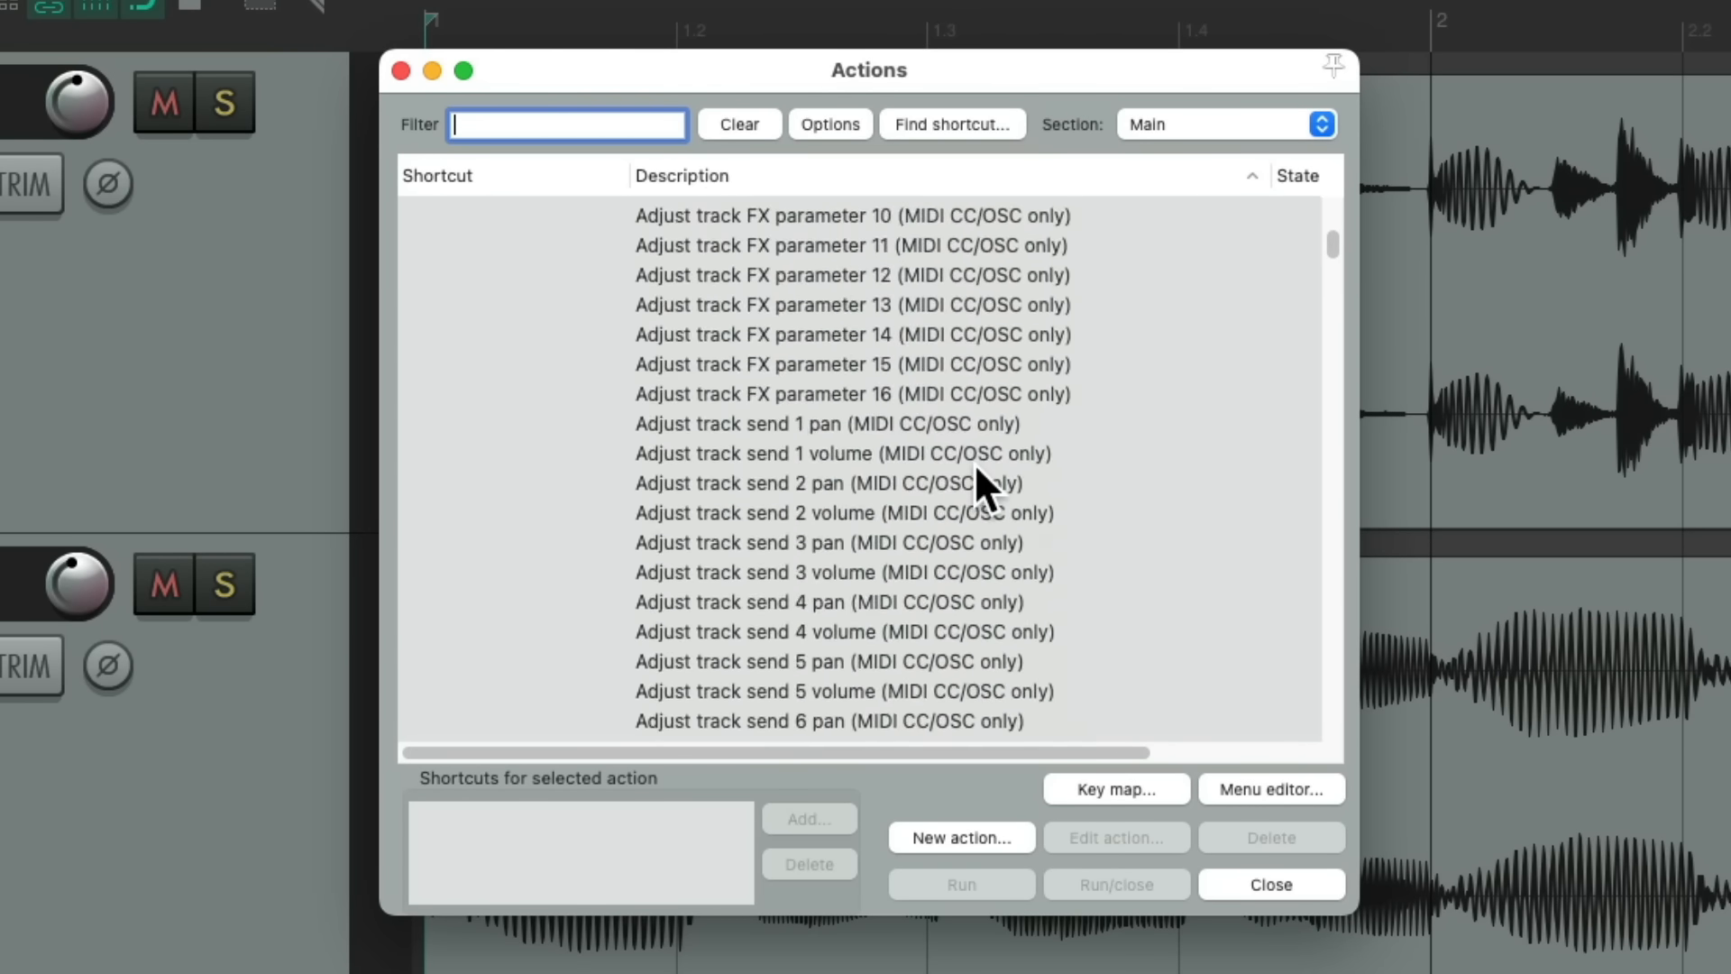
pyautogui.scroll(-20, 973, 463)
pyautogui.scroll(8, 920, 406)
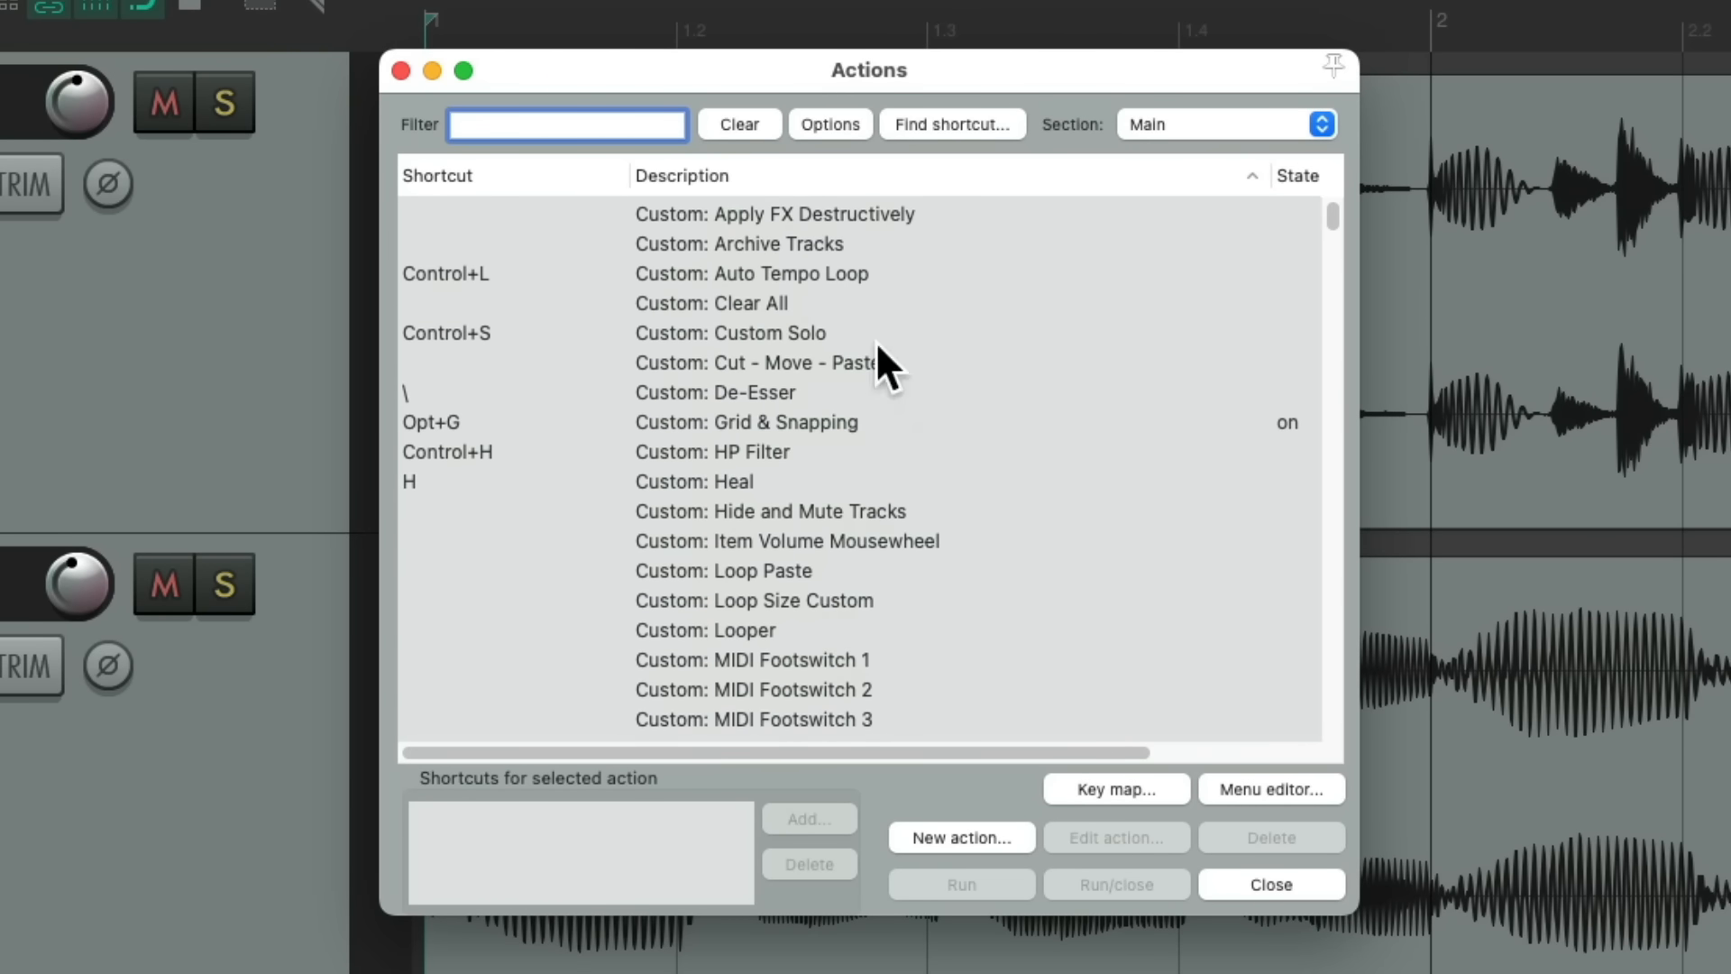
pyautogui.click(554, 173)
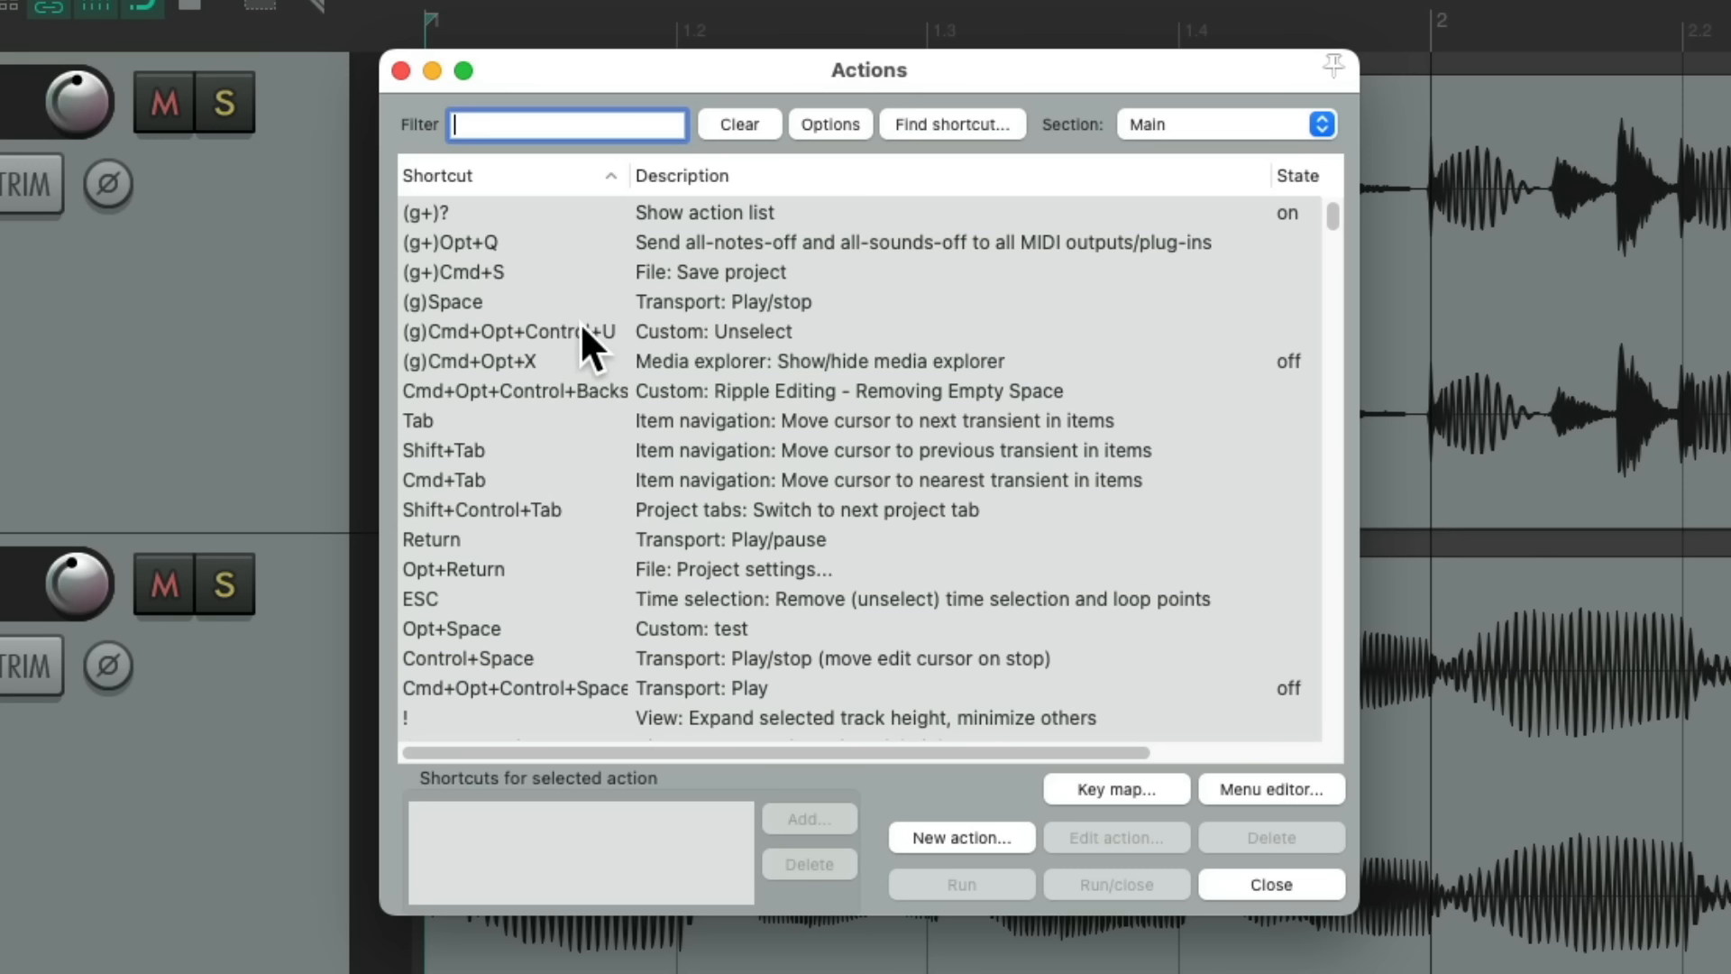
pyautogui.click(947, 173)
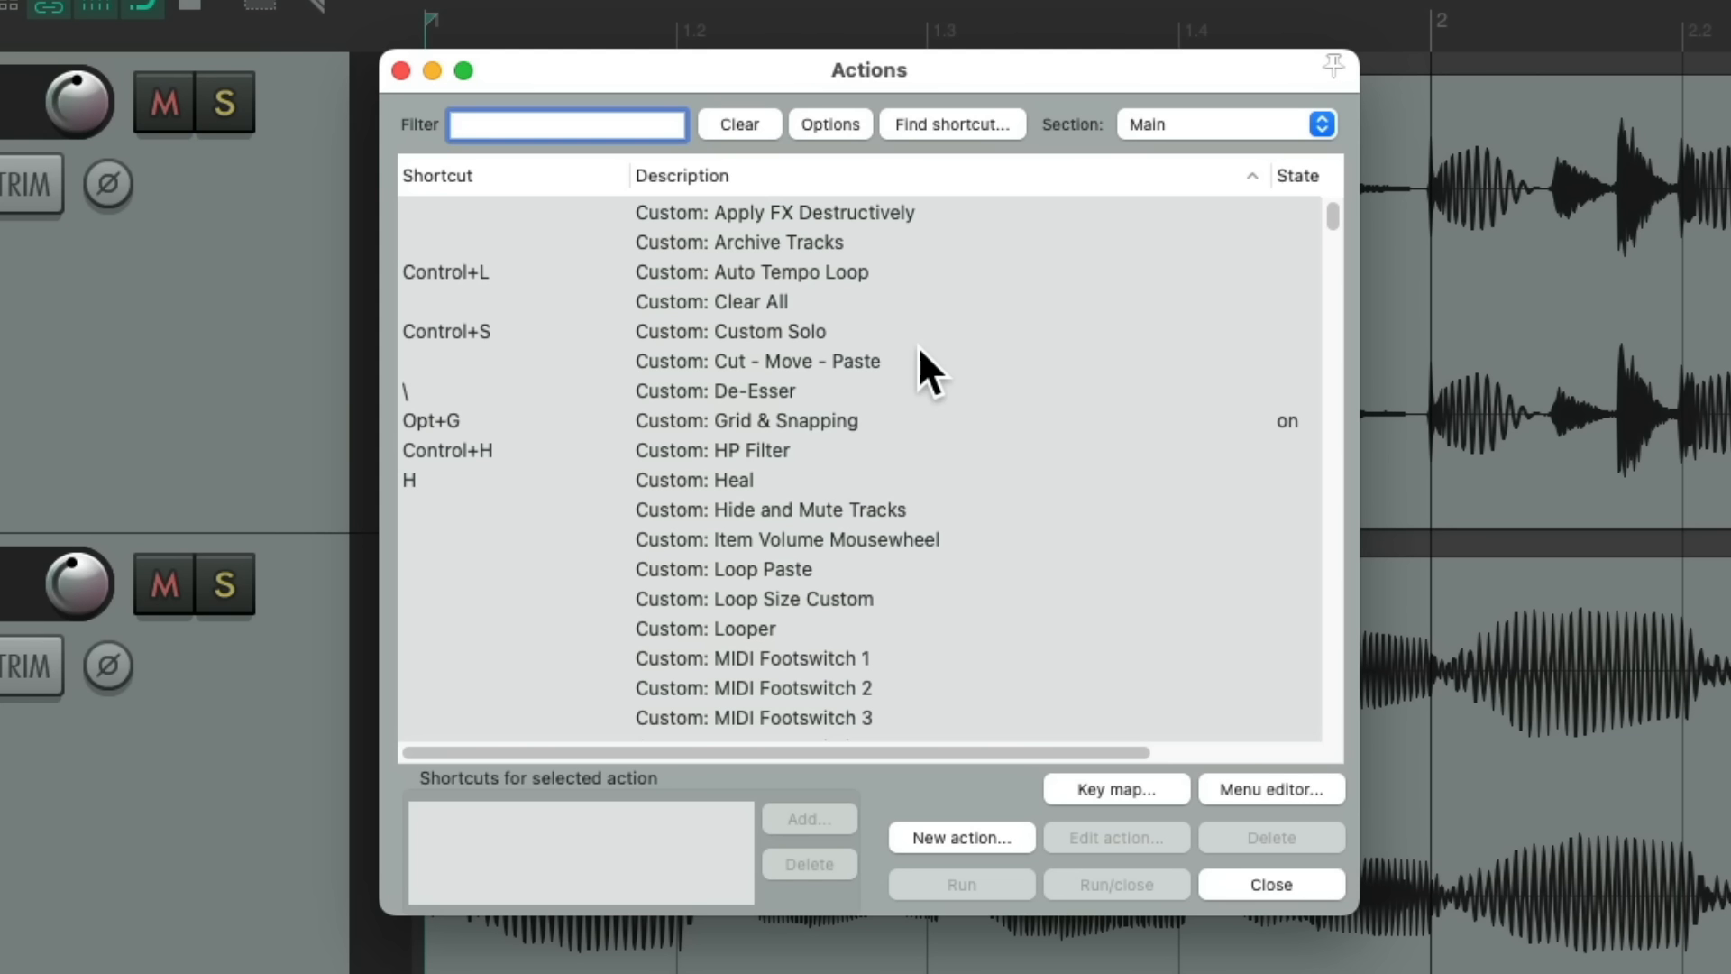